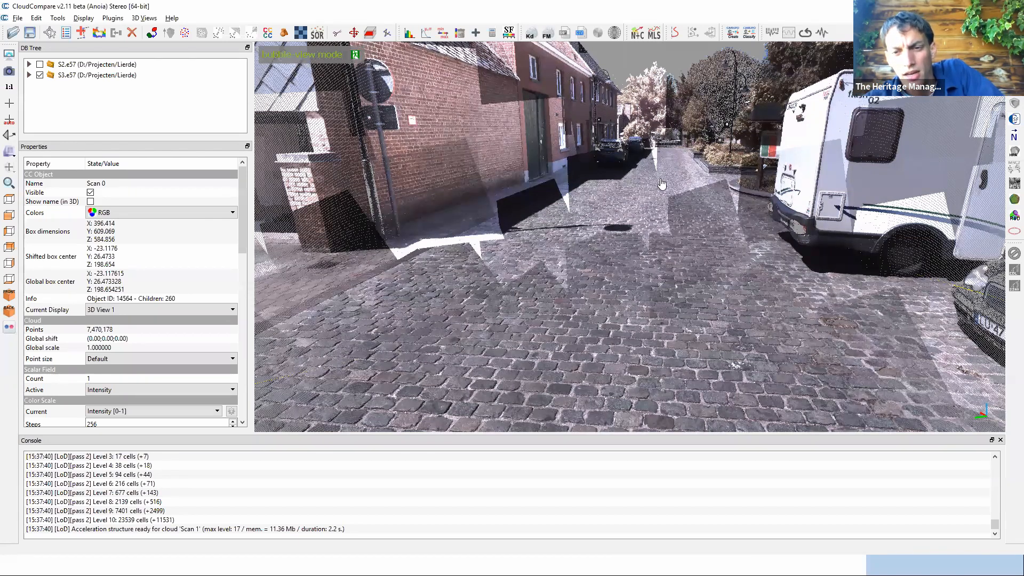
Look around the street, camper van, parked cars and brick buildings from the scanner position in bubble view.
{"action": "left_click_drag", "start_coordinate": [661, 184], "coordinate": [494, 205]}
{"action": "left_click_drag", "start_coordinate": [605, 264], "coordinate": [374, 256]}
{"action": "left_click_drag", "start_coordinate": [740, 277], "coordinate": [523, 219]}
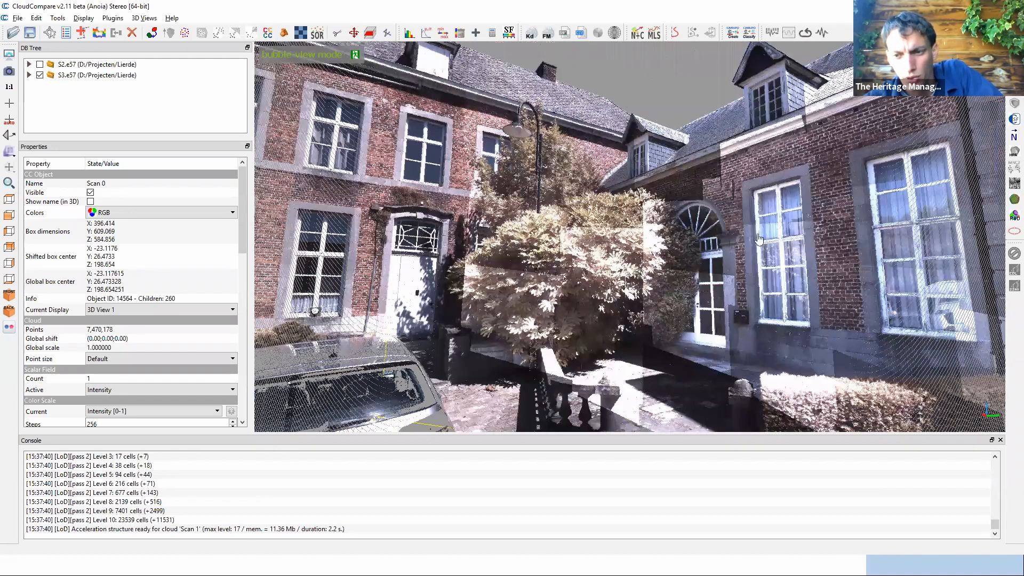
{"action": "left_click_drag", "start_coordinate": [757, 235], "coordinate": [404, 256]}
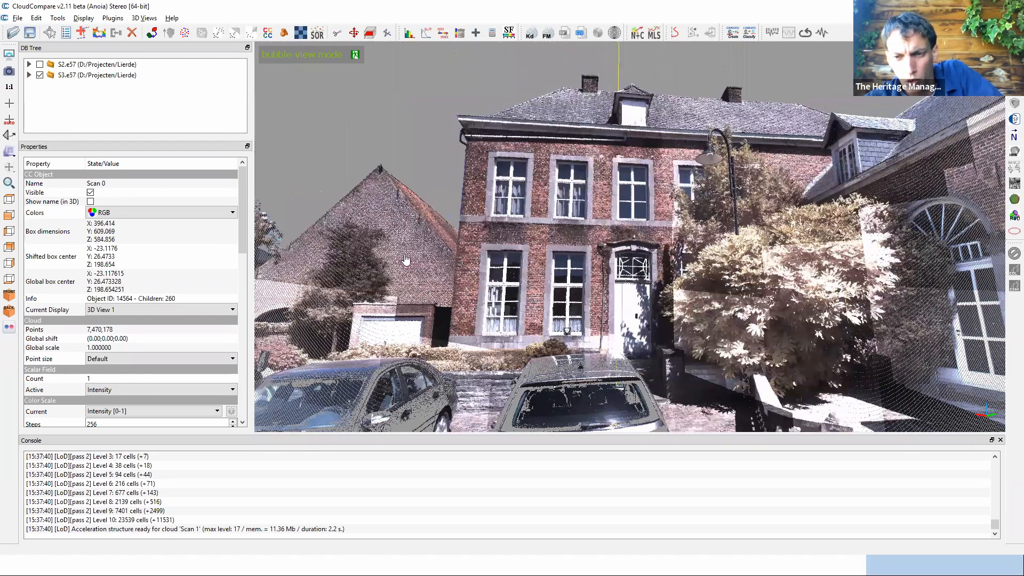
{"action": "left_click_drag", "start_coordinate": [703, 262], "coordinate": [455, 214]}
{"action": "left_click_drag", "start_coordinate": [638, 231], "coordinate": [455, 218]}
{"action": "left_click_drag", "start_coordinate": [635, 200], "coordinate": [453, 244]}
{"action": "left_click_drag", "start_coordinate": [591, 256], "coordinate": [431, 259]}
{"action": "left_click_drag", "start_coordinate": [619, 247], "coordinate": [472, 240]}
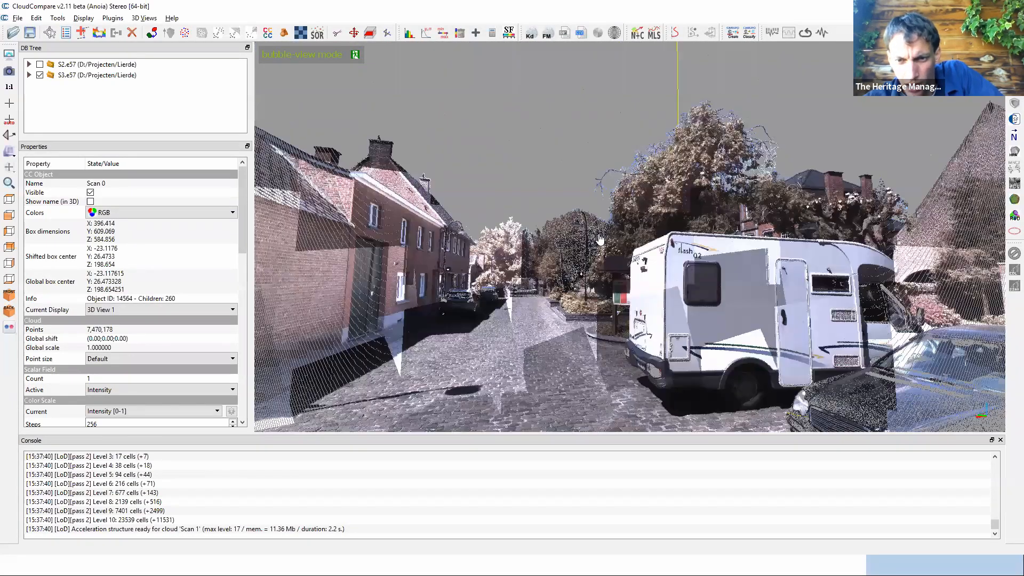
{"action": "left_click_drag", "start_coordinate": [654, 257], "coordinate": [473, 276]}
{"action": "left_click_drag", "start_coordinate": [706, 211], "coordinate": [436, 226]}
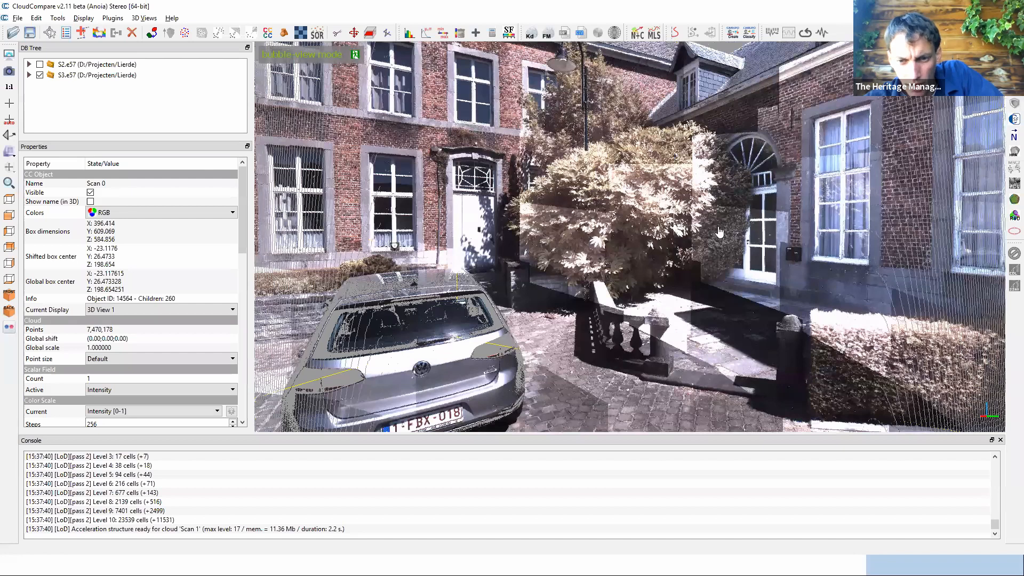
{"action": "left_click_drag", "start_coordinate": [720, 232], "coordinate": [694, 213]}
{"action": "left_click_drag", "start_coordinate": [374, 241], "coordinate": [629, 233]}
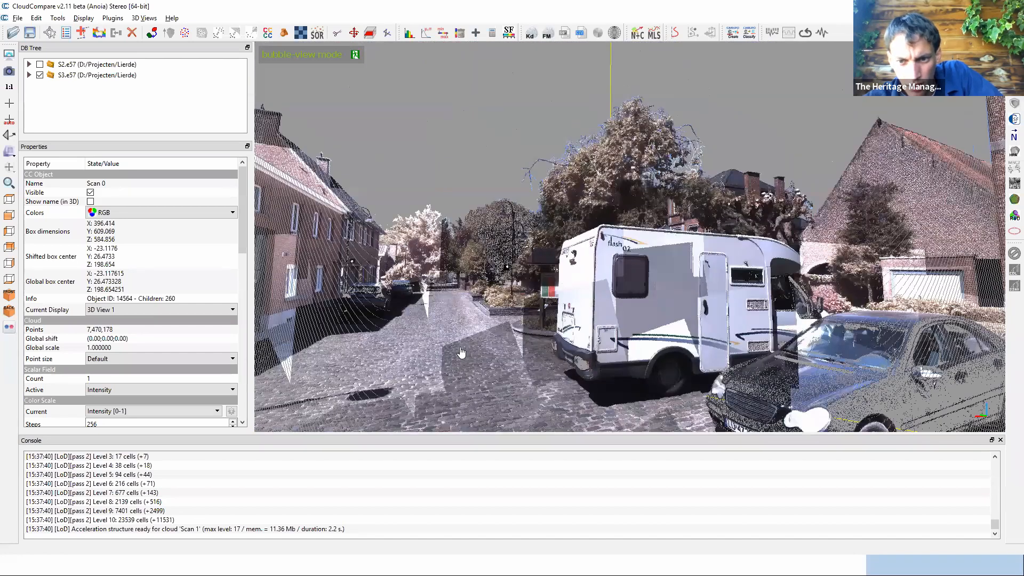
{"action": "left_click_drag", "start_coordinate": [461, 353], "coordinate": [562, 247]}
{"action": "left_click_drag", "start_coordinate": [763, 208], "coordinate": [500, 157]}
{"action": "left_click_drag", "start_coordinate": [425, 253], "coordinate": [655, 312]}
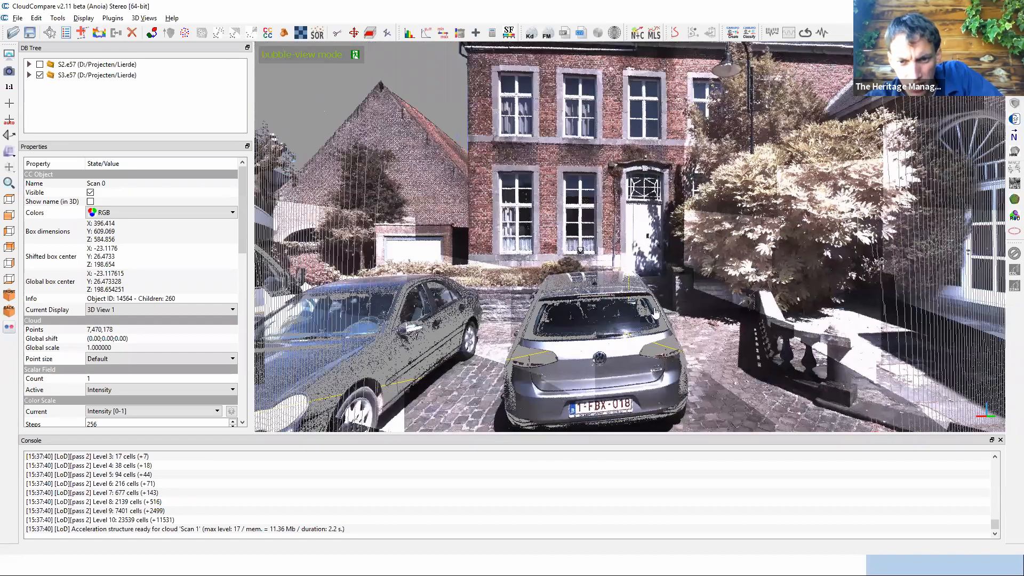
Examine the tall house facade, the entrance court and the paving around the scanner's blind spot in bubble view.
{"action": "left_click_drag", "start_coordinate": [594, 181], "coordinate": [579, 401]}
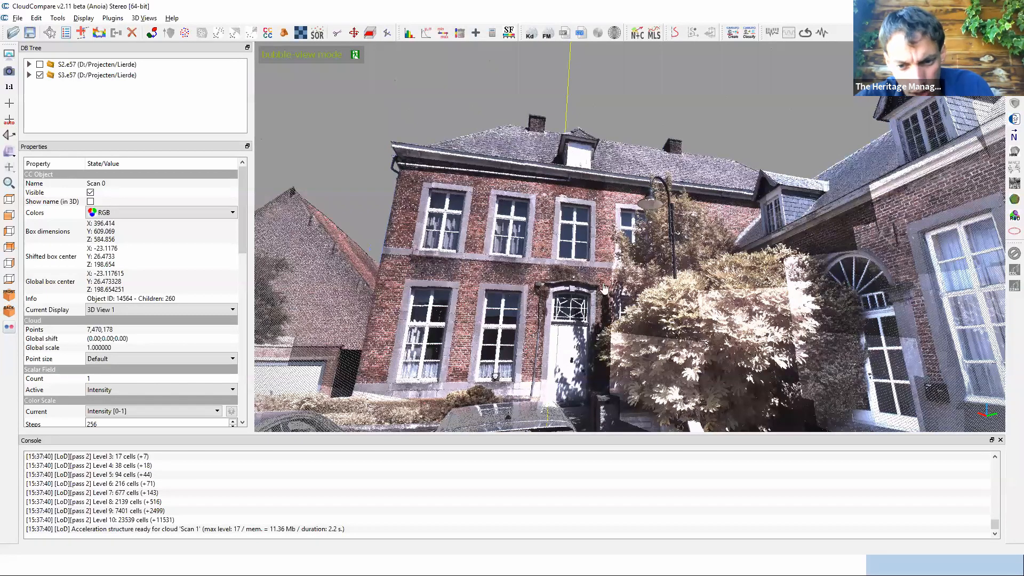
{"action": "left_click_drag", "start_coordinate": [567, 293], "coordinate": [783, 205]}
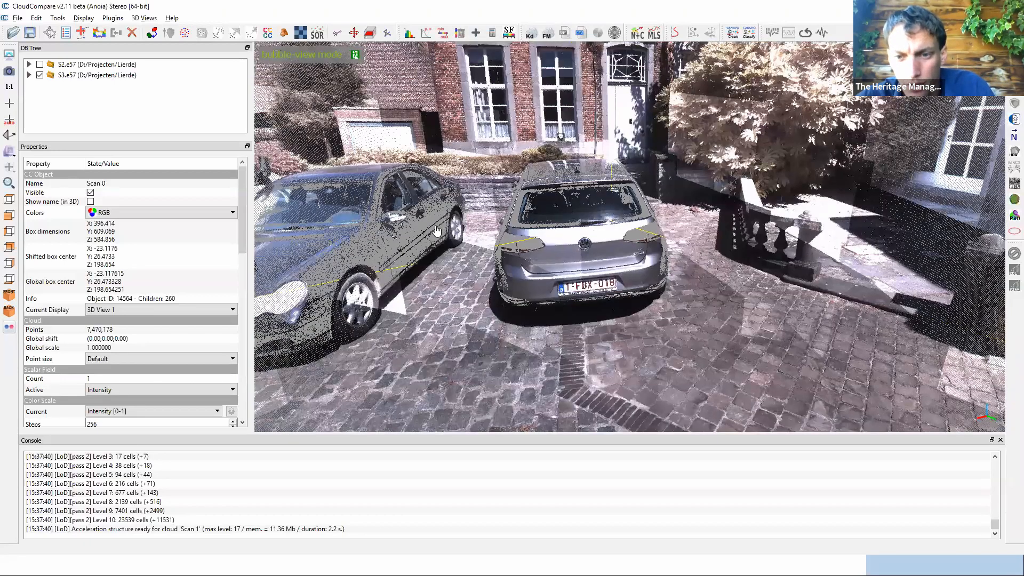
{"action": "left_click_drag", "start_coordinate": [436, 225], "coordinate": [701, 240]}
{"action": "left_click_drag", "start_coordinate": [372, 207], "coordinate": [675, 196]}
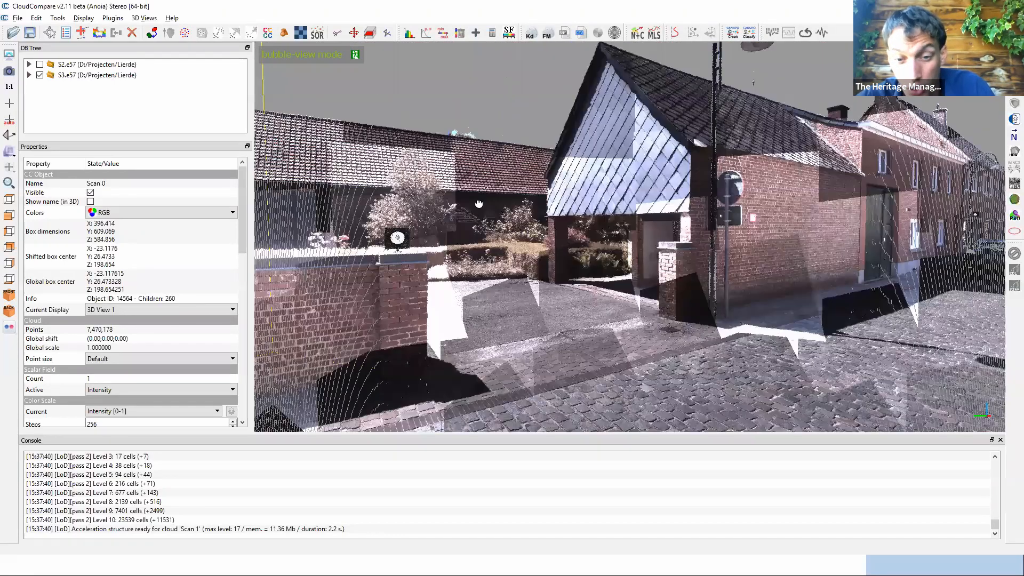
{"action": "left_click_drag", "start_coordinate": [478, 202], "coordinate": [758, 161]}
{"action": "left_click_drag", "start_coordinate": [529, 160], "coordinate": [815, 150]}
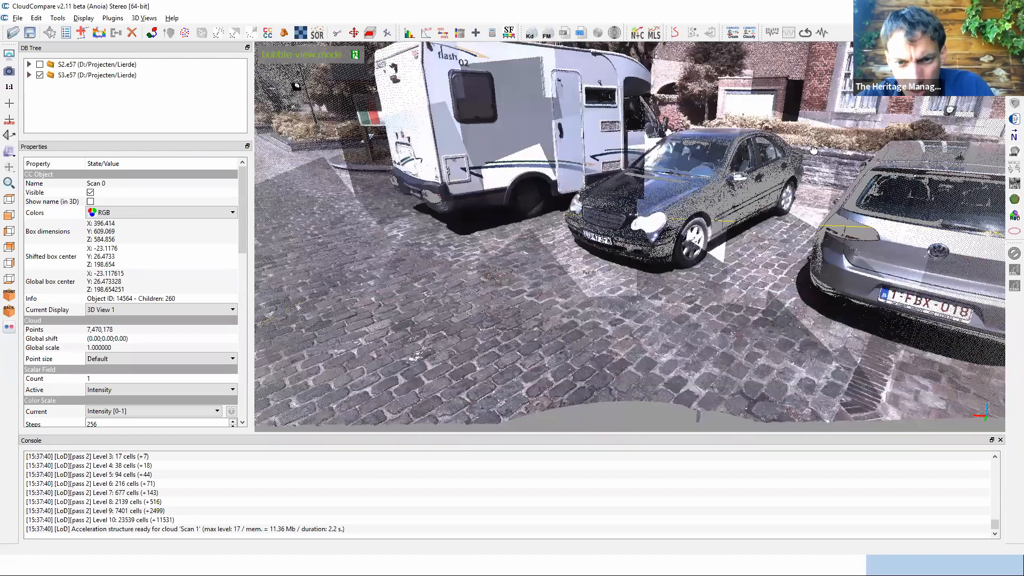
{"action": "left_click_drag", "start_coordinate": [517, 188], "coordinate": [906, 146]}
{"action": "left_click_drag", "start_coordinate": [453, 177], "coordinate": [681, 138]}
{"action": "left_click_drag", "start_coordinate": [342, 256], "coordinate": [620, 231]}
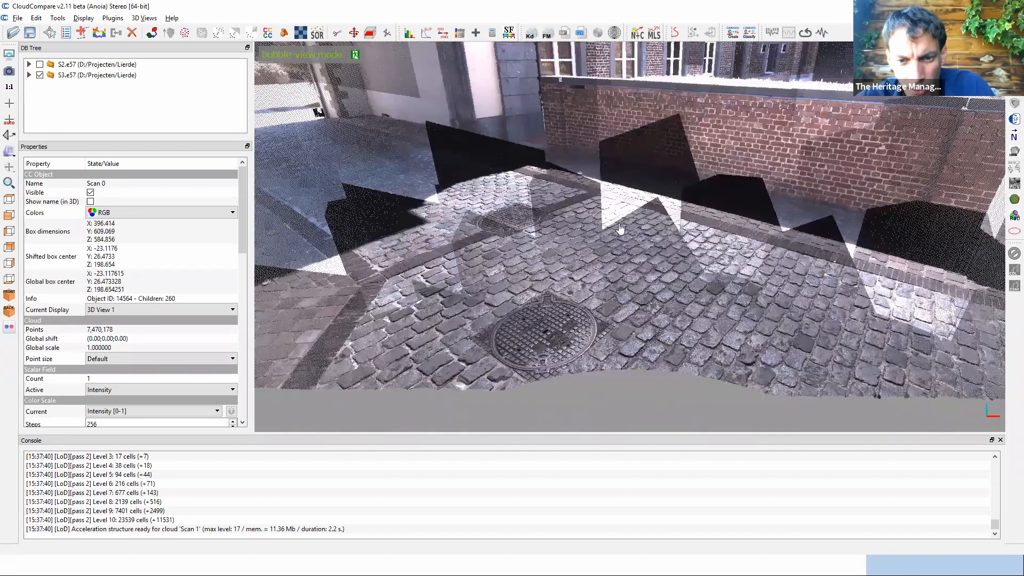
{"action": "left_click_drag", "start_coordinate": [299, 192], "coordinate": [675, 33]}
{"action": "left_click_drag", "start_coordinate": [706, 121], "coordinate": [706, 131]}
{"action": "left_click_drag", "start_coordinate": [683, 213], "coordinate": [848, 96]}
{"action": "left_click_drag", "start_coordinate": [512, 85], "coordinate": [551, 143]}
{"action": "left_click_drag", "start_coordinate": [699, 283], "coordinate": [624, 255]}
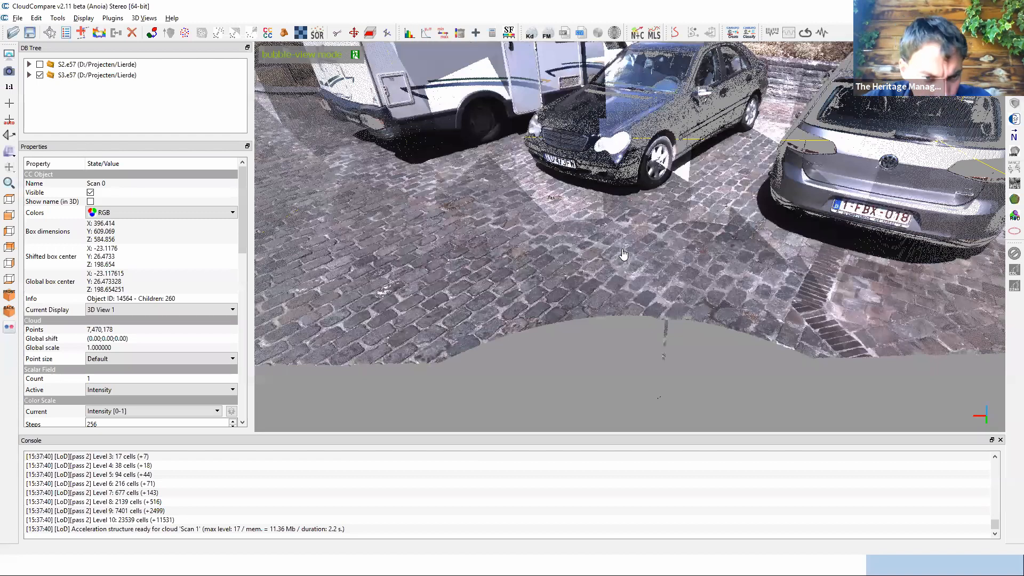
Exit bubble view mode and inspect the circular gap in the paving and the surrounding walls from above.
{"action": "left_click", "coordinate": [355, 55]}
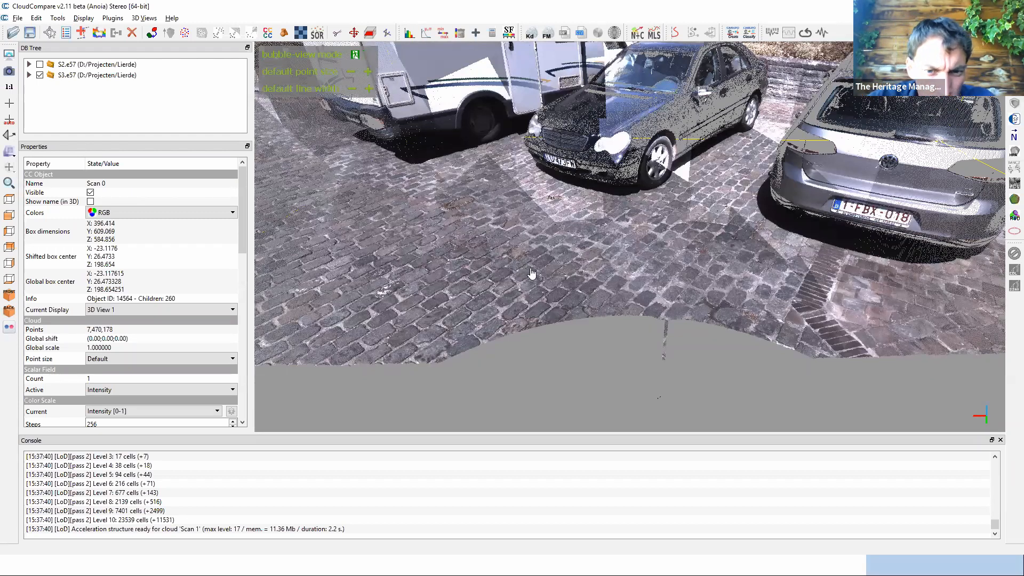
{"action": "scroll", "coordinate": [551, 321], "scroll_direction": "down", "scroll_amount": 10}
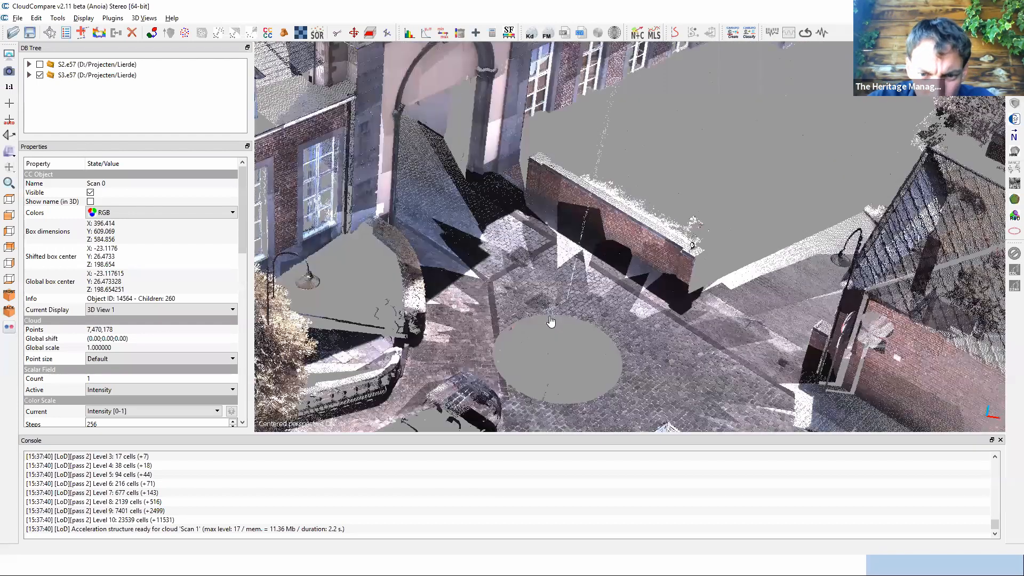
{"action": "scroll", "coordinate": [642, 280], "scroll_direction": "up", "scroll_amount": 3}
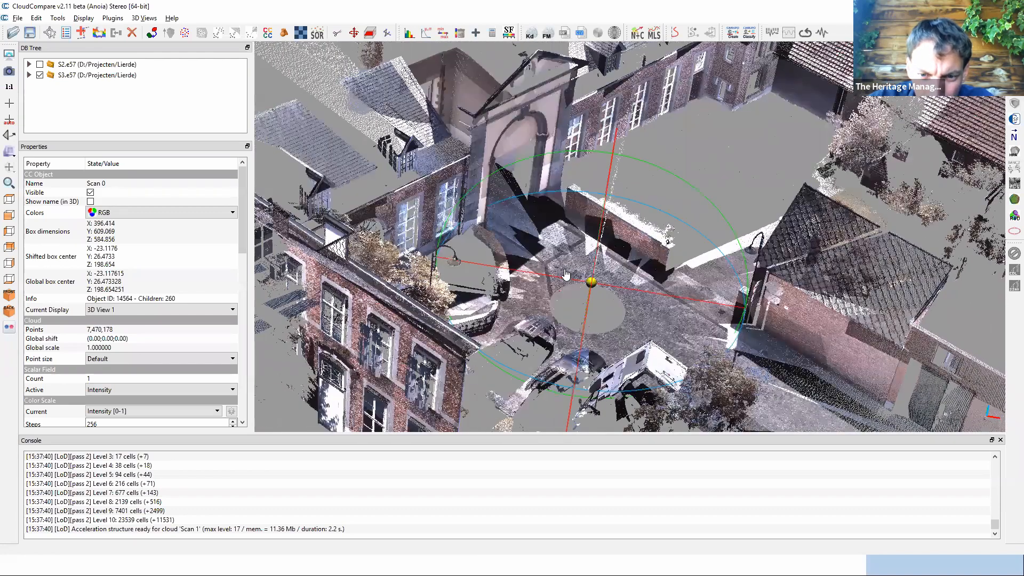
{"action": "left_click_drag", "start_coordinate": [565, 271], "coordinate": [593, 221]}
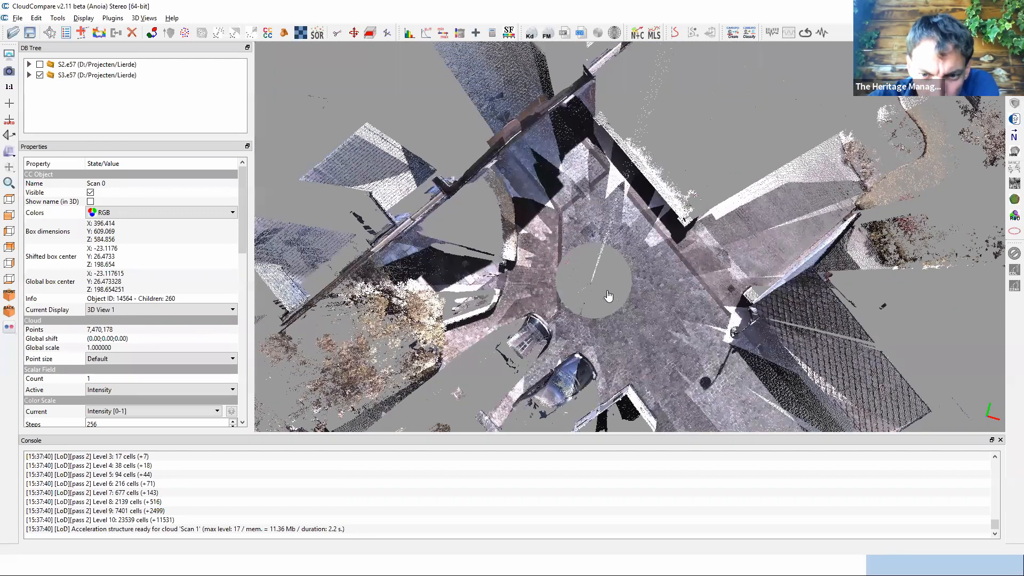
{"action": "scroll", "coordinate": [609, 296], "scroll_direction": "up", "scroll_amount": 2}
{"action": "scroll", "coordinate": [609, 296], "scroll_direction": "up", "scroll_amount": 5}
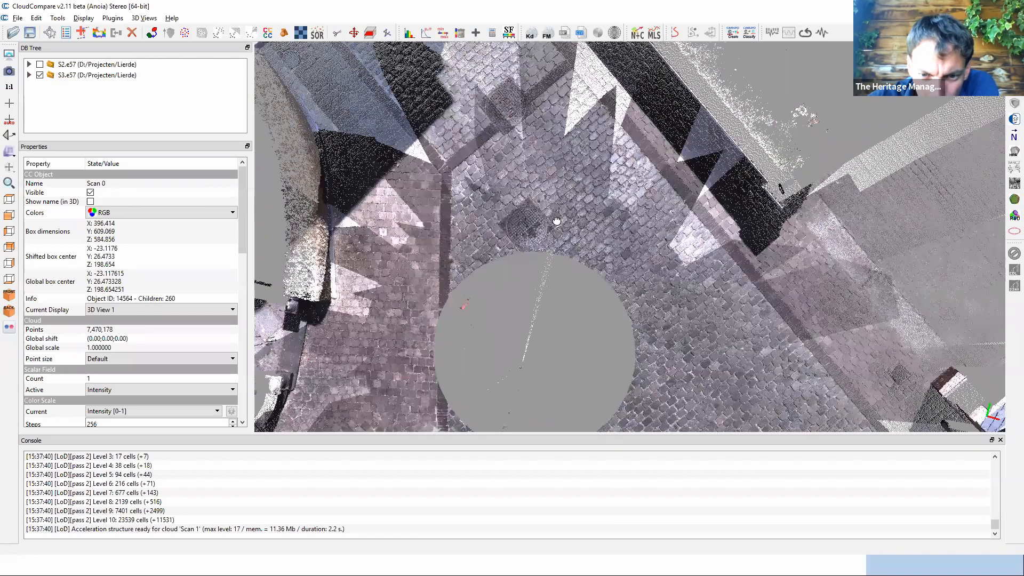
{"action": "scroll", "coordinate": [596, 84], "scroll_direction": "down", "scroll_amount": 2}
{"action": "left_click_drag", "start_coordinate": [596, 84], "coordinate": [593, 90]}
{"action": "left_click_drag", "start_coordinate": [661, 301], "coordinate": [792, 280]}
{"action": "left_click_drag", "start_coordinate": [727, 182], "coordinate": [517, 87]}
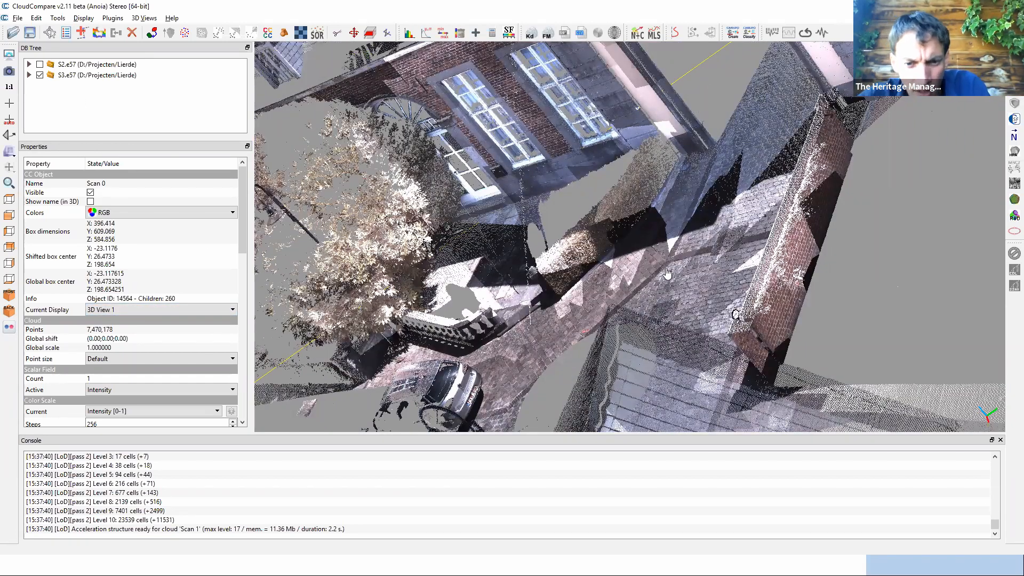
{"action": "left_click_drag", "start_coordinate": [666, 270], "coordinate": [580, 301]}
{"action": "scroll", "coordinate": [580, 302], "scroll_direction": "down", "scroll_amount": 8}
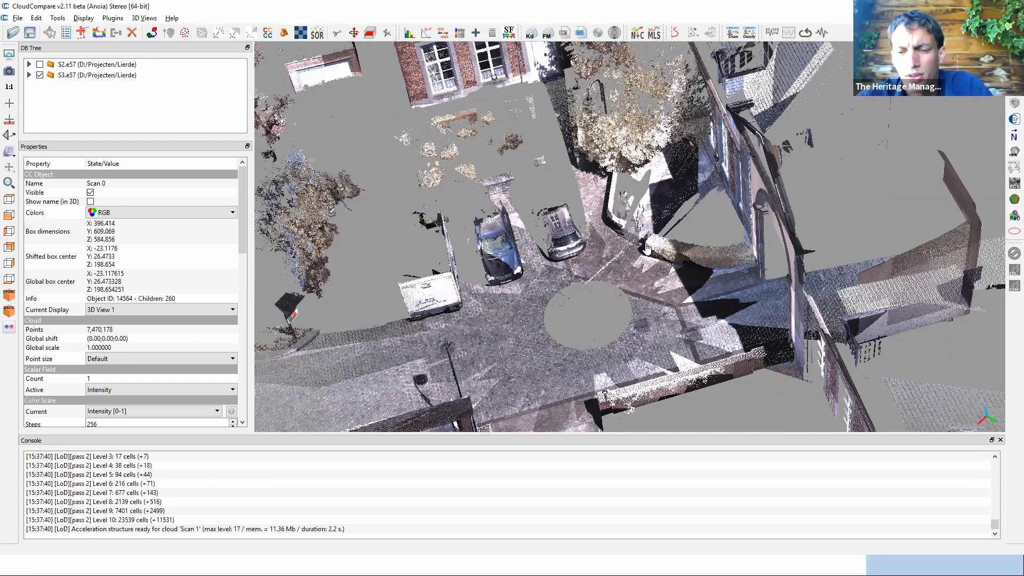
Select the S3.e57 scan and examine the scan shadows around the two parked cars and the balustrade.
{"action": "left_click", "coordinate": [118, 76]}
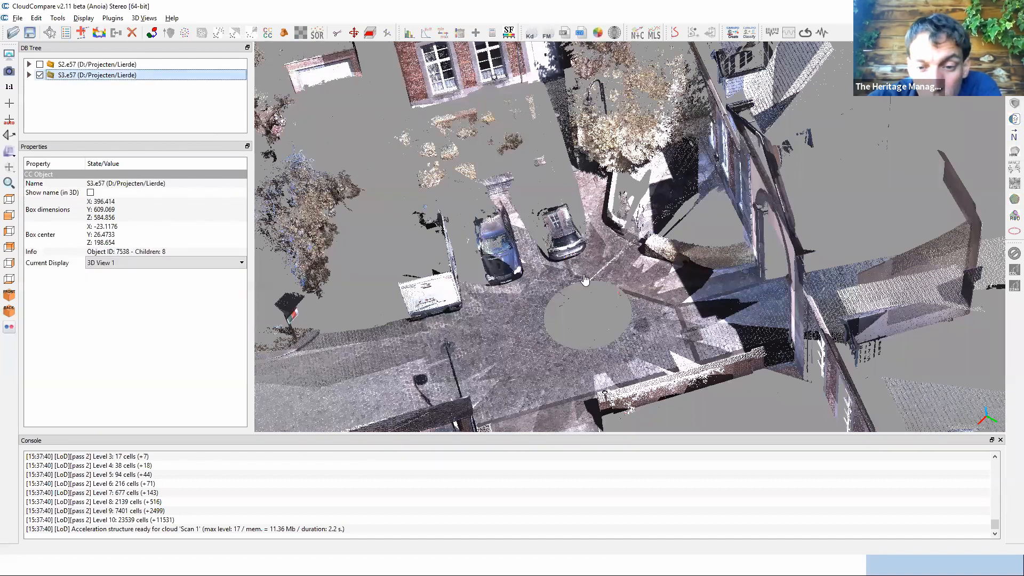
{"action": "scroll", "coordinate": [586, 280], "scroll_direction": "up", "scroll_amount": 5}
{"action": "scroll", "coordinate": [585, 279], "scroll_direction": "down", "scroll_amount": 3}
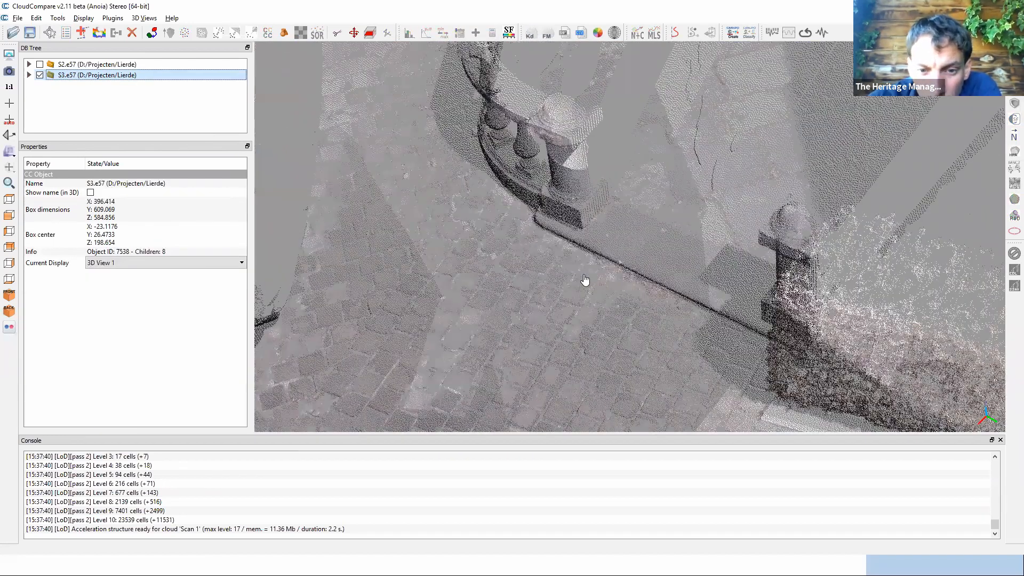
{"action": "left_click_drag", "start_coordinate": [604, 237], "coordinate": [519, 195]}
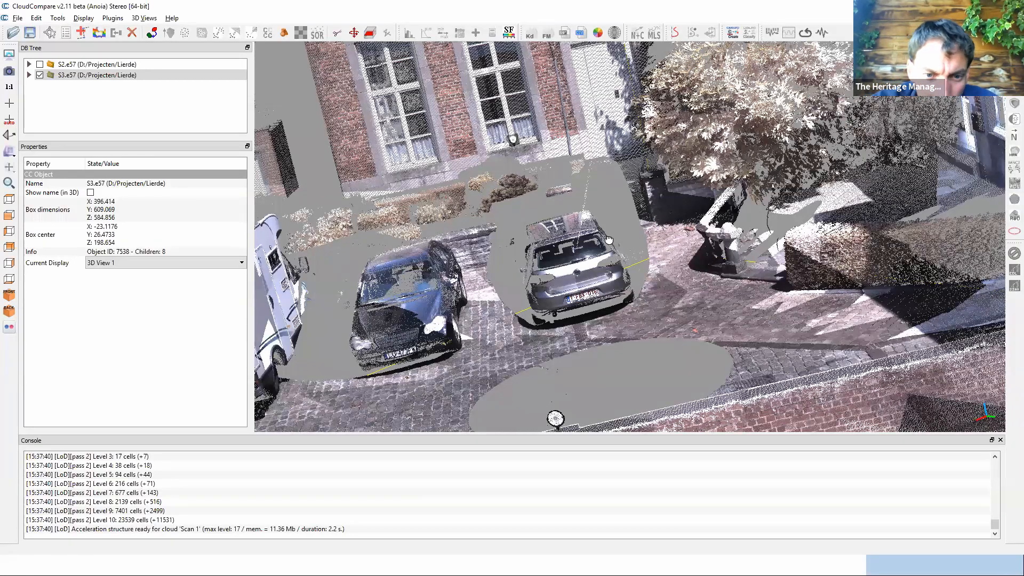
{"action": "scroll", "coordinate": [571, 259], "scroll_direction": "up", "scroll_amount": 5}
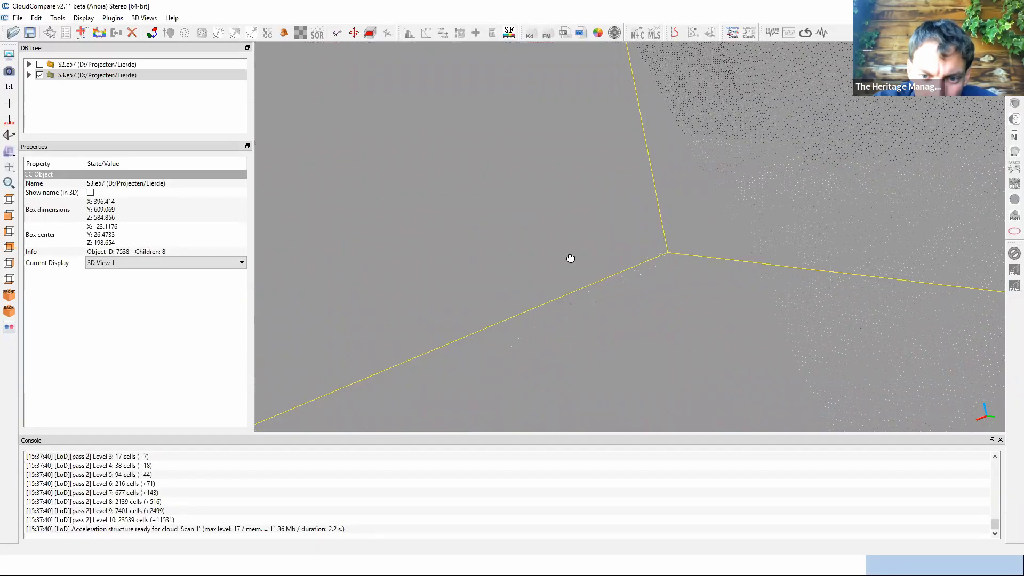
{"action": "right_click_drag", "start_coordinate": [580, 282], "coordinate": [632, 266]}
{"action": "scroll", "coordinate": [709, 245], "scroll_direction": "down", "scroll_amount": 5}
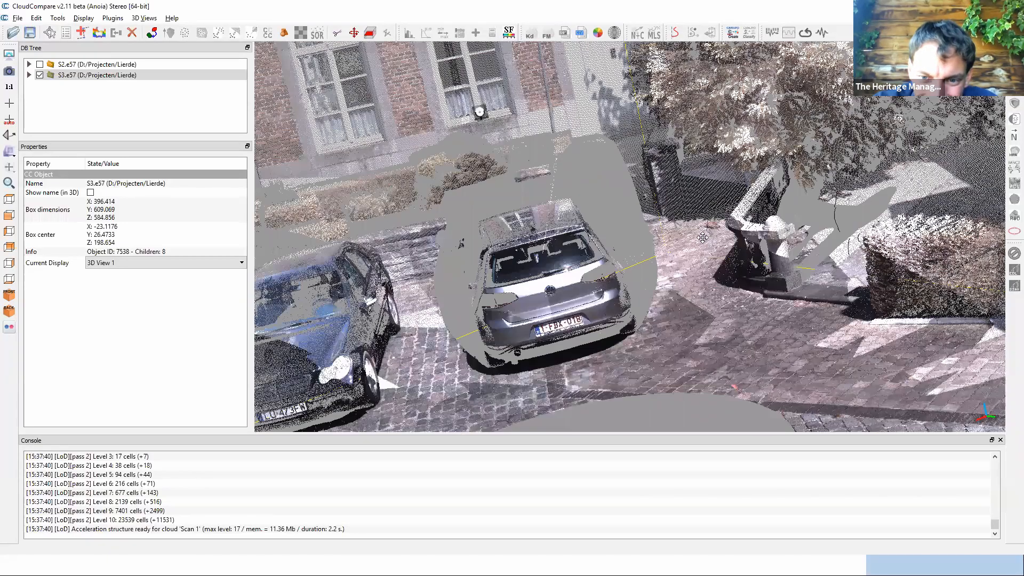
{"action": "scroll", "coordinate": [704, 246], "scroll_direction": "up", "scroll_amount": 1}
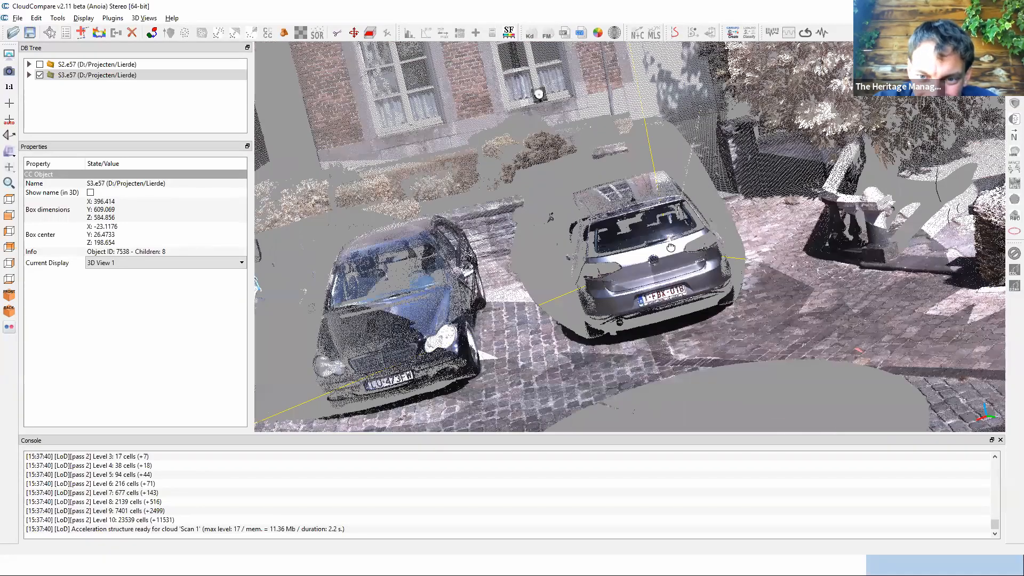
{"action": "left_click_drag", "start_coordinate": [671, 248], "coordinate": [674, 229]}
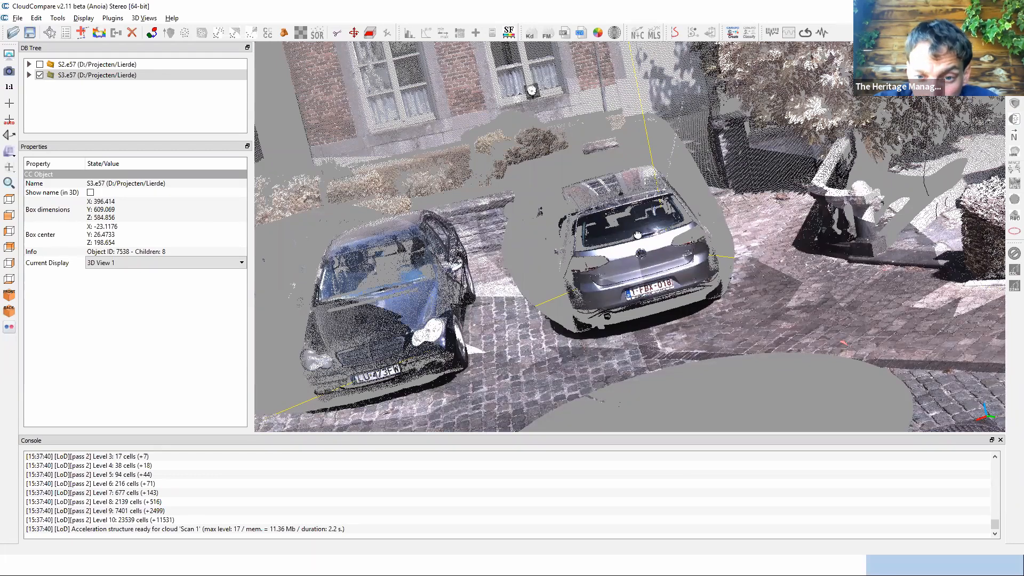
{"action": "left_click_drag", "start_coordinate": [659, 262], "coordinate": [663, 275]}
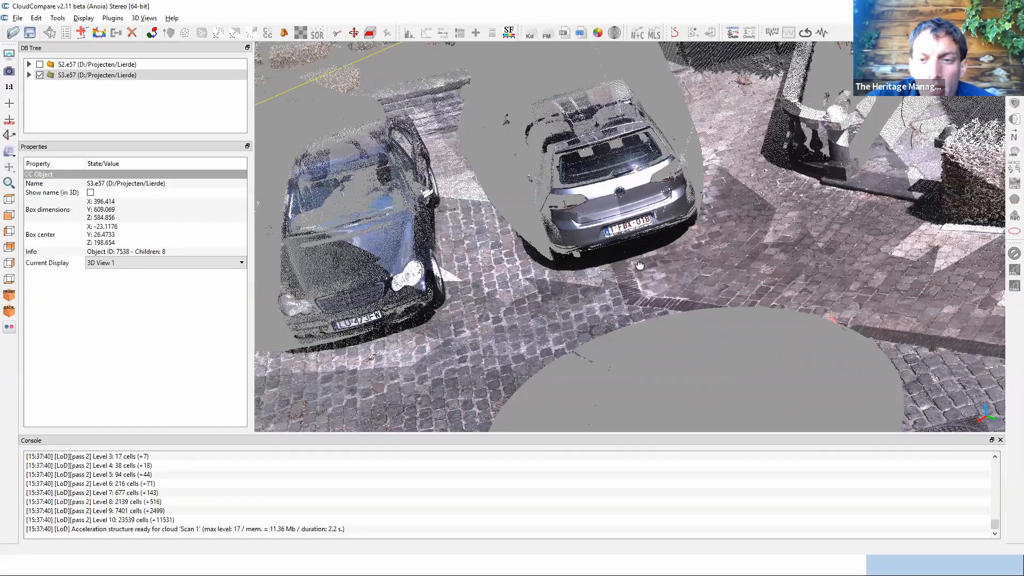
{"action": "left_click_drag", "start_coordinate": [640, 265], "coordinate": [552, 194]}
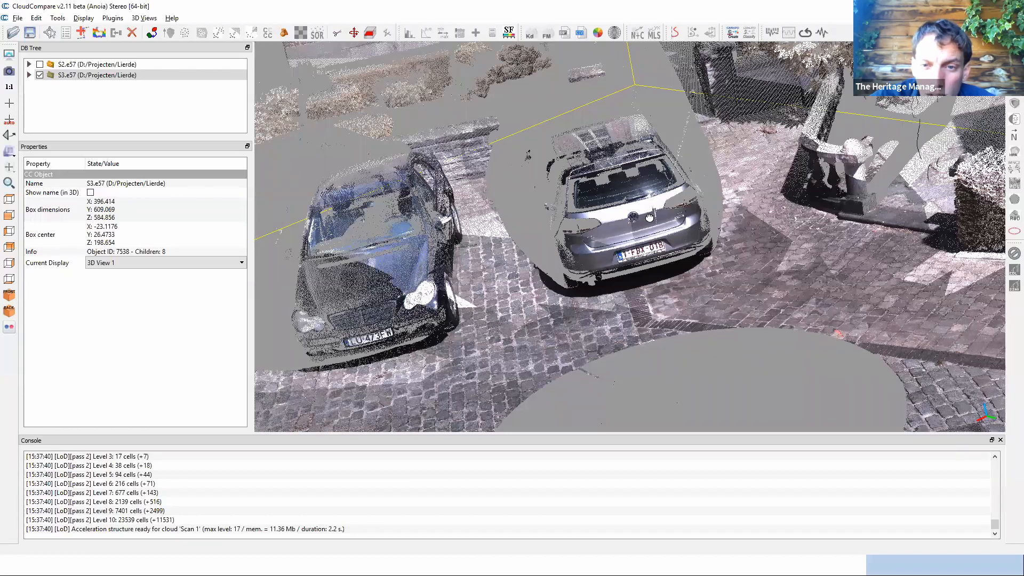
{"action": "left_click_drag", "start_coordinate": [650, 218], "coordinate": [614, 235]}
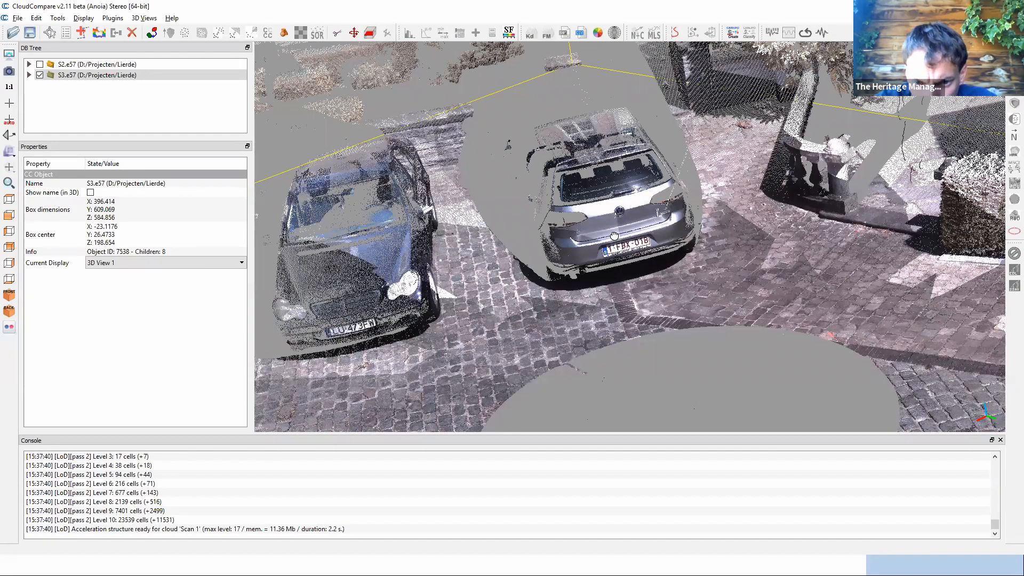
Examine the overall coverage of the S3.e57 scan, including the roofs, gateway and unscanned areas around the square.
{"action": "scroll", "coordinate": [615, 235], "scroll_direction": "down", "scroll_amount": 5}
{"action": "scroll", "coordinate": [614, 235], "scroll_direction": "up", "scroll_amount": 1}
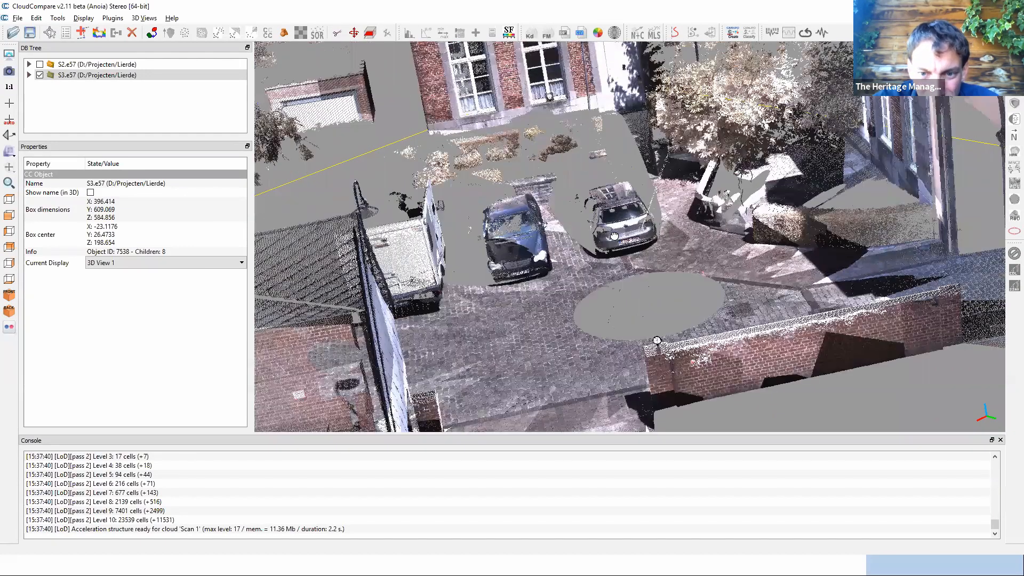
{"action": "scroll", "coordinate": [615, 235], "scroll_direction": "up", "scroll_amount": 4}
{"action": "scroll", "coordinate": [615, 235], "scroll_direction": "down", "scroll_amount": 6}
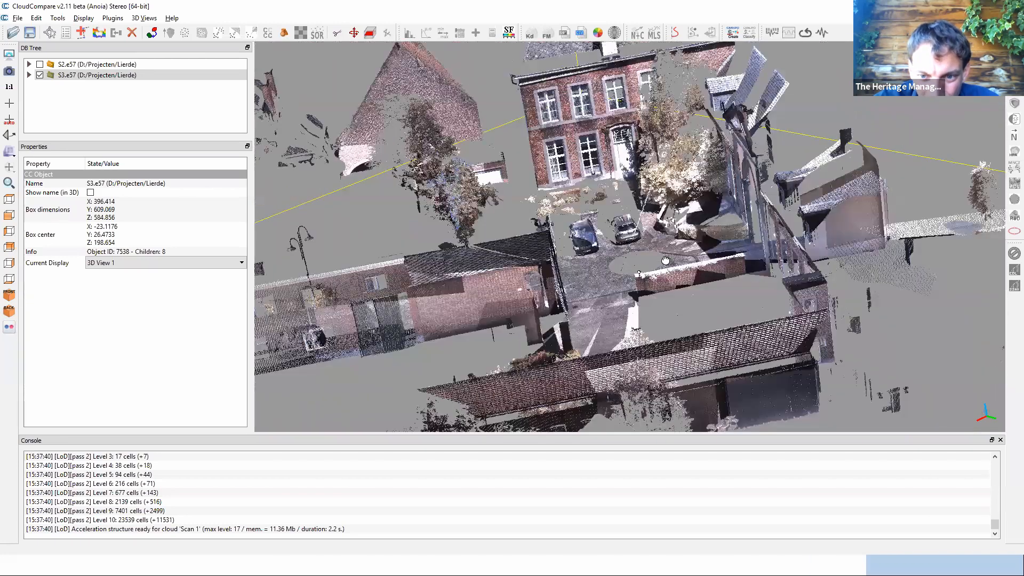
{"action": "left_click_drag", "start_coordinate": [694, 262], "coordinate": [694, 263]}
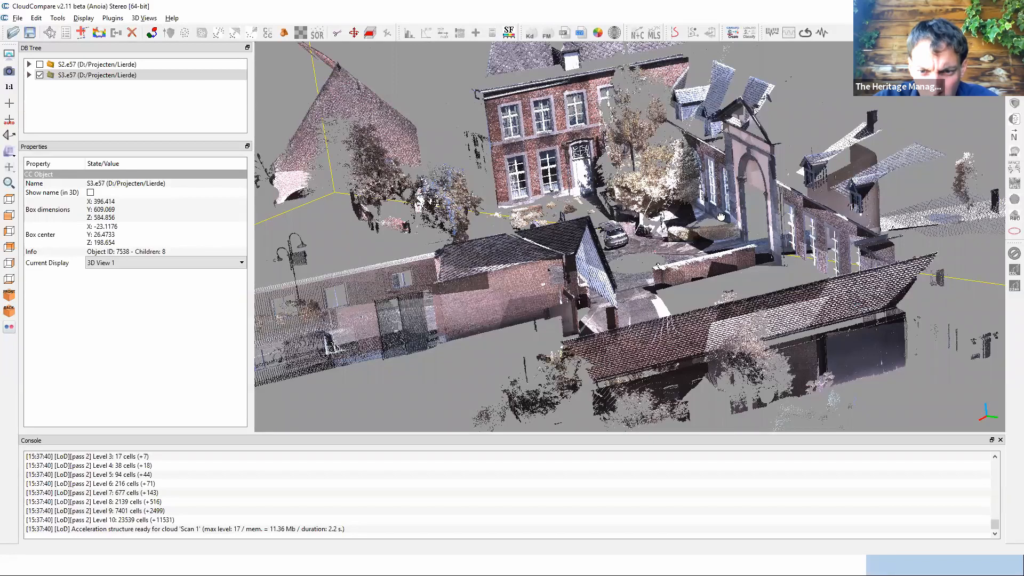
{"action": "left_click_drag", "start_coordinate": [675, 276], "coordinate": [660, 302]}
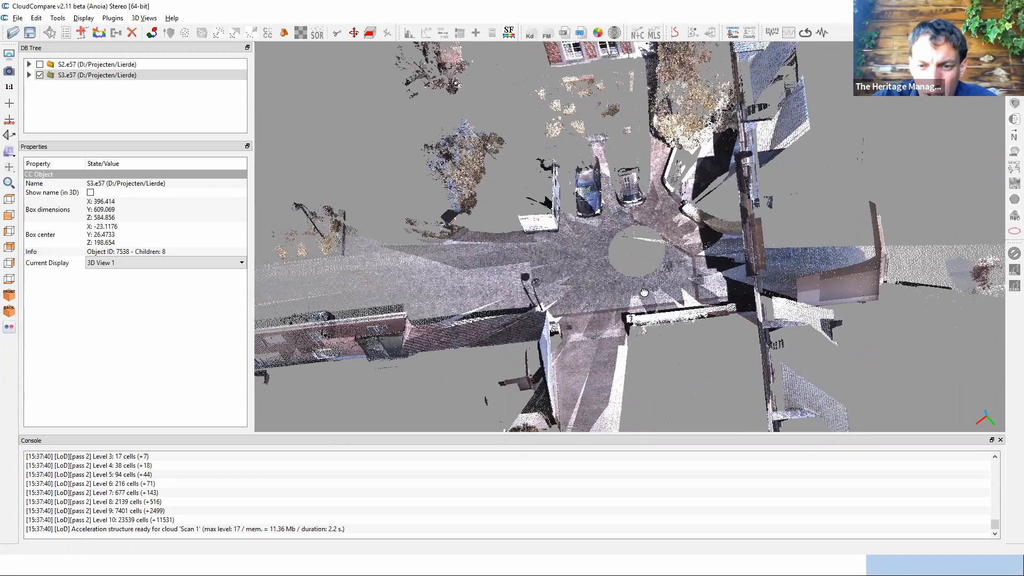
{"action": "mouse_move", "coordinate": [661, 272]}
{"action": "left_mouse_down"}
{"action": "mouse_move", "coordinate": [717, 252]}
{"action": "mouse_move", "coordinate": [652, 266]}
{"action": "left_mouse_up"}
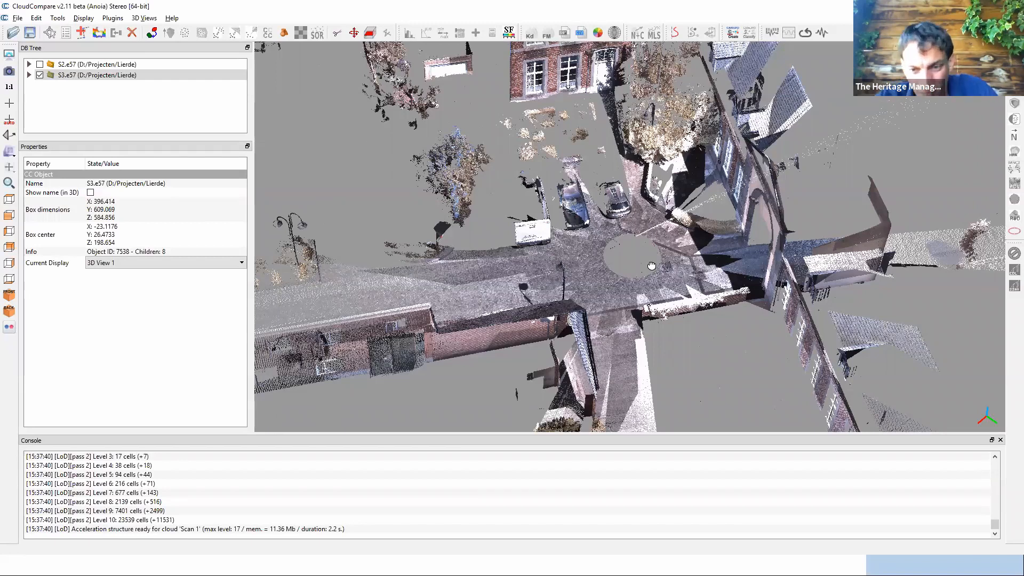
{"action": "left_click_drag", "start_coordinate": [652, 266], "coordinate": [369, 55]}
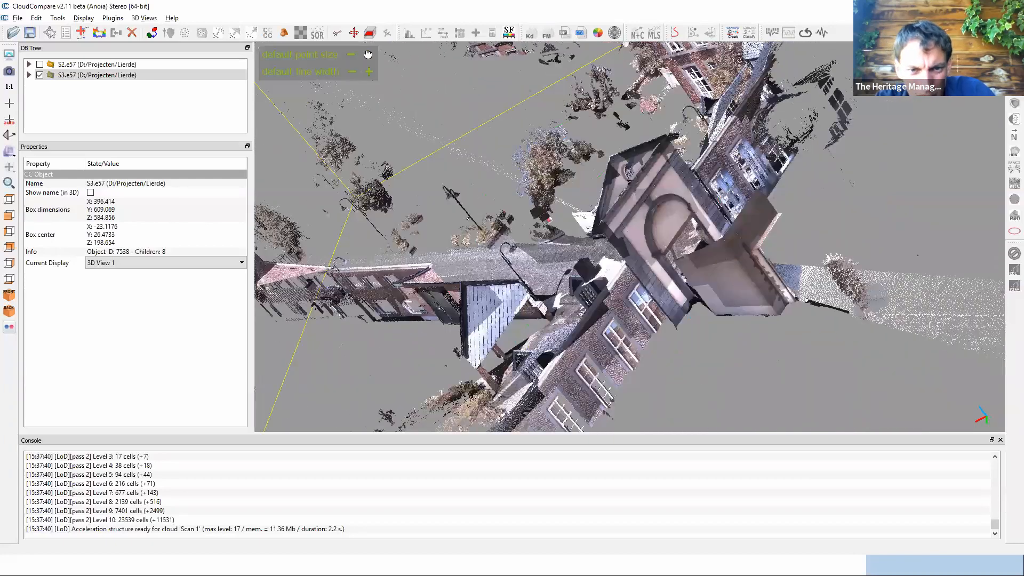
Increase the default point size and inspect the circular blind spot in the S3.e57 paving from above.
{"action": "left_click", "coordinate": [369, 54]}
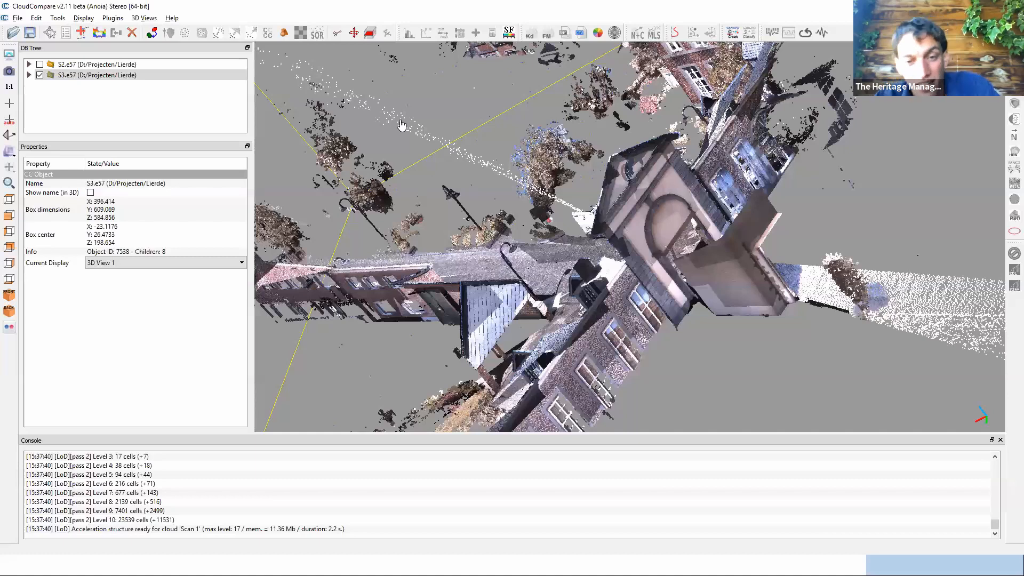
{"action": "left_click_drag", "start_coordinate": [549, 196], "coordinate": [627, 213]}
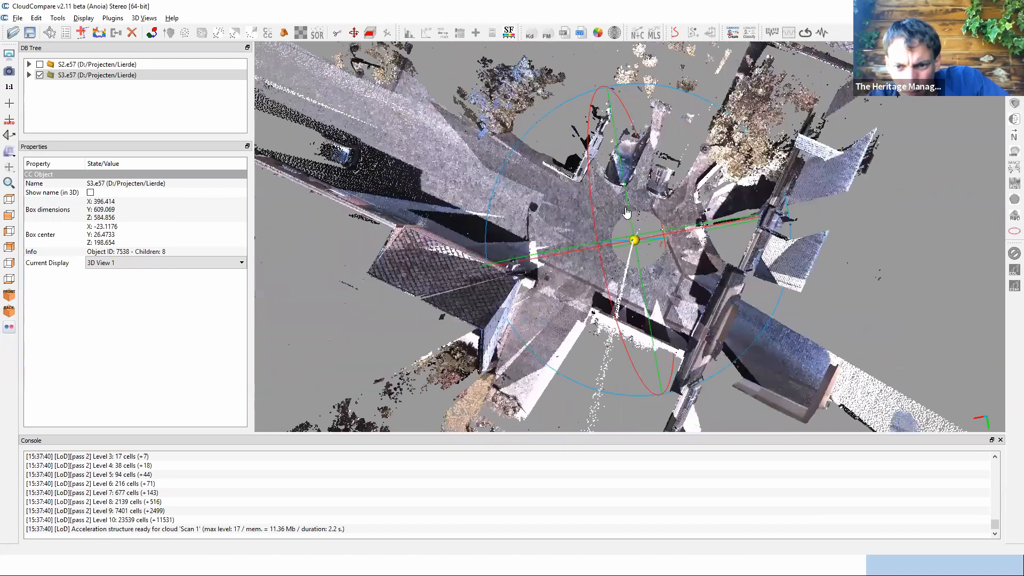
{"action": "scroll", "coordinate": [627, 213], "scroll_direction": "up", "scroll_amount": 8}
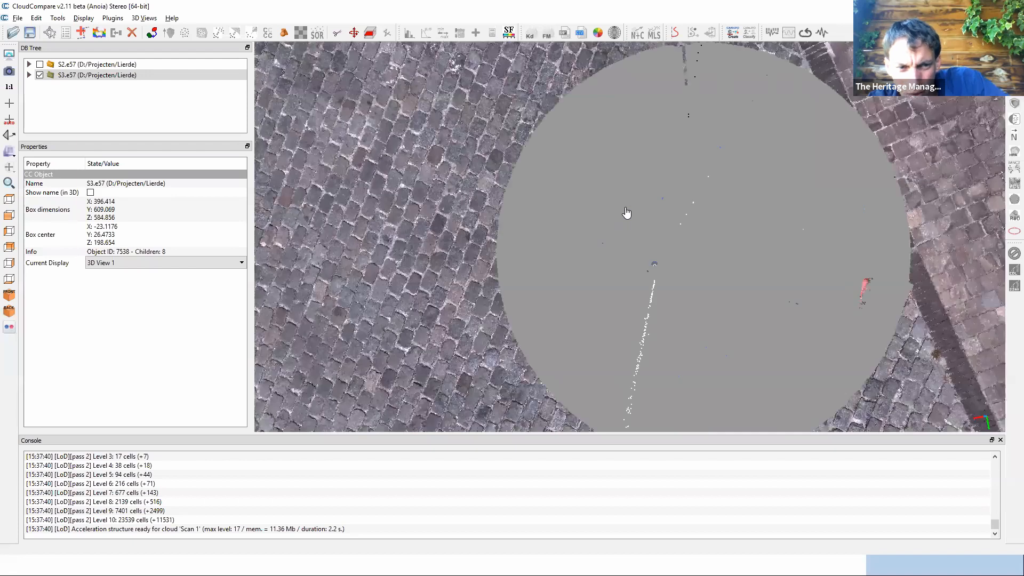
{"action": "scroll", "coordinate": [627, 212], "scroll_direction": "down", "scroll_amount": 10}
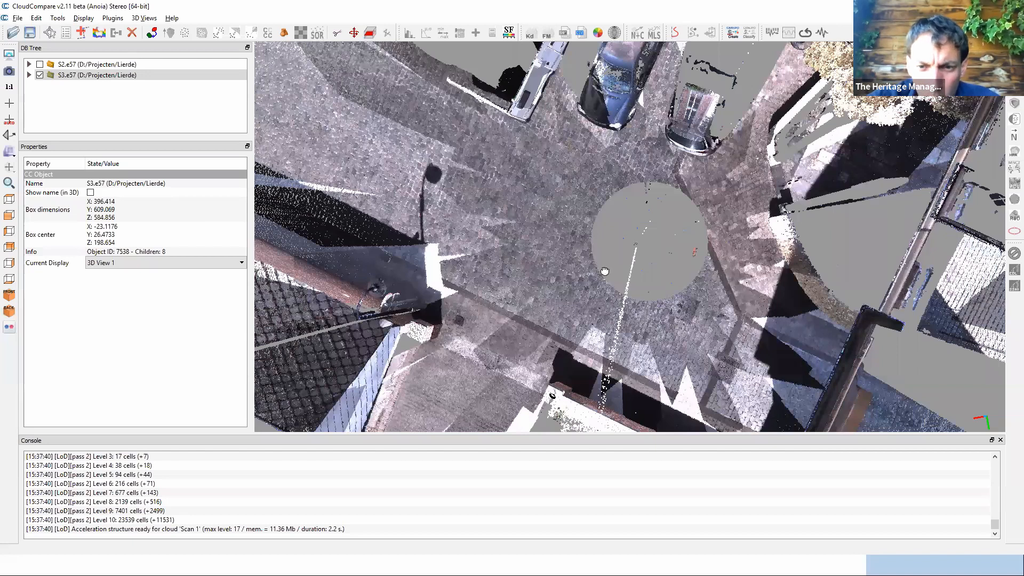
{"action": "left_click_drag", "start_coordinate": [605, 272], "coordinate": [350, 125]}
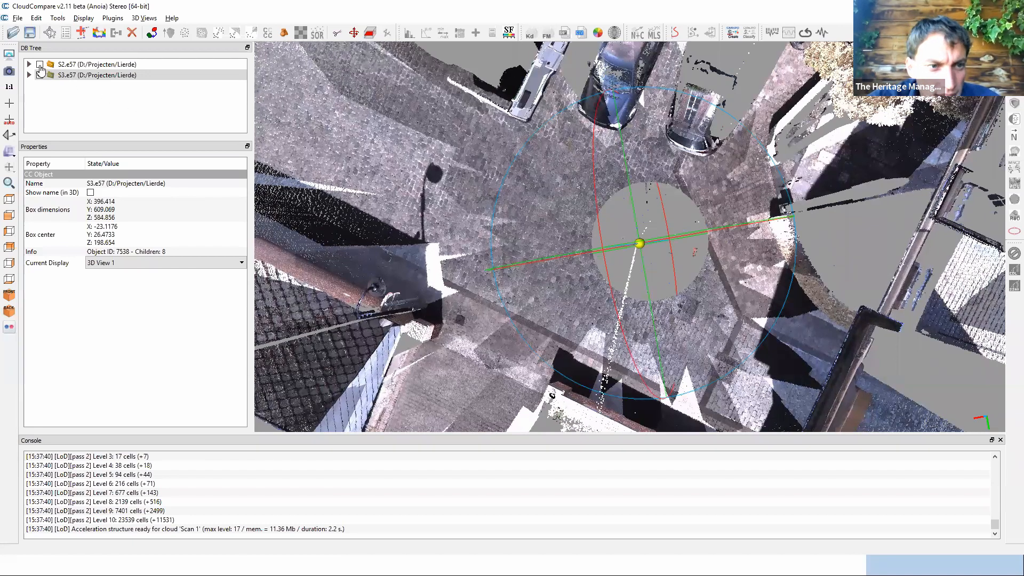
Show the S2.e57 scan and hide S3.e57.
{"action": "left_click", "coordinate": [40, 65]}
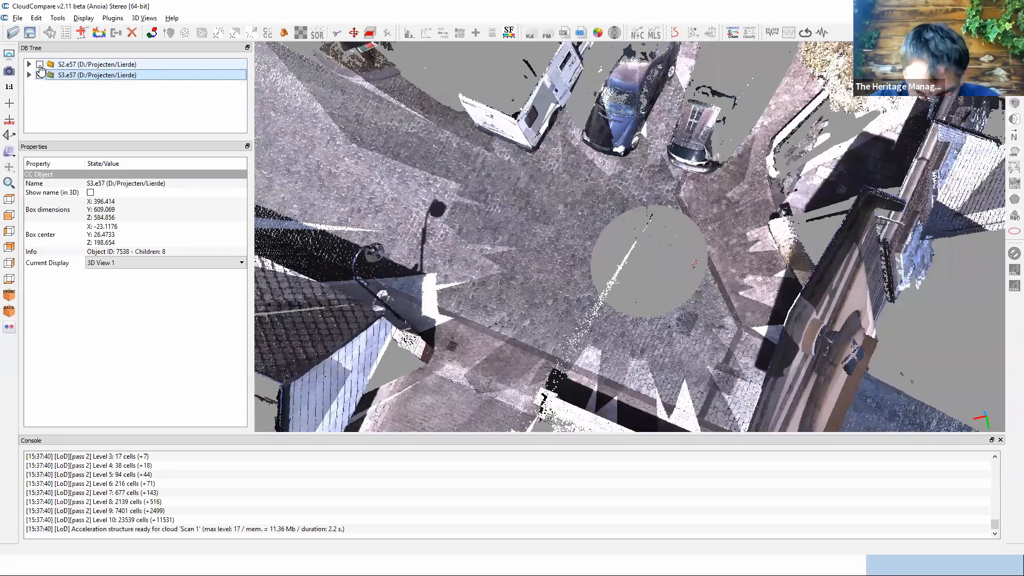
{"action": "left_click", "coordinate": [39, 64]}
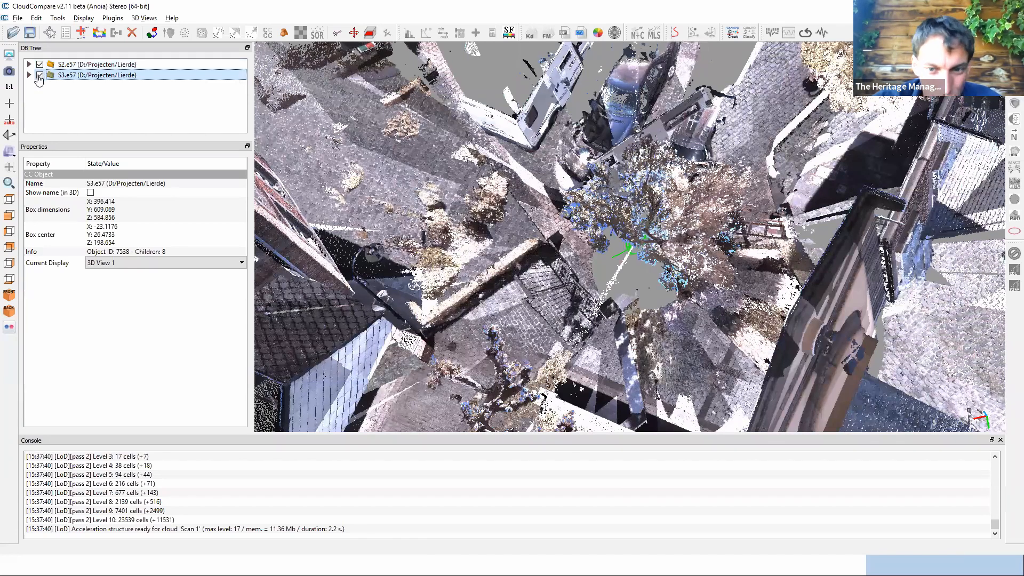
{"action": "left_click", "coordinate": [40, 75]}
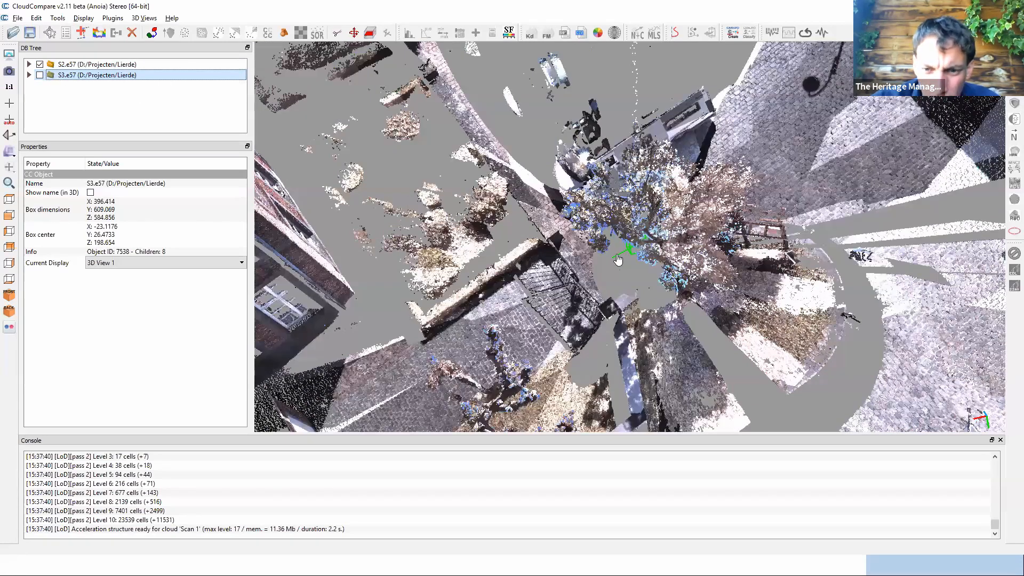
Examine the S2.e57 scan around its scanner position, including the tree, camper van, surrounding facades and occluded areas.
{"action": "scroll", "coordinate": [690, 236], "scroll_direction": "up", "scroll_amount": 5}
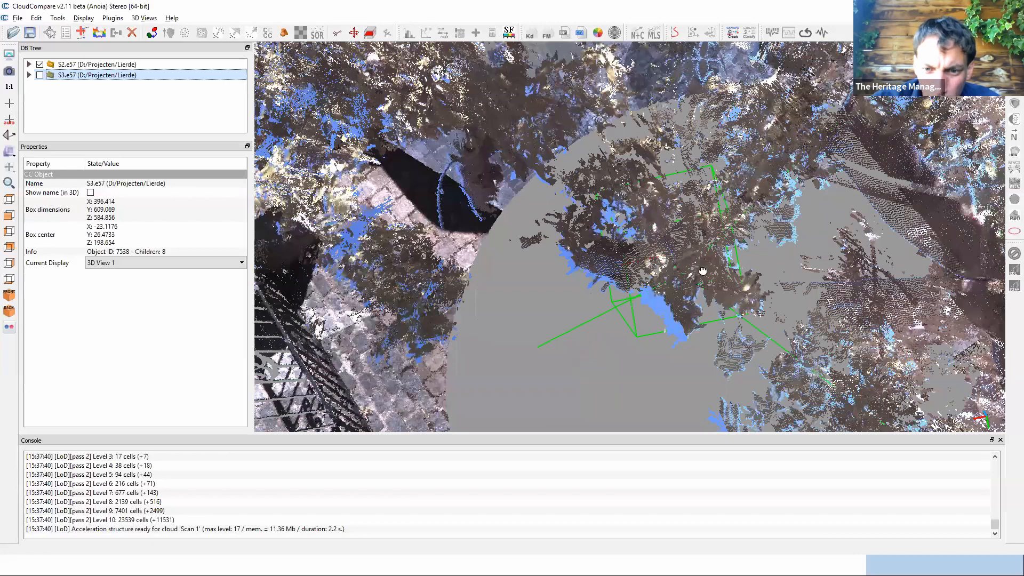
{"action": "scroll", "coordinate": [703, 272], "scroll_direction": "down", "scroll_amount": 5}
{"action": "left_click_drag", "start_coordinate": [720, 263], "coordinate": [675, 217]}
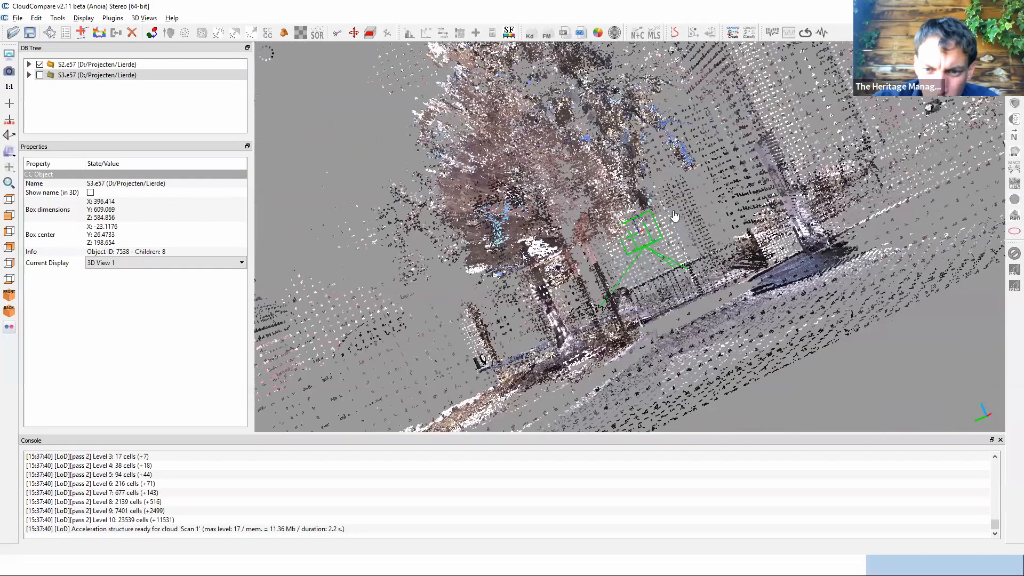
{"action": "scroll", "coordinate": [675, 216], "scroll_direction": "up", "scroll_amount": 2}
{"action": "scroll", "coordinate": [718, 243], "scroll_direction": "up", "scroll_amount": 2}
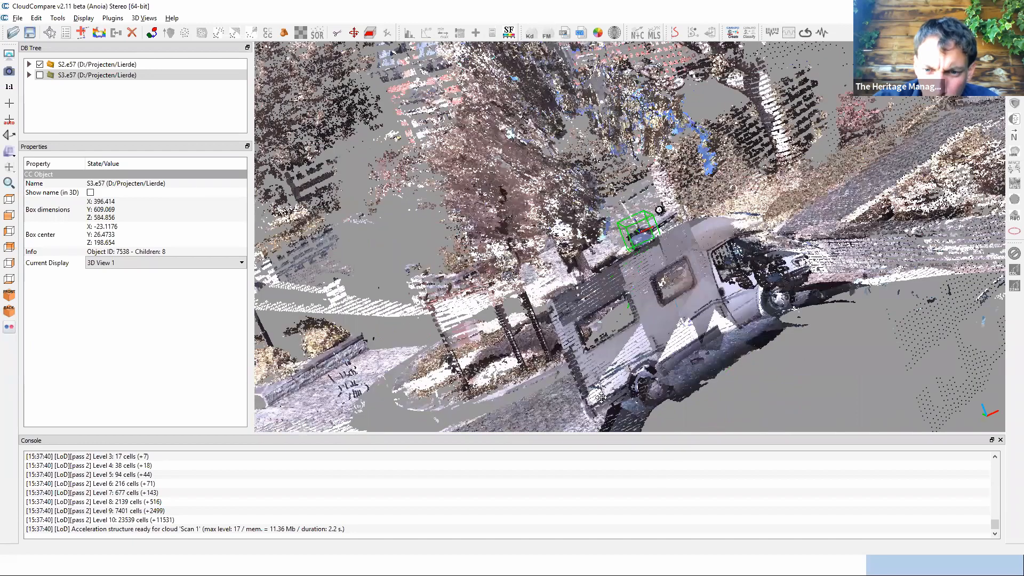
{"action": "key", "text": "5"}
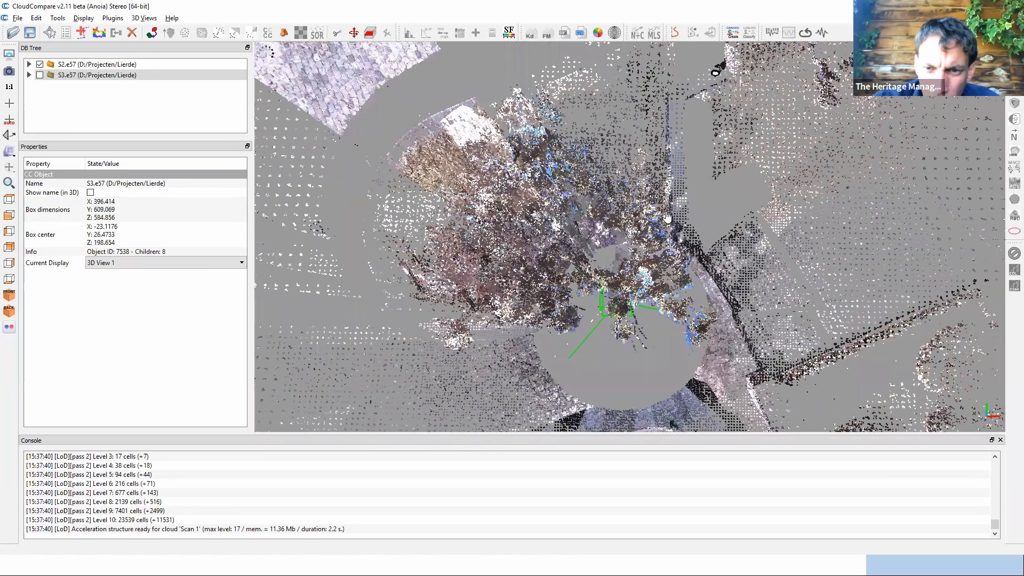
{"action": "right_click_drag", "start_coordinate": [668, 218], "coordinate": [620, 187]}
{"action": "scroll", "coordinate": [627, 67], "scroll_direction": "down", "scroll_amount": 3}
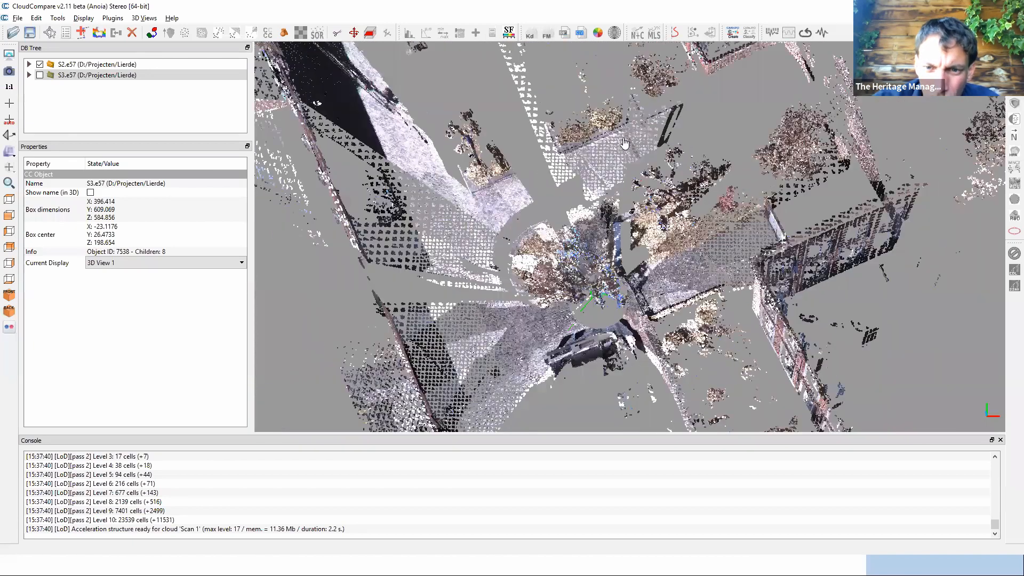
{"action": "left_click_drag", "start_coordinate": [623, 147], "coordinate": [515, 269]}
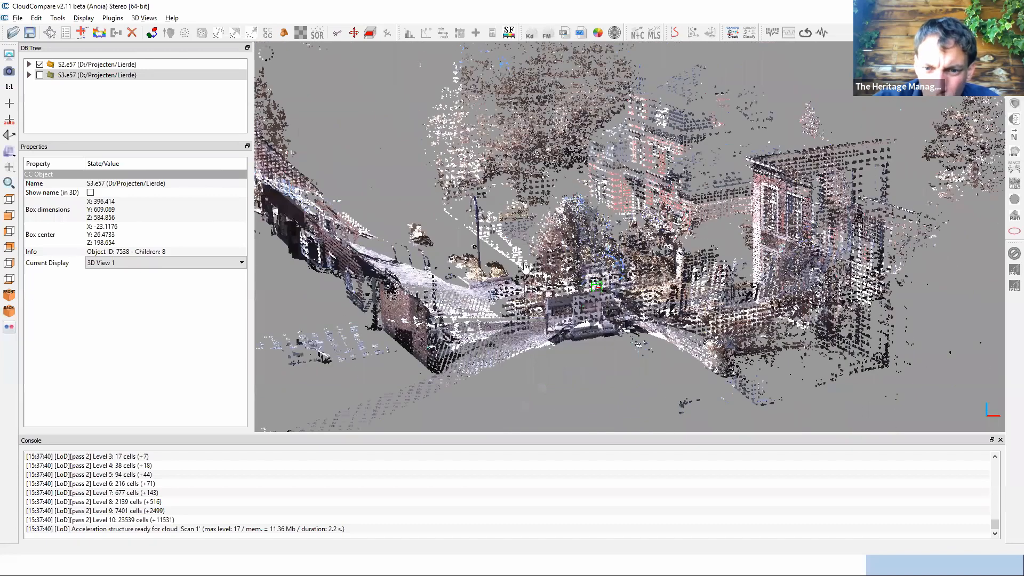
{"action": "left_click_drag", "start_coordinate": [386, 253], "coordinate": [633, 187]}
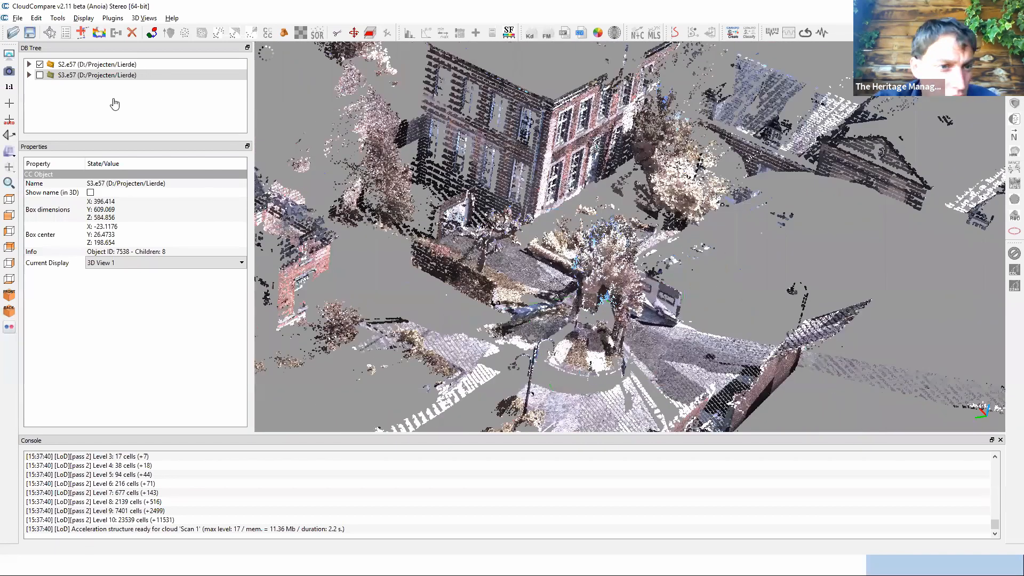
Activate bubble view from the TLS/GBL sensor of Scan 1 in S2.e57 and look around the square.
{"action": "left_click", "coordinate": [30, 64]}
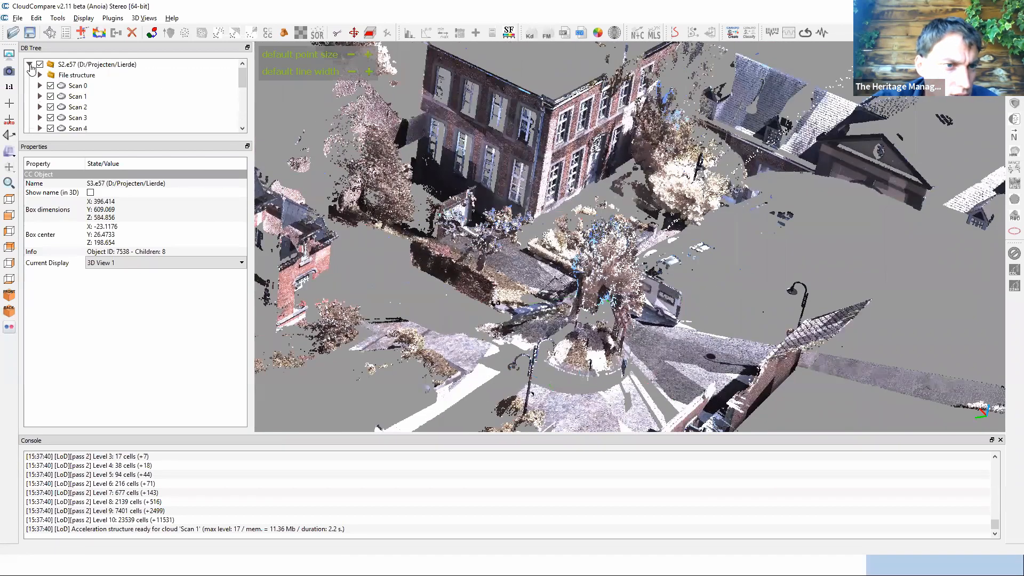
{"action": "left_click", "coordinate": [40, 97]}
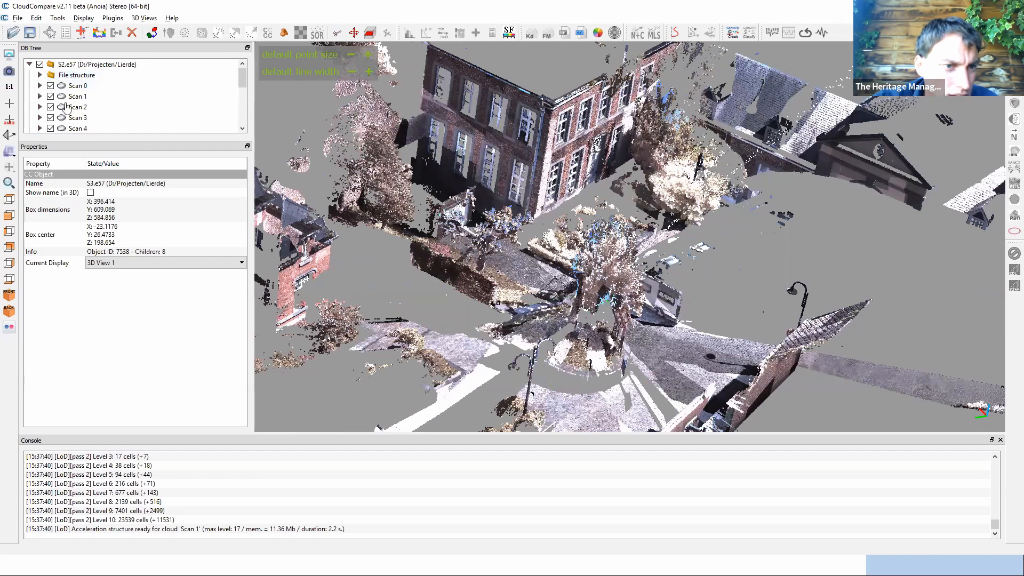
{"action": "scroll", "coordinate": [70, 102], "scroll_direction": "down", "scroll_amount": 20}
{"action": "scroll", "coordinate": [72, 105], "scroll_direction": "down", "scroll_amount": 10}
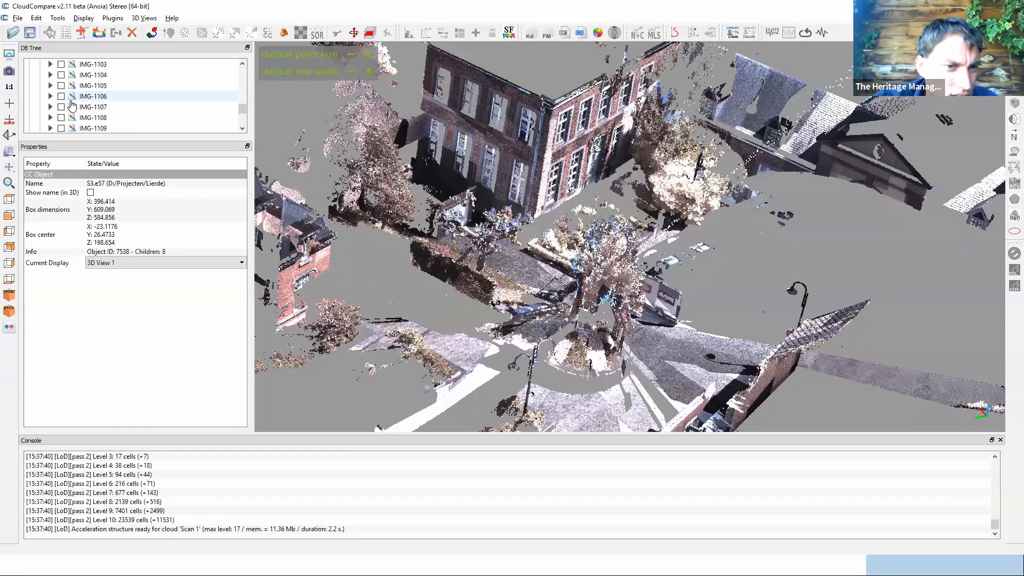
{"action": "scroll", "coordinate": [72, 105], "scroll_direction": "down", "scroll_amount": 5}
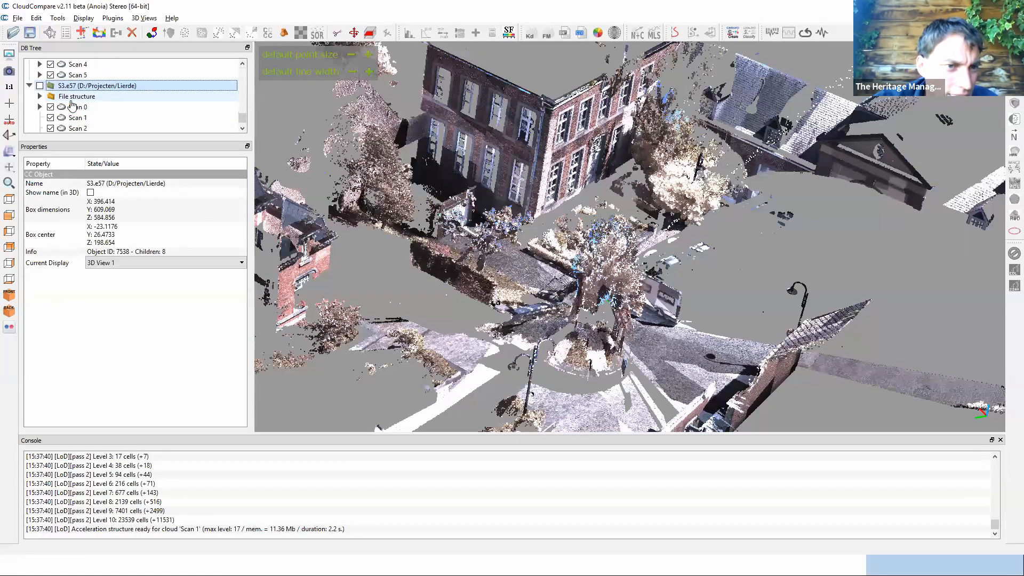
{"action": "scroll", "coordinate": [80, 110], "scroll_direction": "up", "scroll_amount": 3}
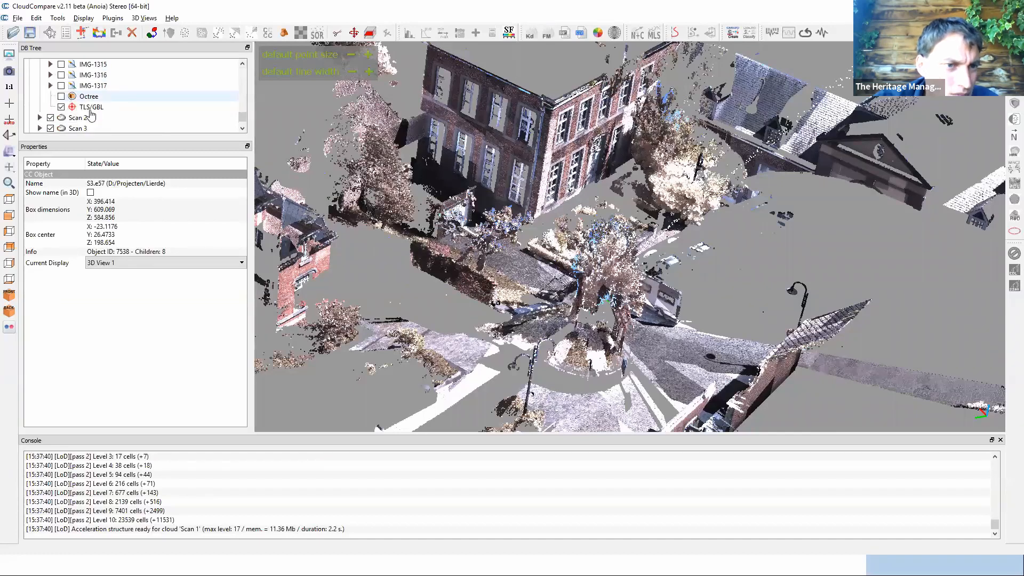
{"action": "left_click", "coordinate": [91, 108]}
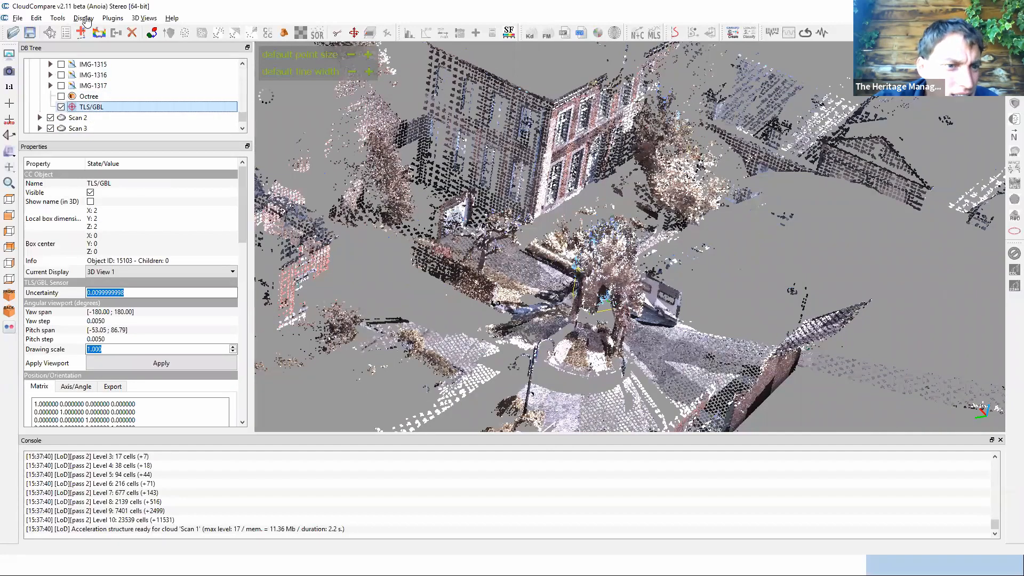
{"action": "right_click", "coordinate": [84, 109]}
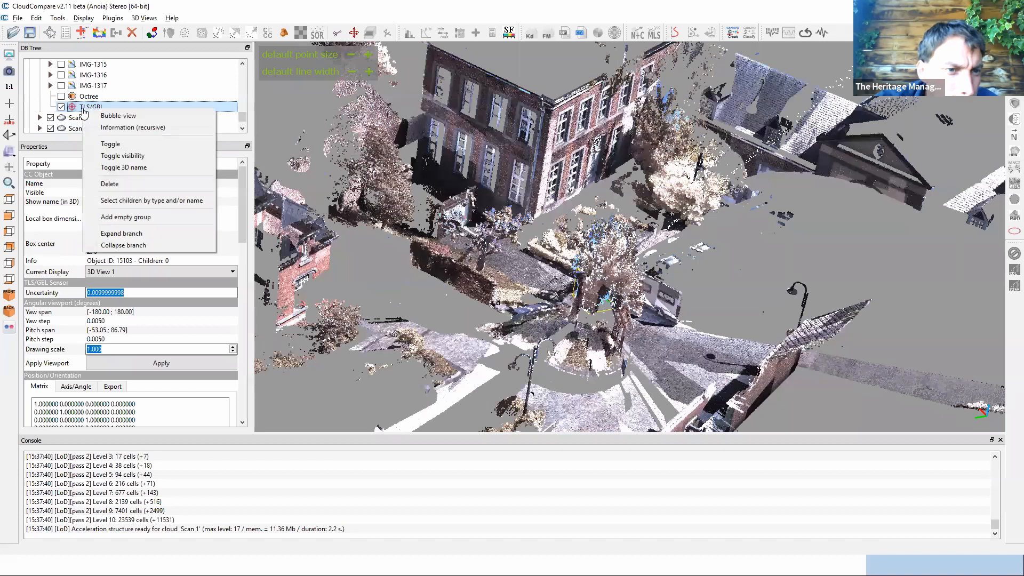
{"action": "left_click", "coordinate": [111, 118]}
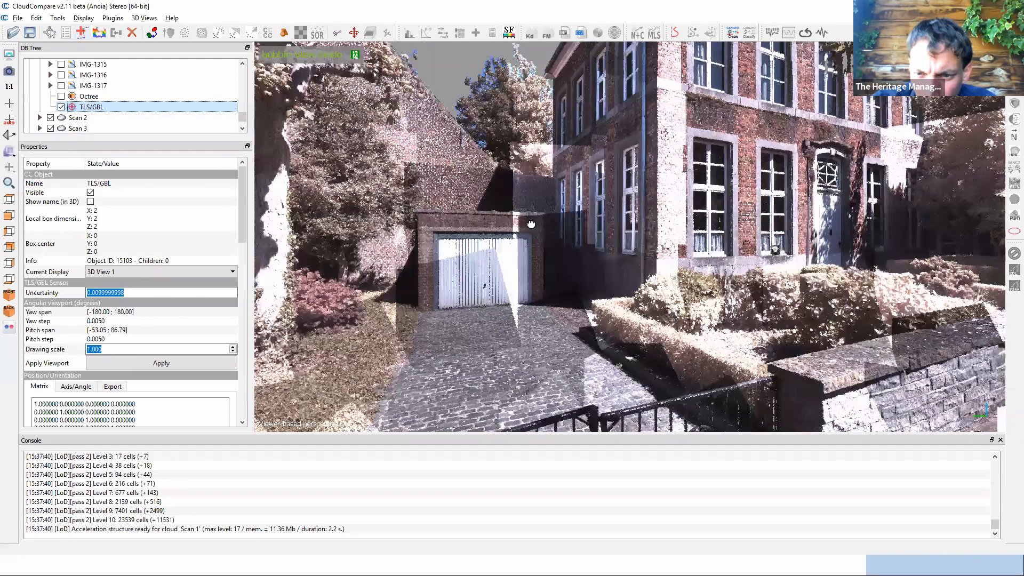
{"action": "left_click_drag", "start_coordinate": [531, 224], "coordinate": [674, 192]}
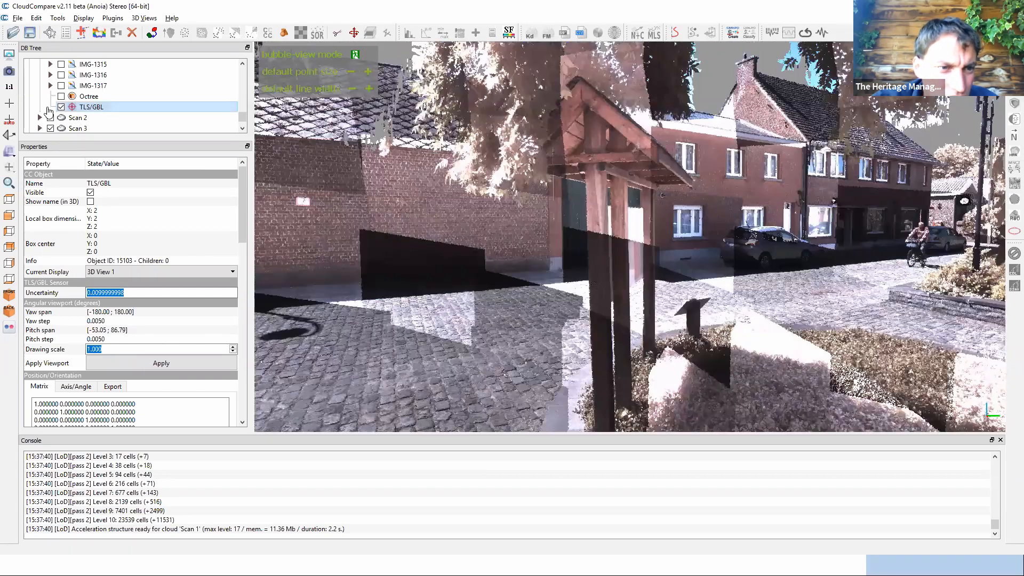
Collapse the S2.e57 branch, display S3.e57 instead of S2.e57 and examine its entrance court, gateway and street in bubble view.
{"action": "scroll", "coordinate": [45, 101], "scroll_direction": "up", "scroll_amount": 20}
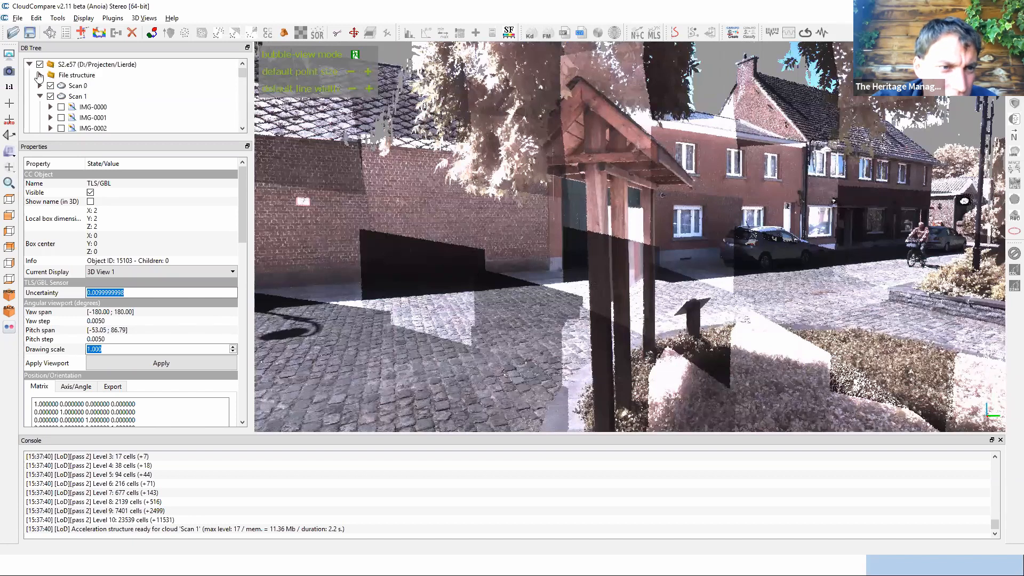
{"action": "left_click", "coordinate": [29, 64]}
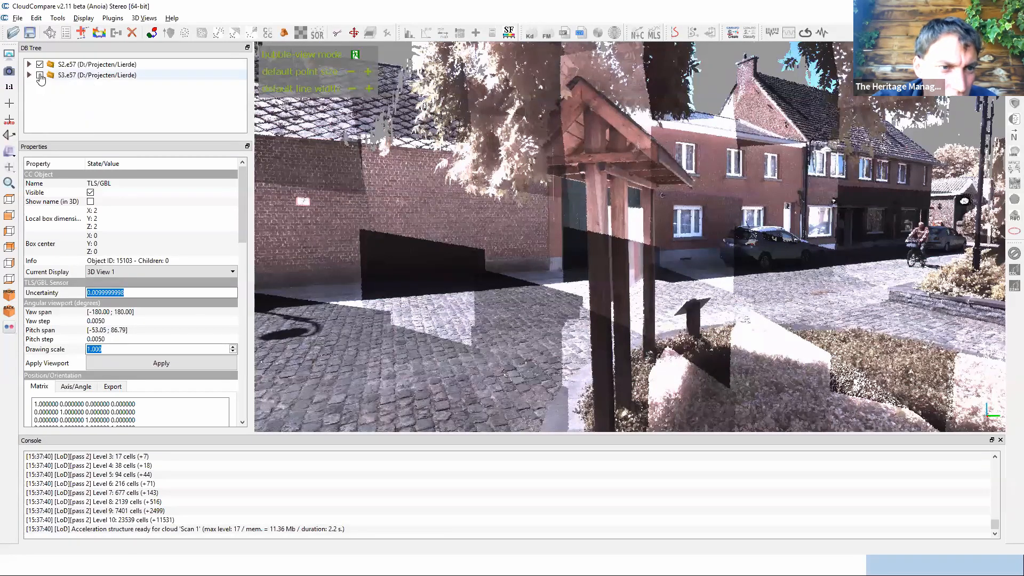
{"action": "left_click", "coordinate": [40, 76]}
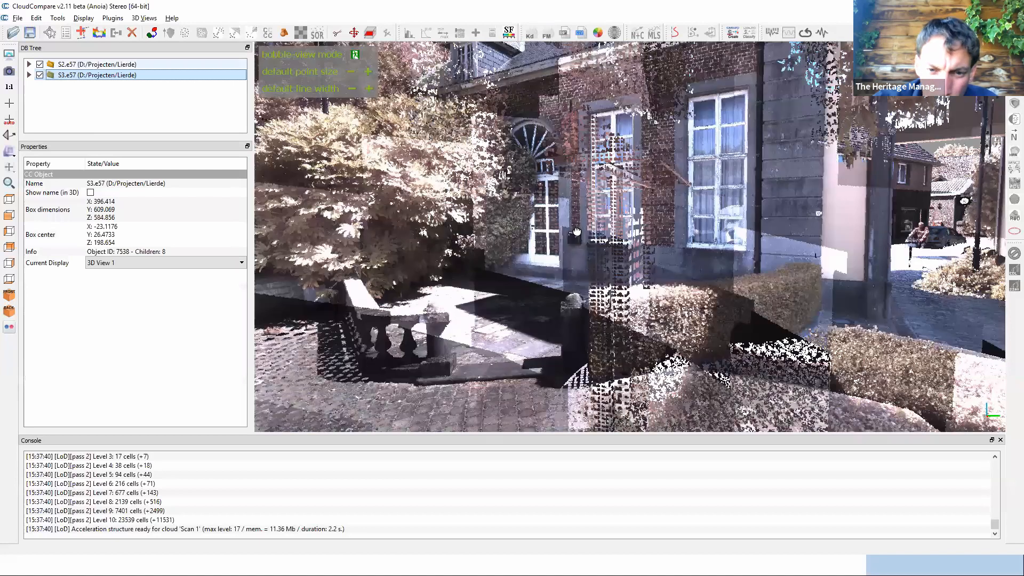
{"action": "left_click_drag", "start_coordinate": [711, 272], "coordinate": [462, 242]}
{"action": "left_click_drag", "start_coordinate": [681, 240], "coordinate": [358, 233]}
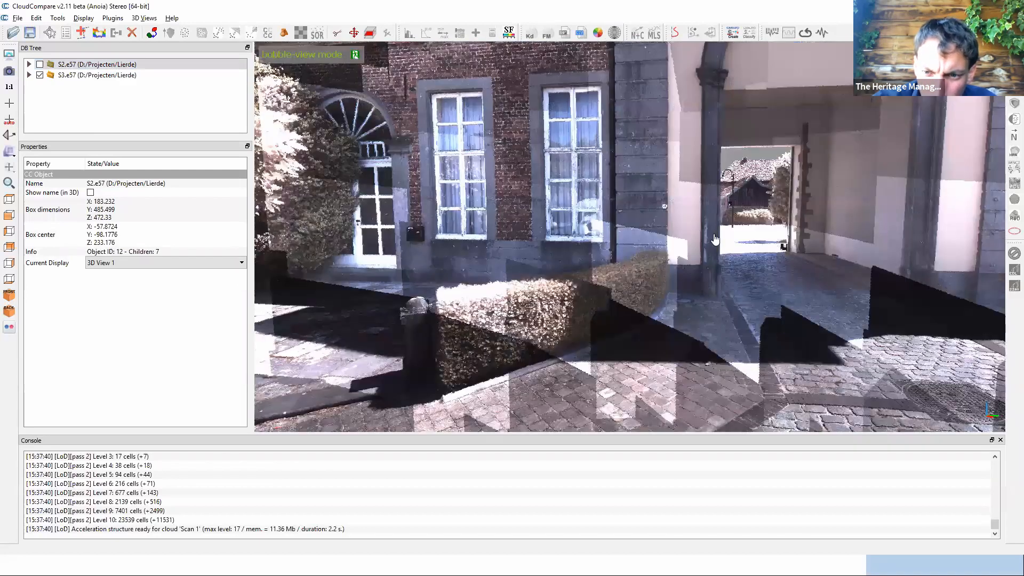
{"action": "left_click_drag", "start_coordinate": [749, 206], "coordinate": [510, 223]}
{"action": "left_click_drag", "start_coordinate": [747, 227], "coordinate": [533, 211]}
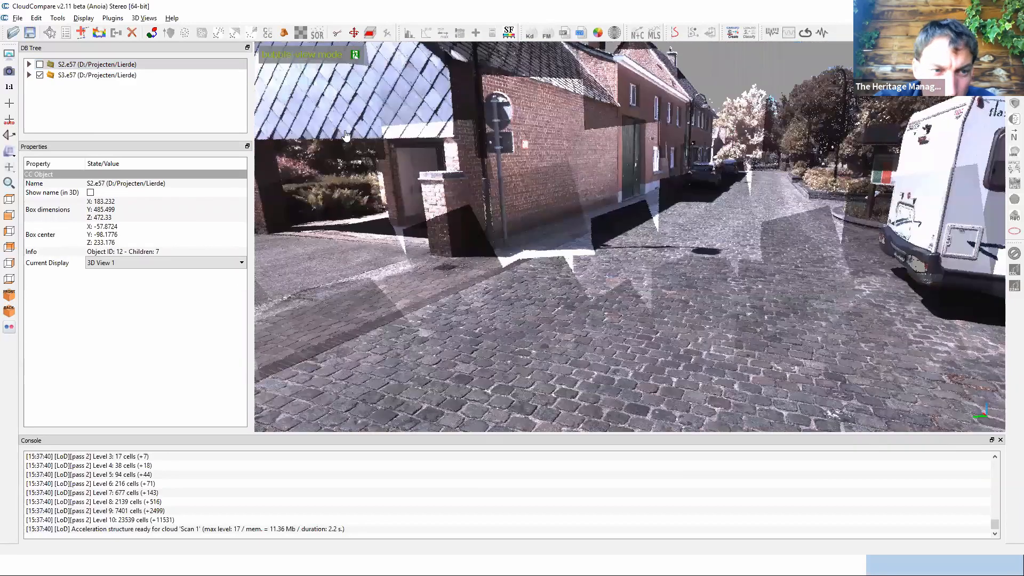
Hide S3.e57, show S2.e57 again and examine the camper van, street and tree trunk in bubble view.
{"action": "left_click", "coordinate": [40, 75]}
{"action": "left_click", "coordinate": [40, 65]}
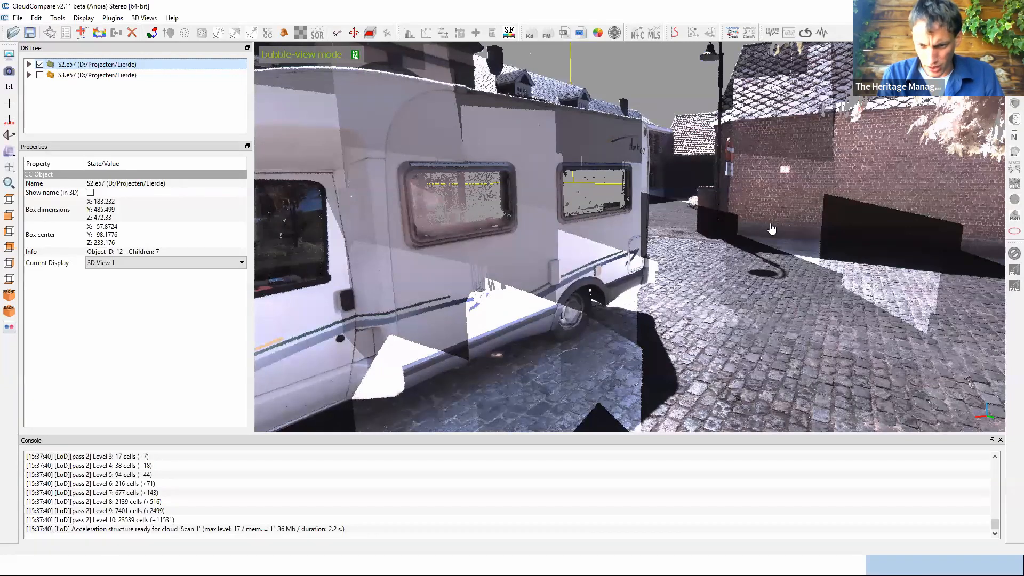
{"action": "left_click_drag", "start_coordinate": [771, 224], "coordinate": [559, 238]}
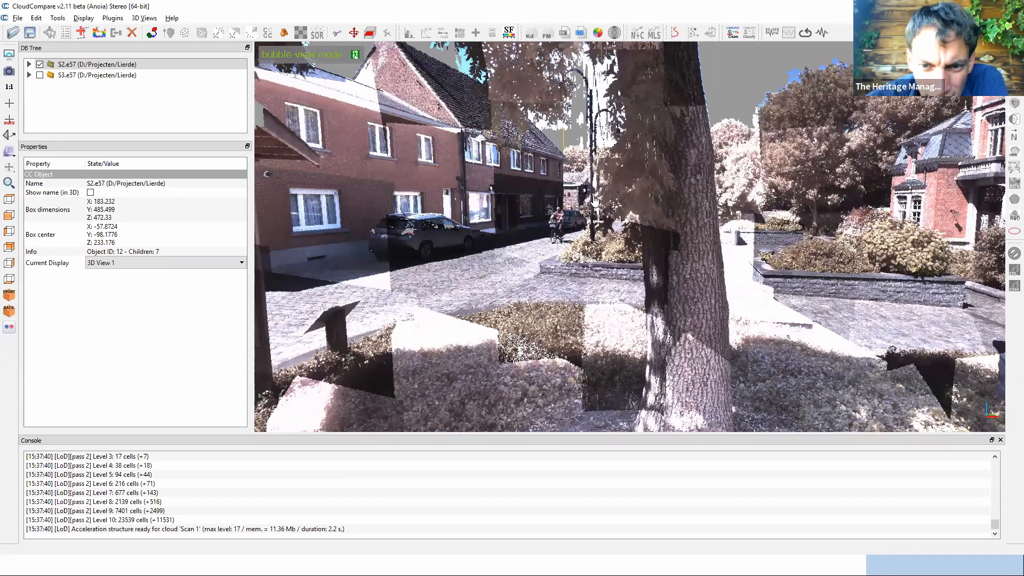
{"action": "scroll", "coordinate": [591, 197], "scroll_direction": "up", "scroll_amount": 3}
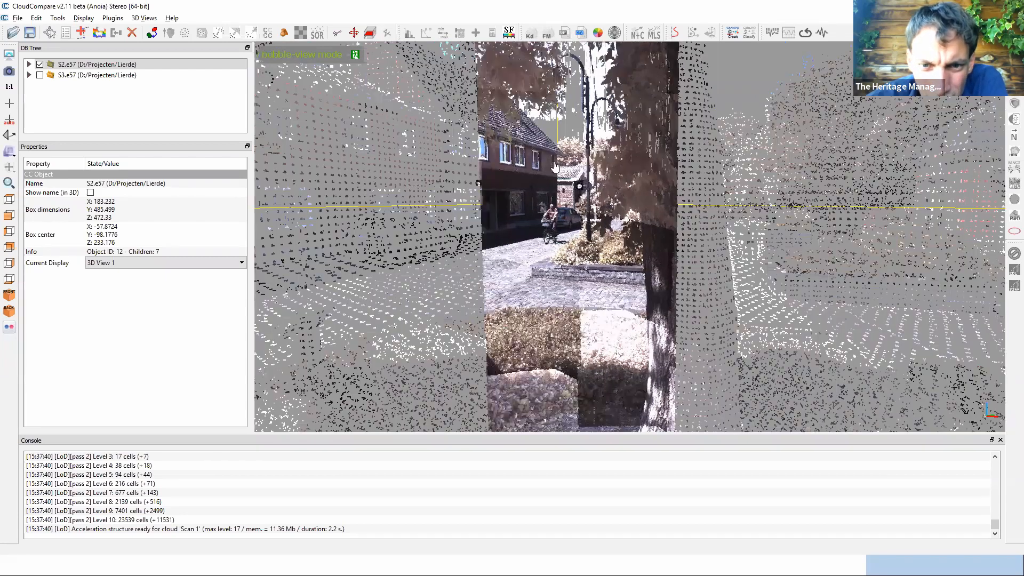
{"action": "scroll", "coordinate": [540, 147], "scroll_direction": "up", "scroll_amount": 3}
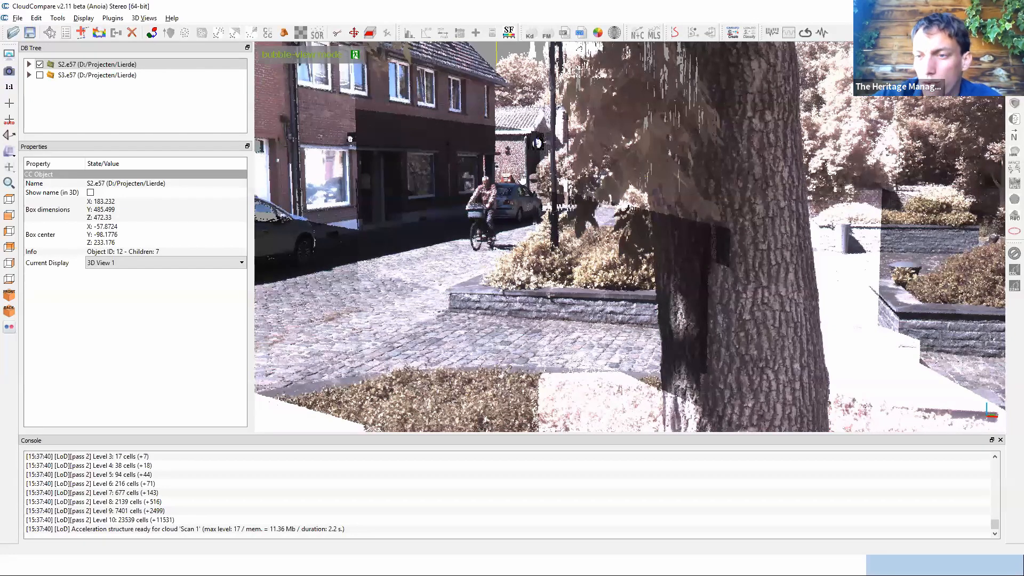
Examine the garage driveway and the adjoining brick house of S2.e57 in bubble view.
{"action": "left_click_drag", "start_coordinate": [434, 208], "coordinate": [324, 230]}
{"action": "left_click_drag", "start_coordinate": [402, 267], "coordinate": [383, 57]}
{"action": "scroll", "coordinate": [617, 264], "scroll_direction": "down", "scroll_amount": 1}
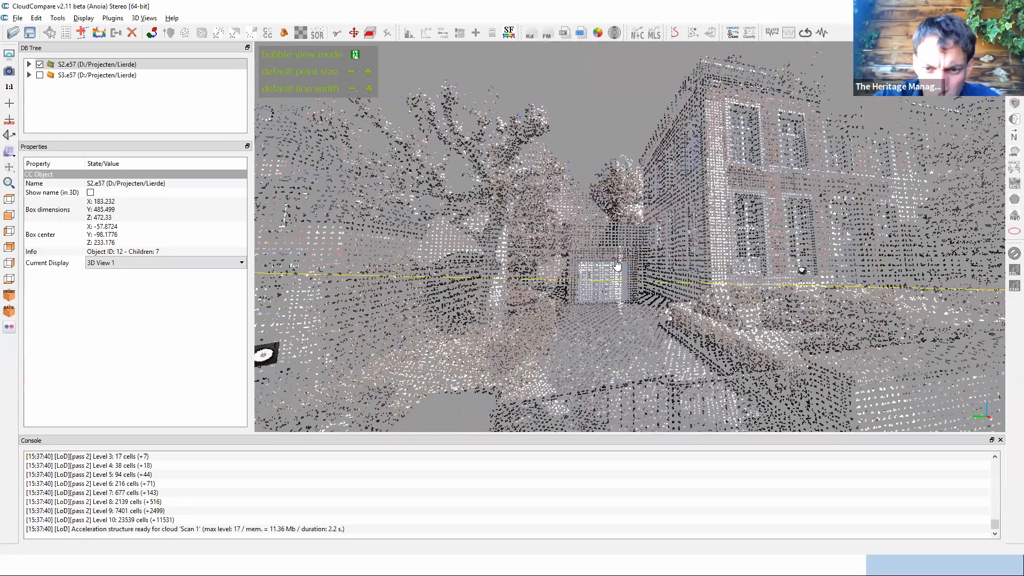
{"action": "scroll", "coordinate": [617, 264], "scroll_direction": "up", "scroll_amount": 2}
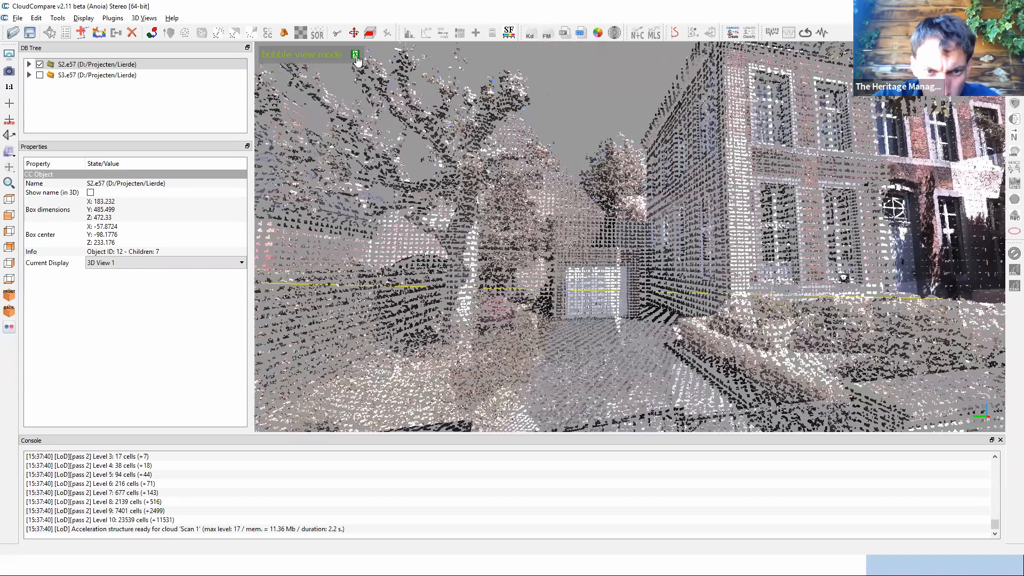
View S2.e57 and S3.e57 together in 3D outside bubble view, and quit this CloudCompare session.
{"action": "scroll", "coordinate": [629, 239], "scroll_direction": "down", "scroll_amount": 3}
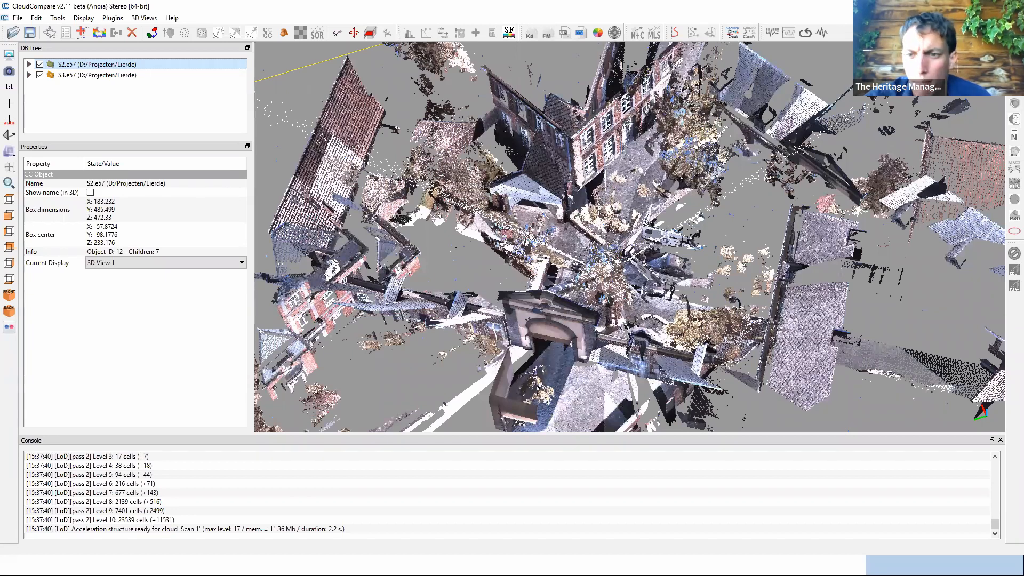
{"action": "key", "text": "alt+F4"}
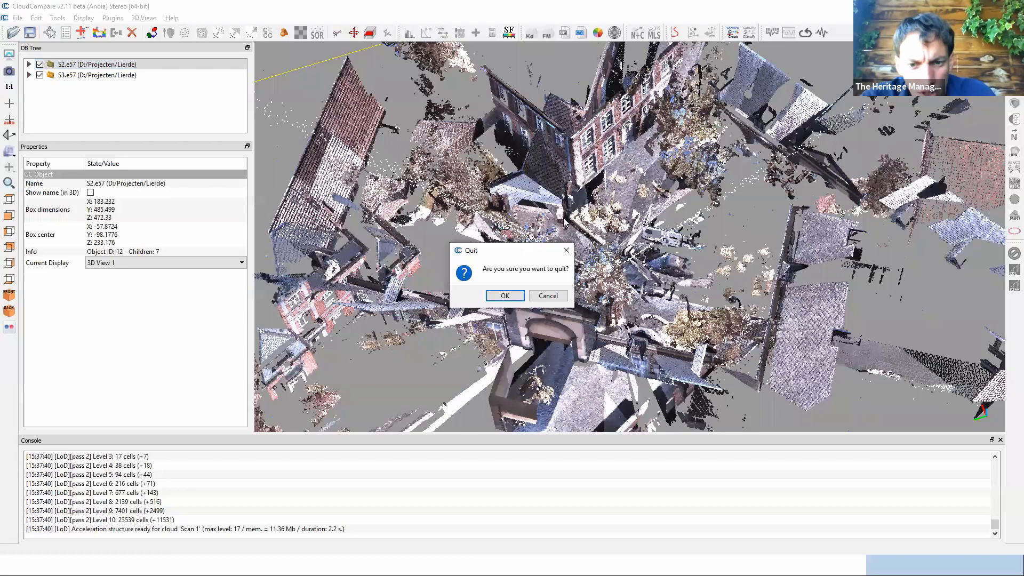
{"action": "left_click", "coordinate": [500, 292]}
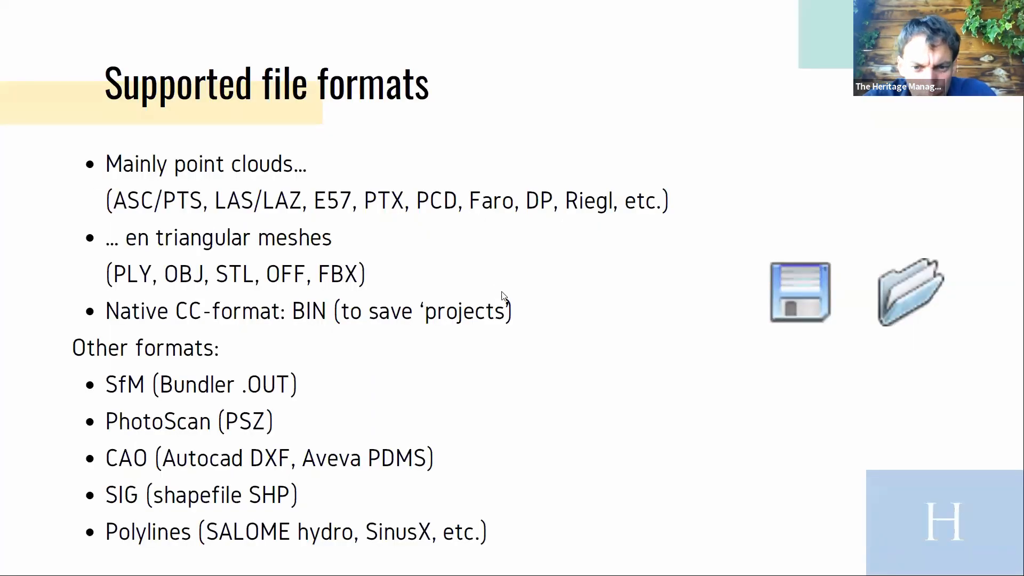
Switch to the CloudCompare window holding DHMV II.bin, increase the default point size and enable the EyeDome Lighting filter.
{"action": "key", "text": "alt+Tab"}
{"action": "key", "text": "alt+Tab"}
{"action": "key", "text": "alt+Tab"}
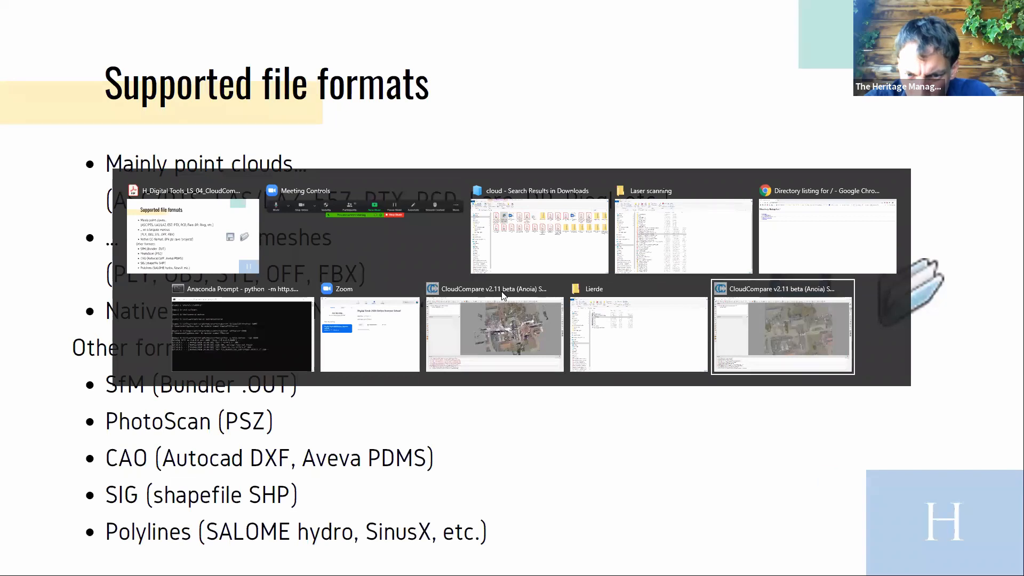
{"action": "key", "text": "alt+Tab"}
{"action": "key", "text": "alt+Tab"}
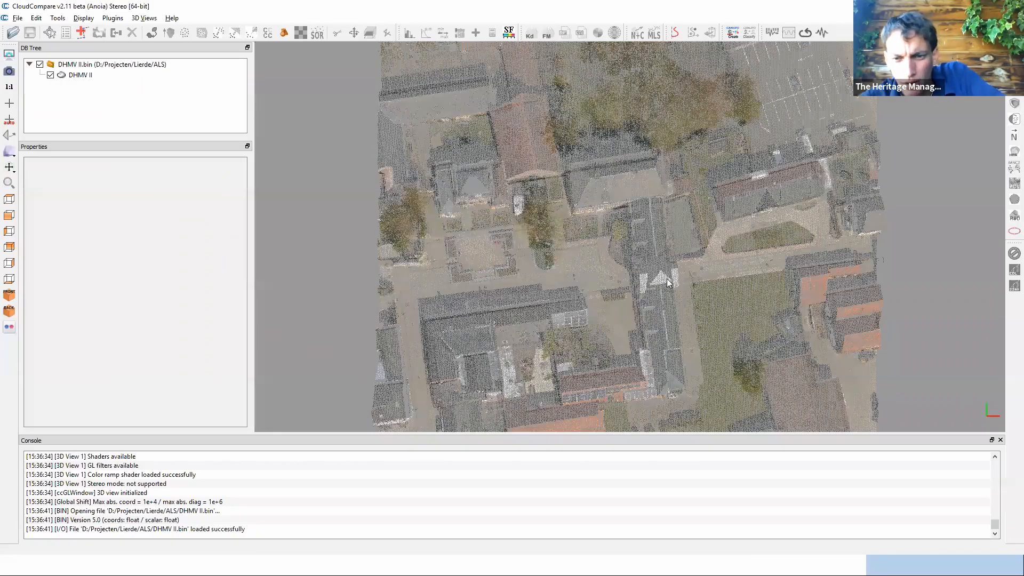
{"action": "left_click_drag", "start_coordinate": [702, 265], "coordinate": [370, 59]}
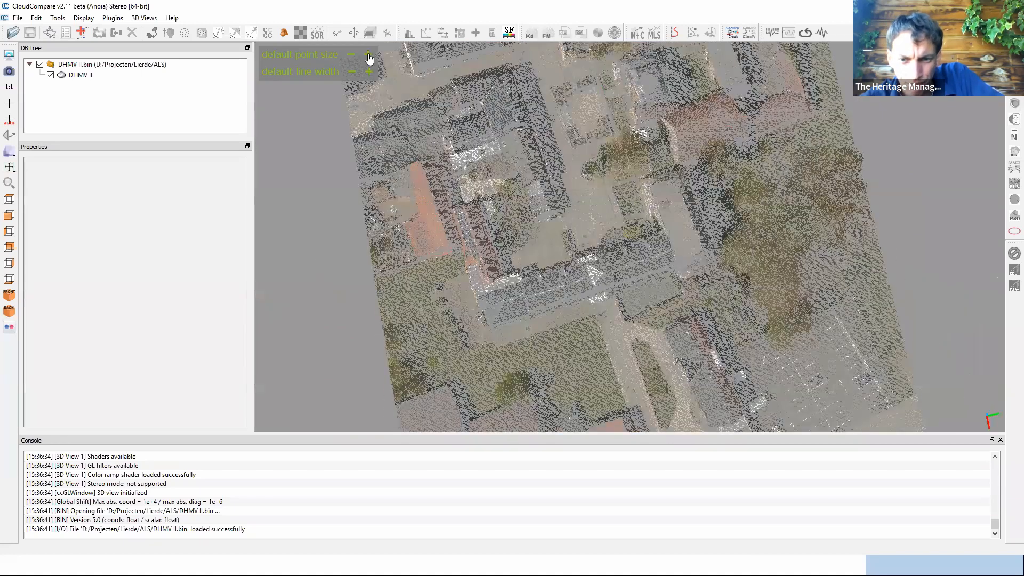
{"action": "left_click", "coordinate": [368, 55]}
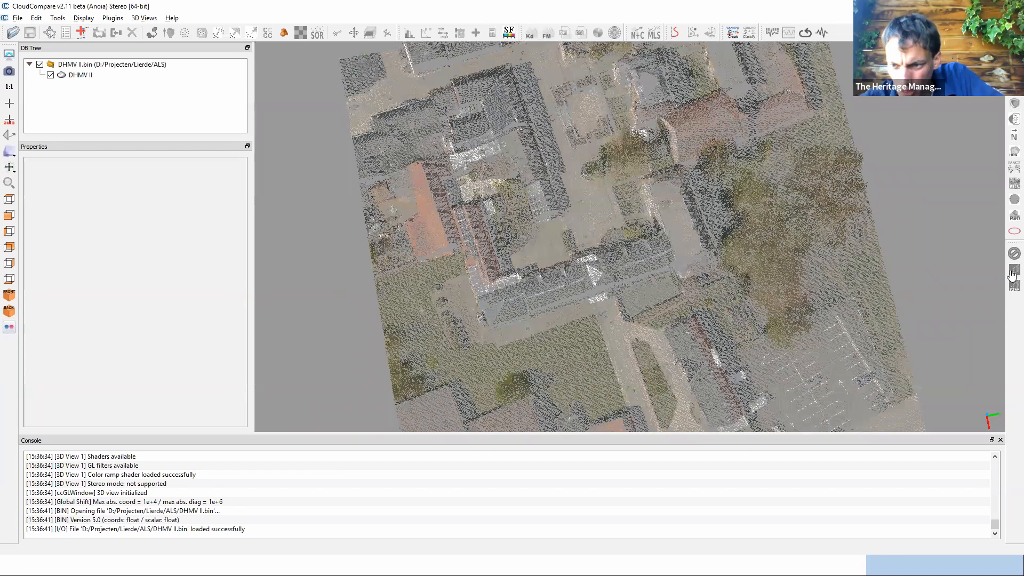
{"action": "left_click", "coordinate": [1013, 272]}
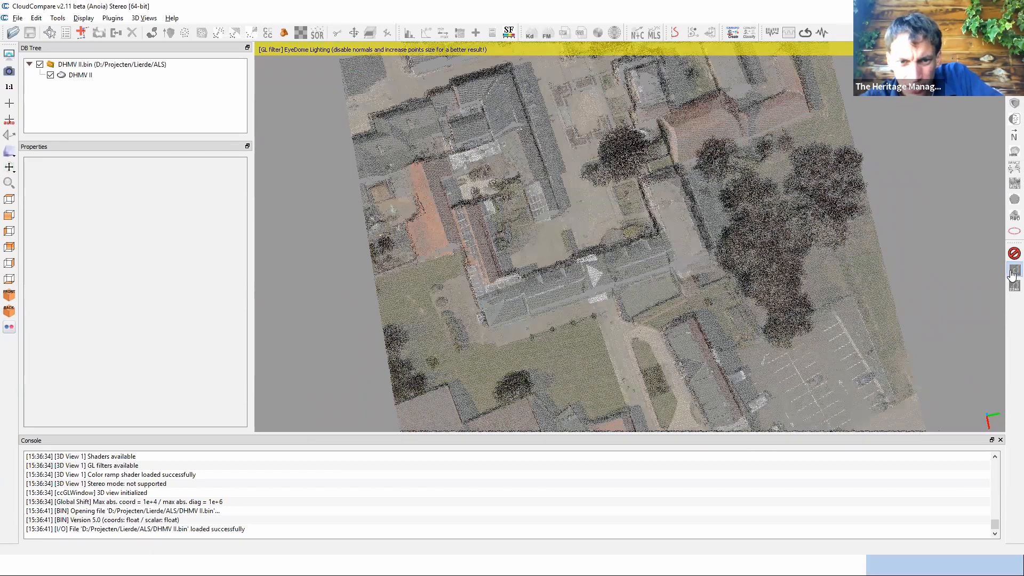
Examine the roofs, trees and car park of the DHMV II cloud obliquely and from above, and quit this CloudCompare session.
{"action": "left_click_drag", "start_coordinate": [469, 97], "coordinate": [462, 66]}
{"action": "mouse_move", "coordinate": [332, 61]}
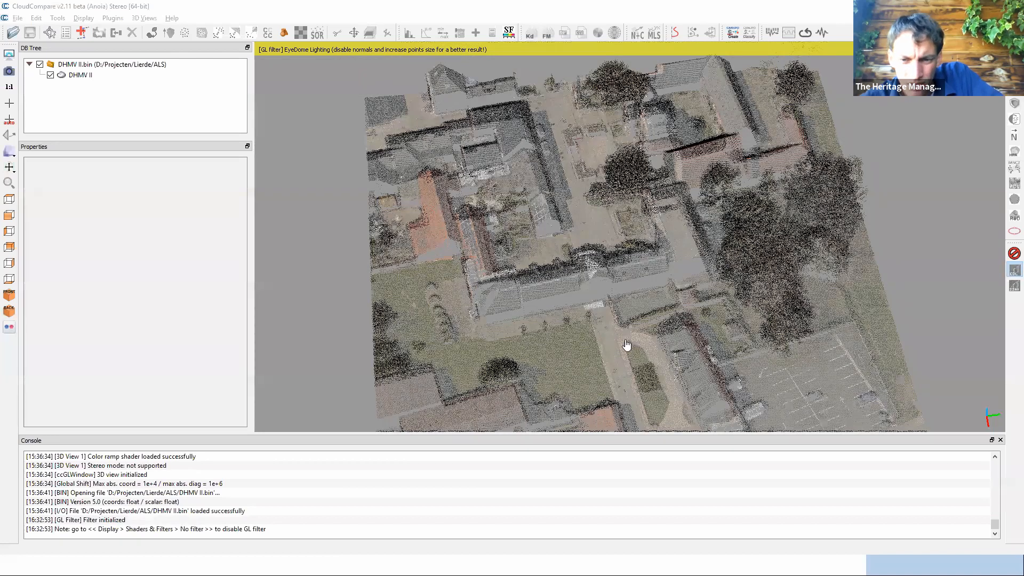
{"action": "scroll", "coordinate": [561, 235], "scroll_direction": "up", "scroll_amount": 2, "text": "ctrl"}
{"action": "left_click_drag", "start_coordinate": [598, 224], "coordinate": [618, 198]}
{"action": "scroll", "coordinate": [617, 197], "scroll_direction": "down", "scroll_amount": 2}
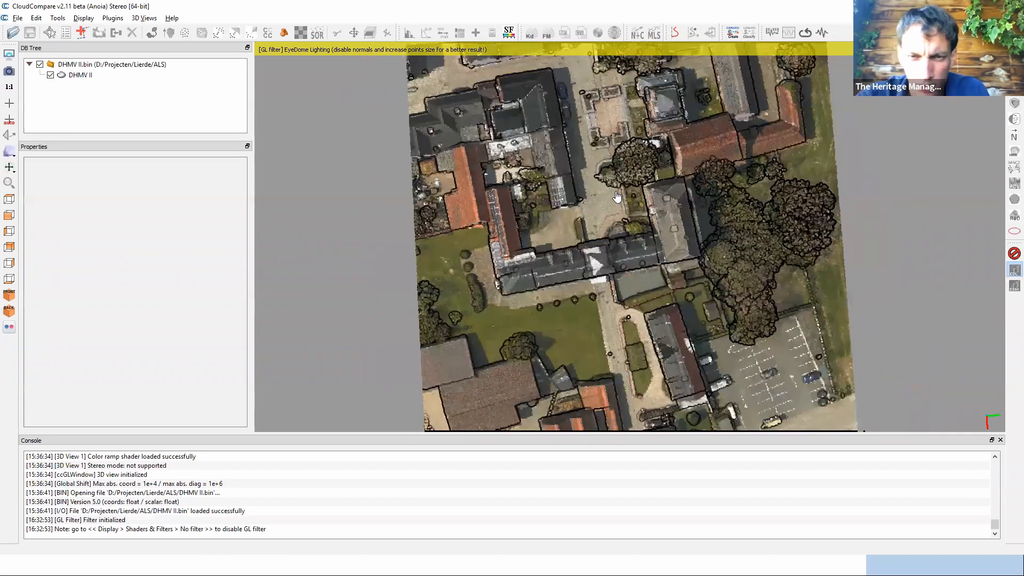
{"action": "scroll", "coordinate": [617, 197], "scroll_direction": "down", "scroll_amount": 1}
{"action": "mouse_move", "coordinate": [361, 123]}
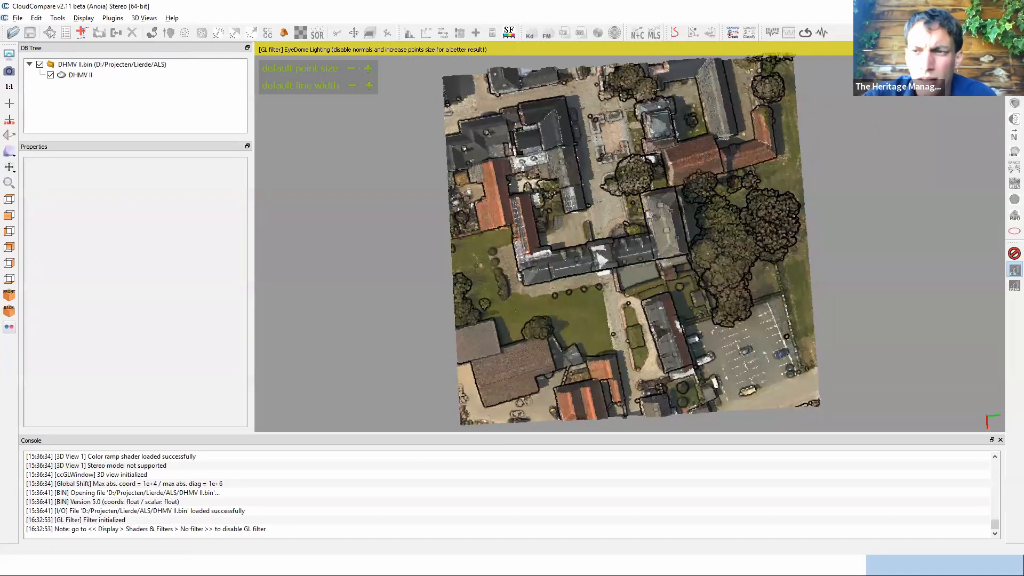
{"action": "key", "text": "alt+F4"}
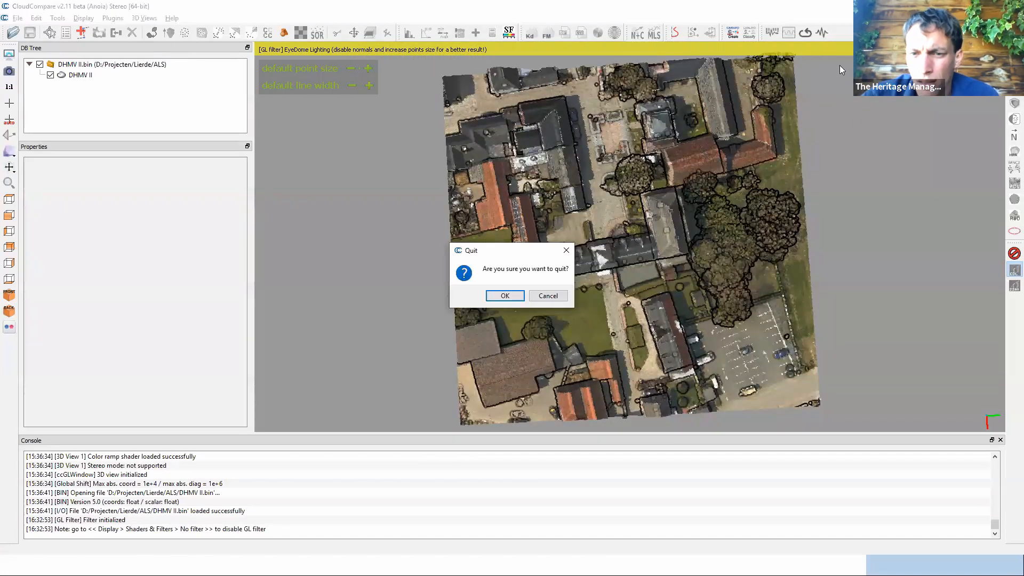
{"action": "left_click", "coordinate": [504, 295]}
Switch to the CloudCompare window holding LS_MERGED.las and display the merged cloud obliquely with EyeDome Lighting.
{"action": "key", "text": "alt+Tab"}
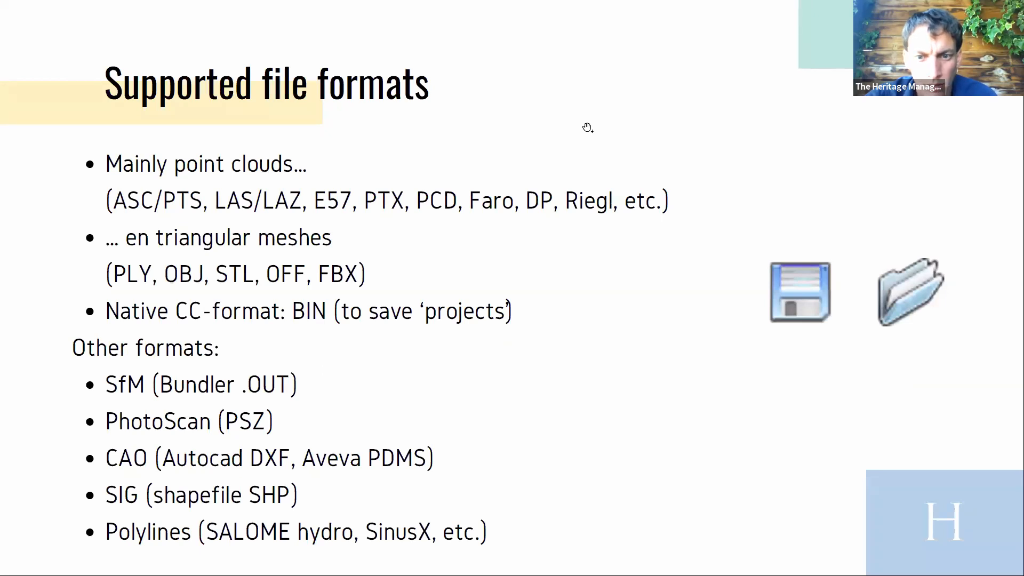
{"action": "key", "text": "alt+Tab"}
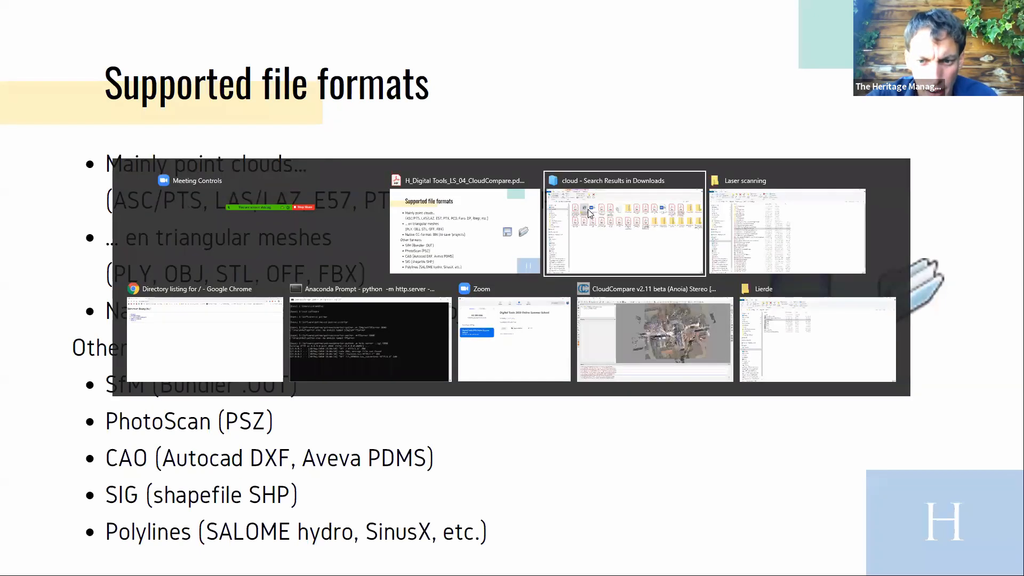
{"action": "key", "text": "alt+Down"}
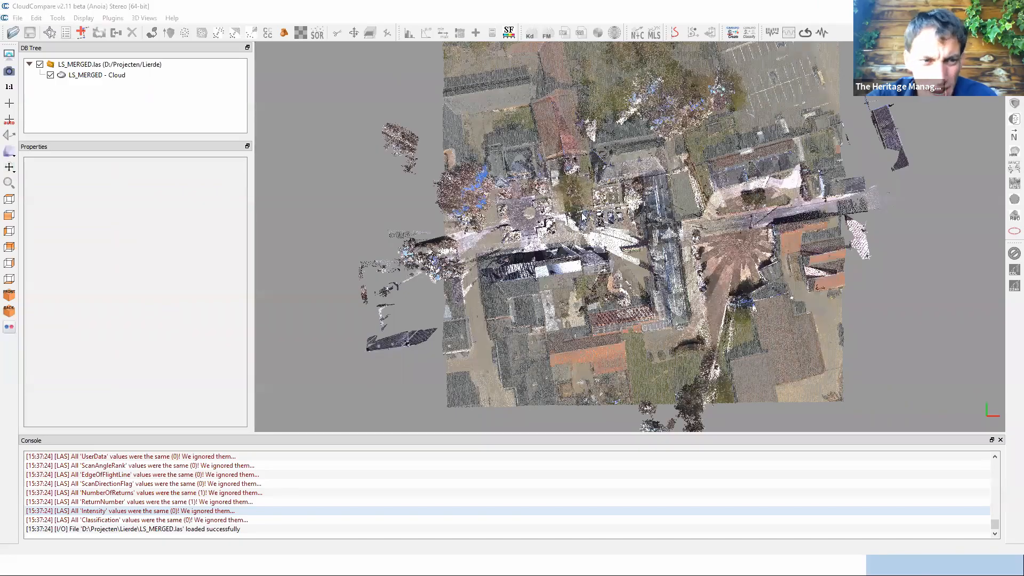
{"action": "scroll", "coordinate": [583, 216], "scroll_direction": "up", "scroll_amount": 3}
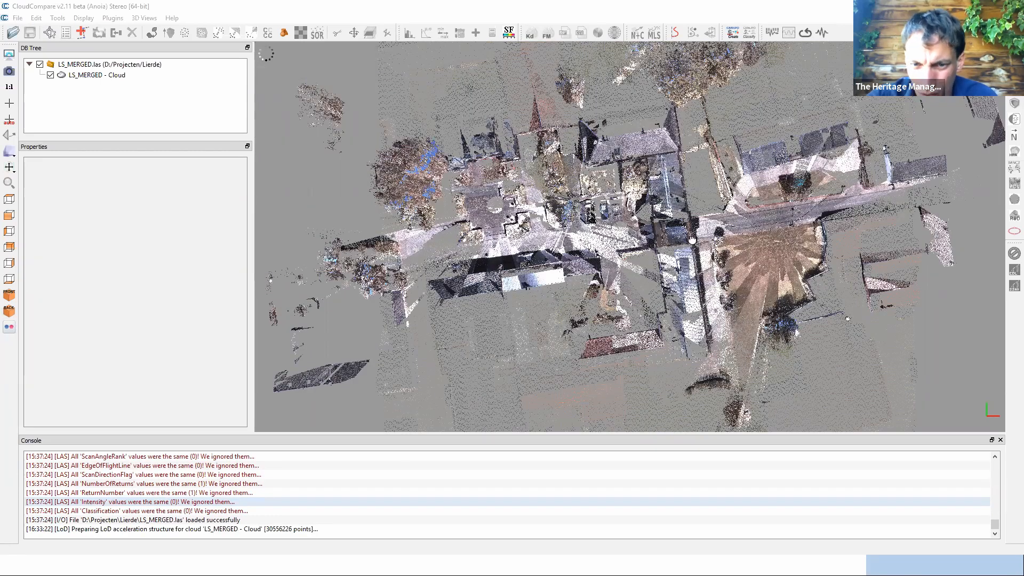
{"action": "left_click_drag", "start_coordinate": [463, 220], "coordinate": [712, 318]}
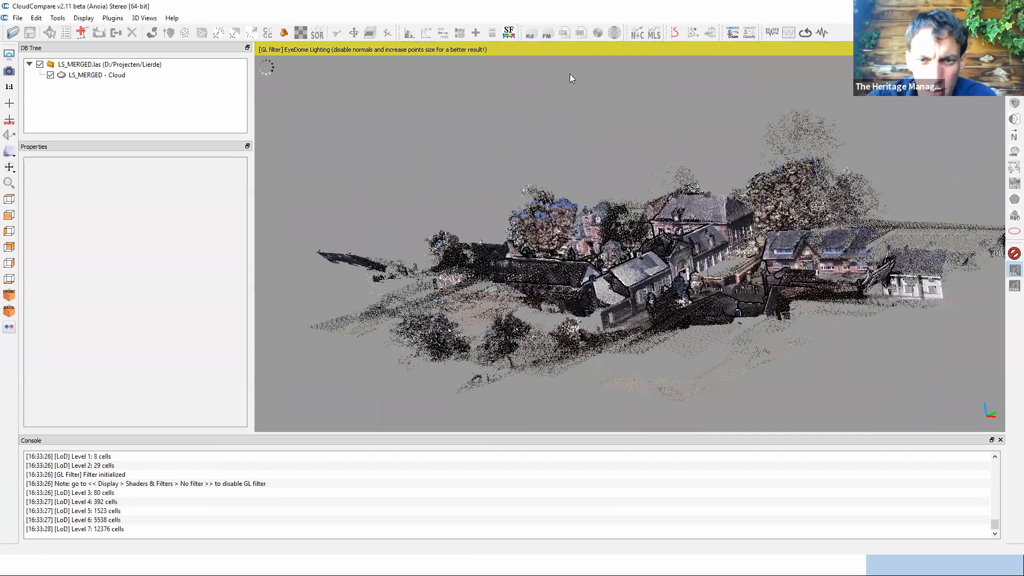
Examine the gatehouse front, the forecourt and the surrounding roofs in the merged cloud.
{"action": "scroll", "coordinate": [570, 73], "scroll_direction": "up", "scroll_amount": 2}
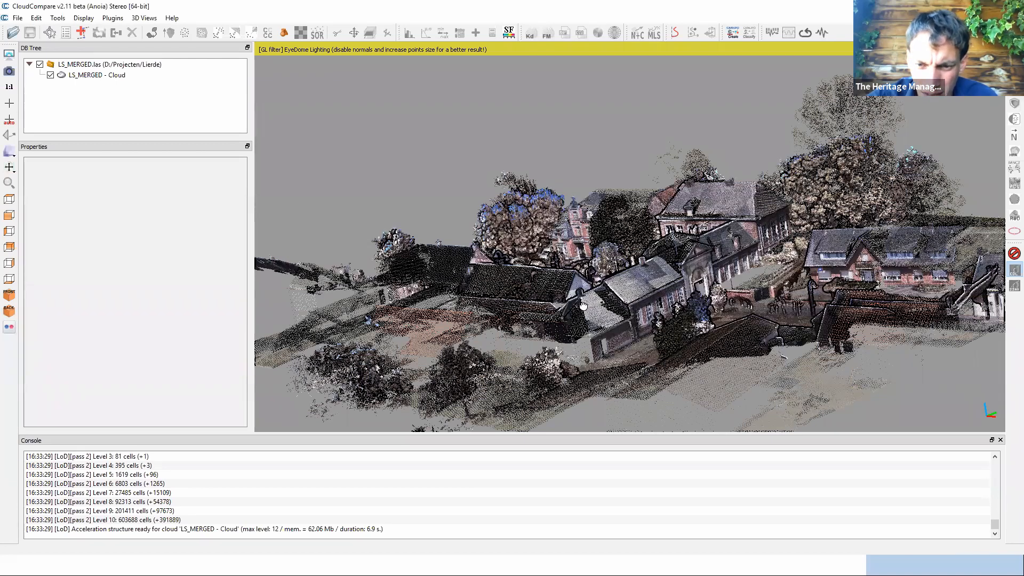
{"action": "left_click_drag", "start_coordinate": [583, 305], "coordinate": [637, 224]}
{"action": "scroll", "coordinate": [663, 238], "scroll_direction": "up", "scroll_amount": 4}
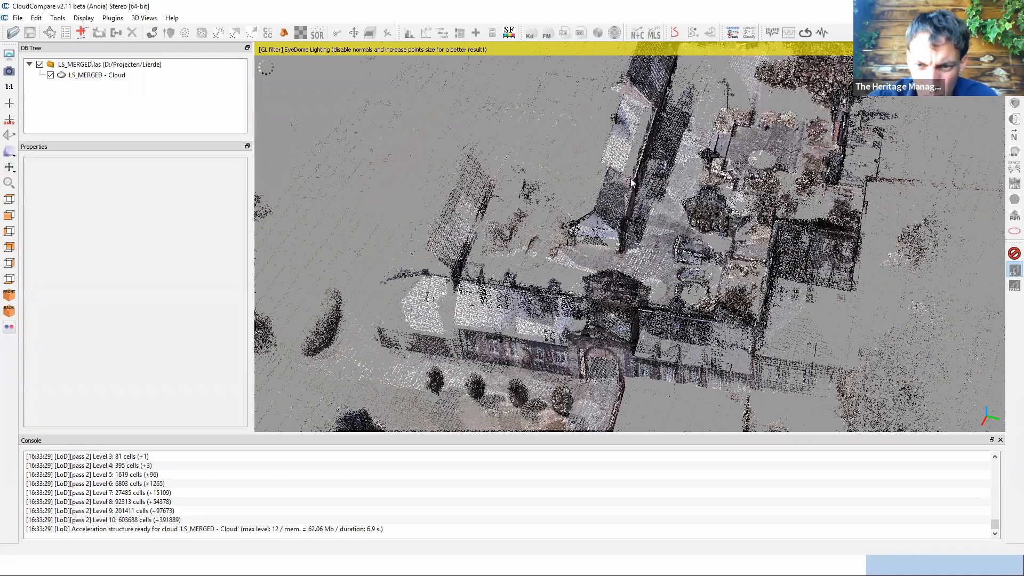
{"action": "right_click_drag", "start_coordinate": [552, 391], "coordinate": [611, 212]}
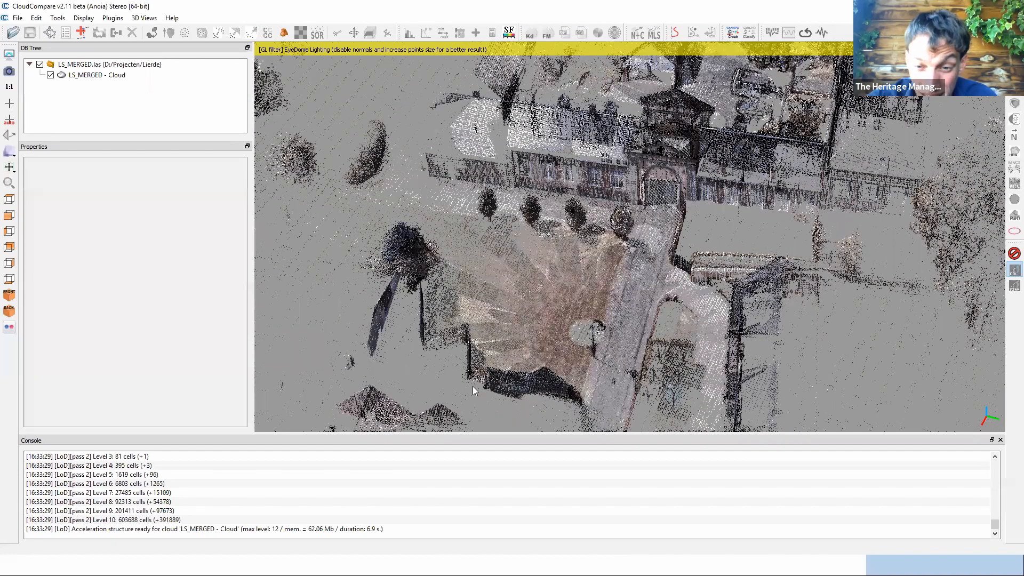
{"action": "left_click_drag", "start_coordinate": [474, 391], "coordinate": [436, 415]}
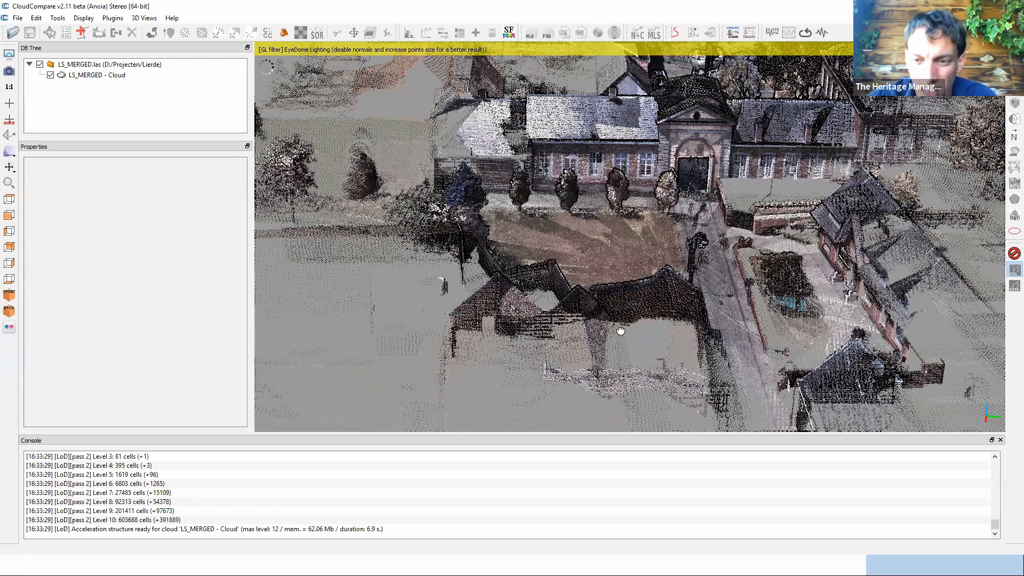
{"action": "left_click_drag", "start_coordinate": [583, 268], "coordinate": [594, 338]}
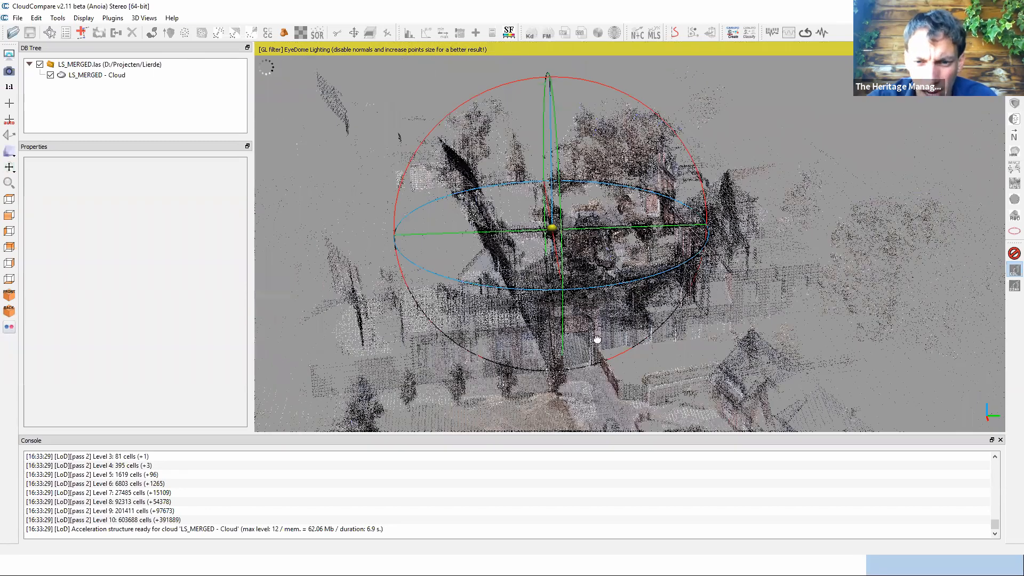
Examine the inner courtyard and the buildings around the gatehouse in the merged cloud, and quit this CloudCompare session.
{"action": "left_click_drag", "start_coordinate": [575, 302], "coordinate": [587, 291]}
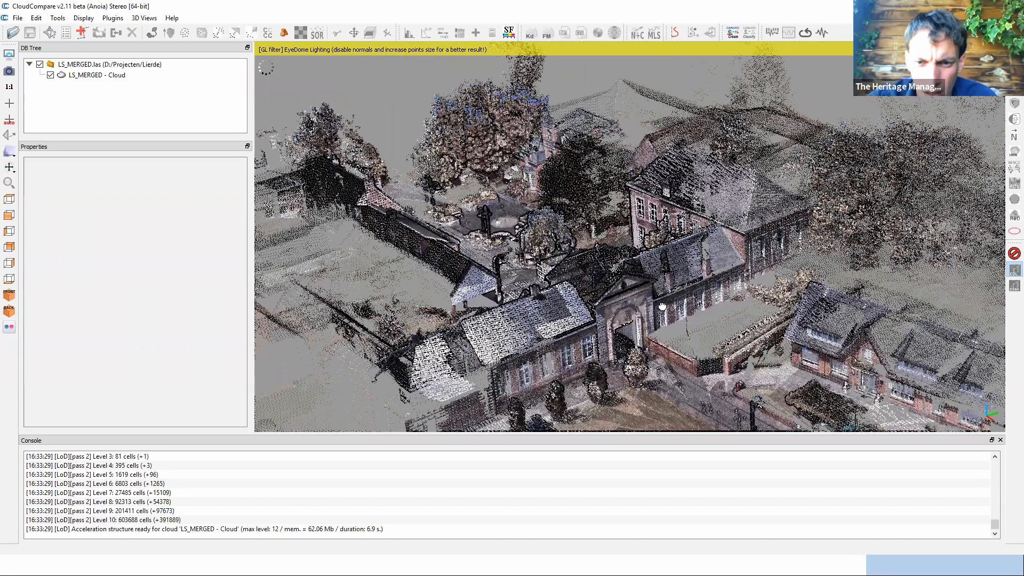
{"action": "left_click_drag", "start_coordinate": [496, 293], "coordinate": [534, 290]}
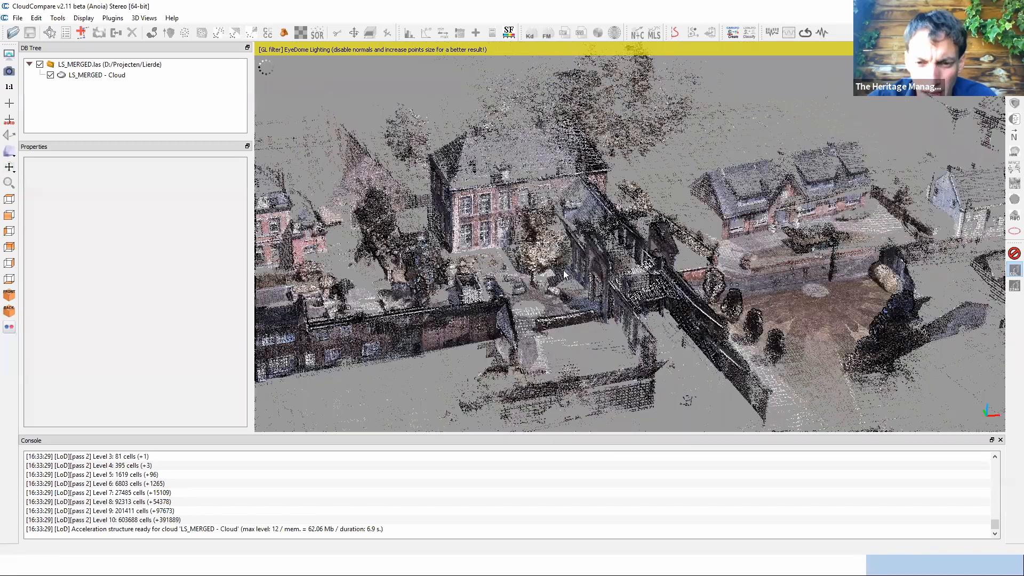
{"action": "left_click_drag", "start_coordinate": [678, 209], "coordinate": [687, 213]}
{"action": "left_click_drag", "start_coordinate": [674, 298], "coordinate": [343, 234]}
{"action": "left_click_drag", "start_coordinate": [390, 199], "coordinate": [406, 189]}
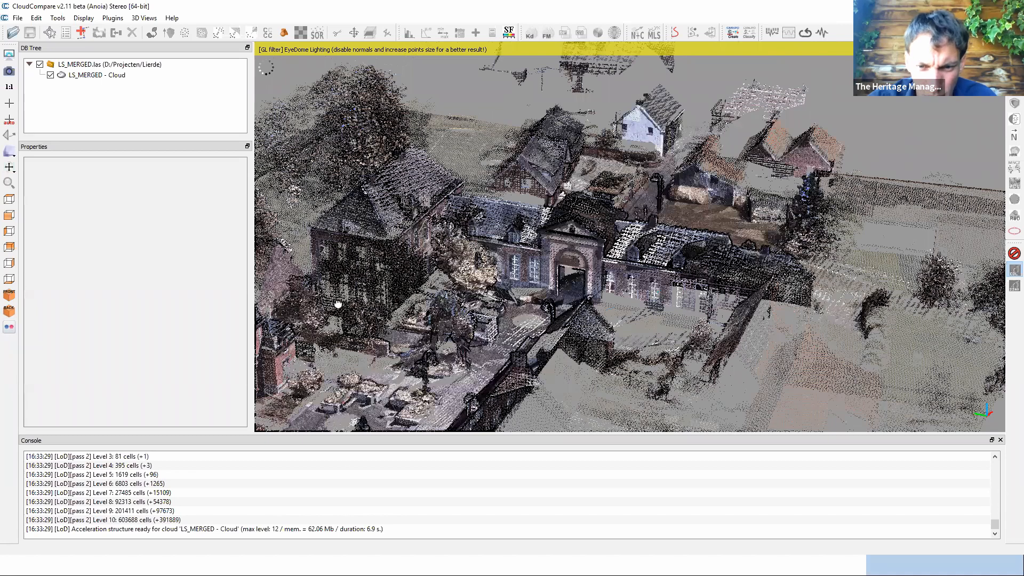
{"action": "left_click_drag", "start_coordinate": [605, 192], "coordinate": [598, 196]}
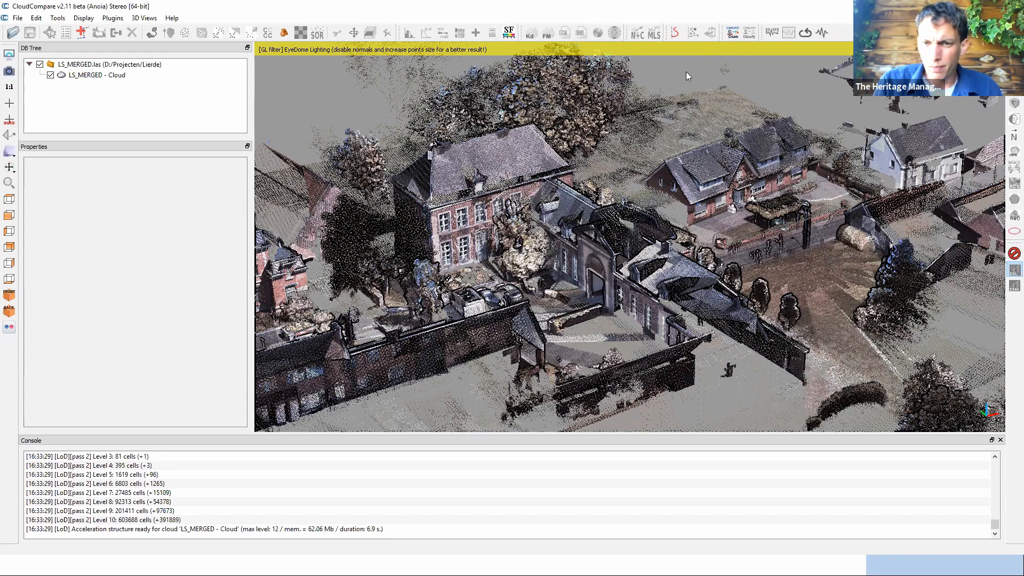
{"action": "key", "text": "ctrl+q"}
{"action": "key", "text": "Return"}
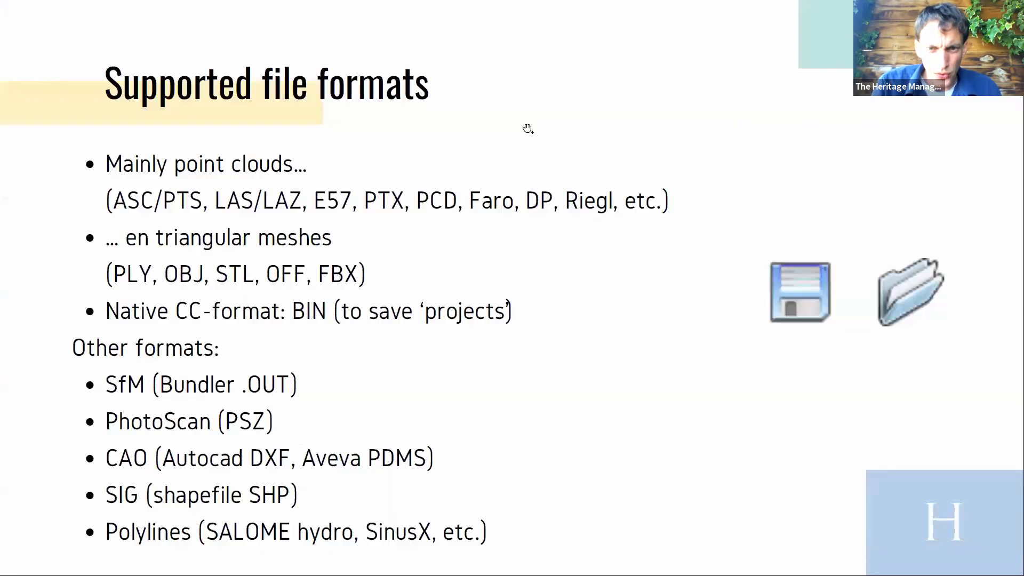
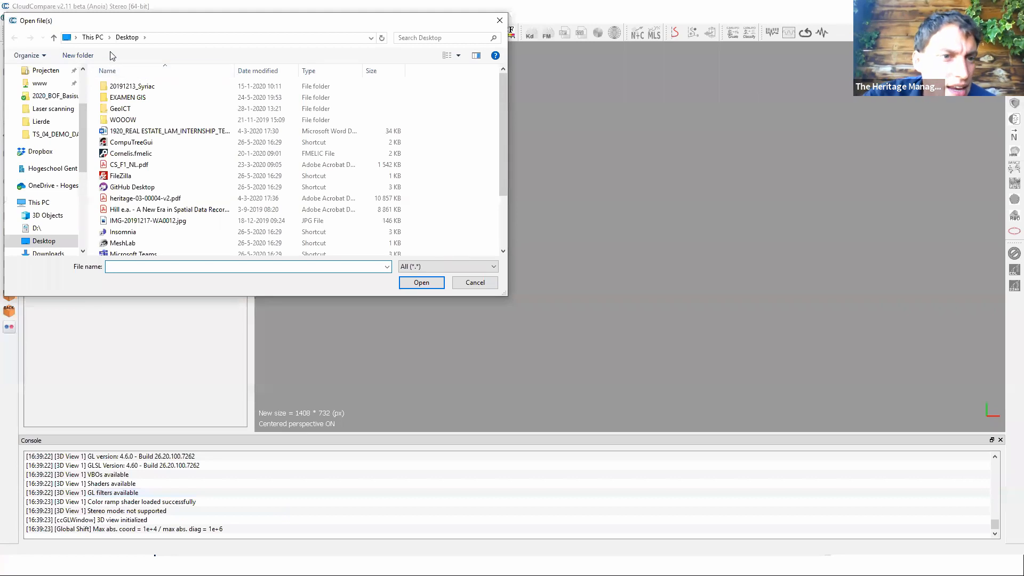
Open GCP_source.txt from the TS_04_DEMO_DATA folder under Laser scanning for import as an ASCII file.
{"action": "left_click", "coordinate": [53, 109]}
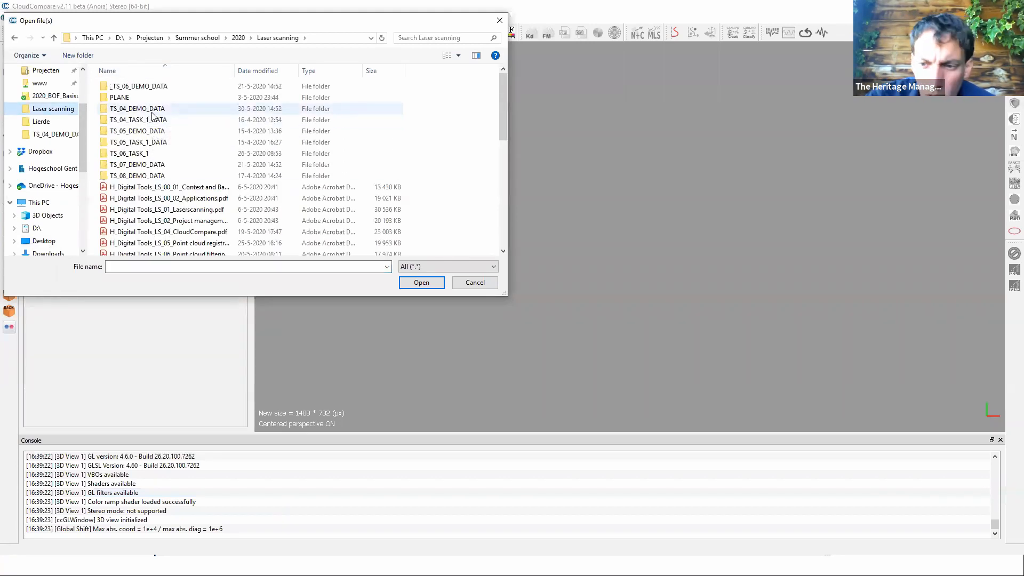
{"action": "left_click", "coordinate": [153, 114]}
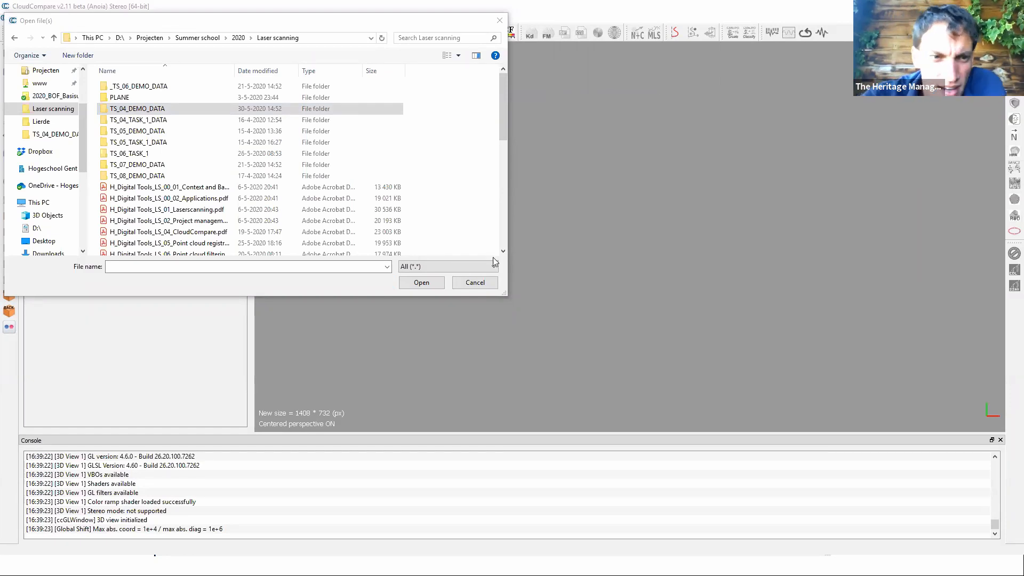
{"action": "double_click", "coordinate": [200, 110]}
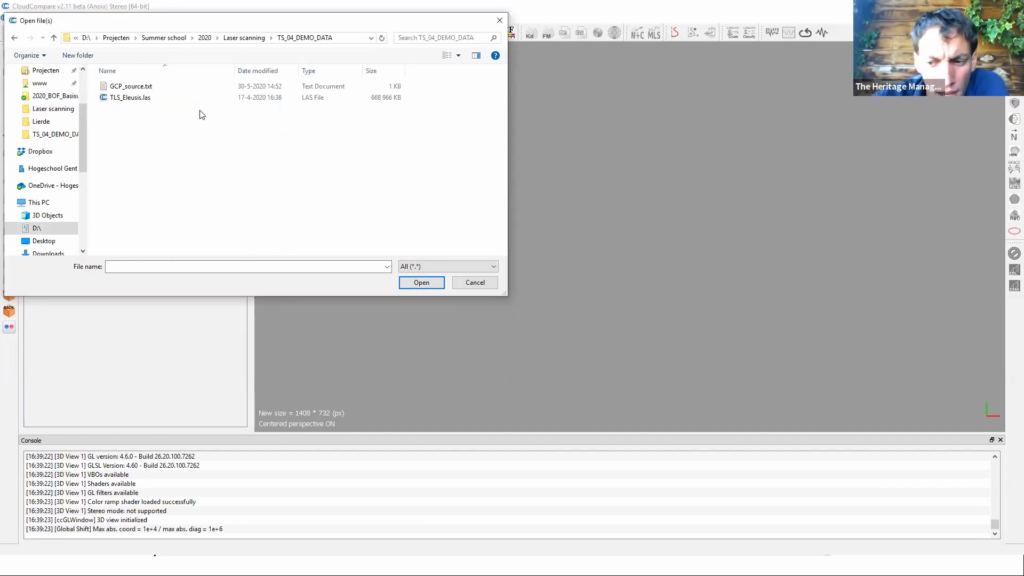
{"action": "double_click", "coordinate": [128, 87]}
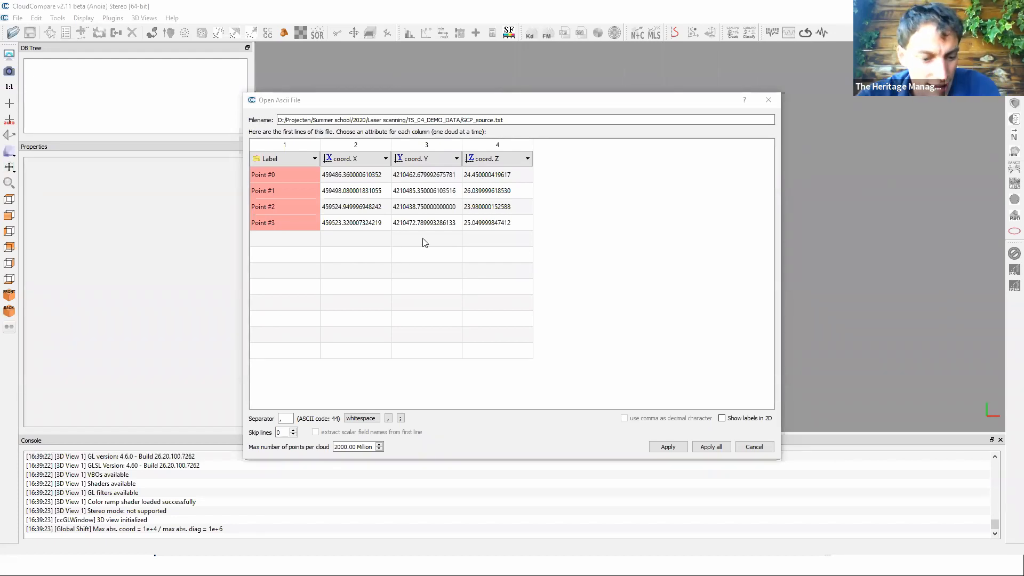
Switch to File Explorer and open GCP_source.txt from TS_04_DEMO_DATA in Notepad to inspect its raw lines.
{"action": "key", "text": "alt+Tab"}
{"action": "key", "text": "Tab"}
{"action": "key", "text": "Tab"}
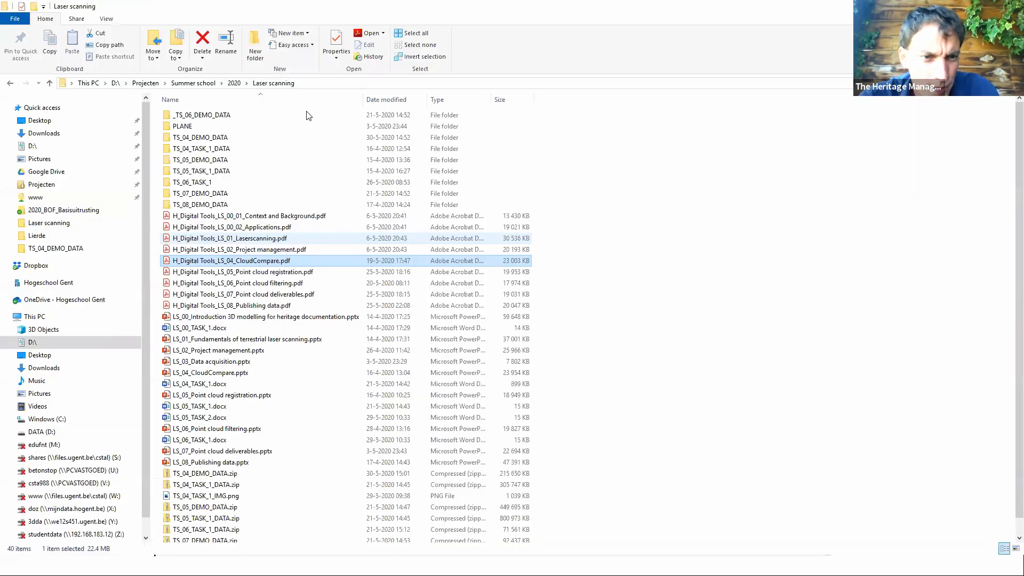
{"action": "double_click", "coordinate": [216, 138]}
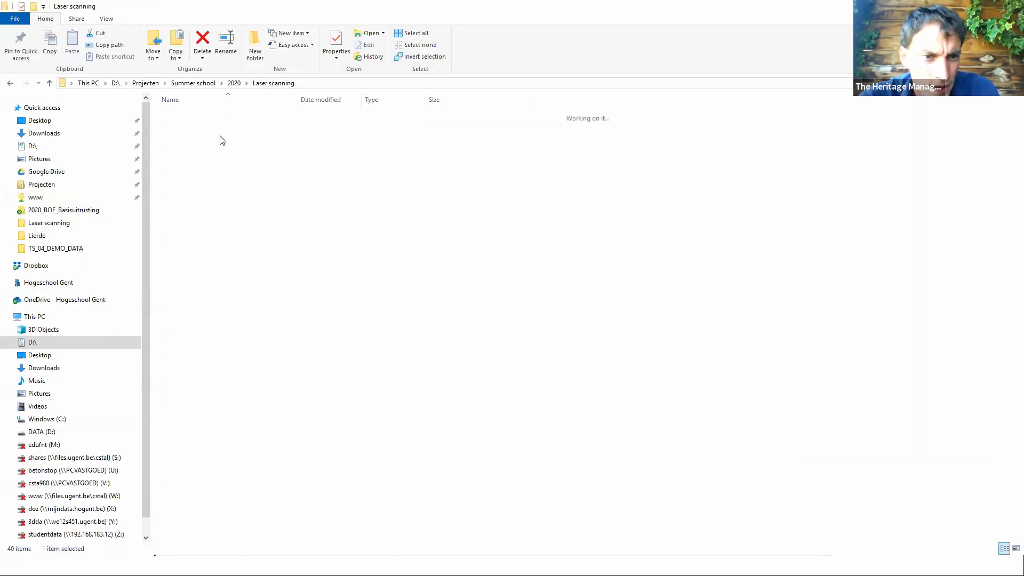
{"action": "double_click", "coordinate": [217, 119]}
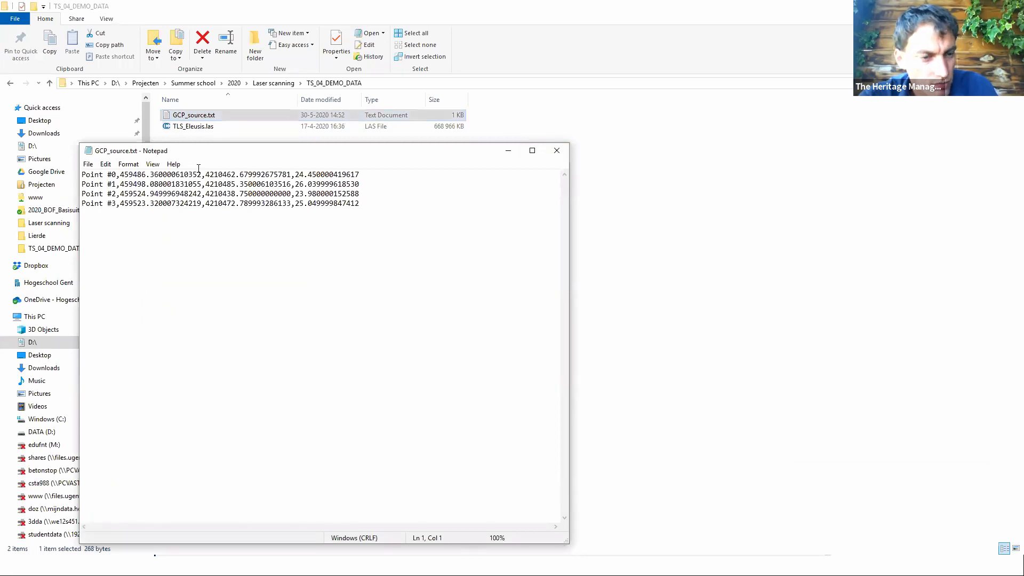
Examine the comma-separated fields of the first point in Notepad, close the file and switch back to CloudCompare.
{"action": "left_click_drag", "start_coordinate": [81, 174], "coordinate": [364, 175]}
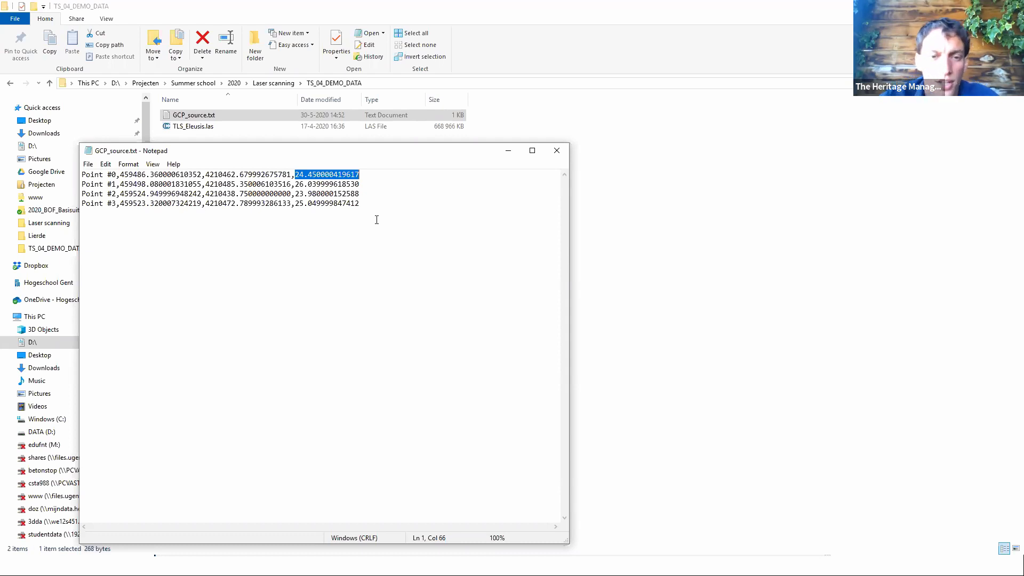
{"action": "left_click", "coordinate": [553, 153]}
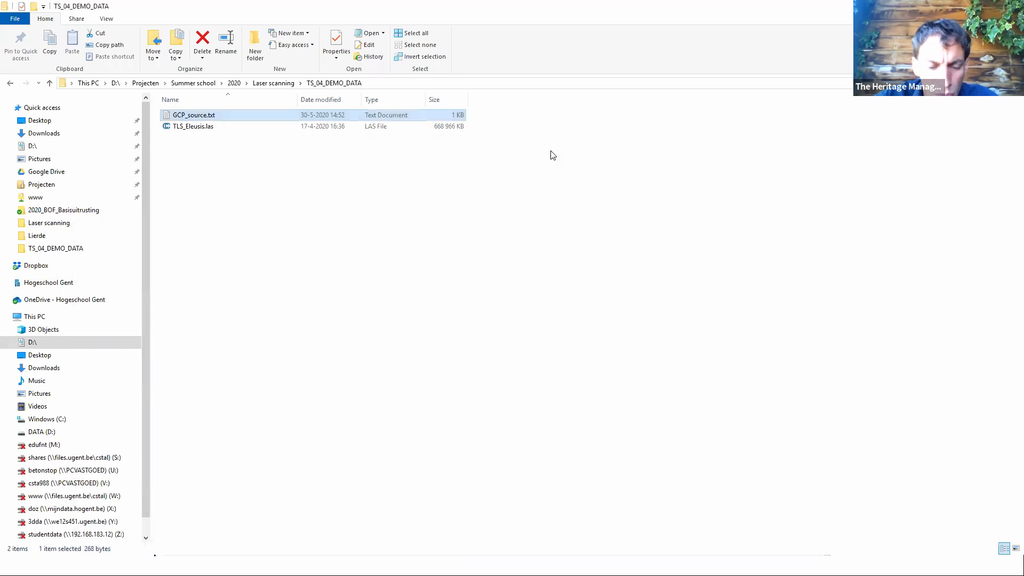
{"action": "key", "text": "alt+Tab"}
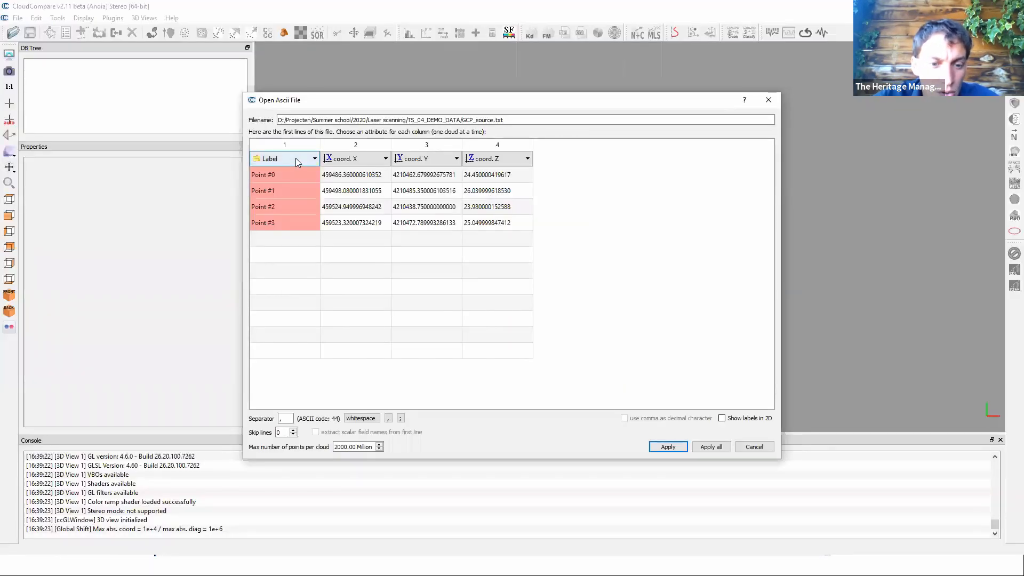
Review the attribute choices for the first column, and apply the ASCII import with columns Label, coord. X, coord. Y and coord. Z.
{"action": "left_click", "coordinate": [296, 159]}
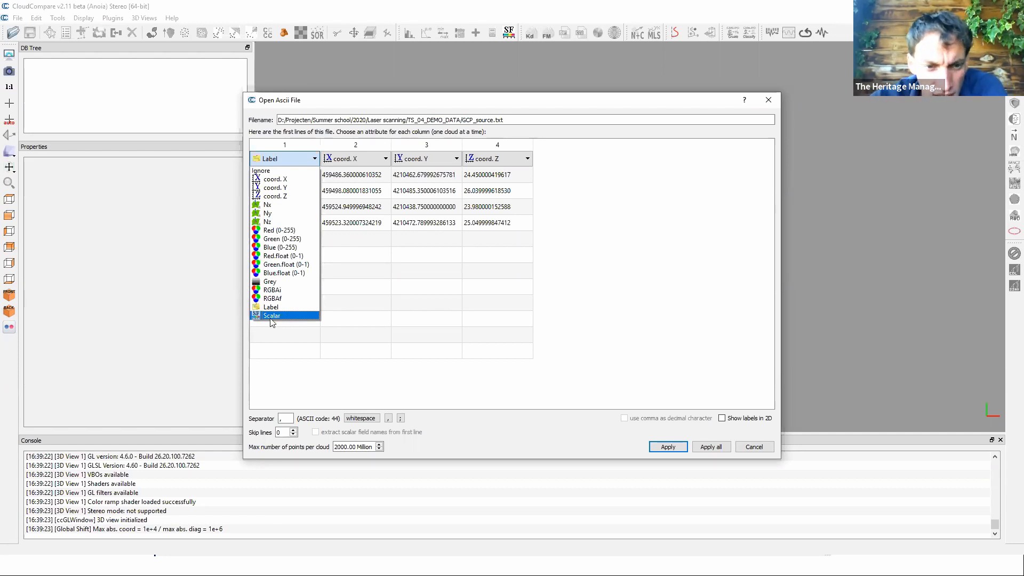
{"action": "left_click", "coordinate": [582, 308]}
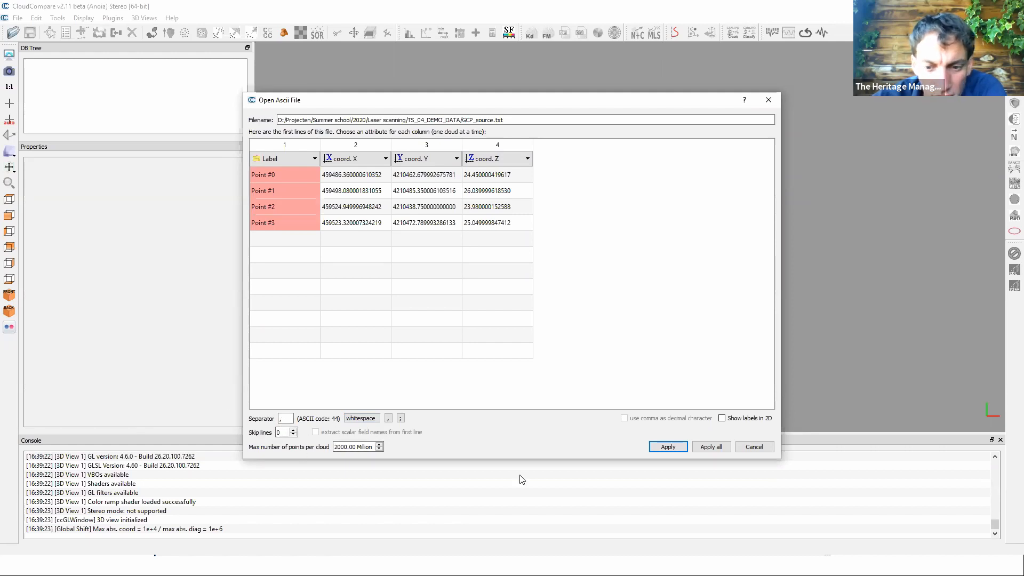
{"action": "left_click", "coordinate": [669, 447]}
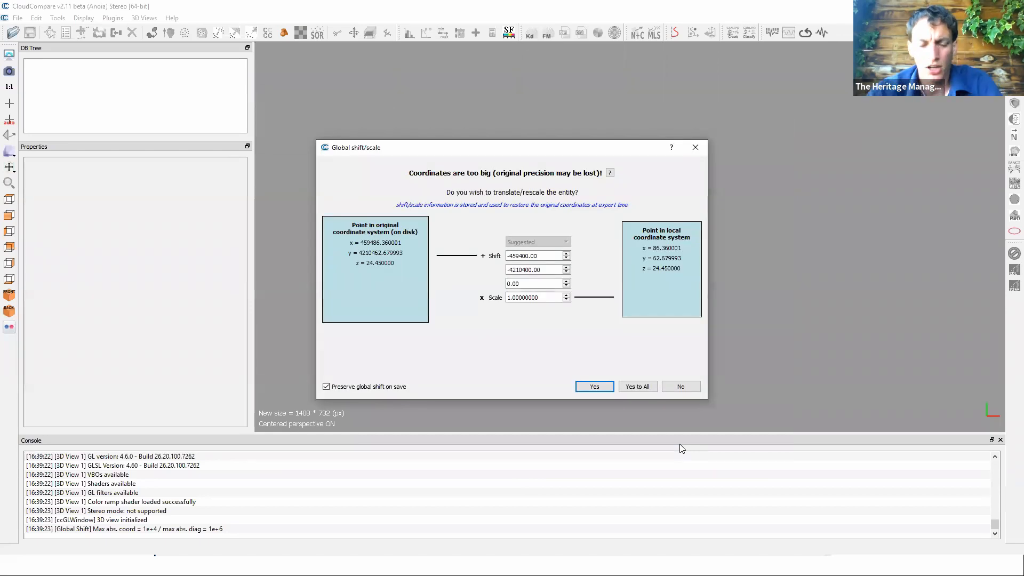
Switch to File Explorer, open GCP_source.txt in Notepad++ and examine the whole-number digits of Point #3's X coordinate.
{"action": "key", "text": "alt+Tab"}
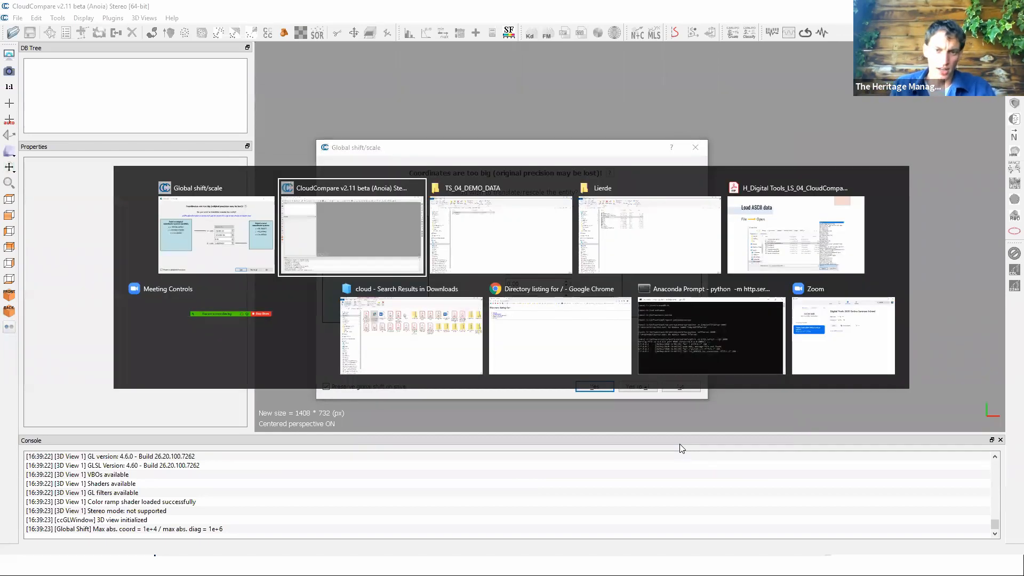
{"action": "key", "text": "alt+Tab"}
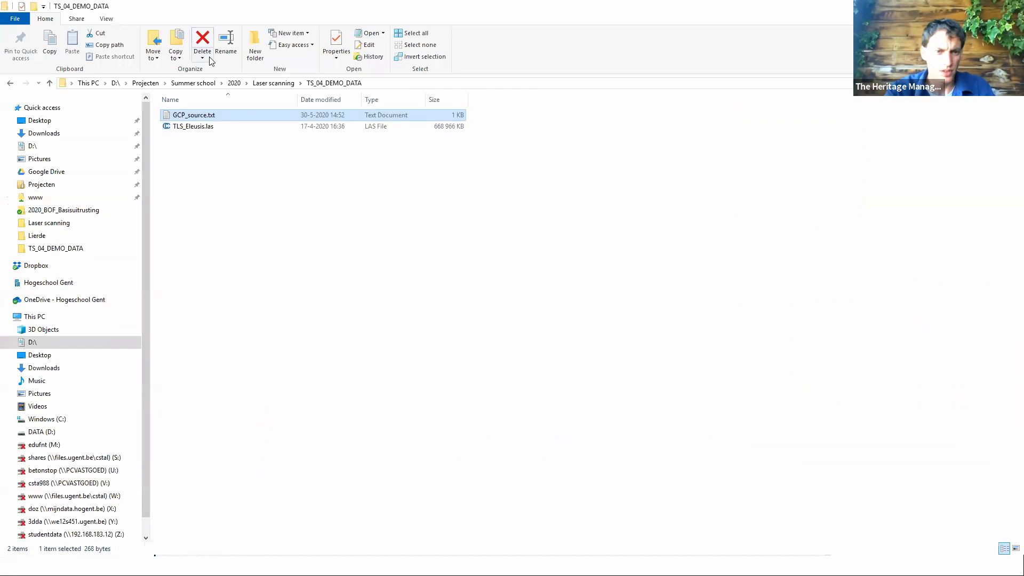
{"action": "right_click", "coordinate": [195, 120]}
{"action": "left_click", "coordinate": [252, 219]}
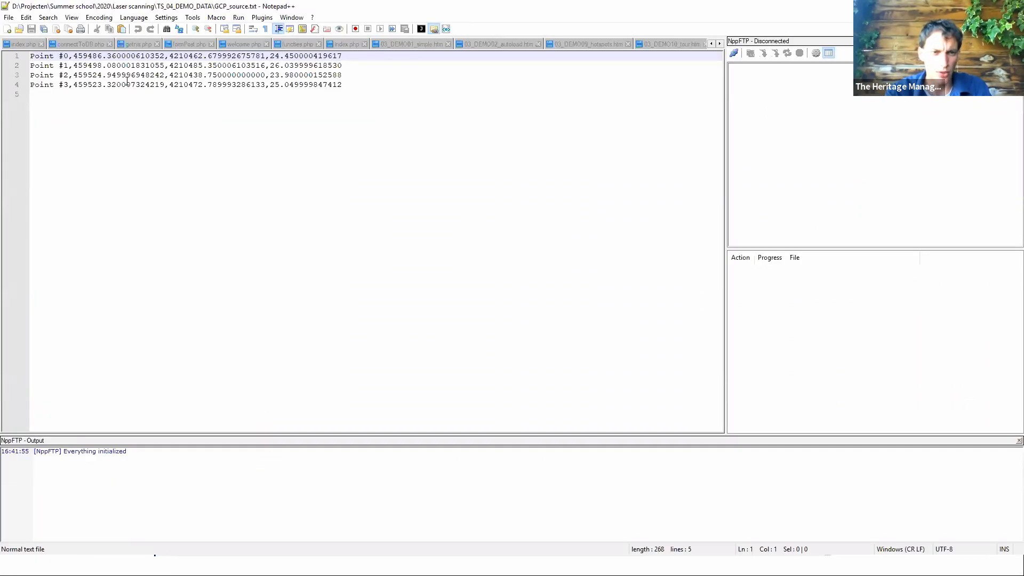
{"action": "scroll", "coordinate": [127, 80], "scroll_direction": "up", "scroll_amount": 6, "text": "ctrl"}
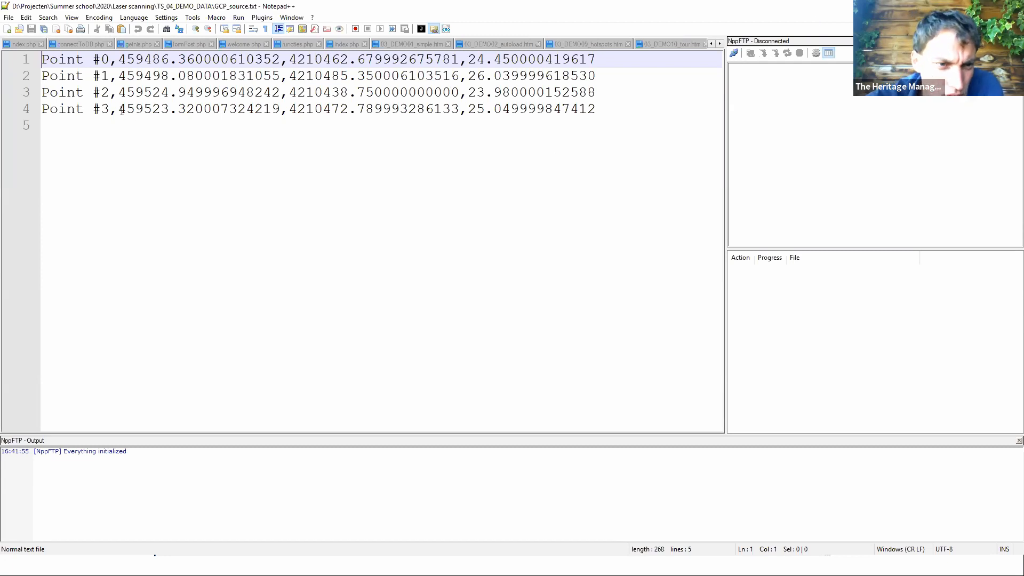
{"action": "left_click_drag", "start_coordinate": [119, 110], "coordinate": [168, 109]}
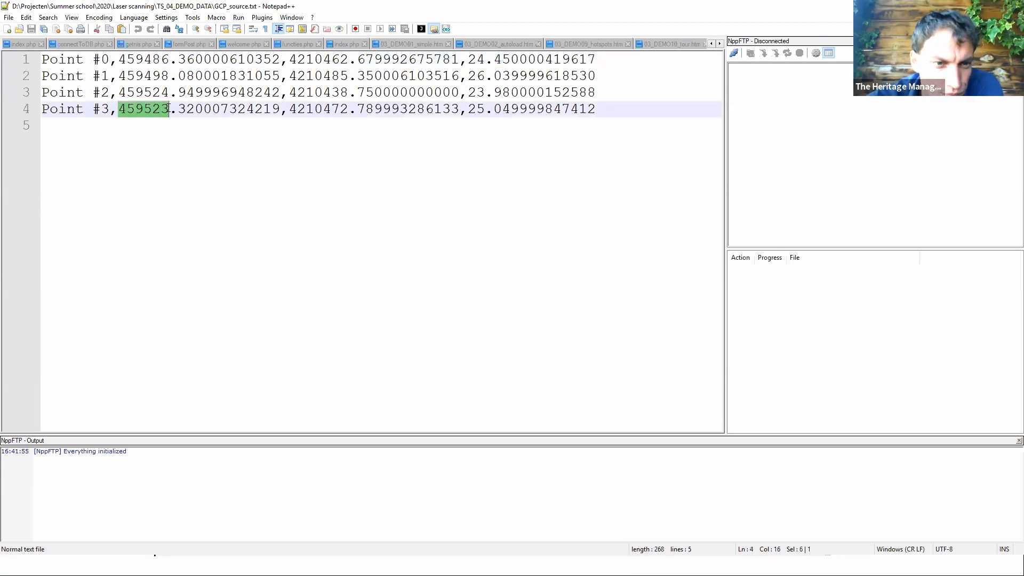
{"action": "left_click", "coordinate": [145, 110]}
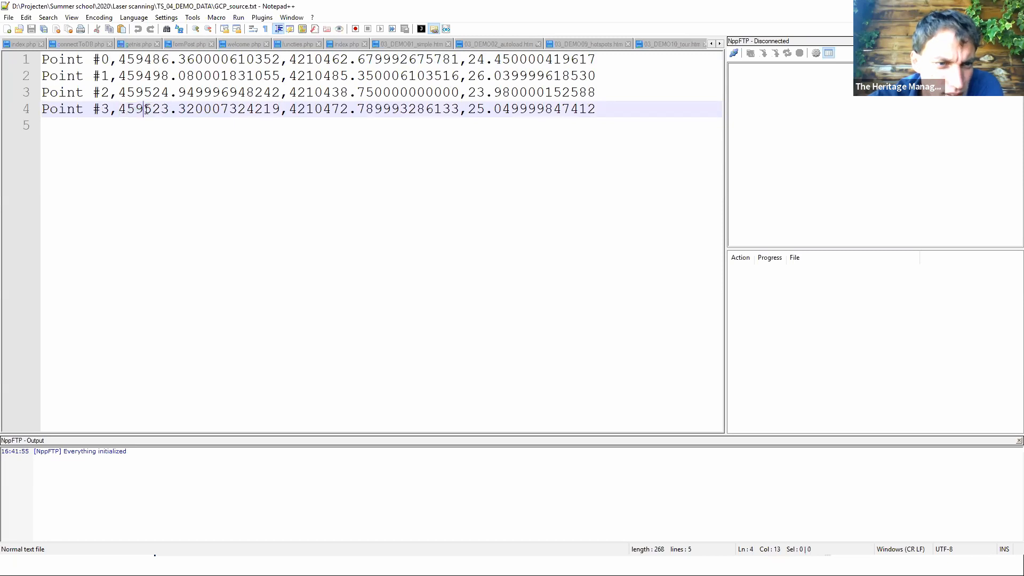
{"action": "left_click_drag", "start_coordinate": [118, 109], "coordinate": [169, 111]}
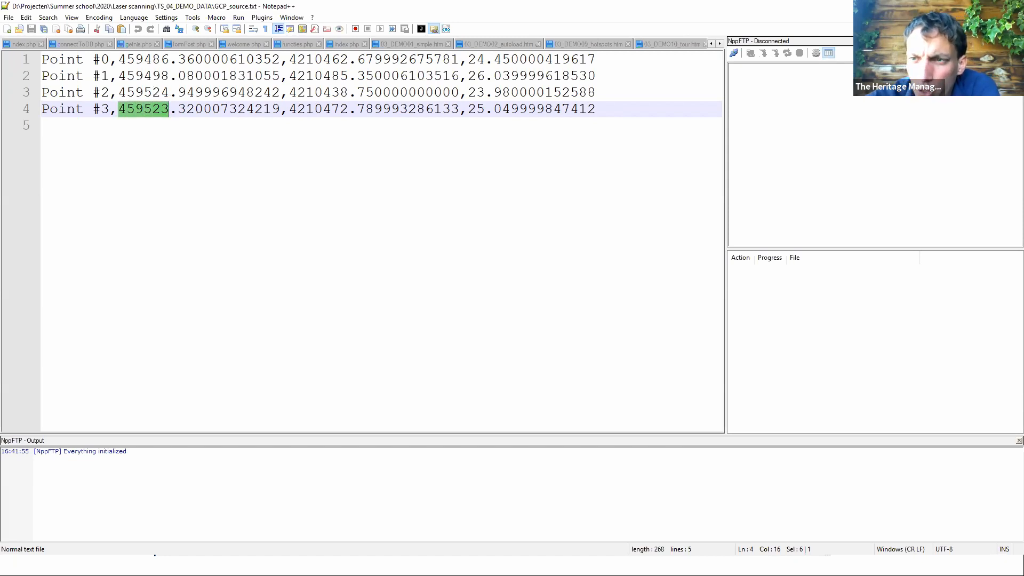
Return to CloudCompare and load the control points with the global shift -459400.00, -4210400.00, 0.00, accepted for all entities.
{"action": "key", "text": "alt+Tab"}
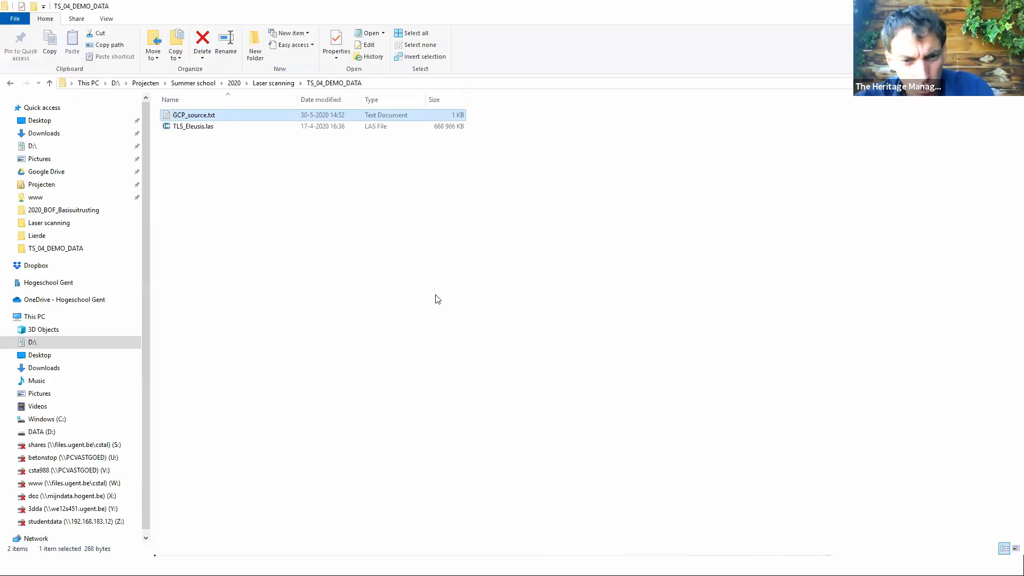
{"action": "key", "text": "alt+Tab"}
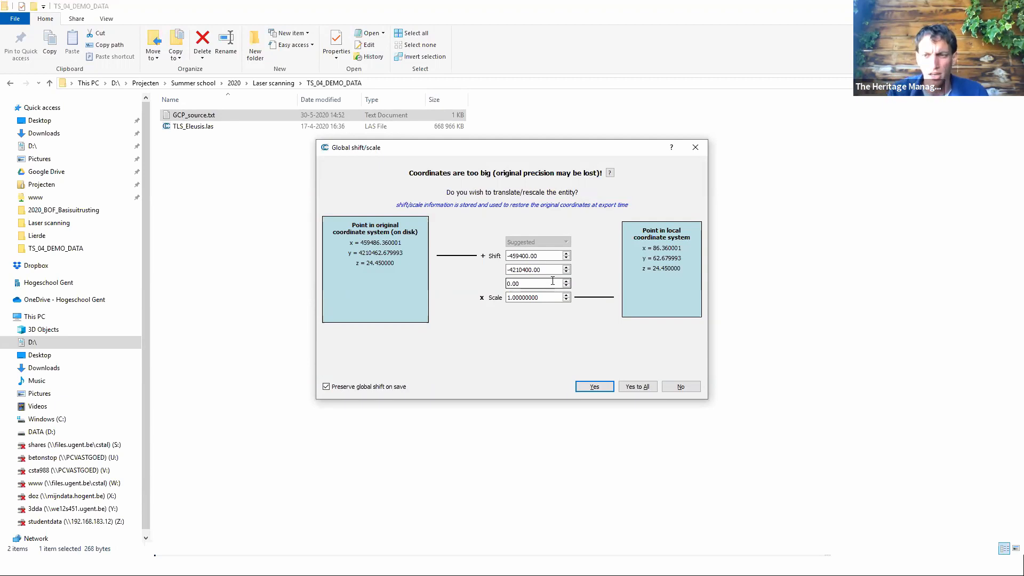
{"action": "left_click", "coordinate": [640, 388]}
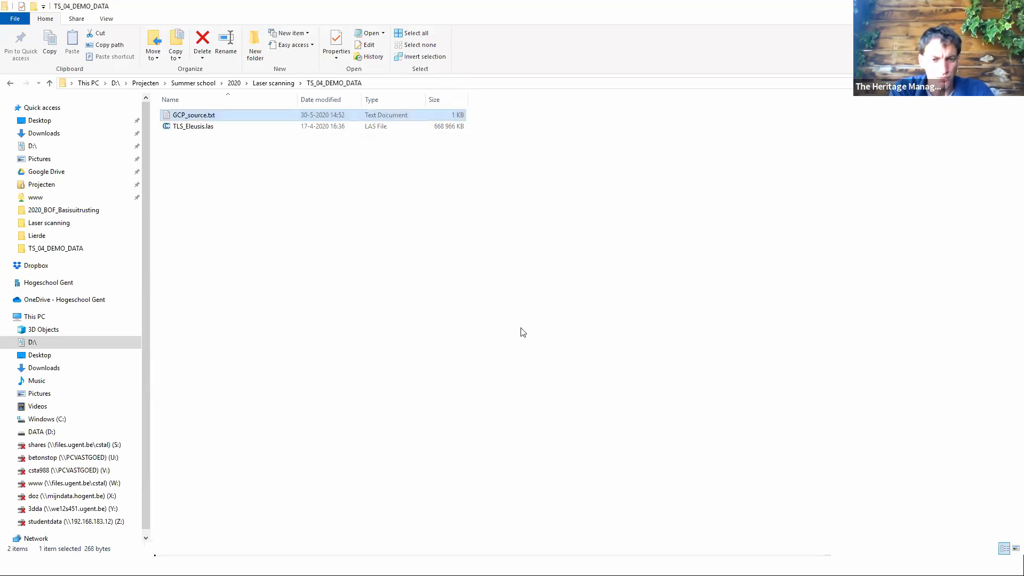
{"action": "key", "text": "alt+Tab"}
{"action": "scroll", "coordinate": [637, 264], "scroll_direction": "down", "scroll_amount": 5}
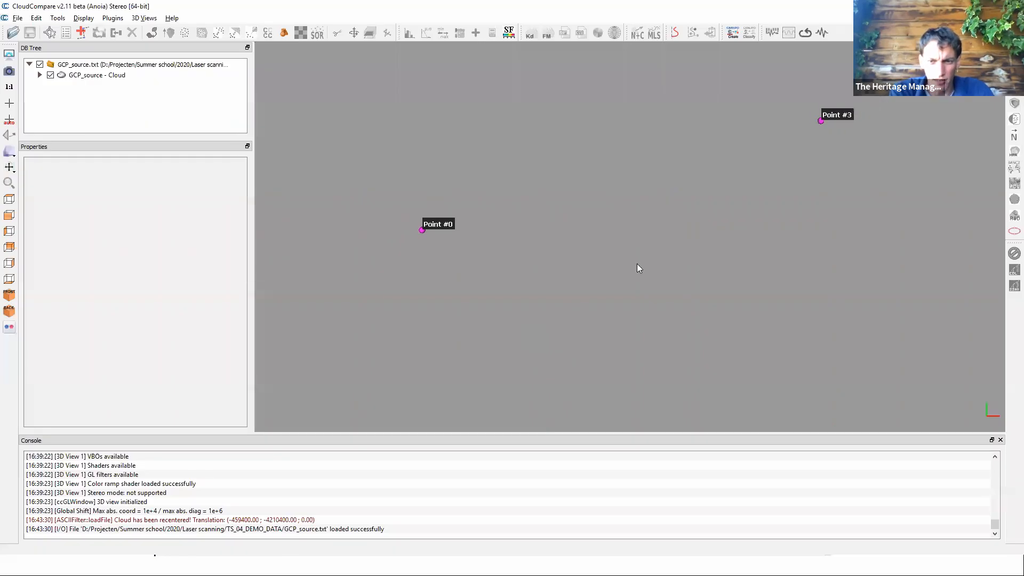
{"action": "scroll", "coordinate": [637, 263], "scroll_direction": "down", "scroll_amount": 3}
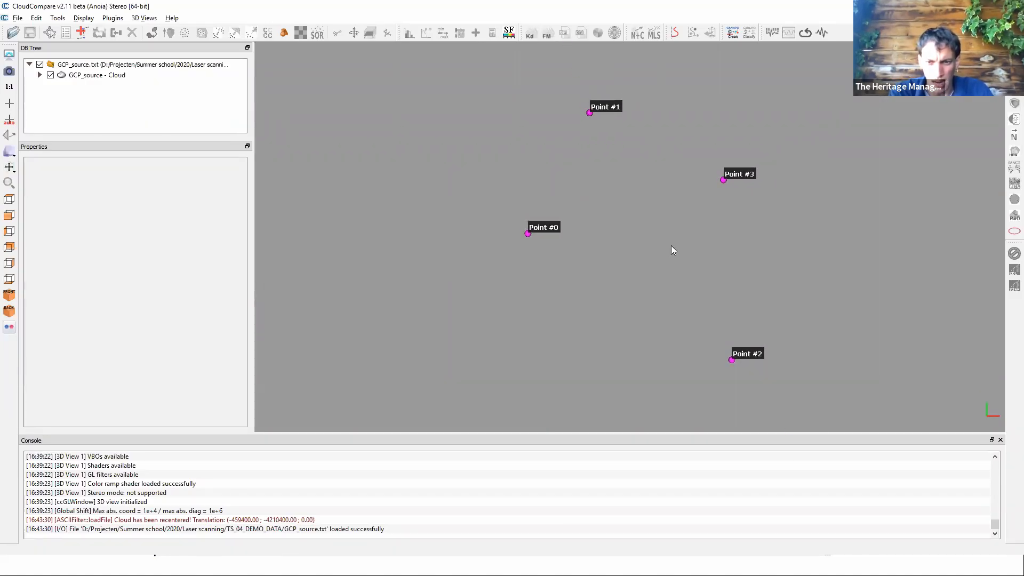
{"action": "left_click_drag", "start_coordinate": [670, 265], "coordinate": [636, 270]}
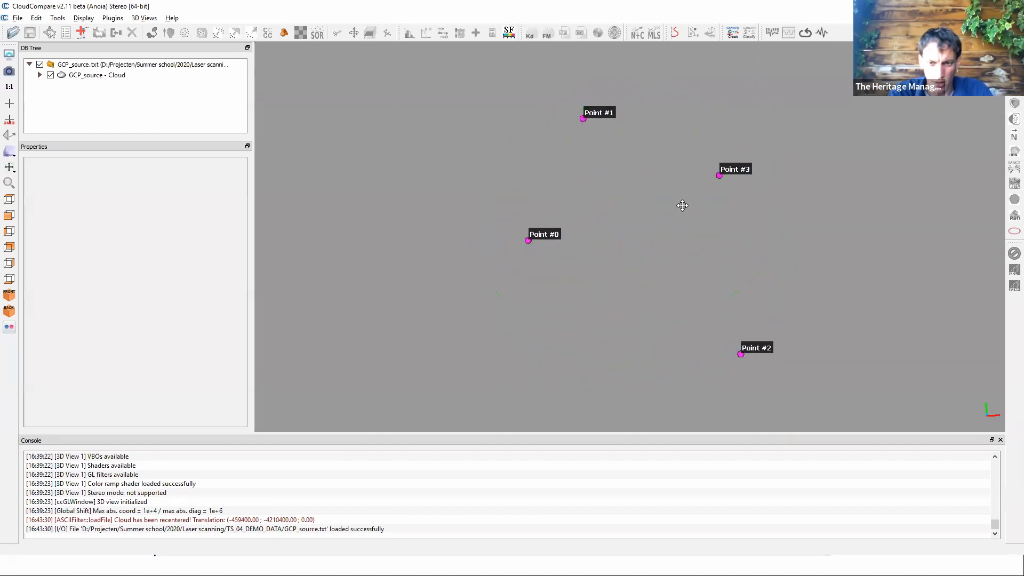
{"action": "right_click_drag", "start_coordinate": [681, 204], "coordinate": [569, 229]}
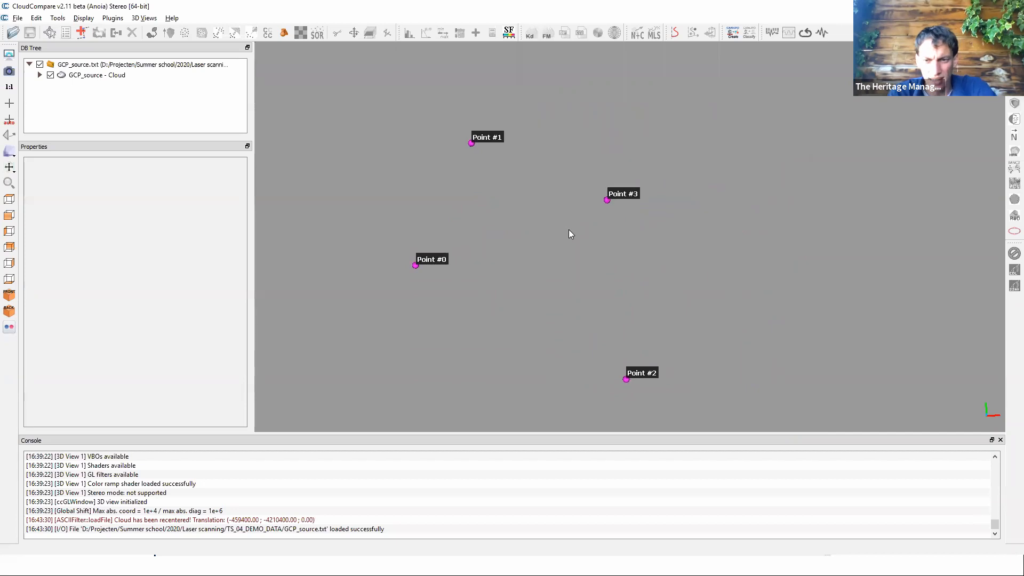
Switch to the CloudCompare presentation PDF and go through the ASCII slides up to the Load LAS/LAZ data slide.
{"action": "key", "text": "alt+Tab"}
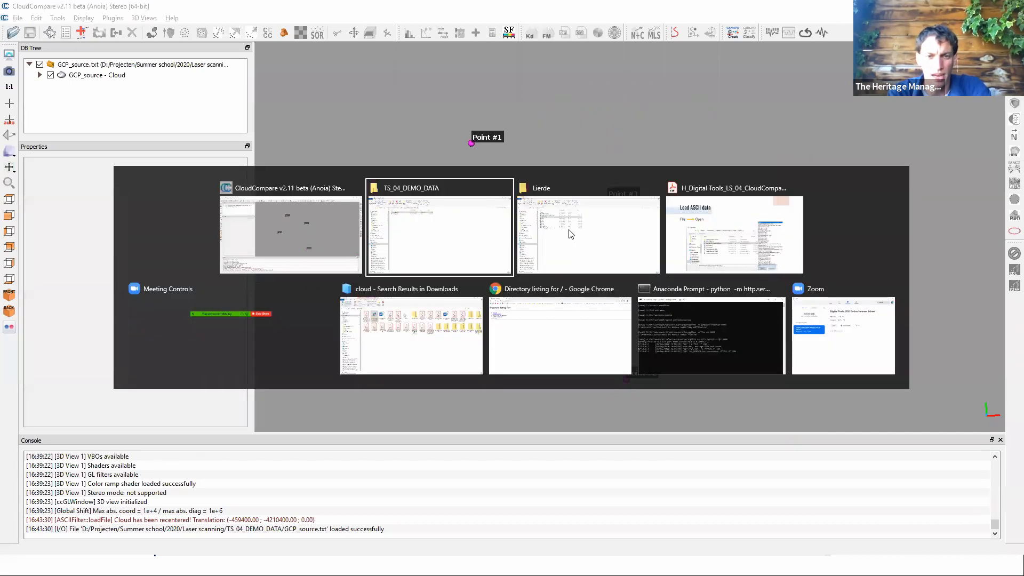
{"action": "key", "text": "alt+Tab"}
{"action": "key", "text": "alt+Tab"}
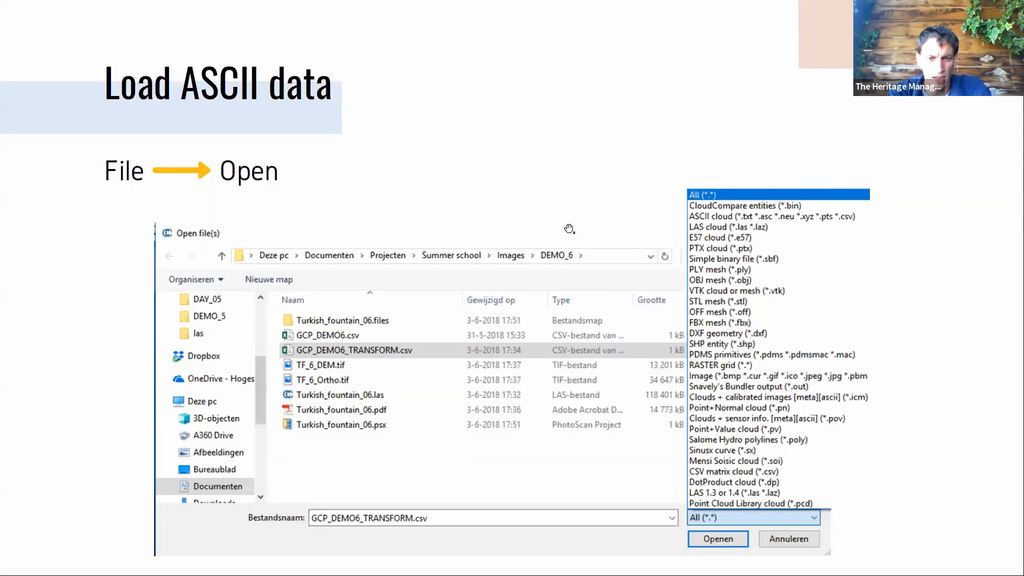
{"action": "left_click", "coordinate": [569, 228]}
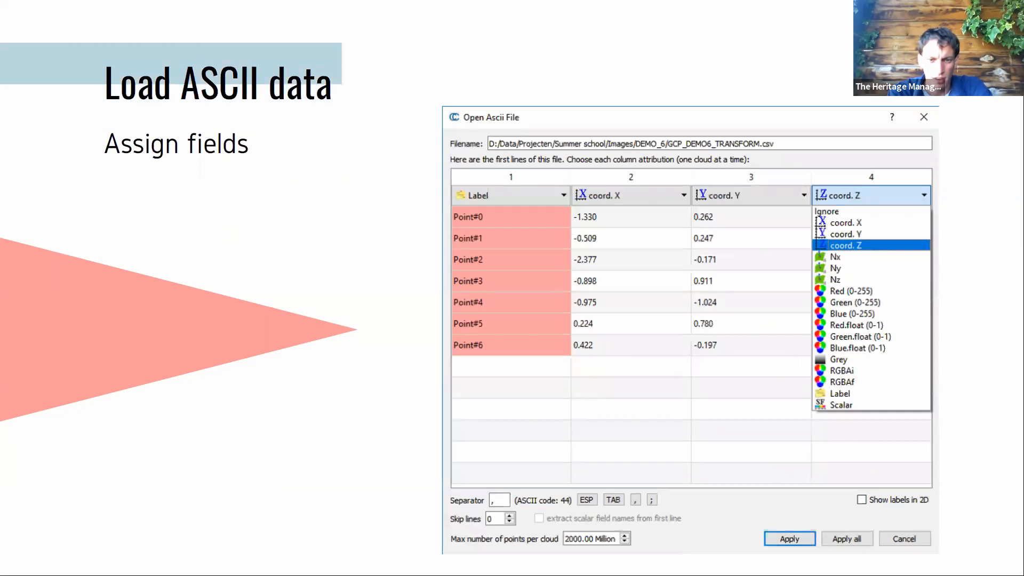
{"action": "left_click", "coordinate": [569, 228]}
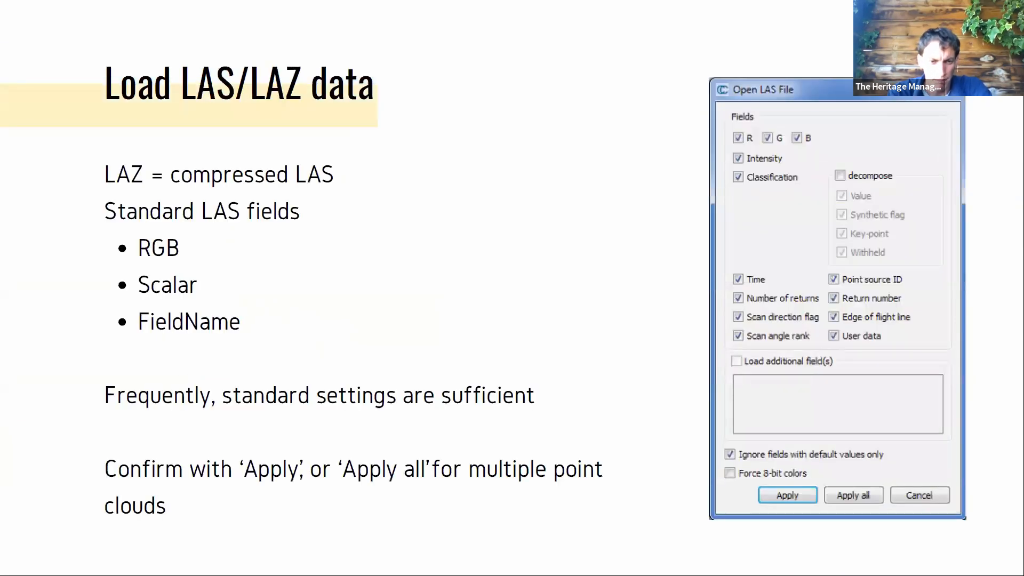
{"action": "key", "text": "alt+Tab"}
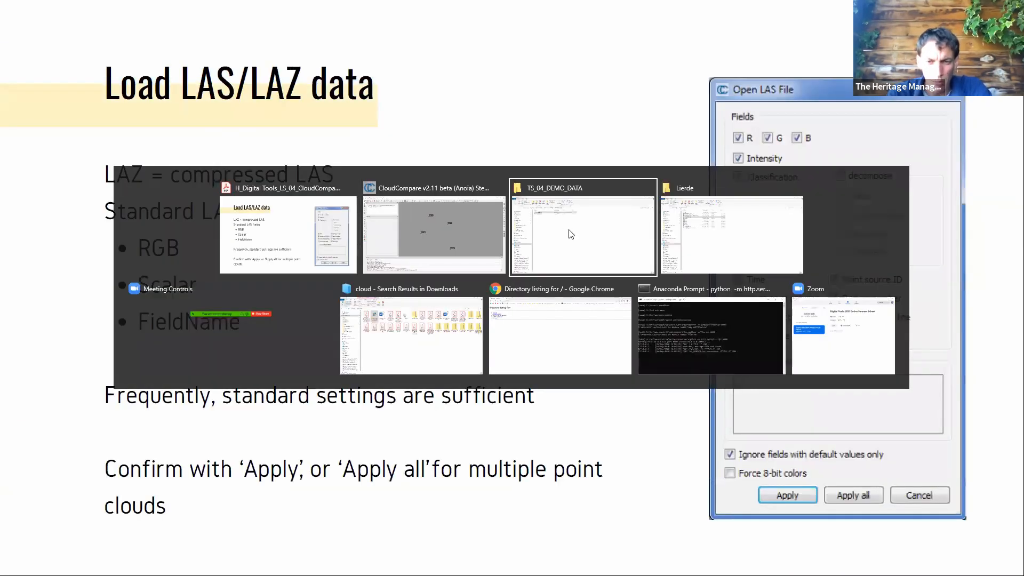
{"action": "left_click", "coordinate": [570, 234]}
{"action": "left_click", "coordinate": [207, 128]}
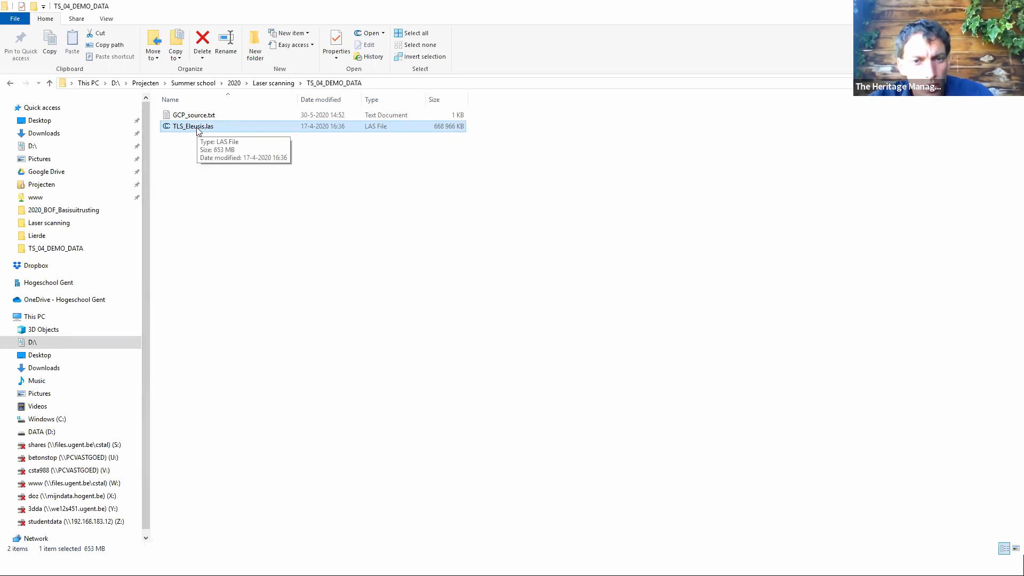
{"action": "double_click", "coordinate": [196, 127]}
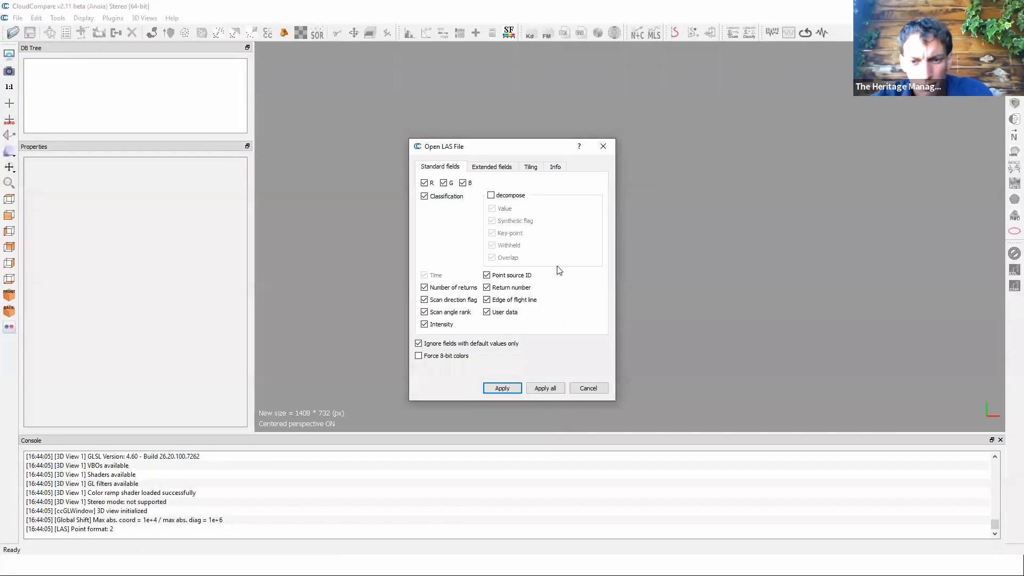
{"action": "left_click", "coordinate": [584, 388]}
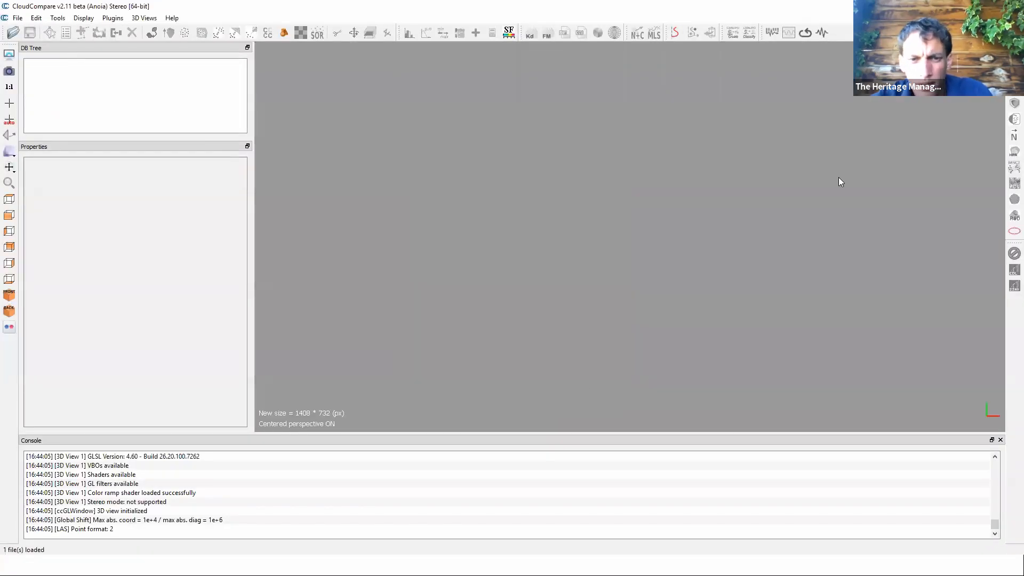
Load TLS_Eleusis.las from the TS_04_DEMO_DATA folder into the CloudCompare session that holds the control points.
{"action": "key", "text": "alt+Tab"}
{"action": "left_click_drag", "start_coordinate": [198, 126], "coordinate": [527, 303]}
{"action": "key", "text": "alt+Tab"}
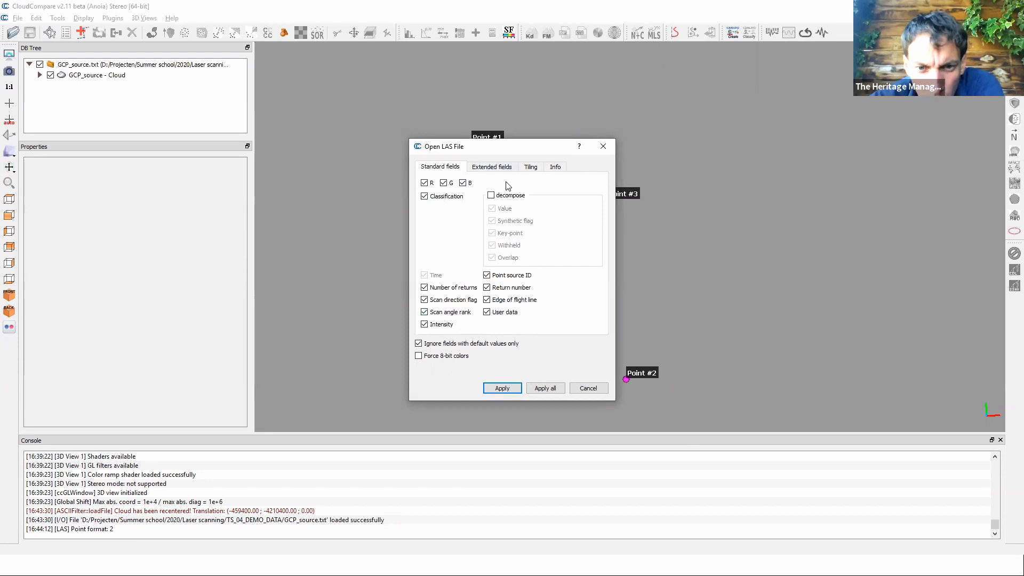
Review the extended fields and tiling options for the LAS file, and apply the import with the default standard fields.
{"action": "left_click", "coordinate": [500, 167]}
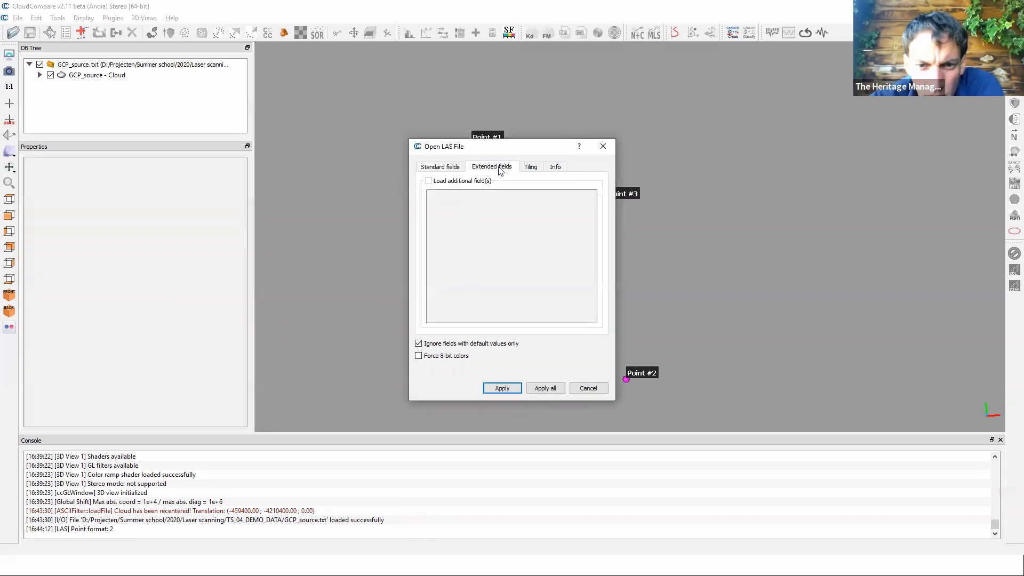
{"action": "left_click", "coordinate": [528, 169]}
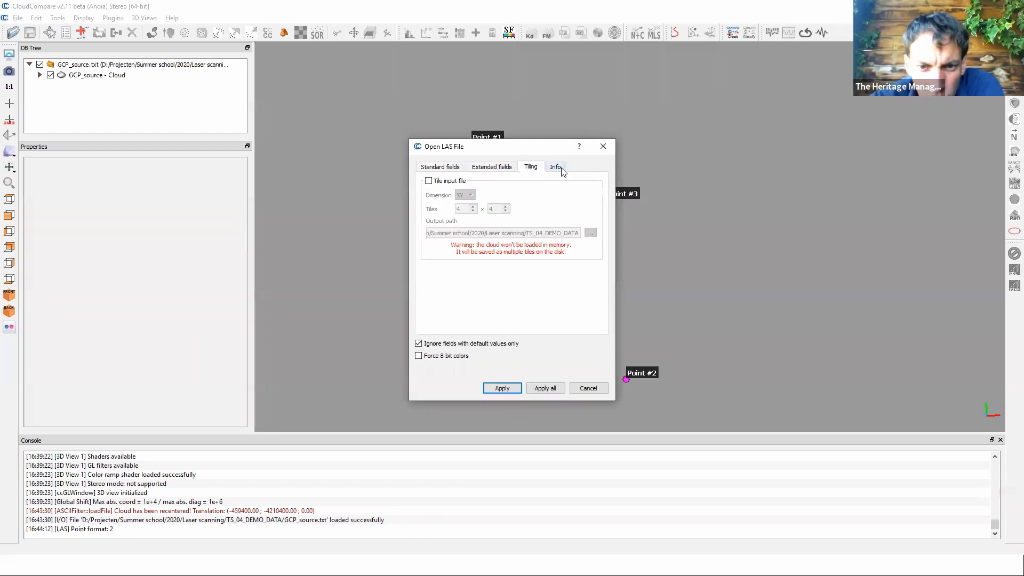
{"action": "left_click", "coordinate": [449, 170]}
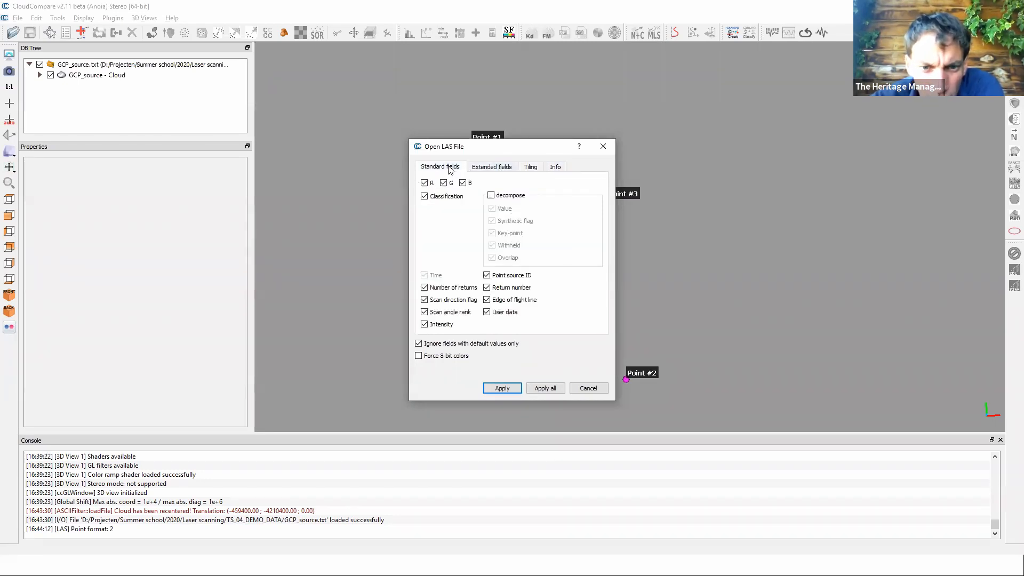
{"action": "left_click", "coordinate": [502, 389]}
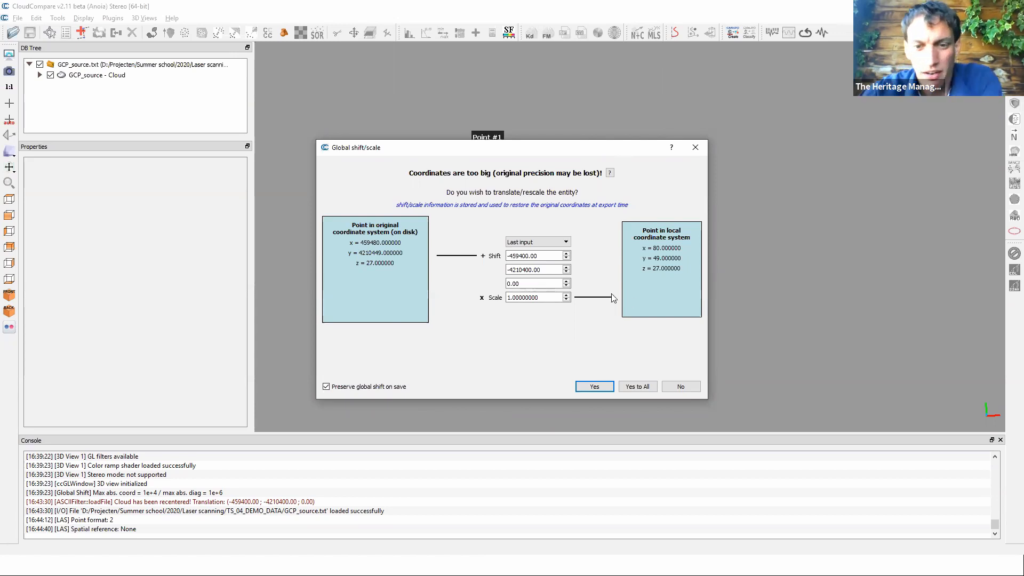
Compare the suggested global shift with the last input, and import the scan with the last input shift -459400.00, -4210400.00, 0.00 for all entities.
{"action": "left_click", "coordinate": [565, 248]}
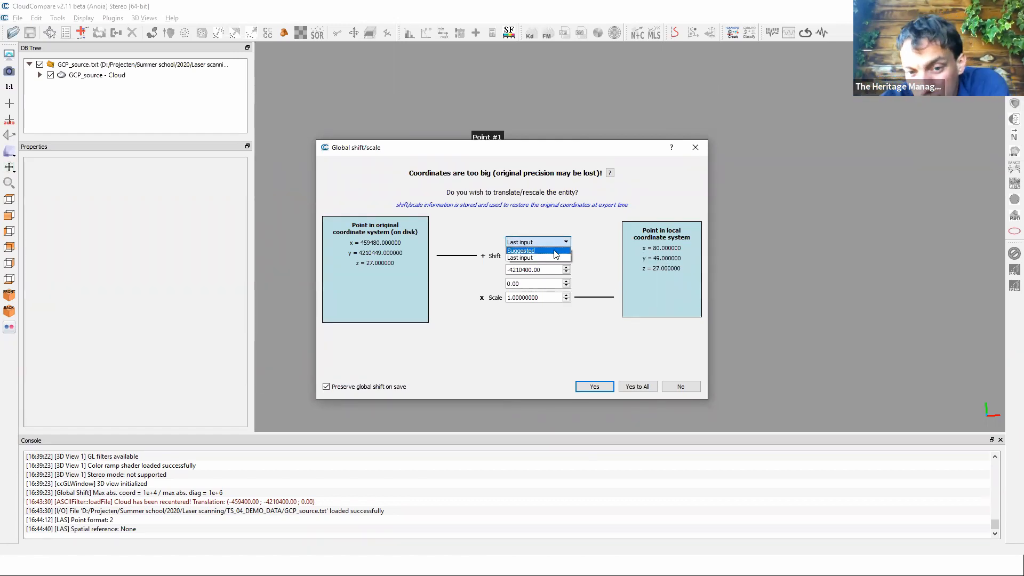
{"action": "left_click", "coordinate": [555, 251]}
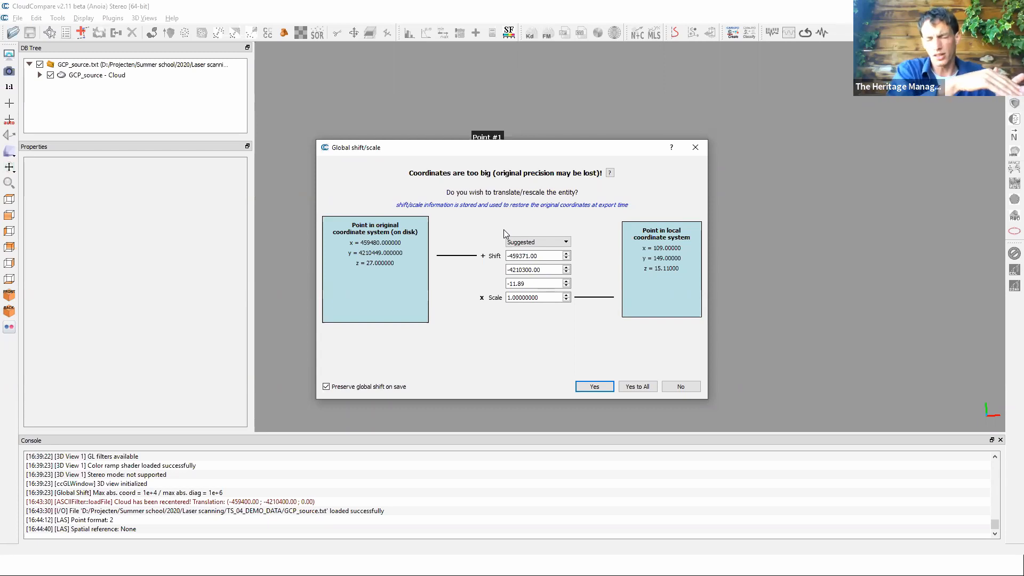
{"action": "left_click", "coordinate": [520, 242]}
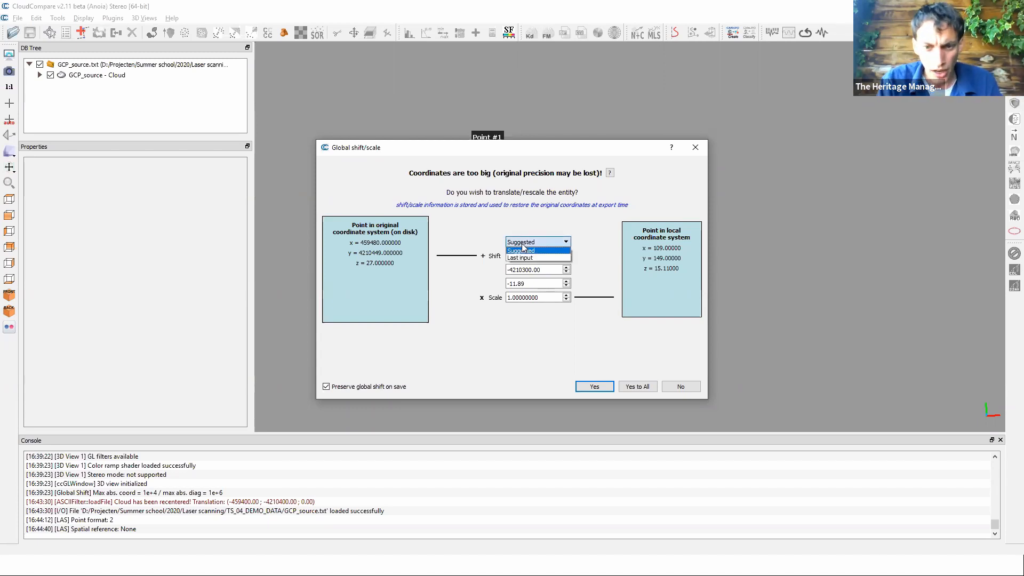
{"action": "left_click", "coordinate": [531, 258]}
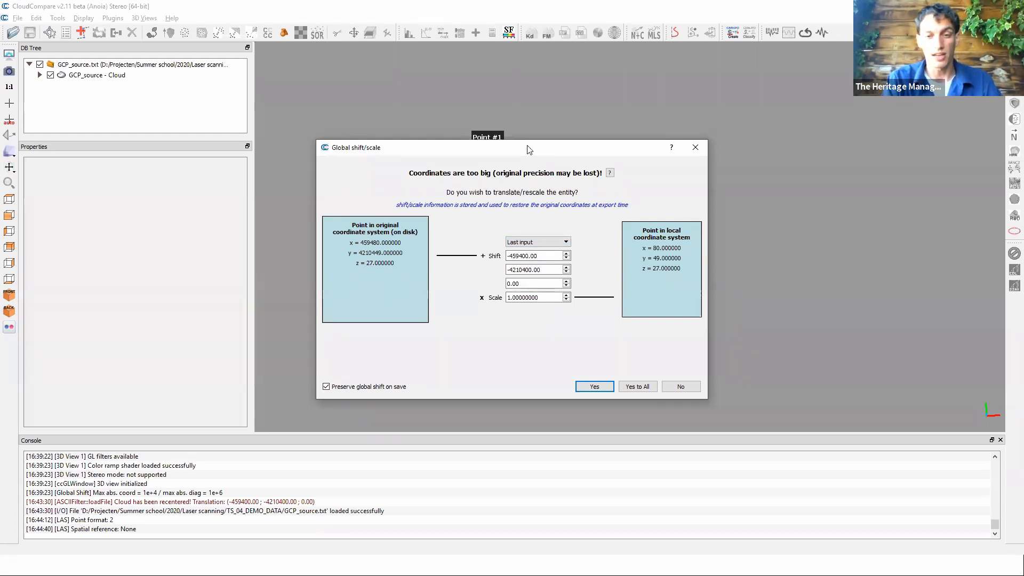
{"action": "left_click_drag", "start_coordinate": [529, 148], "coordinate": [196, 206]}
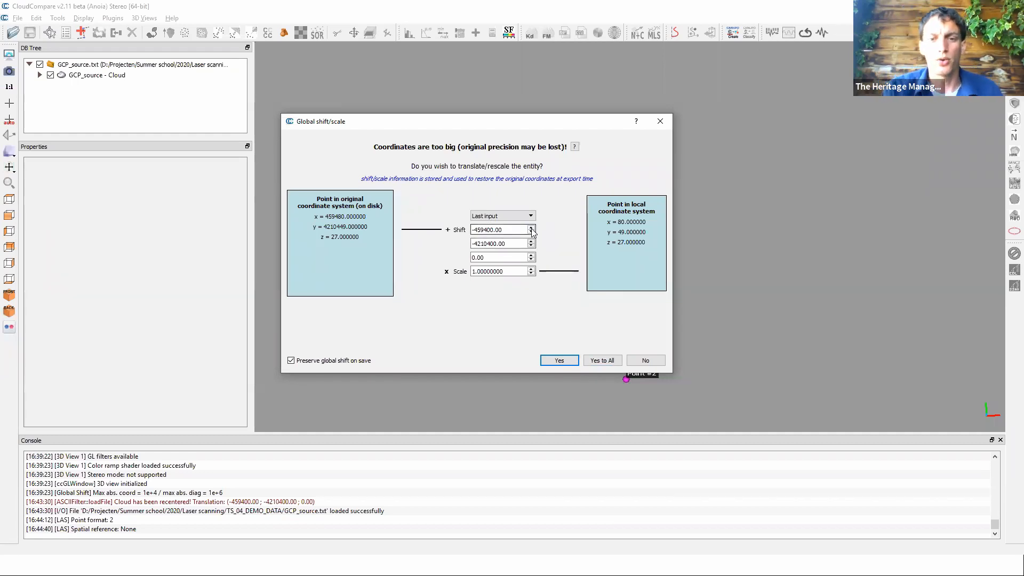
{"action": "left_click", "coordinate": [600, 364]}
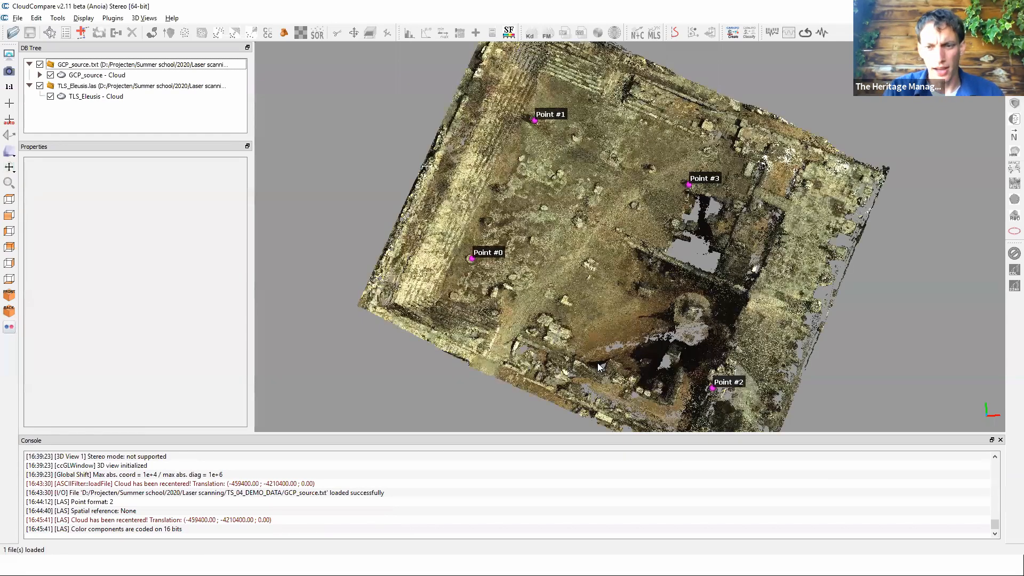
Look over the loaded scan with its control points, and switch to the presentation's Manage large coordinates slide.
{"action": "left_click", "coordinate": [655, 118]}
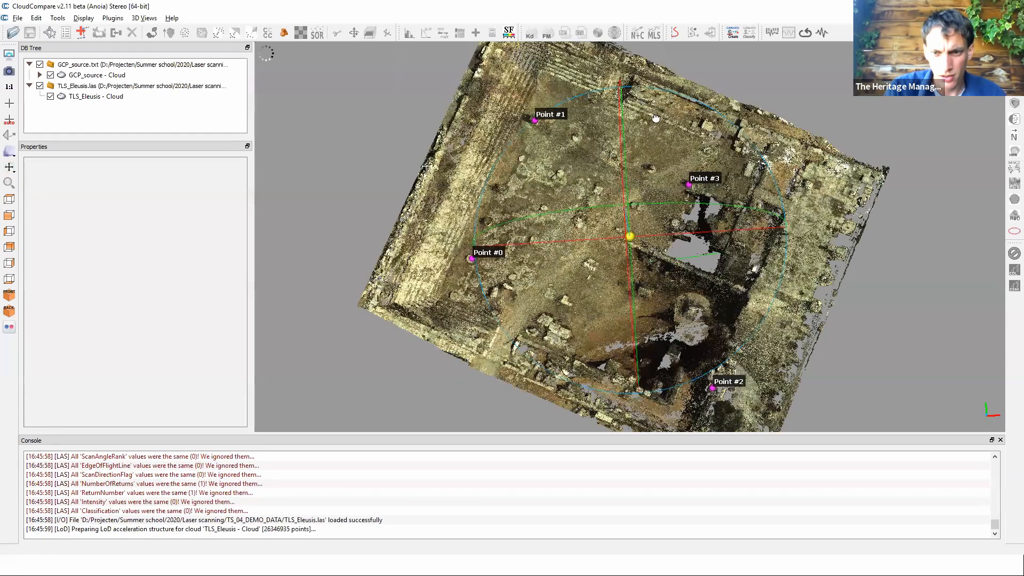
{"action": "left_click_drag", "start_coordinate": [656, 118], "coordinate": [477, 202]}
{"action": "left_click_drag", "start_coordinate": [540, 288], "coordinate": [619, 313]}
{"action": "key", "text": "alt+Tab"}
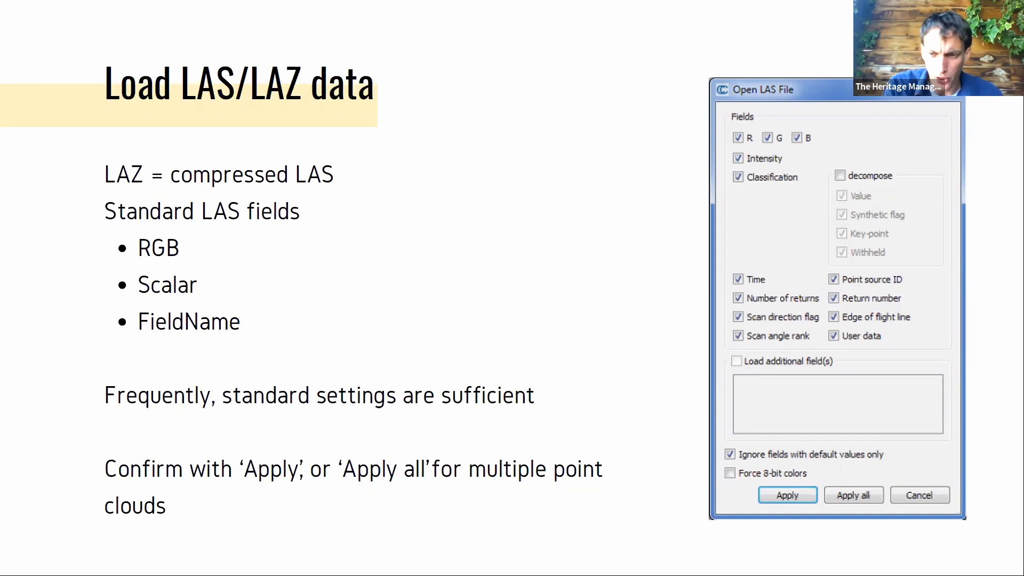
{"action": "key", "text": "Right"}
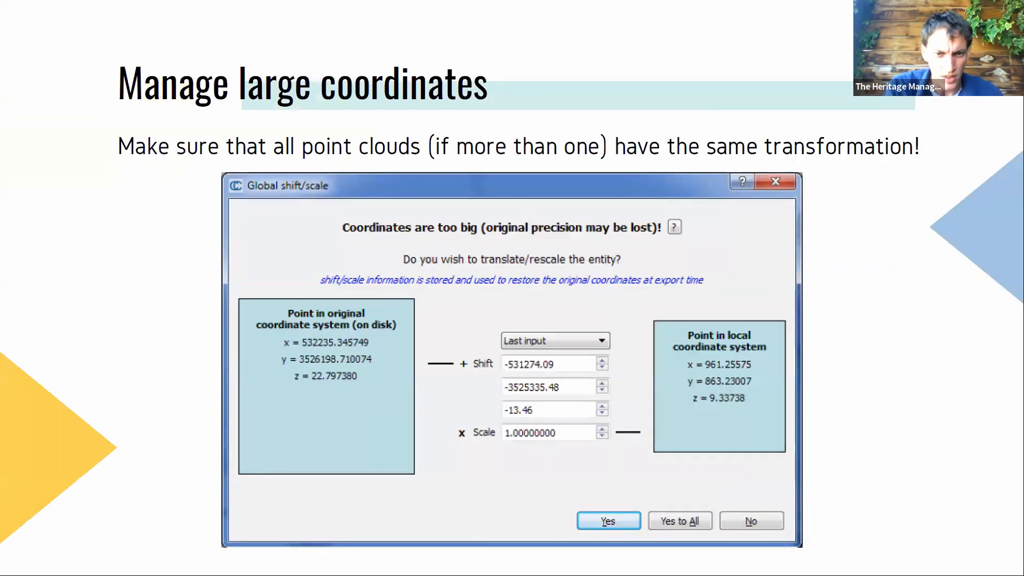
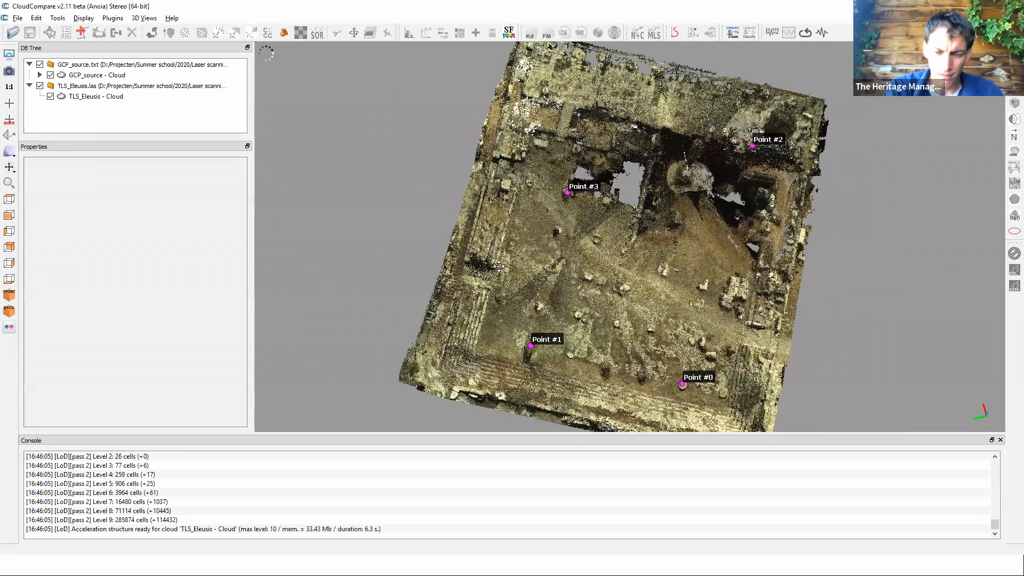
Examine in CloudCompare how the level of detail of the TLS_Eleusis cloud changes between close-up and overview around the control points.
{"action": "right_click_drag", "start_coordinate": [606, 249], "coordinate": [634, 237]}
{"action": "scroll", "coordinate": [634, 237], "scroll_direction": "up", "scroll_amount": 1}
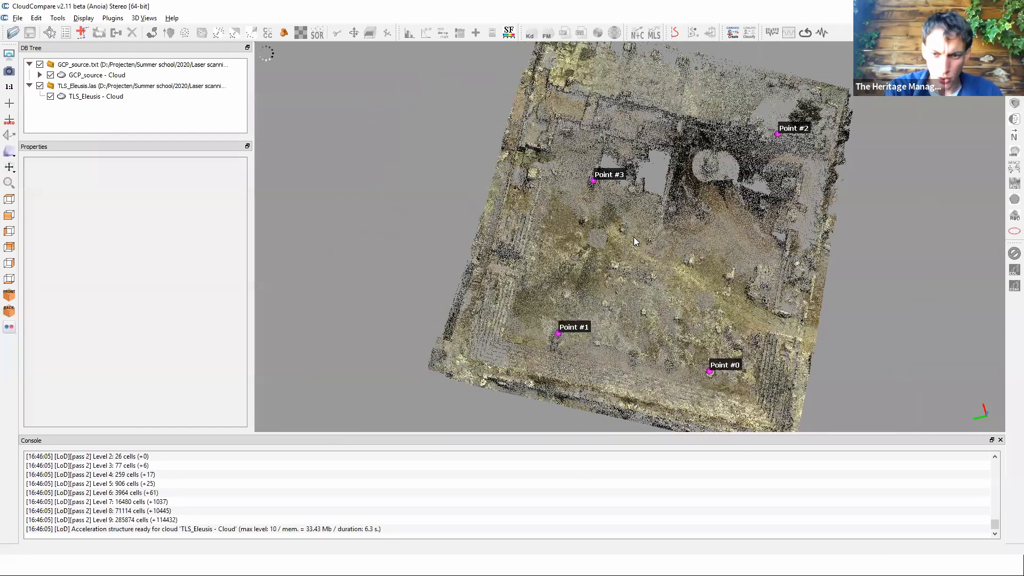
{"action": "scroll", "coordinate": [634, 237], "scroll_direction": "up", "scroll_amount": 9}
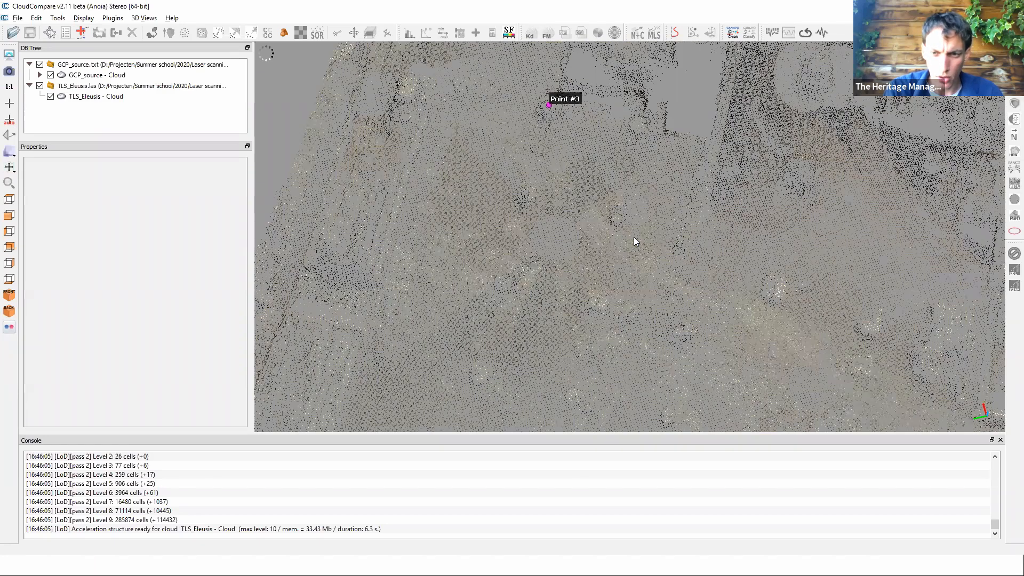
{"action": "scroll", "coordinate": [634, 237], "scroll_direction": "down", "scroll_amount": 7}
{"action": "scroll", "coordinate": [634, 236], "scroll_direction": "down", "scroll_amount": 5}
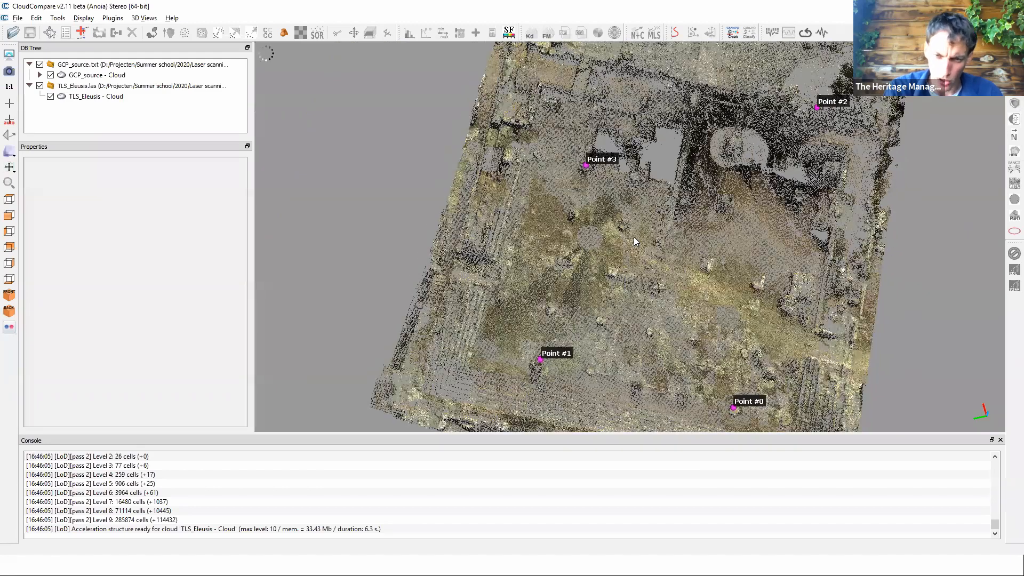
{"action": "scroll", "coordinate": [634, 237], "scroll_direction": "up", "scroll_amount": 2}
{"action": "scroll", "coordinate": [635, 238], "scroll_direction": "up", "scroll_amount": 7}
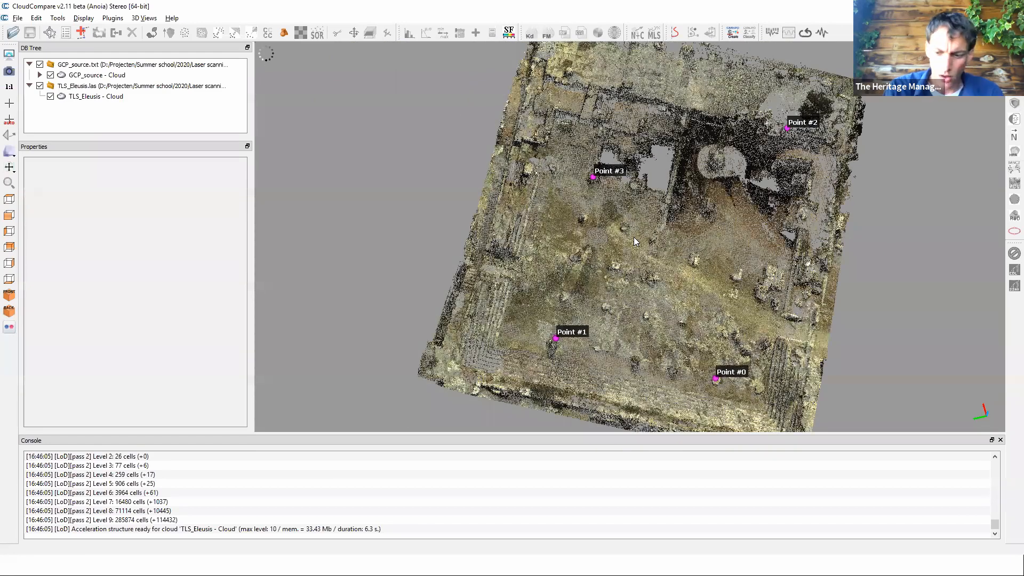
{"action": "scroll", "coordinate": [634, 237], "scroll_direction": "down", "scroll_amount": 2}
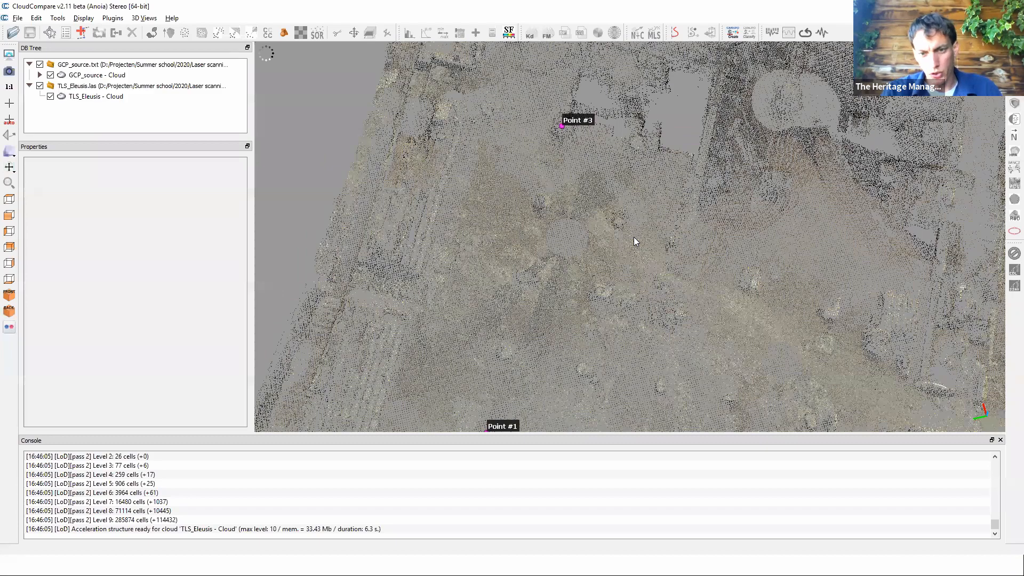
{"action": "scroll", "coordinate": [634, 236], "scroll_direction": "up", "scroll_amount": 2}
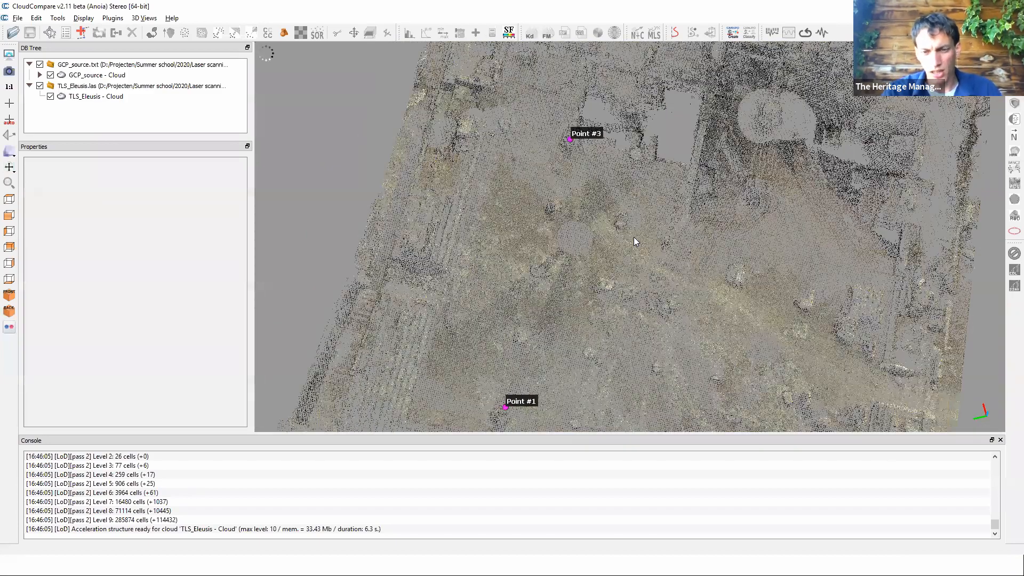
{"action": "scroll", "coordinate": [634, 237], "scroll_direction": "up", "scroll_amount": 1}
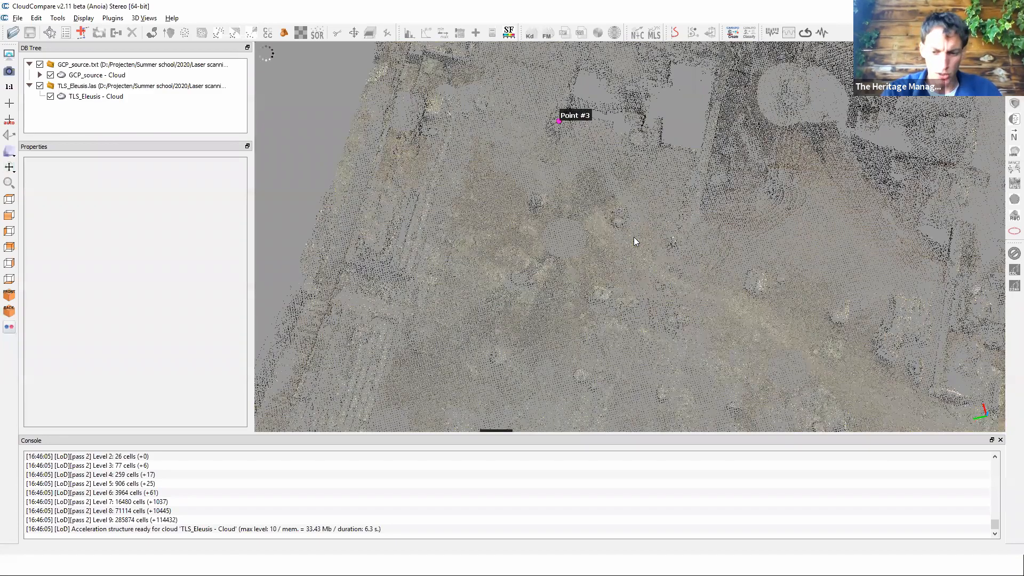
{"action": "scroll", "coordinate": [635, 238], "scroll_direction": "up", "scroll_amount": 1}
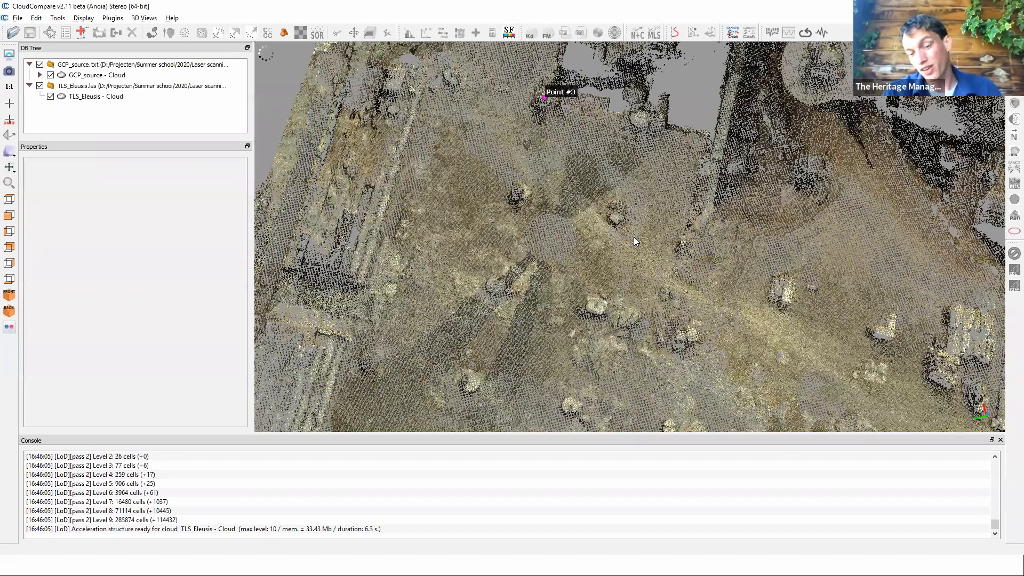
{"action": "scroll", "coordinate": [635, 238], "scroll_direction": "up", "scroll_amount": 1}
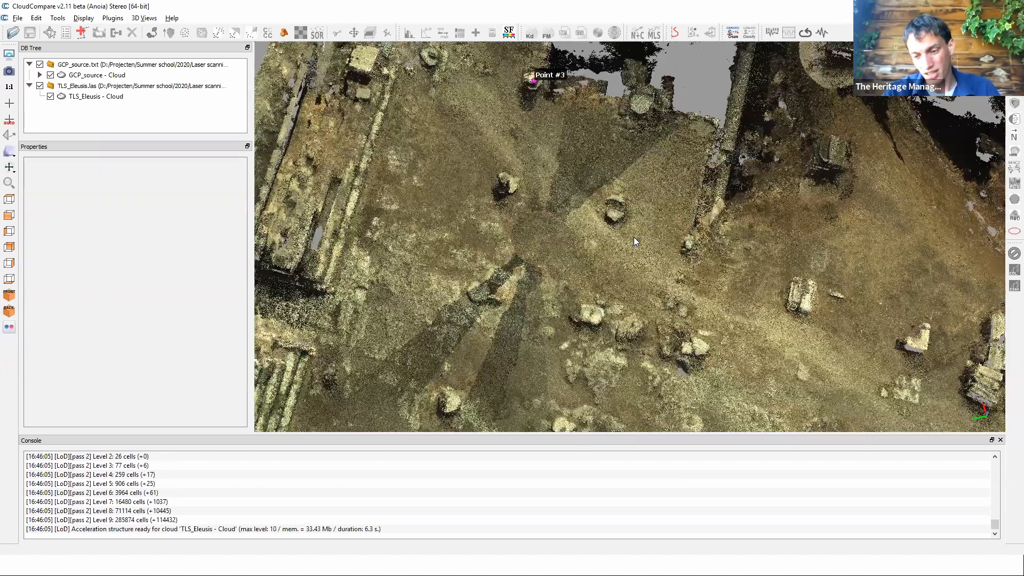
{"action": "scroll", "coordinate": [634, 238], "scroll_direction": "down", "scroll_amount": 1}
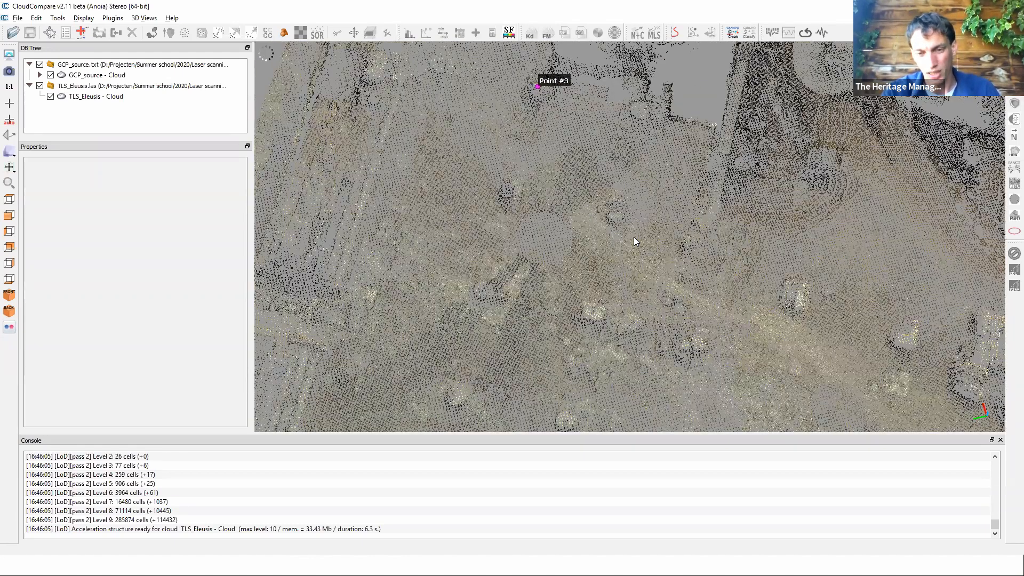
{"action": "scroll", "coordinate": [635, 241], "scroll_direction": "down", "scroll_amount": 3}
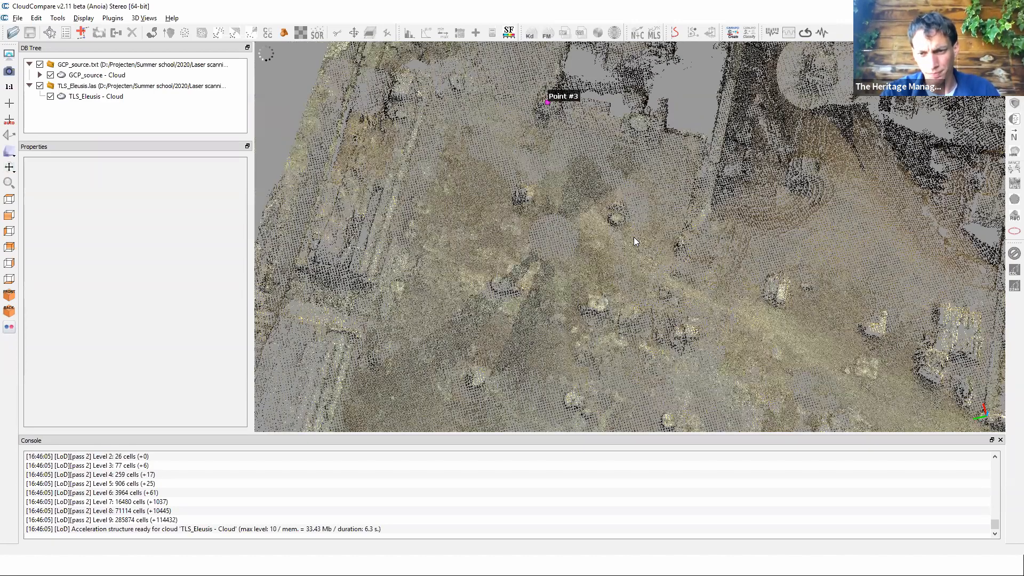
{"action": "scroll", "coordinate": [634, 241], "scroll_direction": "down", "scroll_amount": 2}
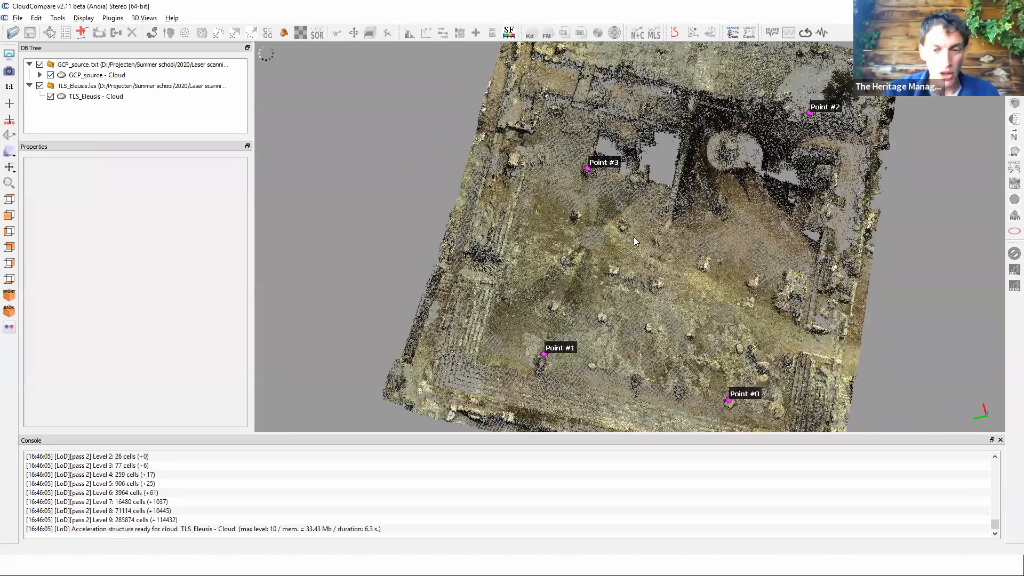
{"action": "scroll", "coordinate": [634, 241], "scroll_direction": "down", "scroll_amount": 1}
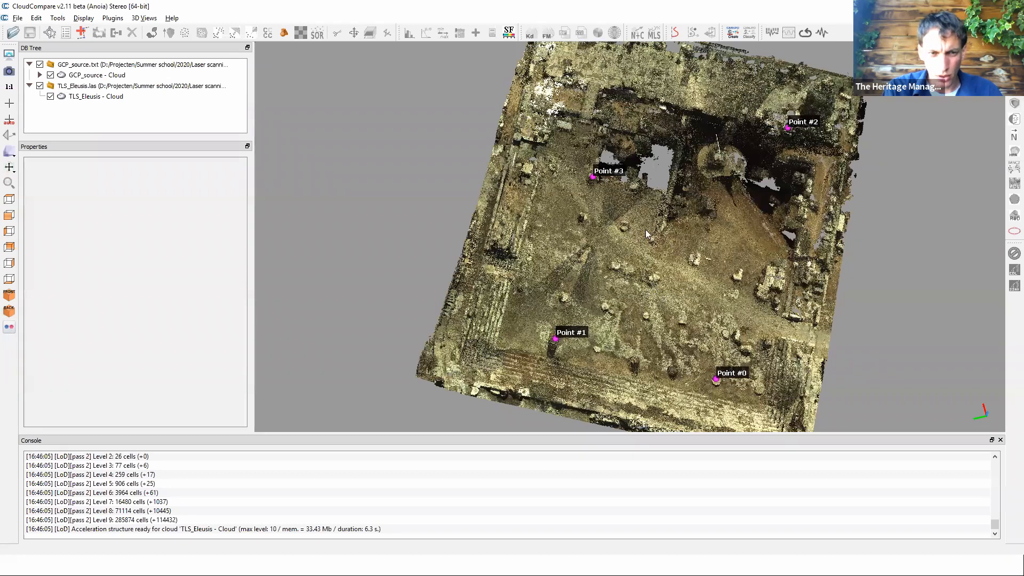
Inspect the TLS_Eleusis cloud from a tilted overview down to the ground between Point #1 and Point #3.
{"action": "left_click_drag", "start_coordinate": [350, 149], "coordinate": [708, 329]}
{"action": "scroll", "coordinate": [708, 330], "scroll_direction": "up", "scroll_amount": 2}
{"action": "right_click_drag", "start_coordinate": [709, 329], "coordinate": [691, 315]}
{"action": "scroll", "coordinate": [708, 329], "scroll_direction": "down", "scroll_amount": 1}
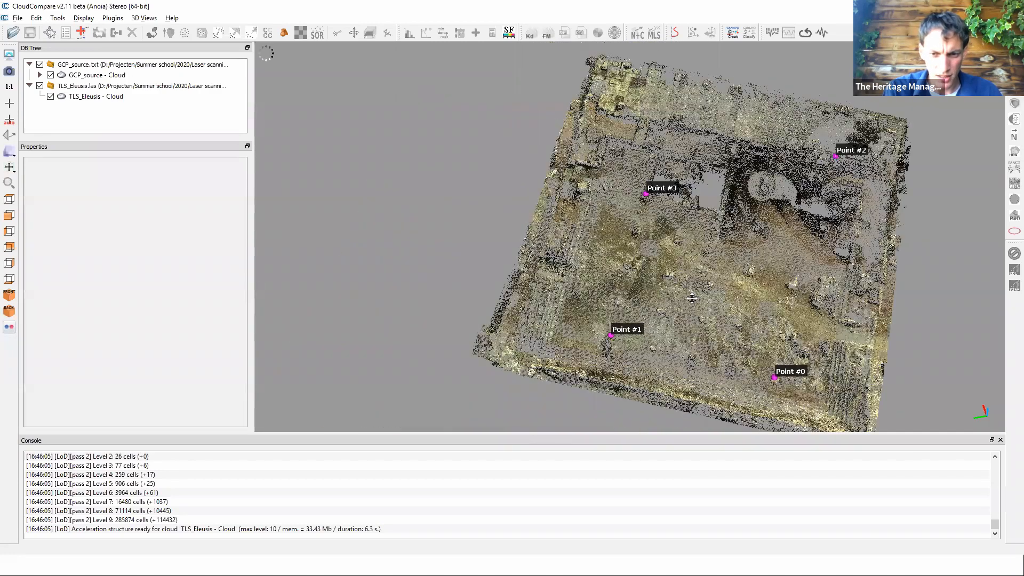
{"action": "left_click_drag", "start_coordinate": [691, 315], "coordinate": [692, 300]}
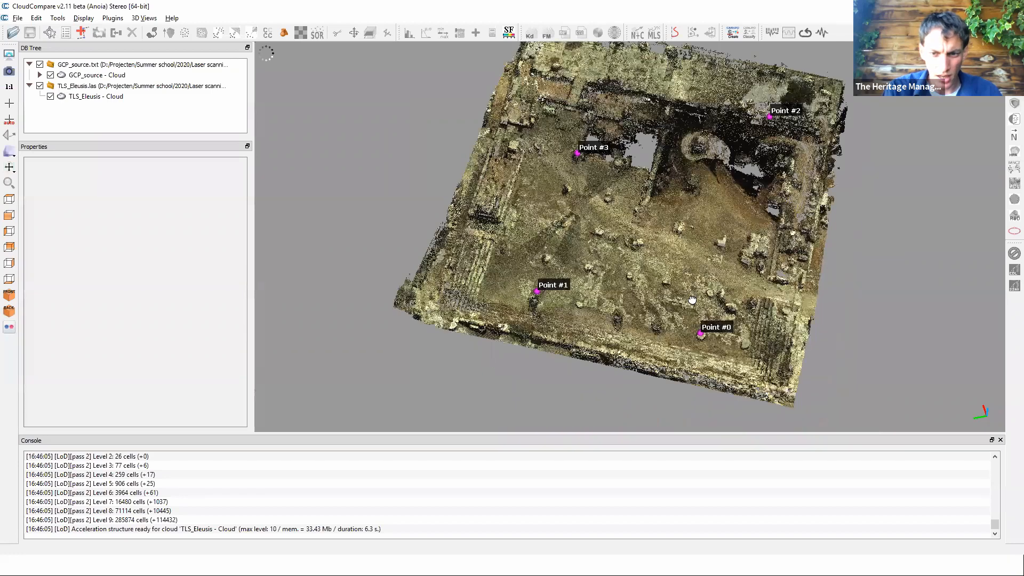
{"action": "scroll", "coordinate": [693, 301], "scroll_direction": "up", "scroll_amount": 1}
{"action": "scroll", "coordinate": [692, 300], "scroll_direction": "up", "scroll_amount": 2}
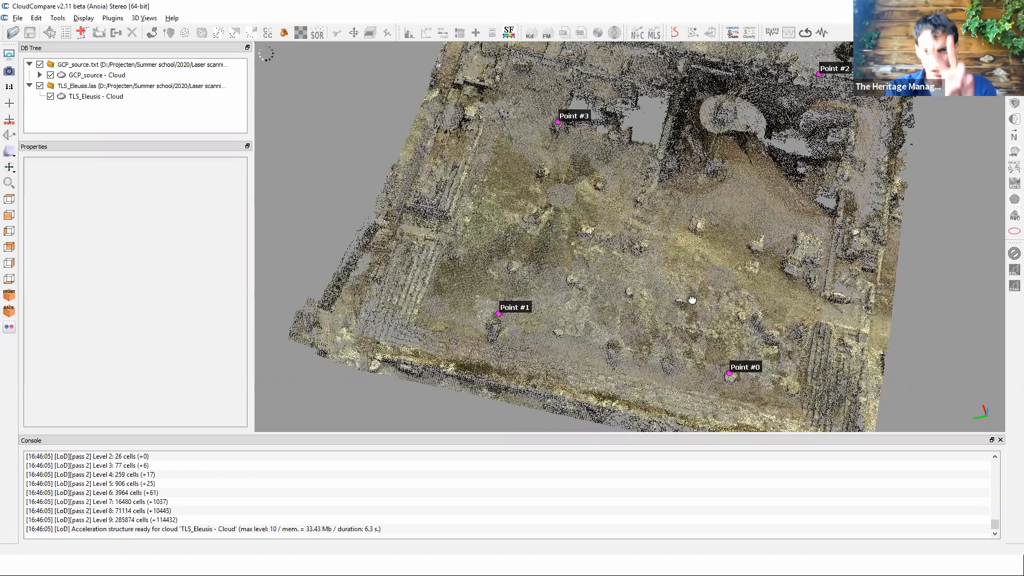
{"action": "scroll", "coordinate": [692, 301], "scroll_direction": "up", "scroll_amount": 2}
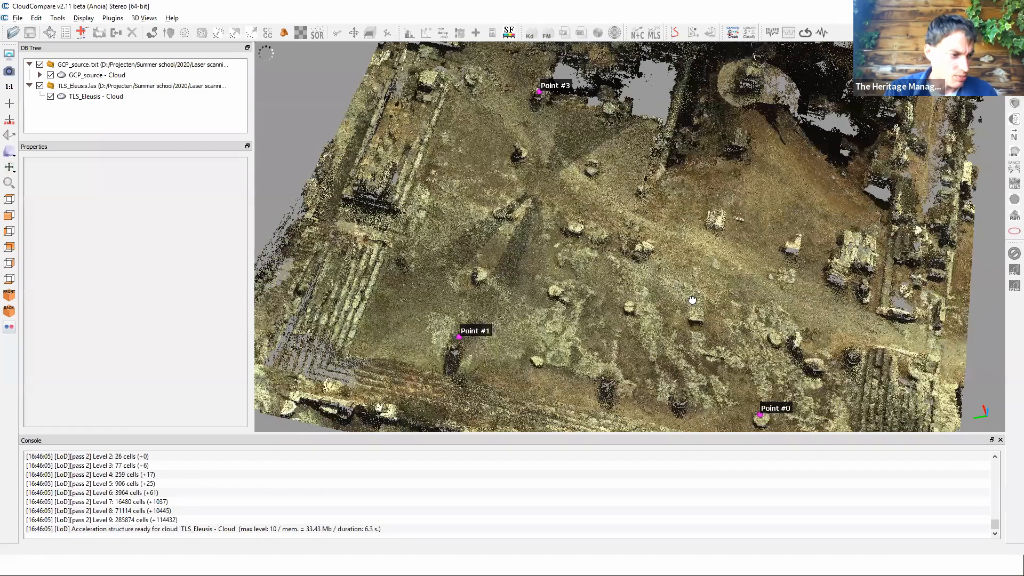
{"action": "scroll", "coordinate": [692, 300], "scroll_direction": "up", "scroll_amount": 1}
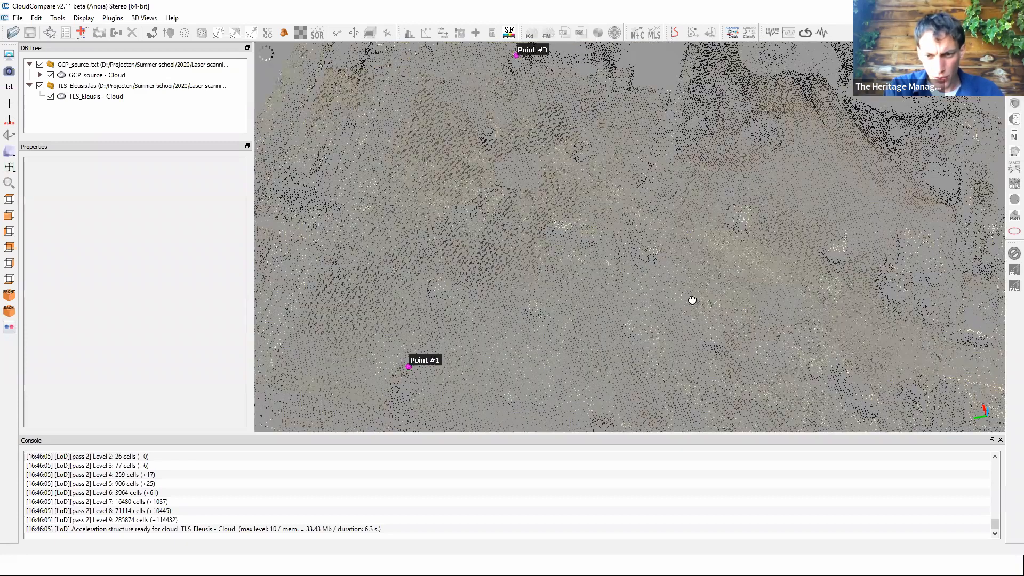
{"action": "scroll", "coordinate": [693, 301], "scroll_direction": "up", "scroll_amount": 3}
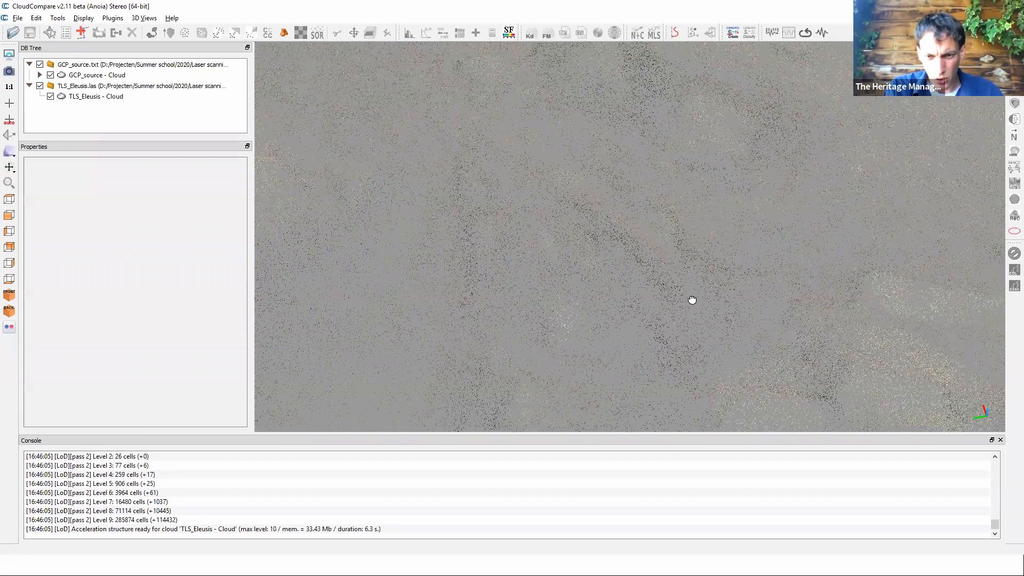
Increase the default point size of the 3D view for a close-up of the stone blocks in the scan.
{"action": "left_click_drag", "start_coordinate": [692, 301], "coordinate": [503, 398]}
{"action": "scroll", "coordinate": [581, 286], "scroll_direction": "up", "scroll_amount": 2}
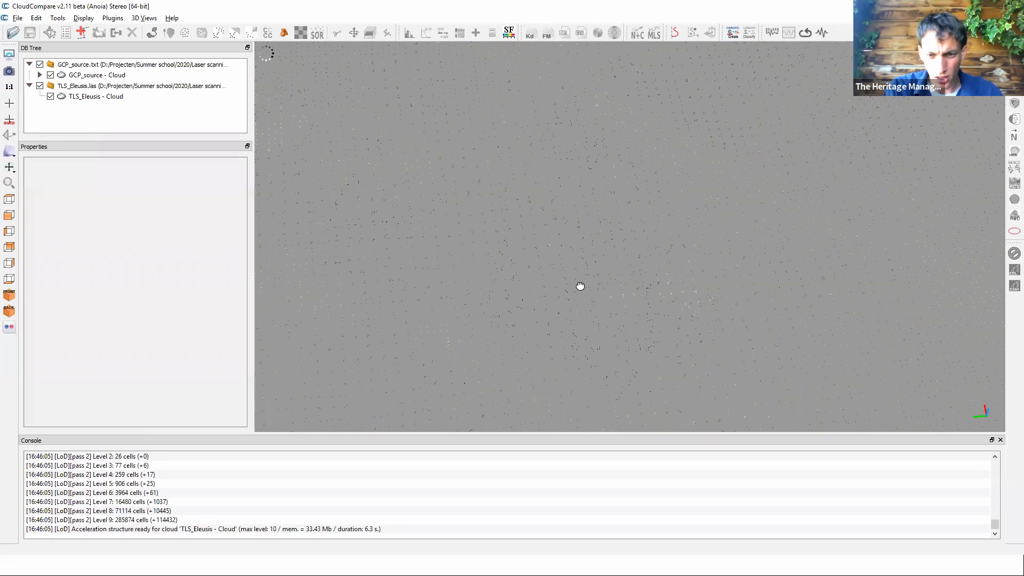
{"action": "right_click_drag", "start_coordinate": [581, 286], "coordinate": [456, 210]}
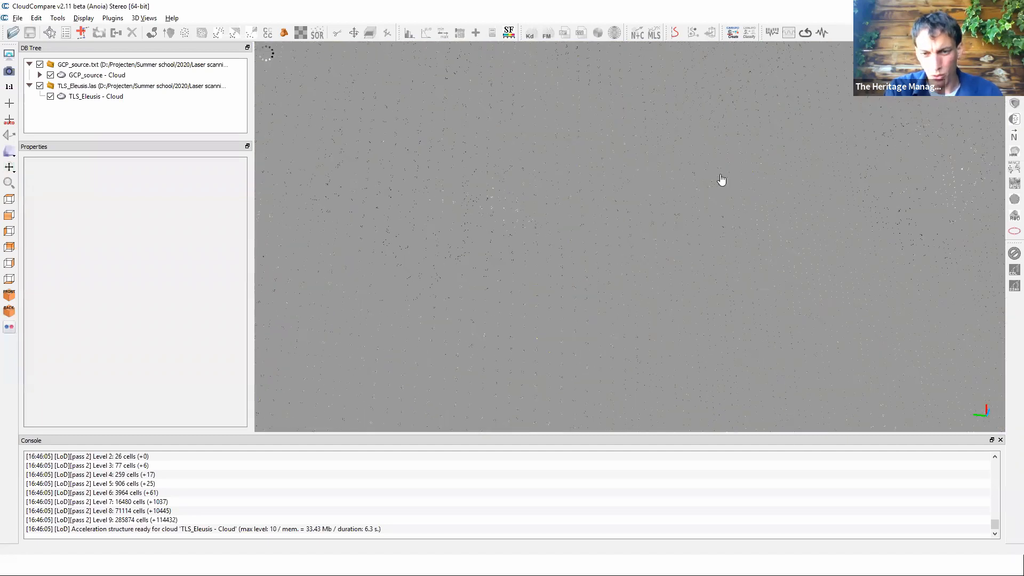
{"action": "left_click_drag", "start_coordinate": [677, 208], "coordinate": [652, 184]}
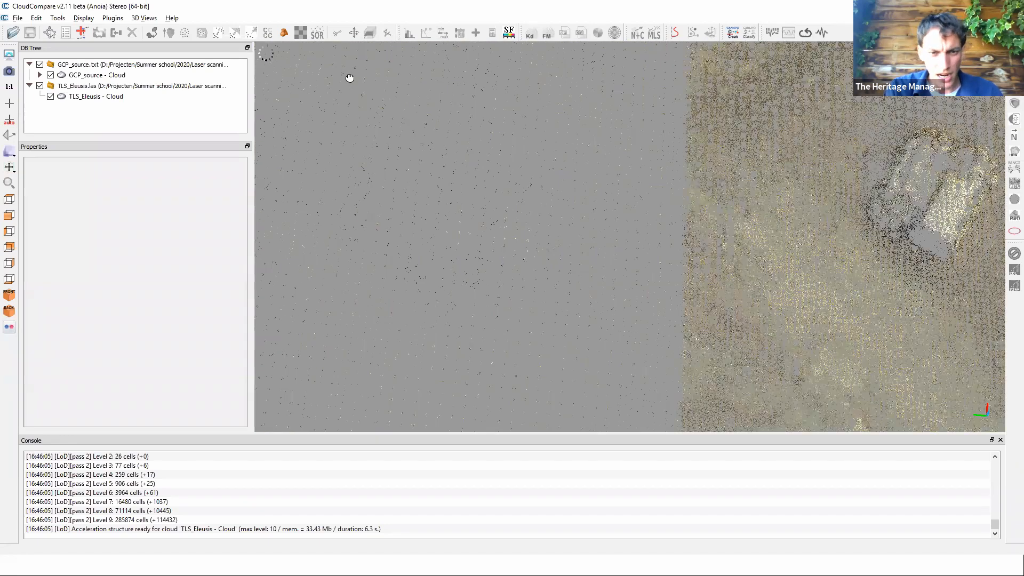
{"action": "mouse_move", "coordinate": [313, 56]}
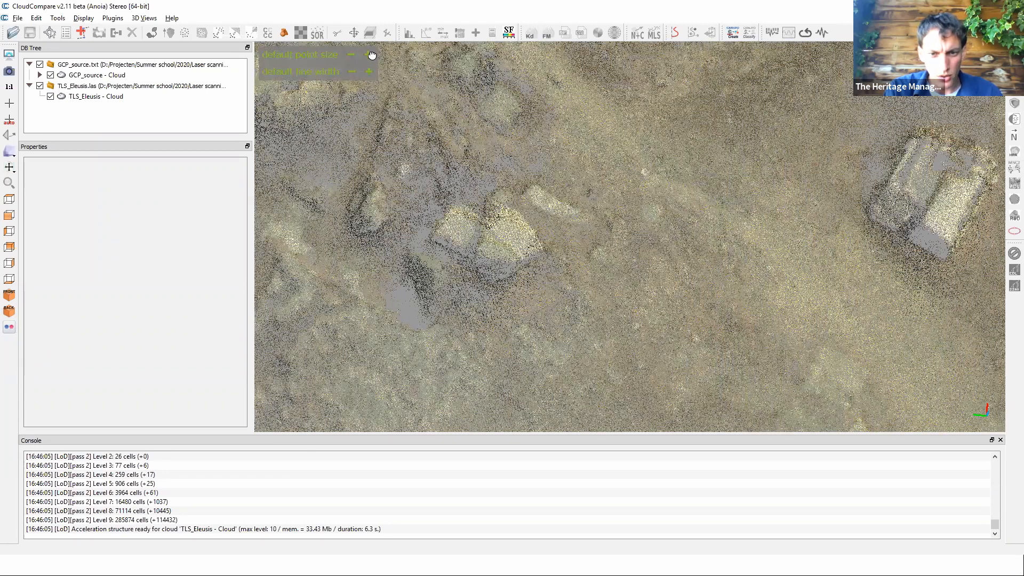
{"action": "double_click", "coordinate": [372, 55]}
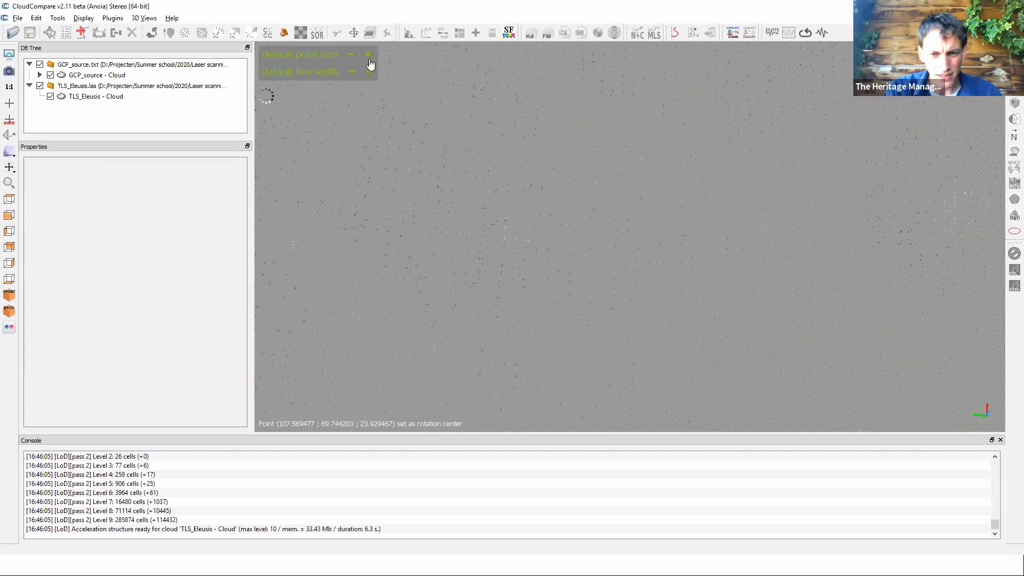
{"action": "left_click", "coordinate": [373, 56]}
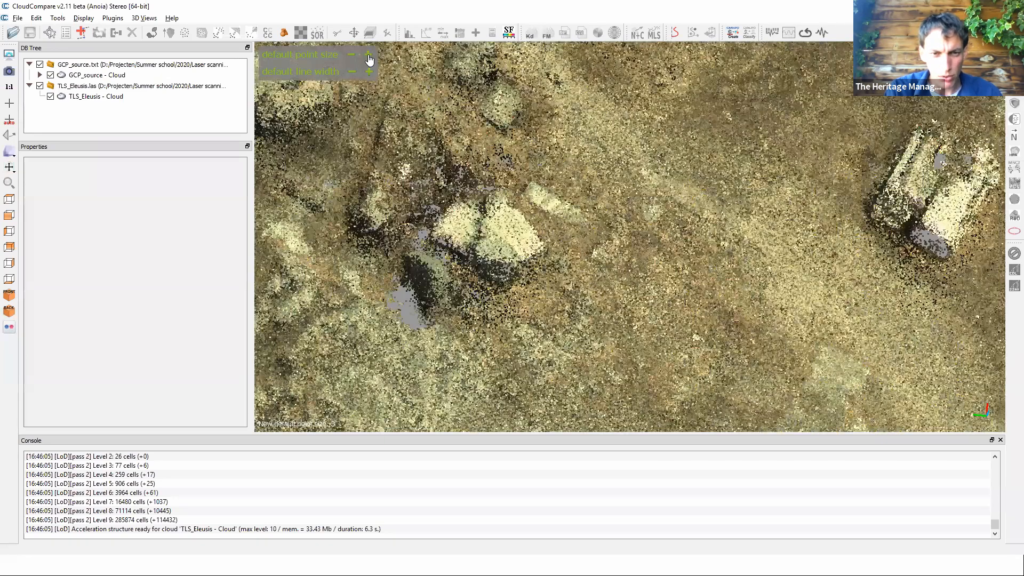
Reduce the default point size of the 3D view to 1 and return to an overview of the scan.
{"action": "left_click", "coordinate": [351, 55]}
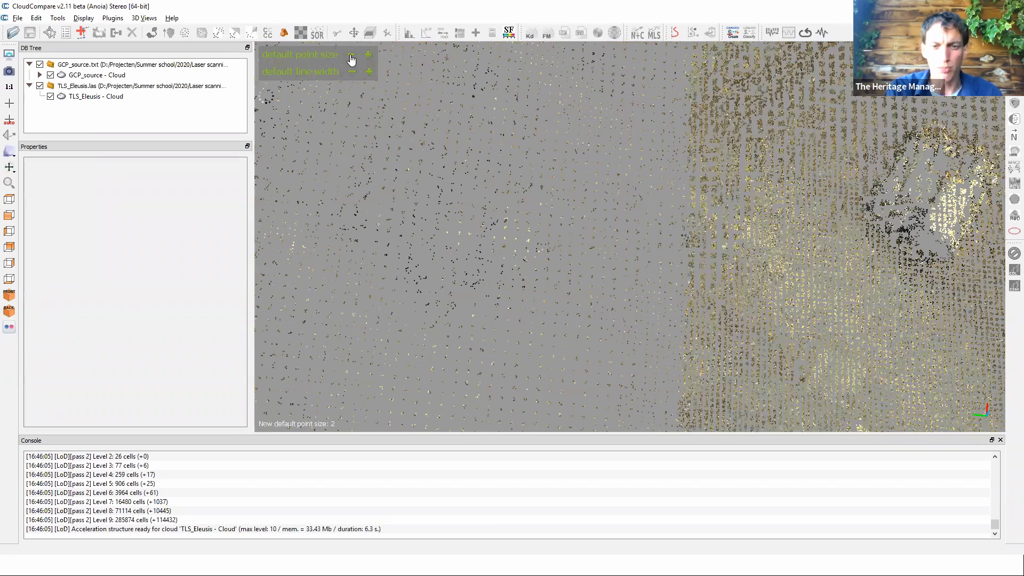
{"action": "left_click", "coordinate": [351, 56]}
{"action": "left_click", "coordinate": [351, 56]}
{"action": "double_click", "coordinate": [531, 162]}
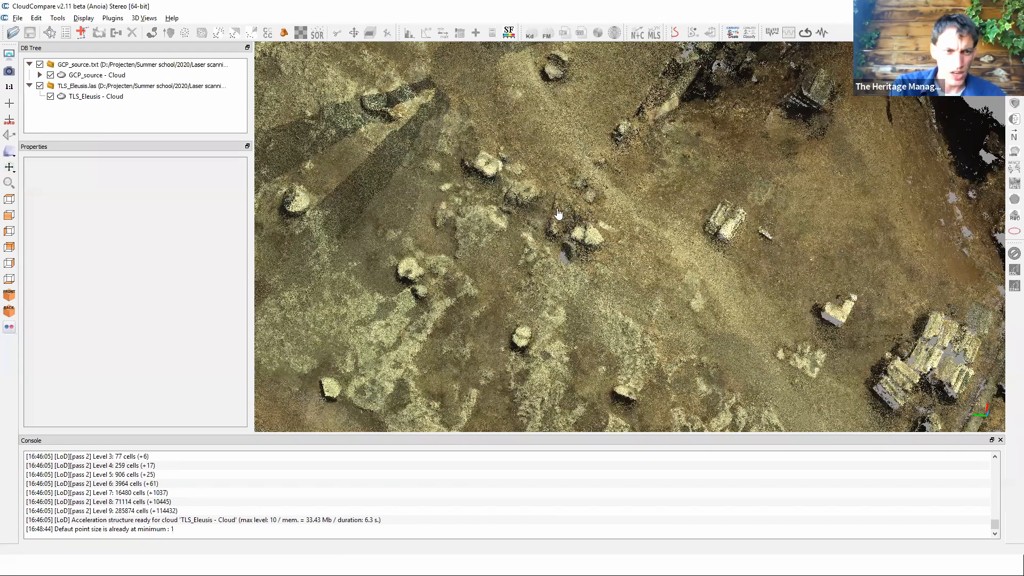
{"action": "scroll", "coordinate": [775, 256], "scroll_direction": "down", "scroll_amount": 2}
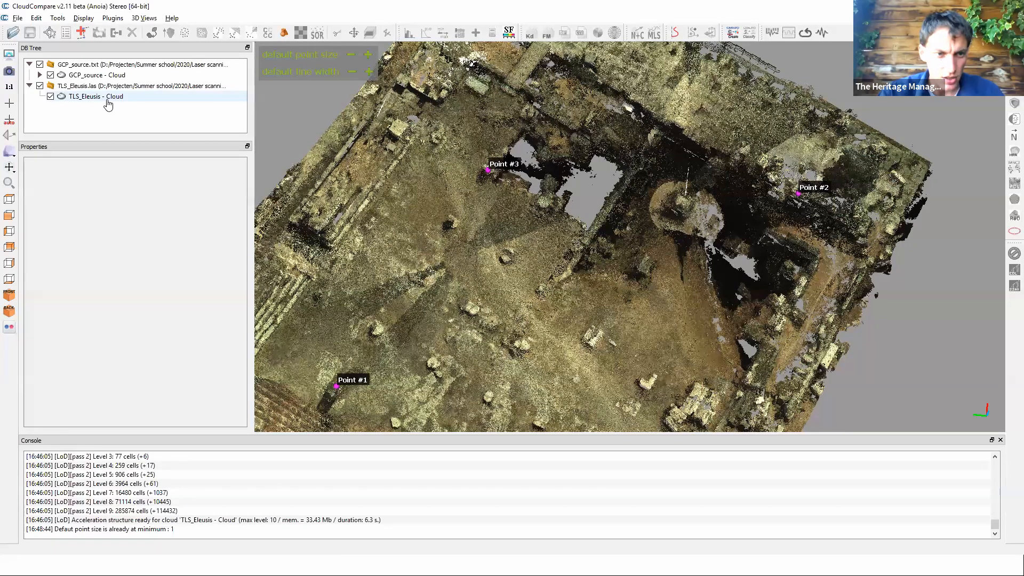
Select the TLS_Eleusis cloud and switch its Visible property off and on again.
{"action": "left_click", "coordinate": [108, 101]}
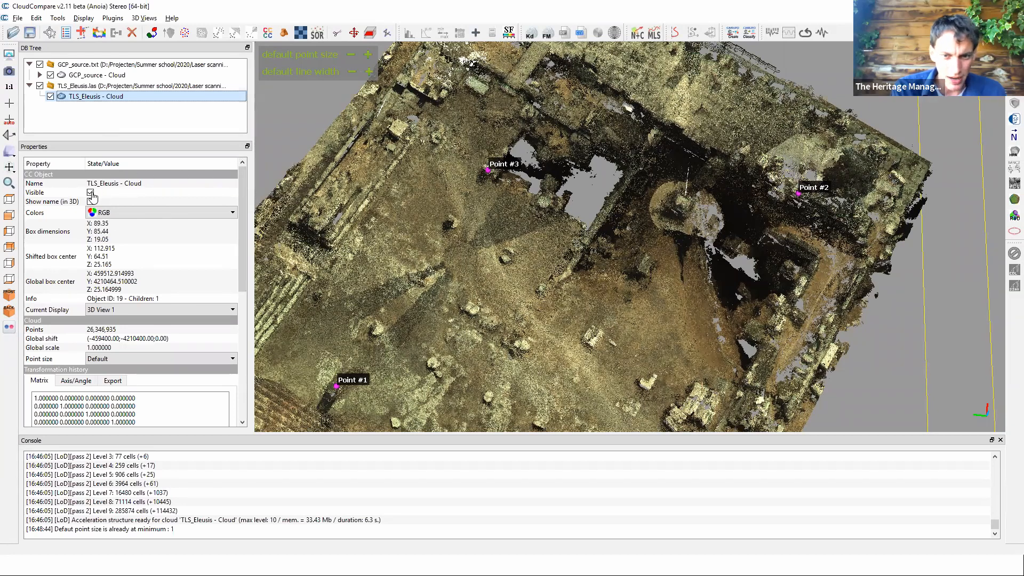
{"action": "left_click", "coordinate": [90, 193]}
{"action": "left_click", "coordinate": [90, 193]}
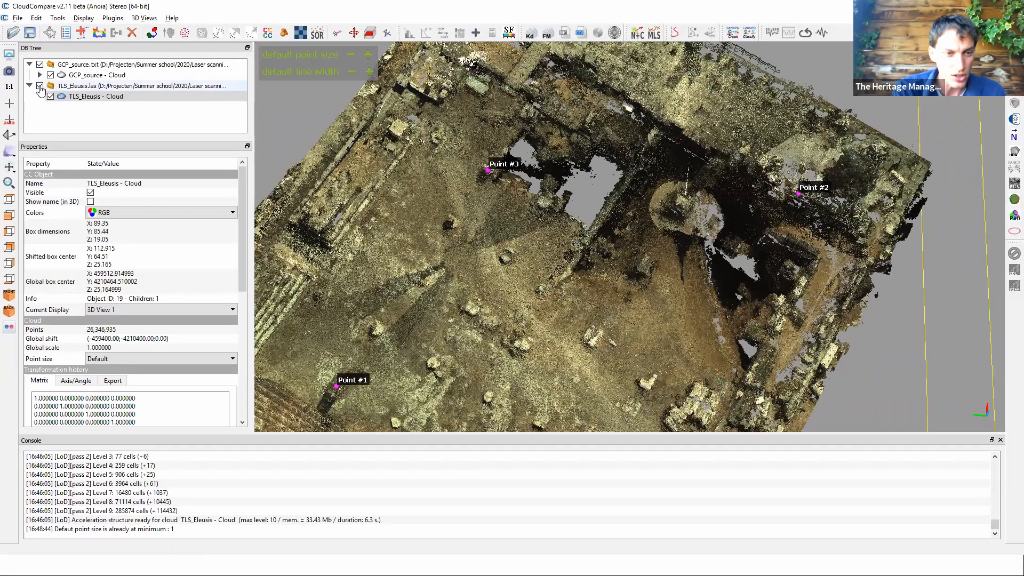
Hide and show again the TLS_Eleusis.las group and the cloud inside it in the object tree.
{"action": "left_click", "coordinate": [40, 86]}
{"action": "left_click", "coordinate": [40, 86]}
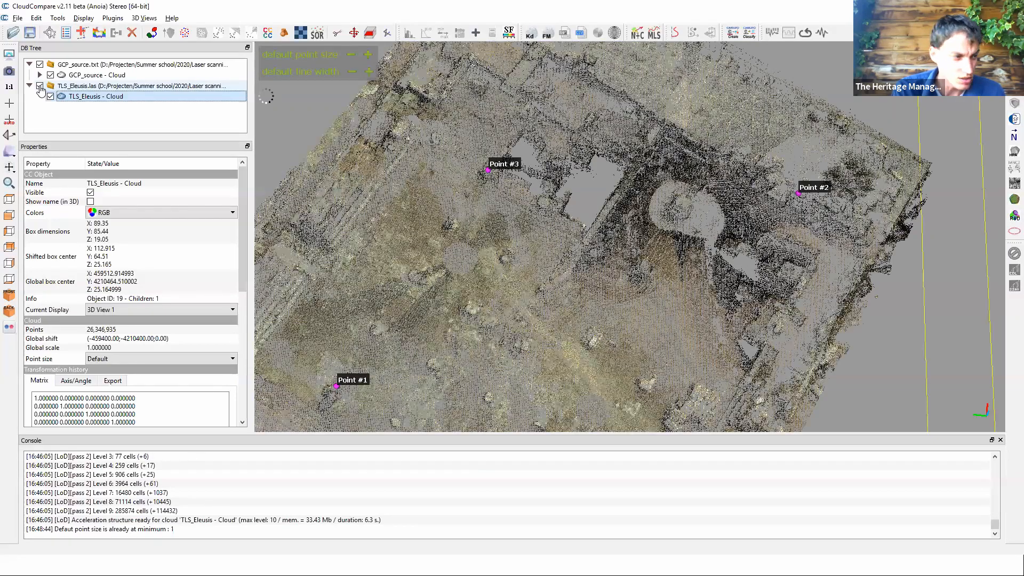
{"action": "left_click", "coordinate": [40, 86]}
{"action": "left_click", "coordinate": [40, 86]}
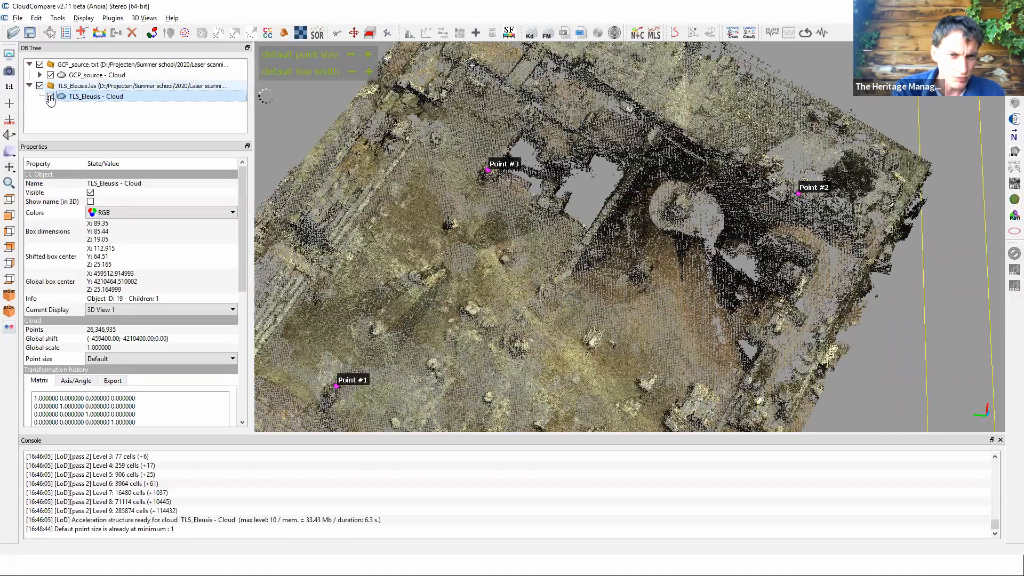
{"action": "left_click", "coordinate": [50, 97]}
{"action": "left_click", "coordinate": [50, 97]}
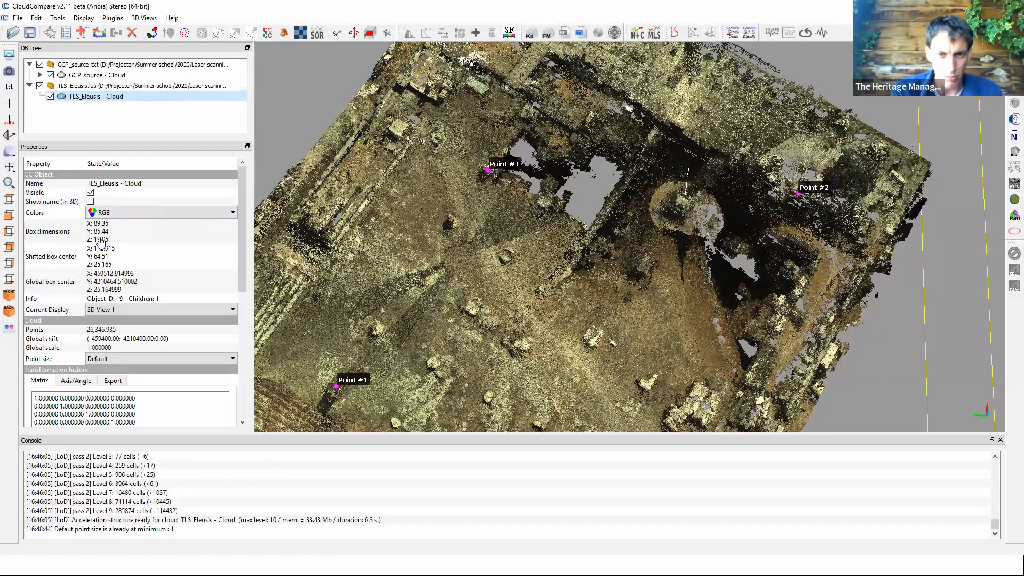
Look through the TLS_Eleusis cloud's properties, from box dimensions and global shift to the transformation history and LAS metadata.
{"action": "scroll", "coordinate": [398, 275], "scroll_direction": "down", "scroll_amount": 5}
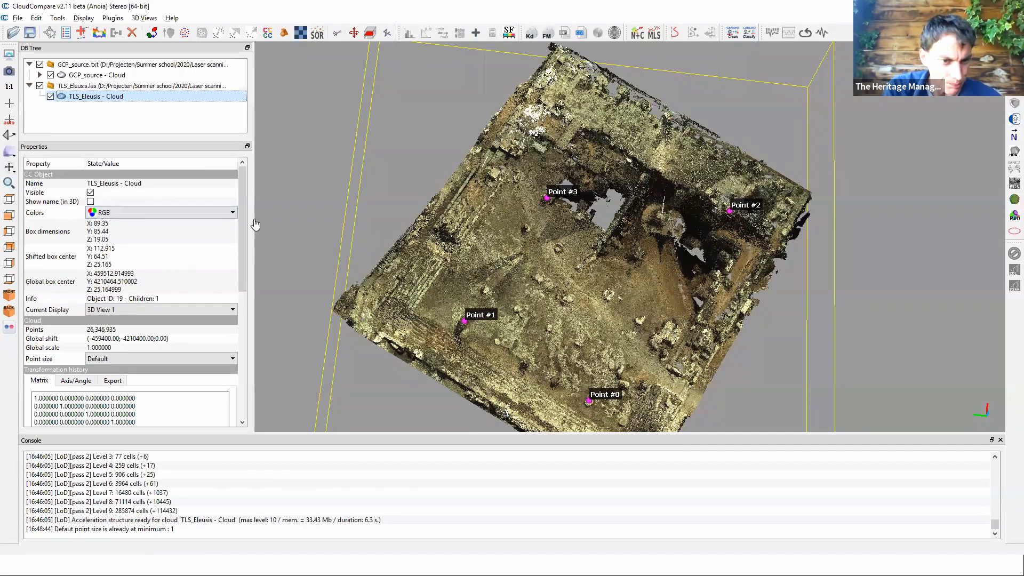
{"action": "left_click_drag", "start_coordinate": [242, 225], "coordinate": [245, 277]}
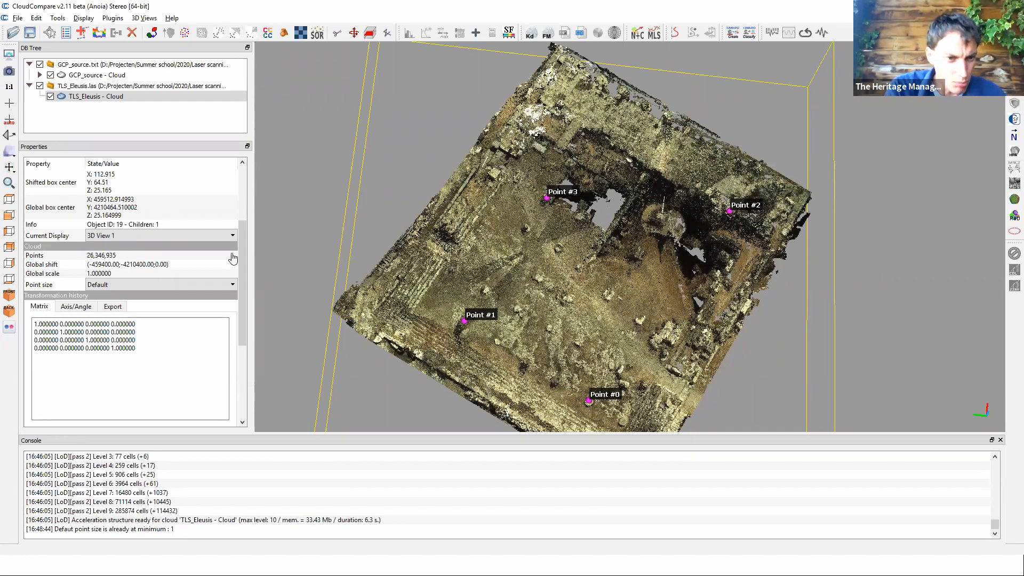
{"action": "left_click_drag", "start_coordinate": [242, 249], "coordinate": [250, 320]}
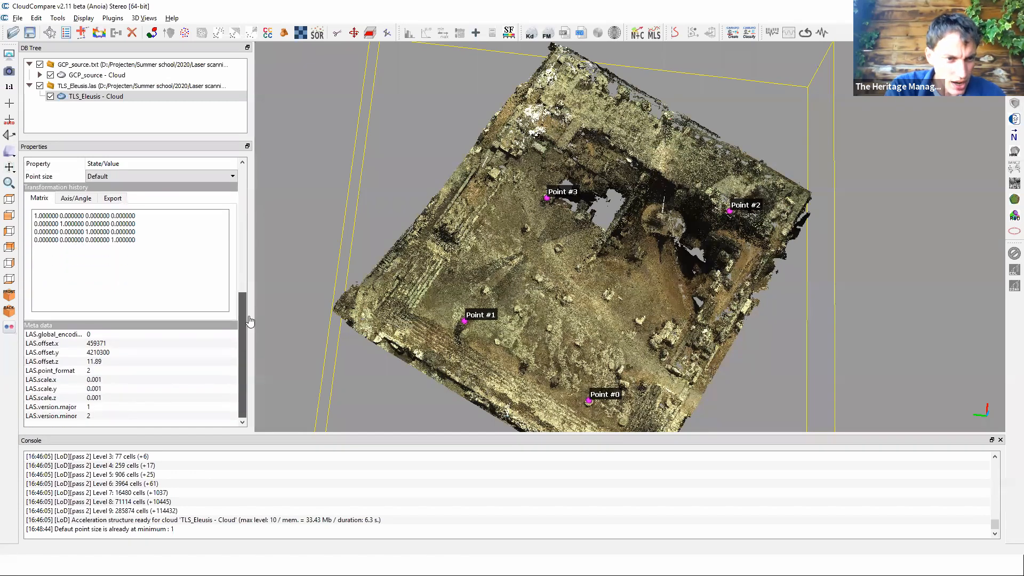
{"action": "scroll", "coordinate": [180, 375], "scroll_direction": "up", "scroll_amount": 1}
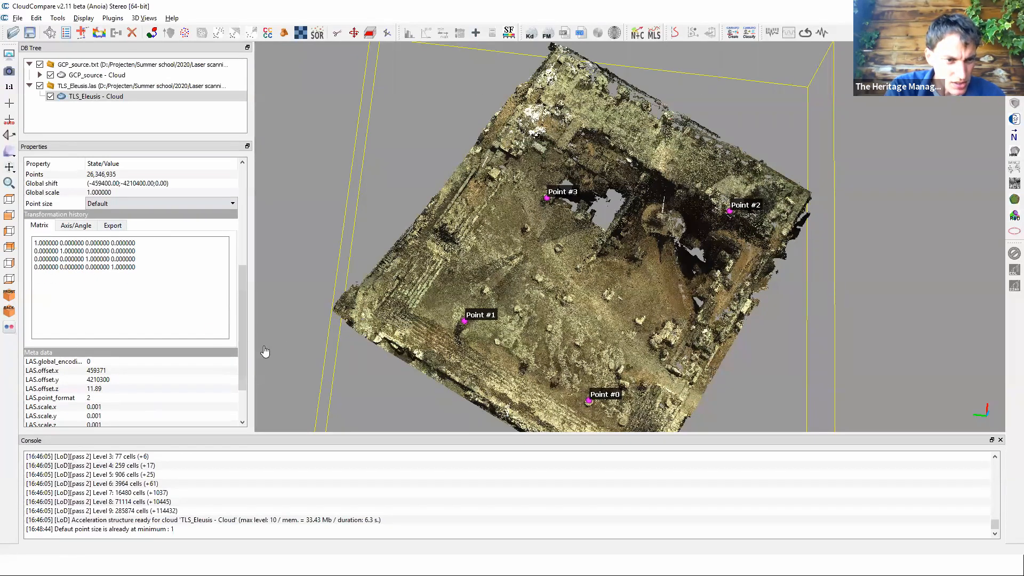
{"action": "left_click_drag", "start_coordinate": [244, 333], "coordinate": [236, 216]}
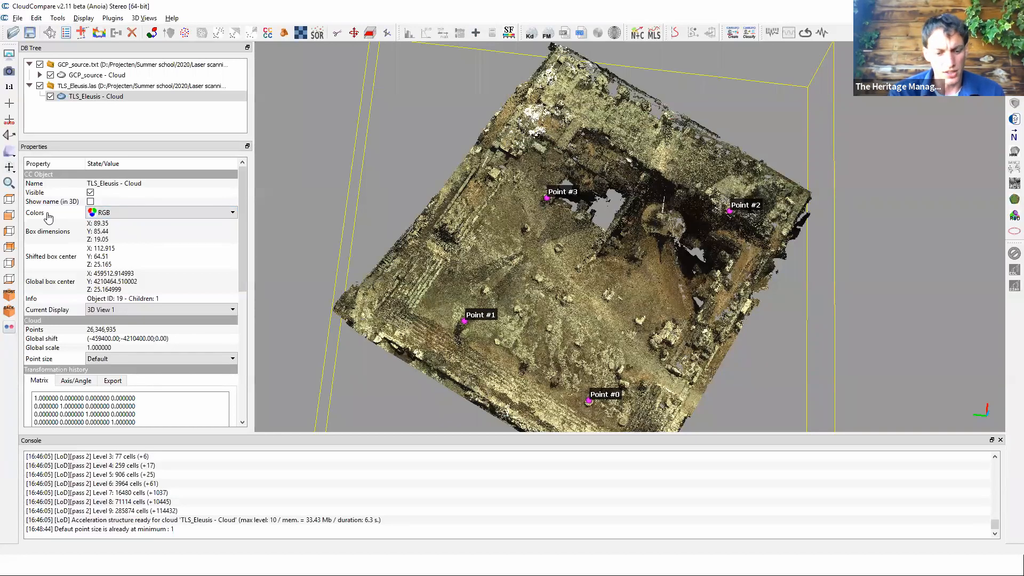
Display the TLS_Eleusis cloud with colors set to None, and restore its RGB colors.
{"action": "left_click", "coordinate": [134, 213]}
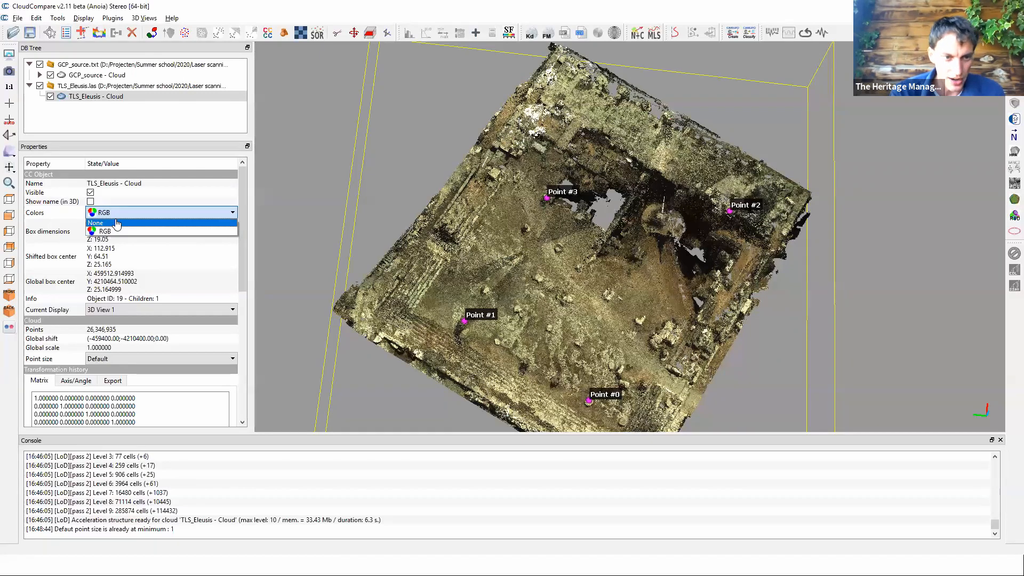
{"action": "left_click", "coordinate": [114, 223]}
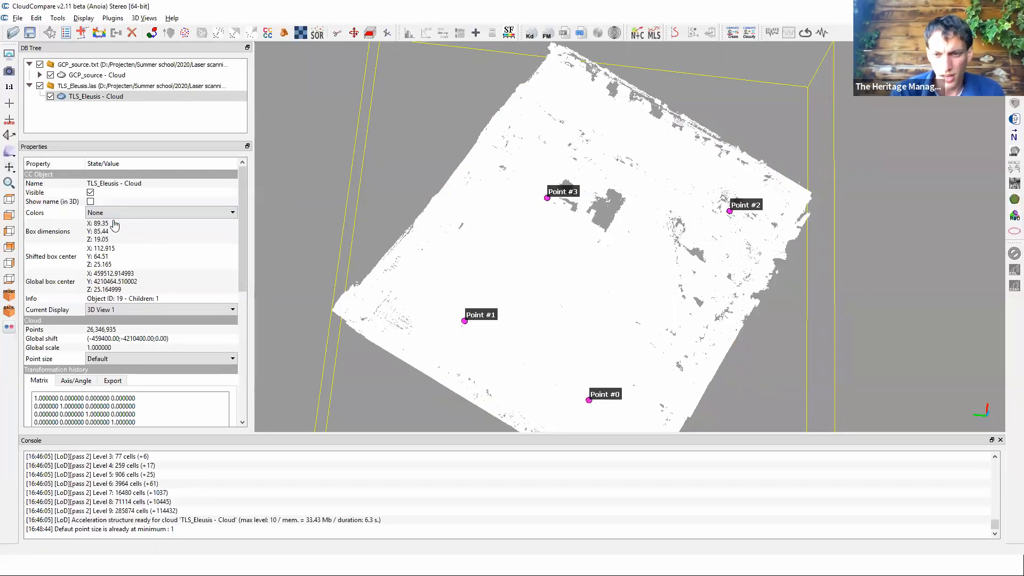
{"action": "left_click", "coordinate": [145, 214]}
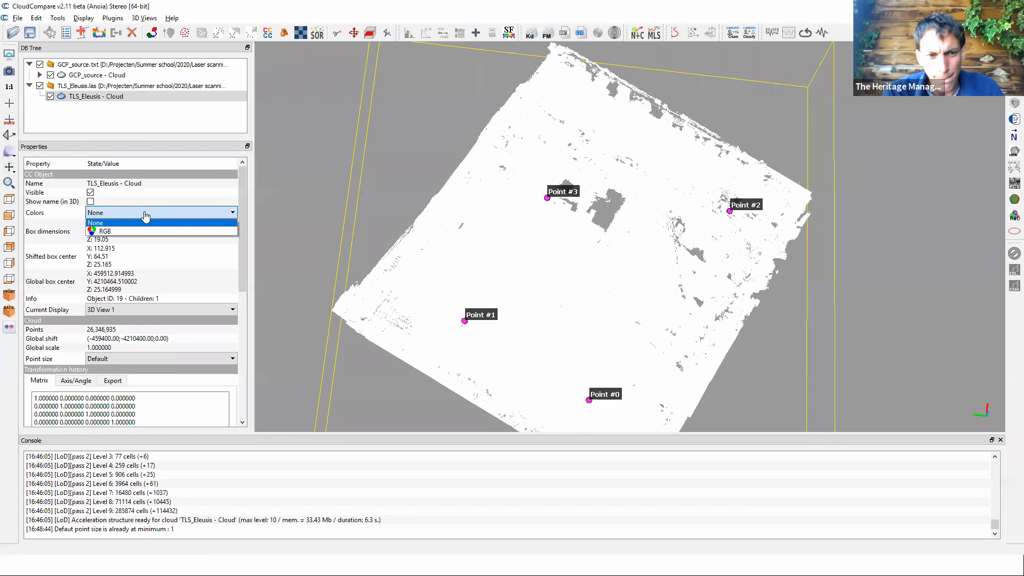
{"action": "left_click", "coordinate": [122, 231]}
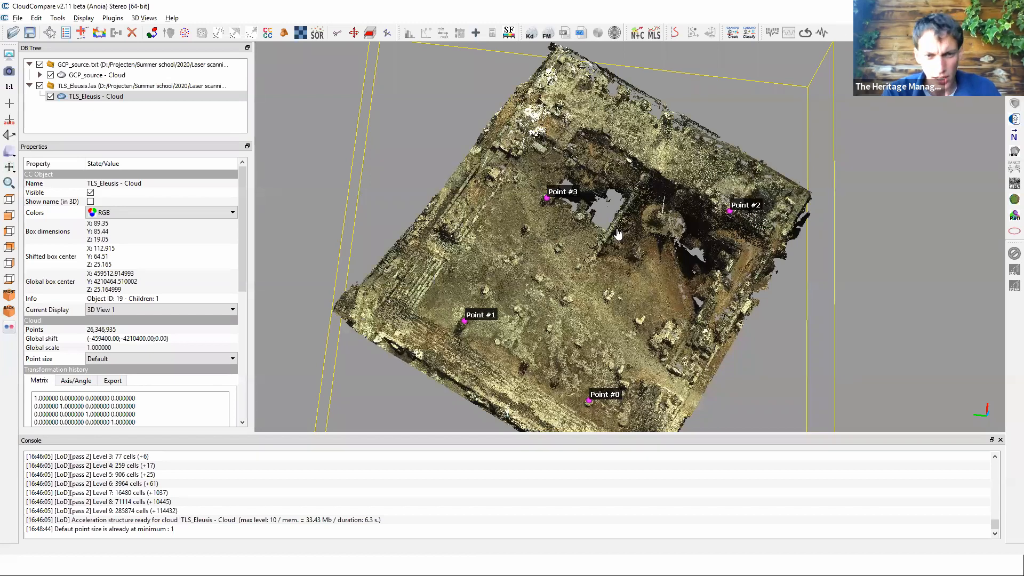
{"action": "left_click", "coordinate": [172, 215]}
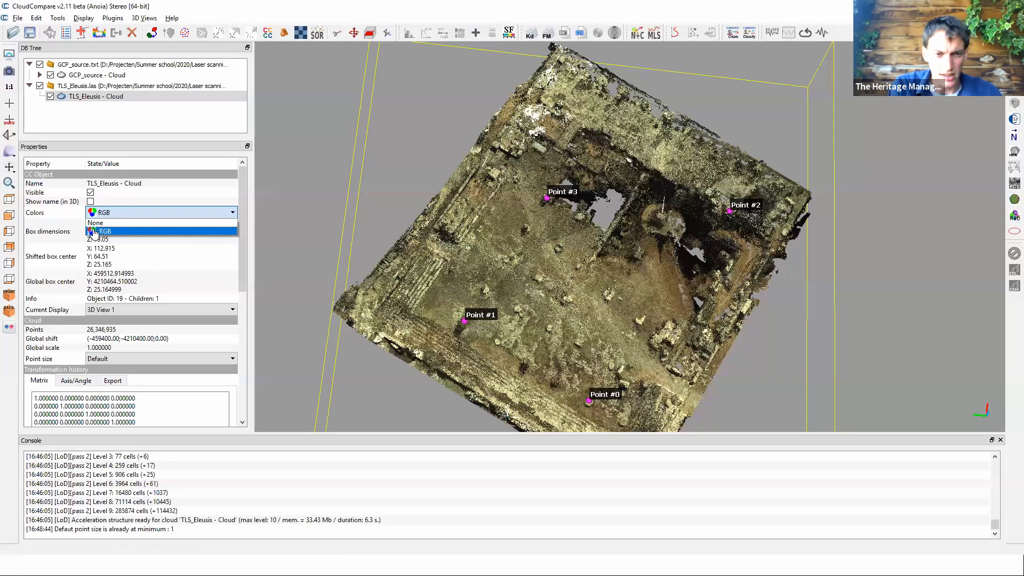
{"action": "left_click", "coordinate": [150, 278]}
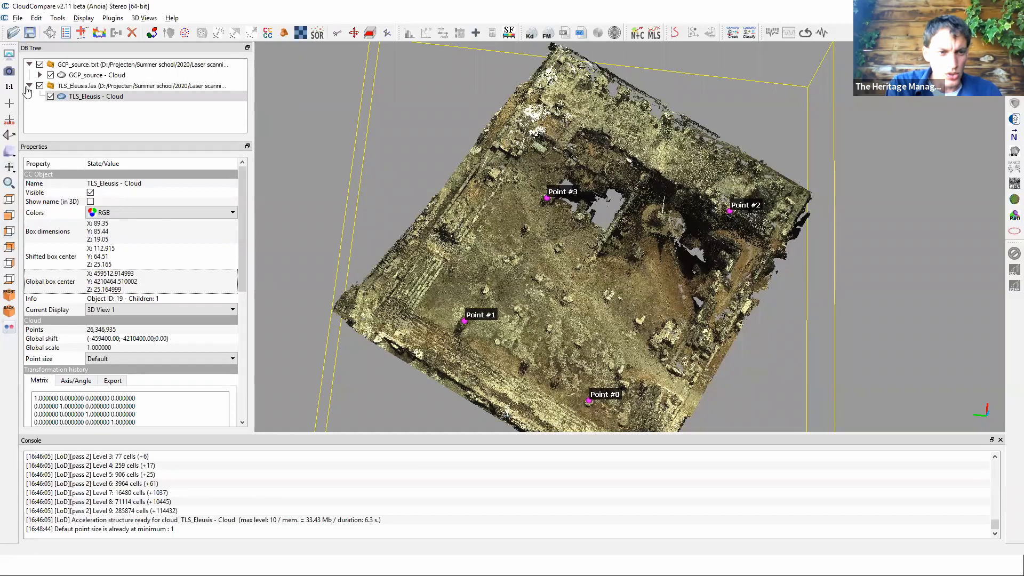
View the scan from the top, front, right side and bottom, and return to the top view.
{"action": "left_click", "coordinate": [9, 201]}
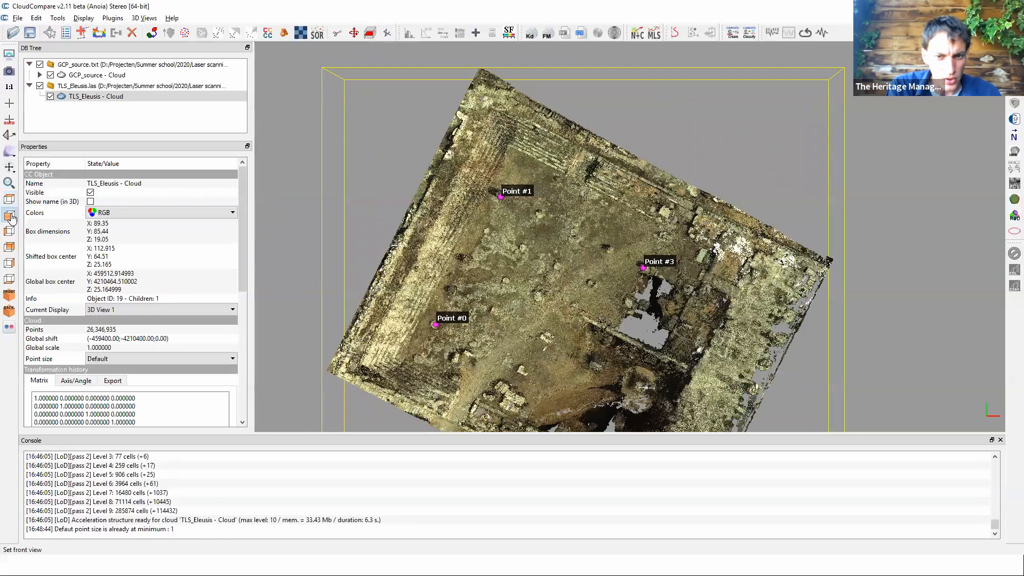
{"action": "left_click", "coordinate": [10, 216]}
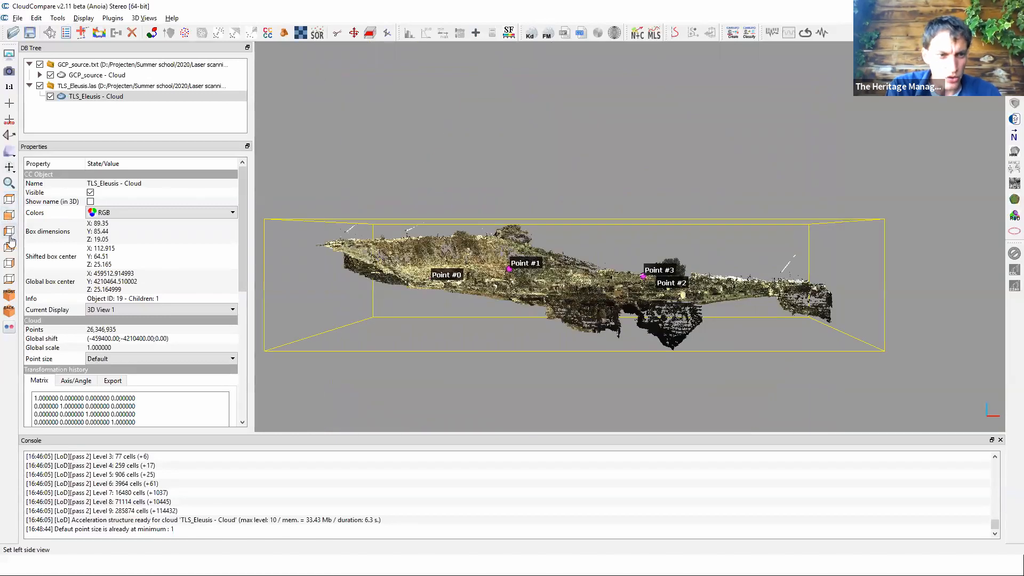
{"action": "left_click", "coordinate": [10, 265]}
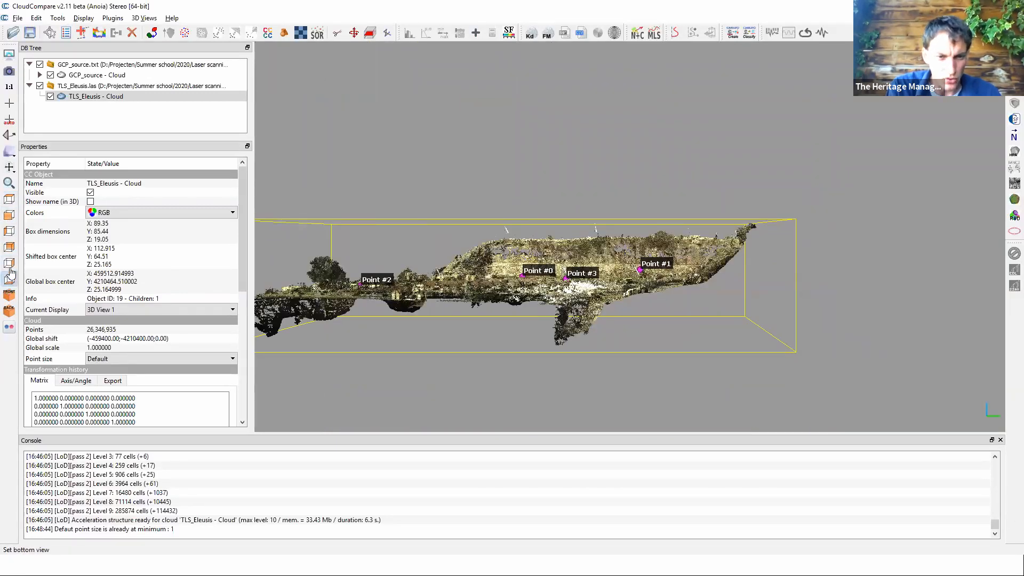
{"action": "left_click", "coordinate": [10, 284]}
{"action": "right_click_drag", "start_coordinate": [627, 327], "coordinate": [576, 248]}
{"action": "right_click_drag", "start_coordinate": [648, 224], "coordinate": [627, 271]}
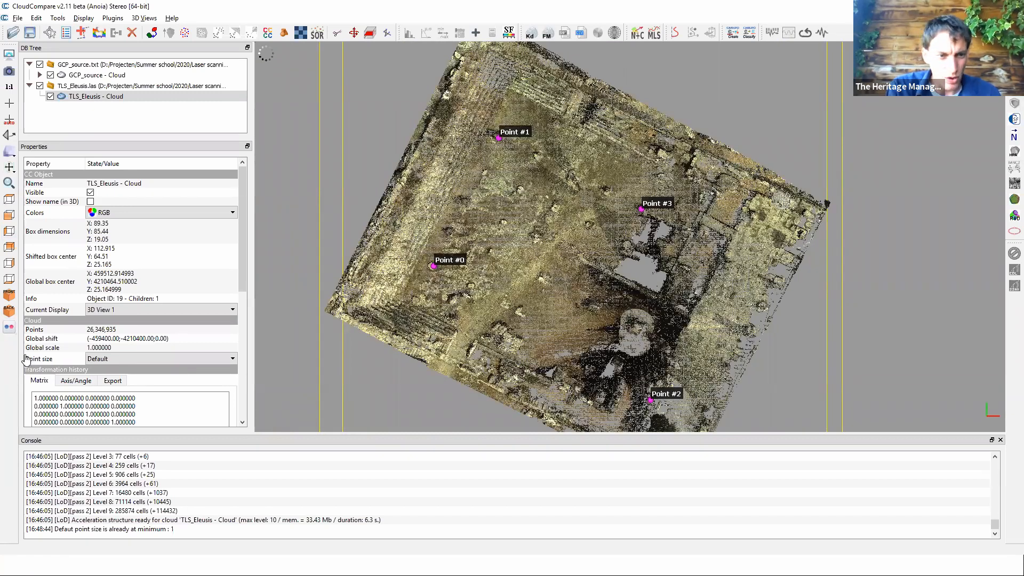
{"action": "left_click", "coordinate": [9, 200]}
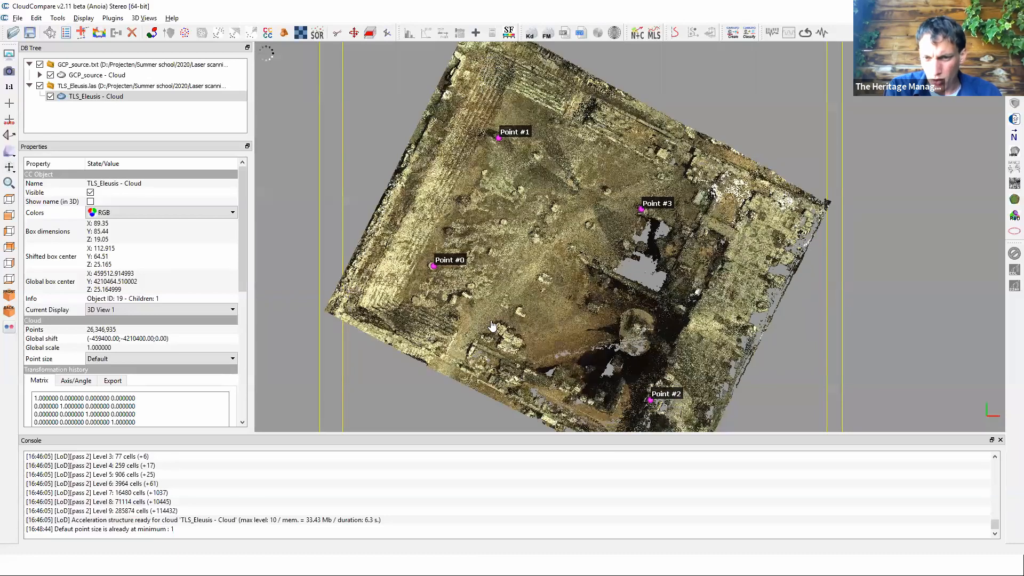
Rotate the scan to examine how the axis tripod follows its orientation, enlarging the screen to 200% with Magnifier and closing it again.
{"action": "left_click_drag", "start_coordinate": [813, 249], "coordinate": [800, 368]}
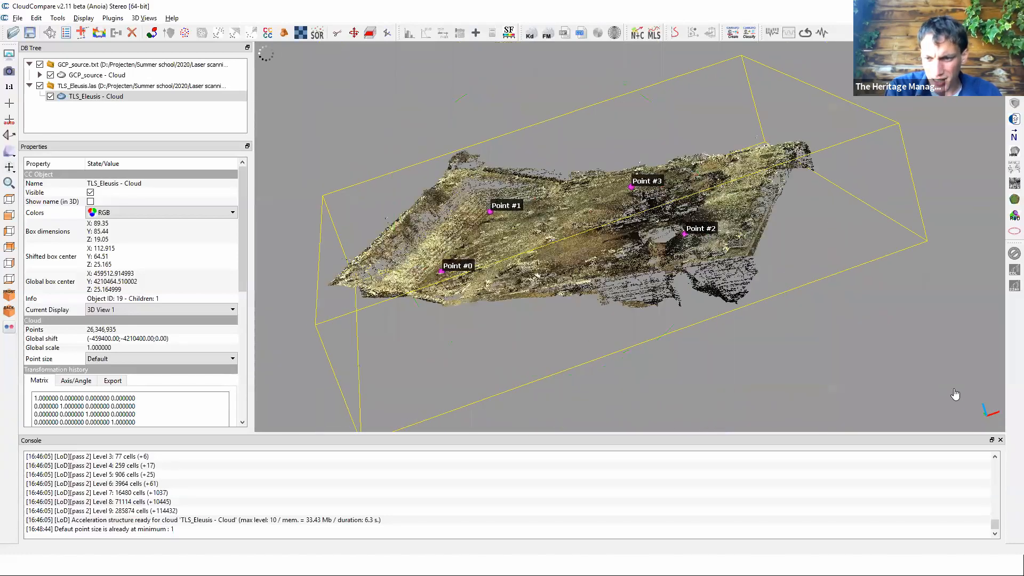
{"action": "left_click_drag", "start_coordinate": [695, 331], "coordinate": [853, 358]}
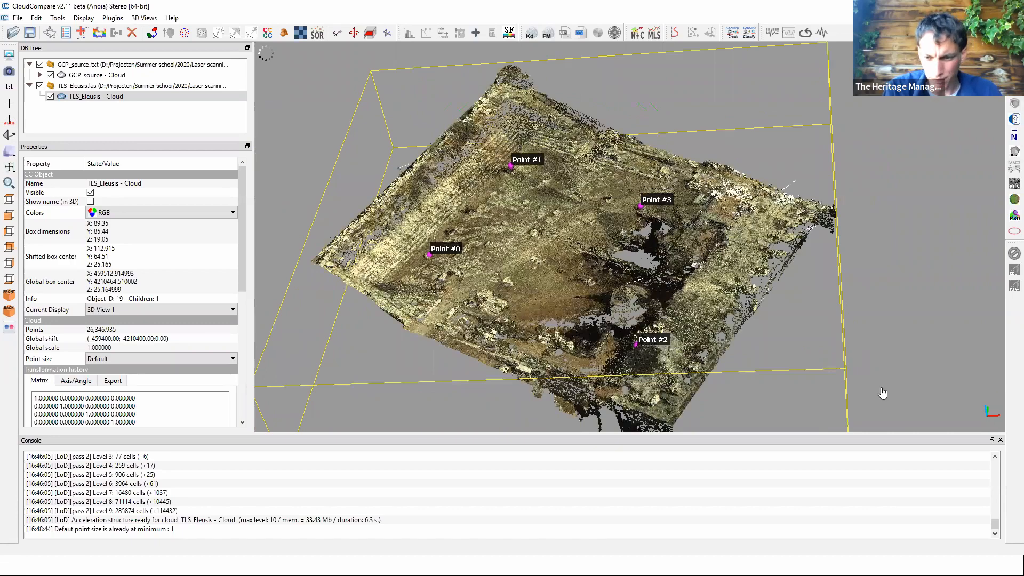
{"action": "key", "text": "super+plus"}
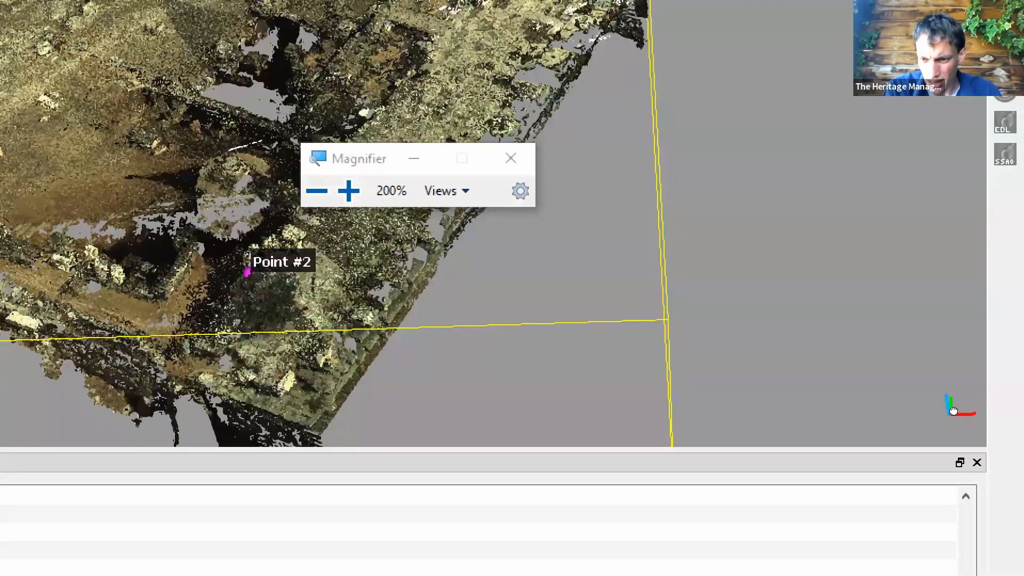
{"action": "left_click_drag", "start_coordinate": [917, 402], "coordinate": [952, 399]}
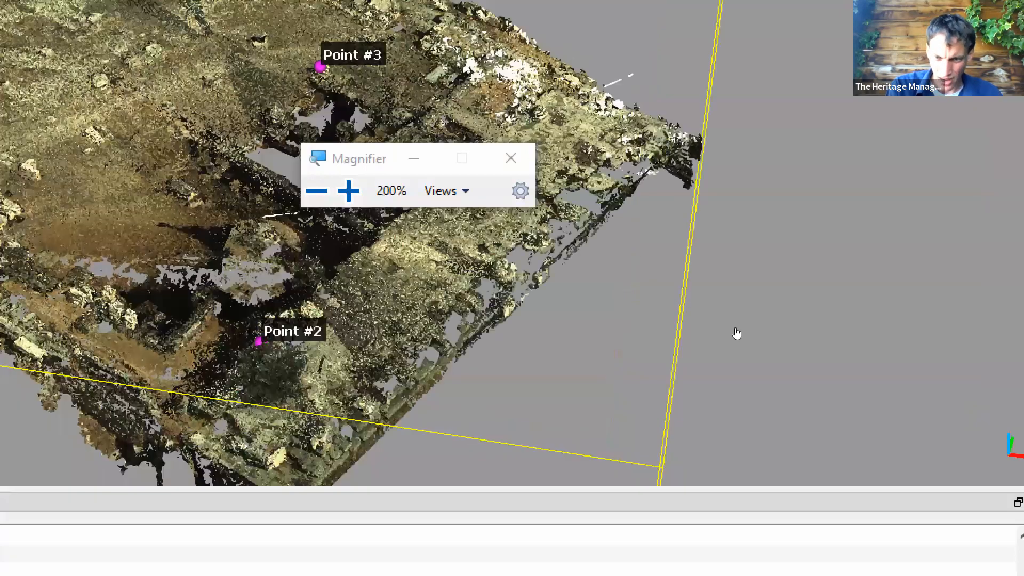
{"action": "left_click", "coordinate": [512, 157]}
{"action": "left_click_drag", "start_coordinate": [336, 296], "coordinate": [568, 284]}
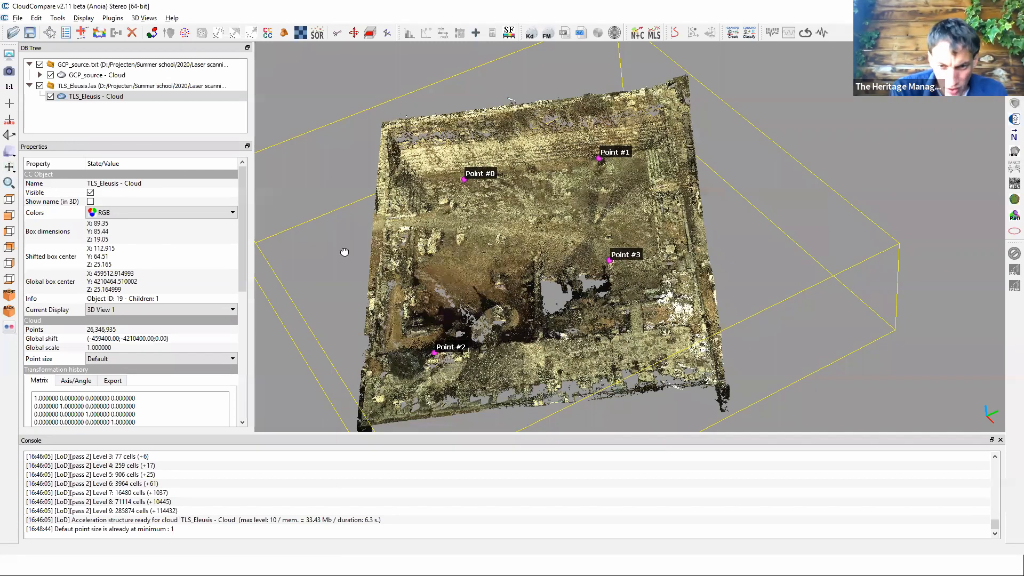
{"action": "left_click_drag", "start_coordinate": [344, 253], "coordinate": [609, 251]}
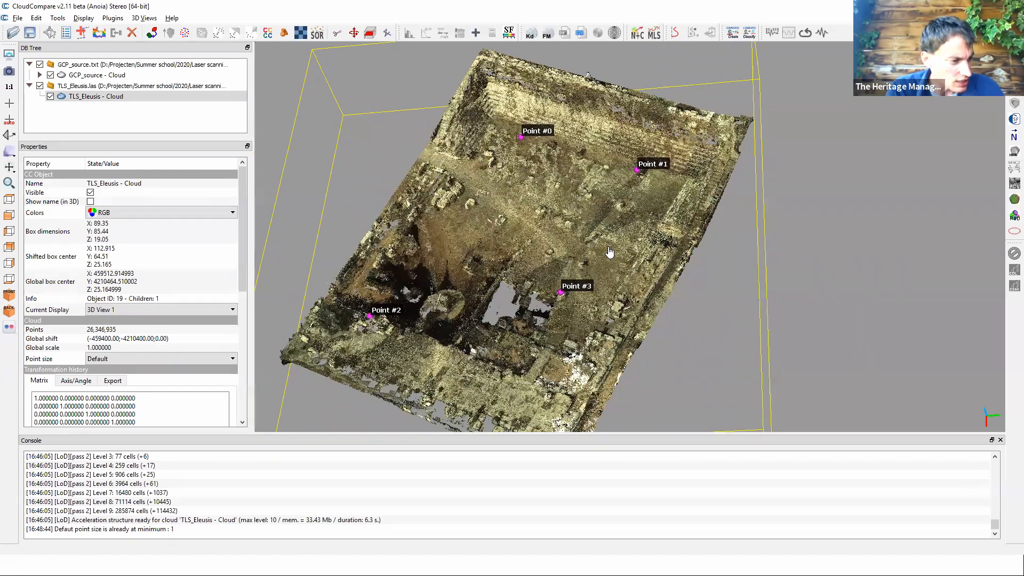
Switch to the CloudCompare presentation, look ahead at the constrained transformation slide and return to the Interactive transformation of a point cloud slide.
{"action": "key", "text": "alt+Tab"}
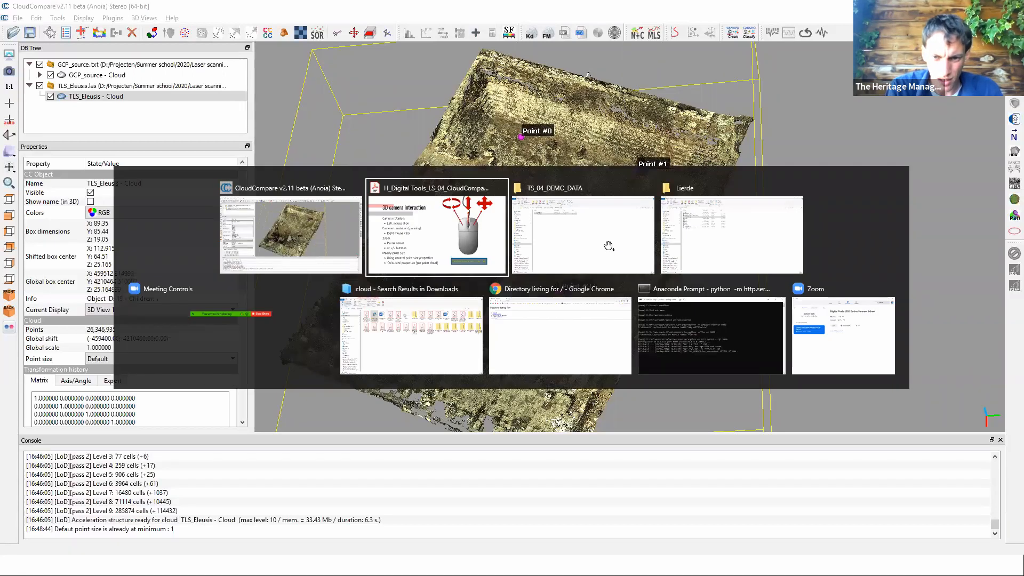
{"action": "key", "text": "Right"}
{"action": "key", "text": "Right"}
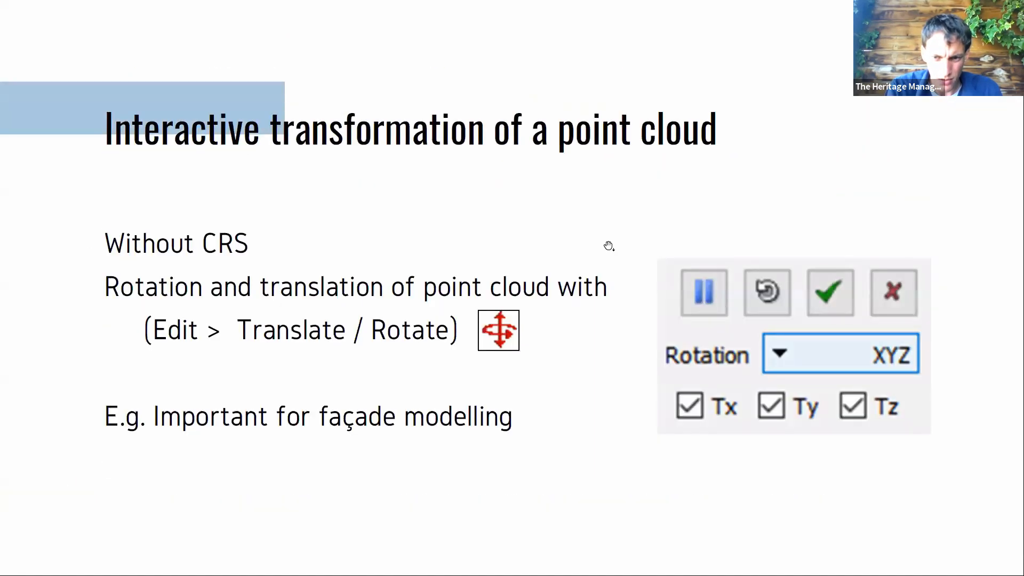
{"action": "key", "text": "Right"}
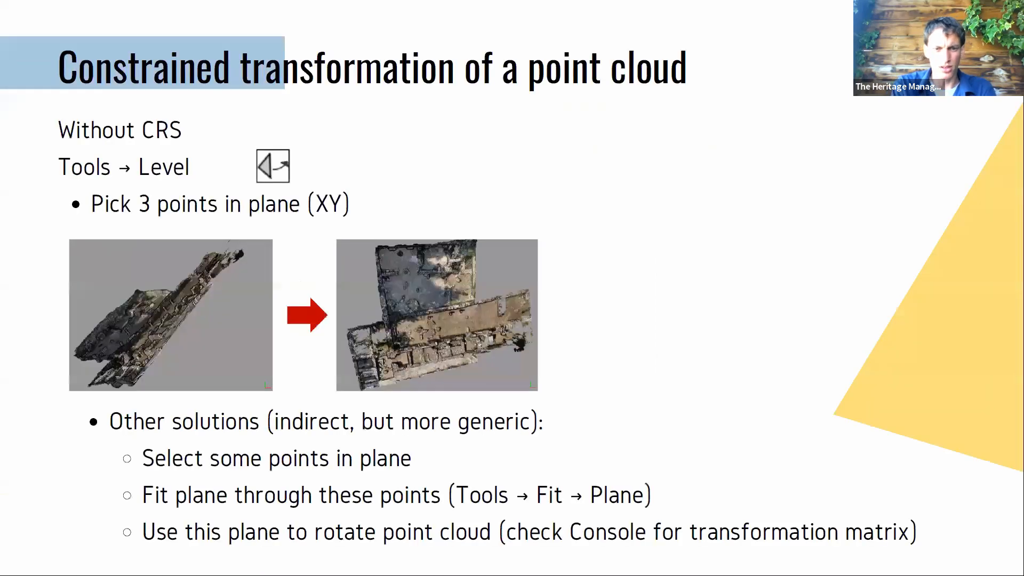
{"action": "key", "text": "Left"}
Switch to the TS_04_DEMO_DATA folder window in File Explorer and go up to the Laser scanning folder.
{"action": "key", "text": "alt+Tab"}
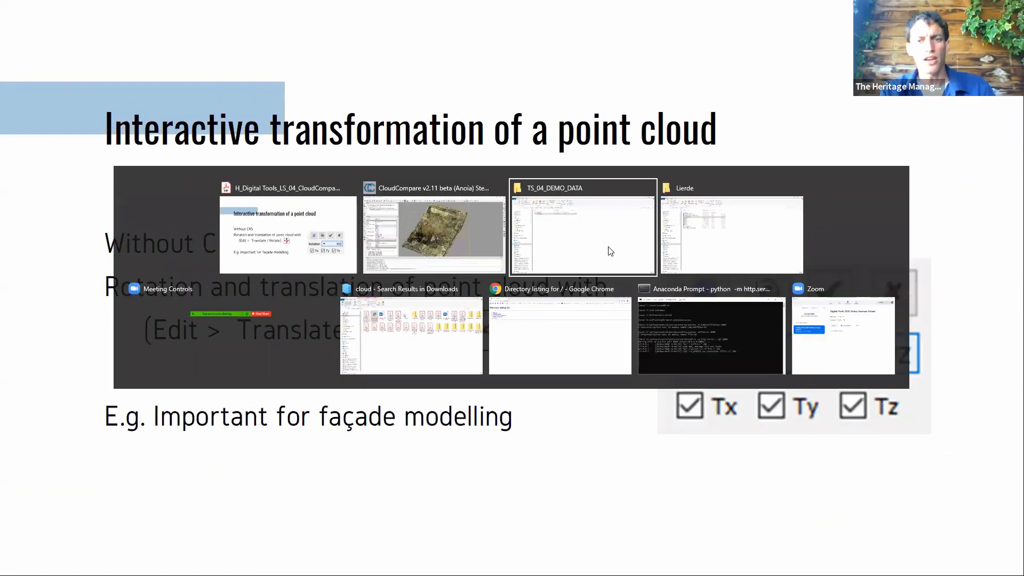
{"action": "left_click", "coordinate": [611, 252]}
{"action": "left_click", "coordinate": [284, 83]}
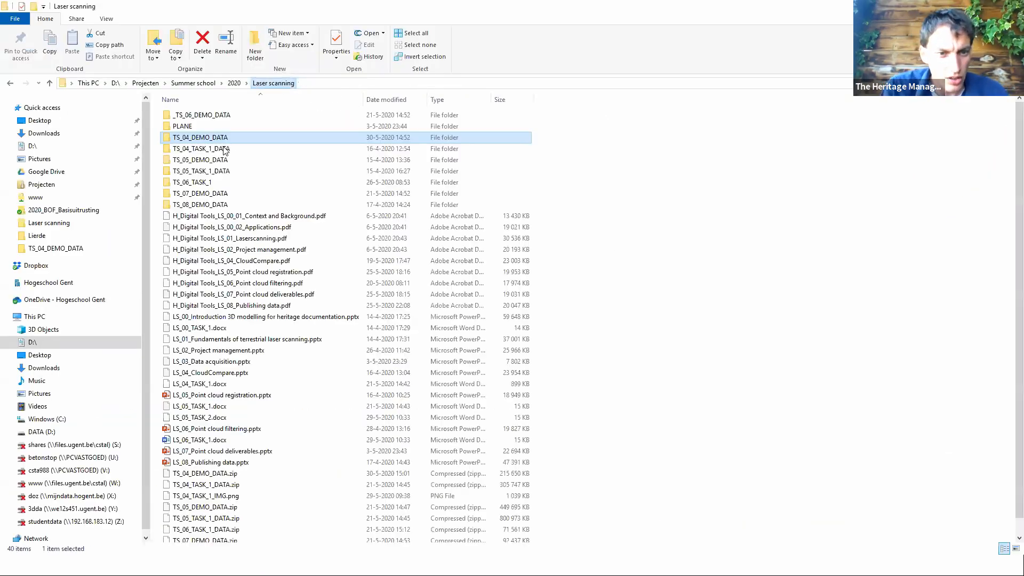
Go to the 2018 folder of Summer school and look through its DEMO_5 and DEMO_7 subfolders for a suitable point cloud.
{"action": "left_click", "coordinate": [206, 84]}
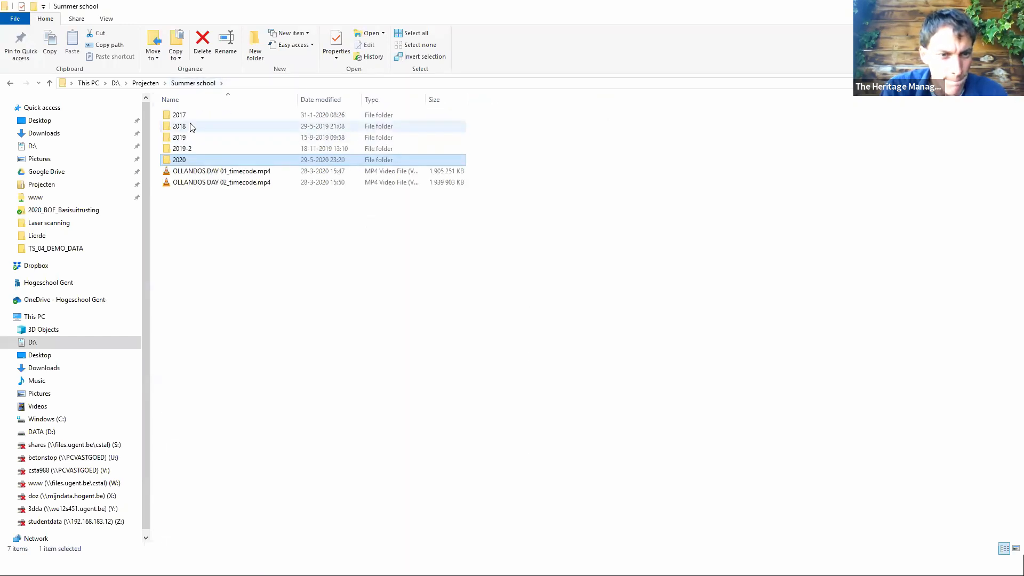
{"action": "double_click", "coordinate": [189, 127]}
{"action": "double_click", "coordinate": [203, 168]}
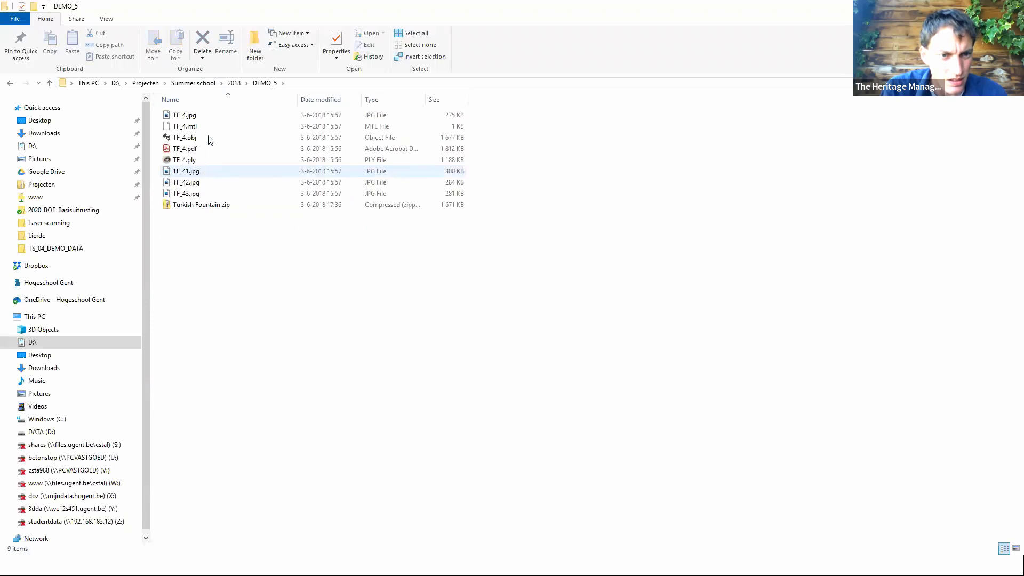
{"action": "left_click", "coordinate": [235, 83]}
{"action": "left_click", "coordinate": [188, 192]}
{"action": "double_click", "coordinate": [188, 189]}
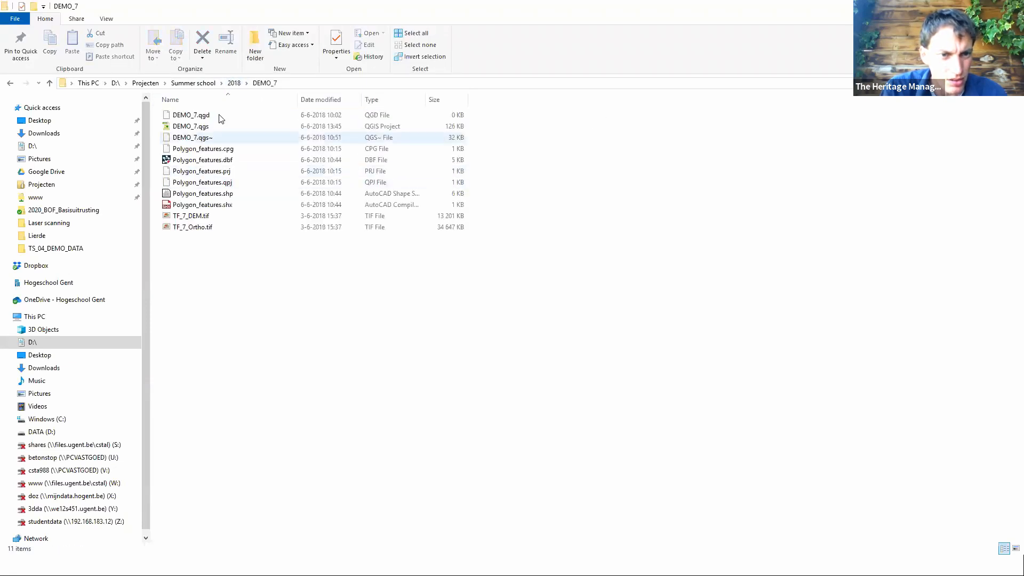
Open Turkish_fountain_06.las from the 2018\DEMO_6 folder in CloudCompare, importing it with the default LAS fields.
{"action": "left_click", "coordinate": [234, 84]}
{"action": "double_click", "coordinate": [204, 183]}
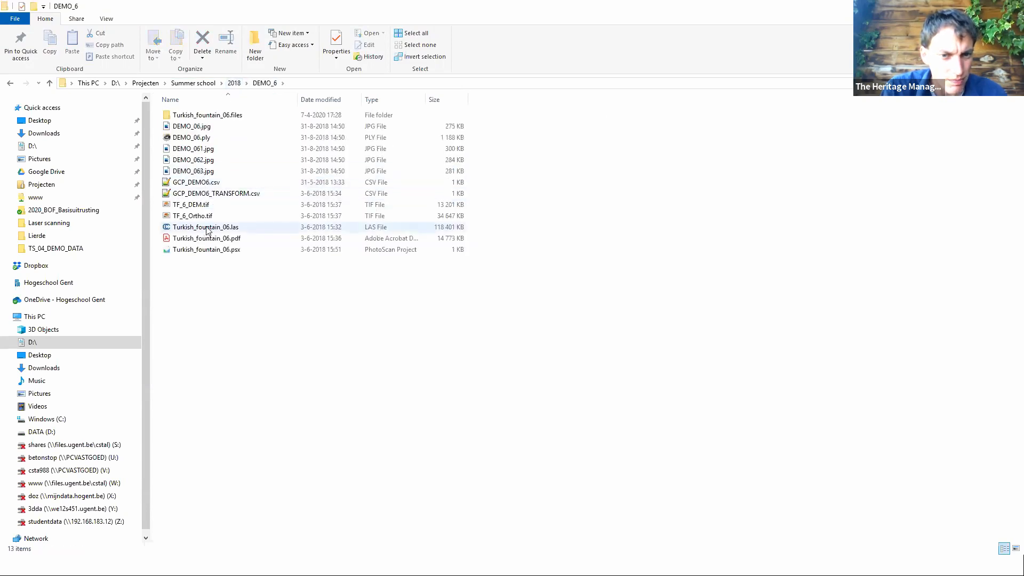
{"action": "double_click", "coordinate": [206, 228]}
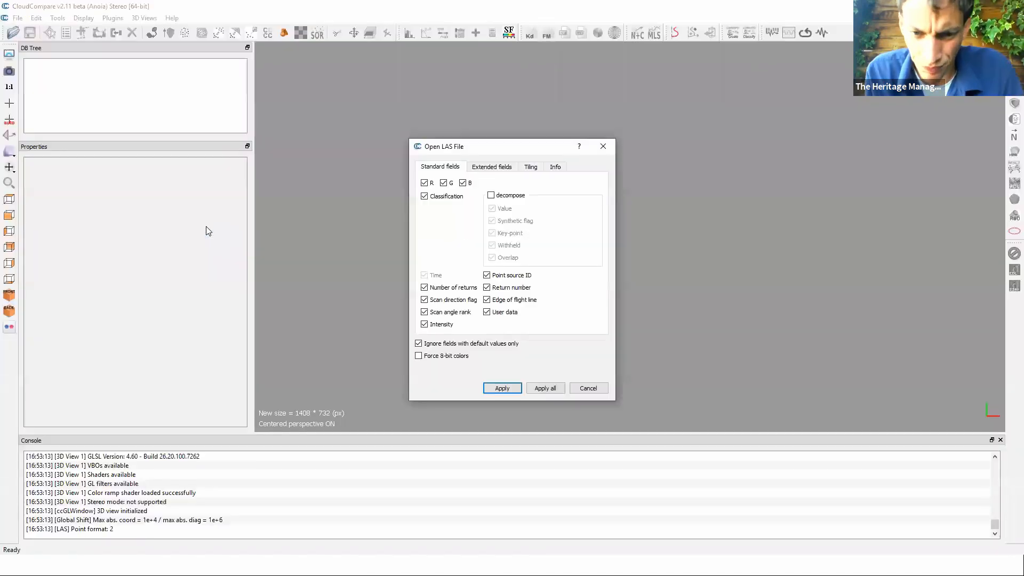
{"action": "key", "text": "Return"}
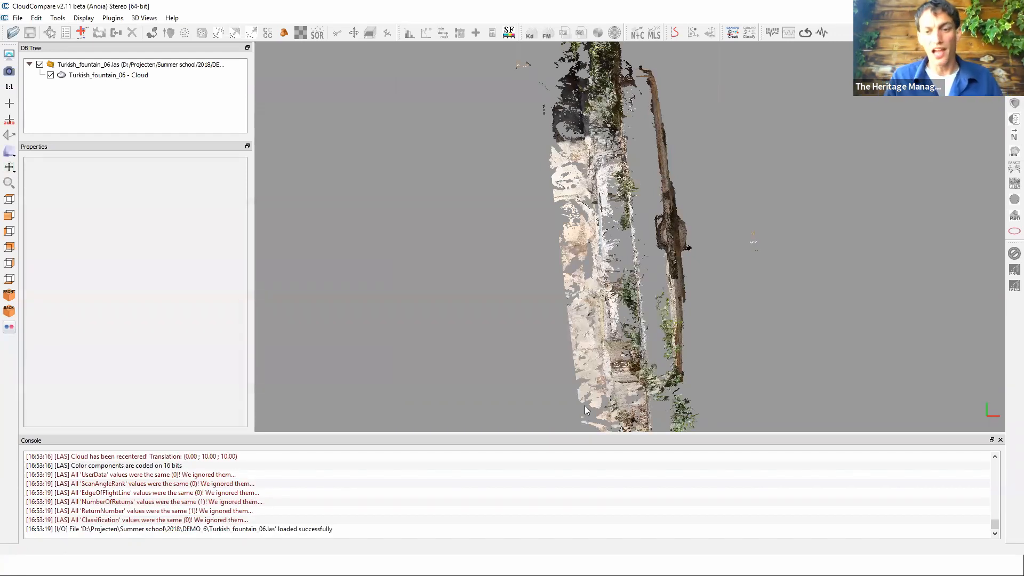
Rotate the view to examine the fountain's façade, and return to the top view.
{"action": "left_click_drag", "start_coordinate": [586, 408], "coordinate": [567, 270]}
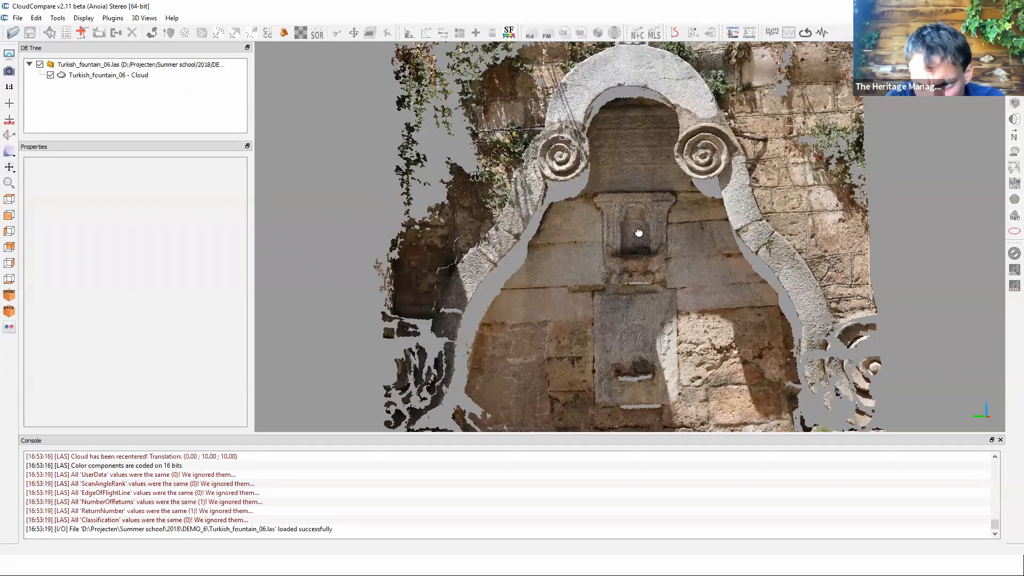
{"action": "left_click_drag", "start_coordinate": [640, 233], "coordinate": [98, 190]}
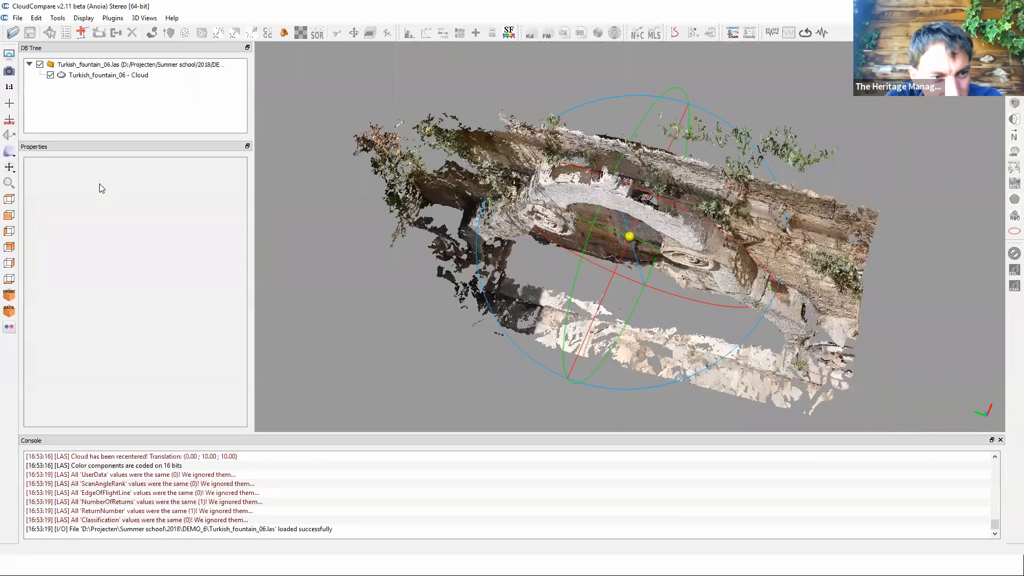
{"action": "left_click", "coordinate": [10, 200]}
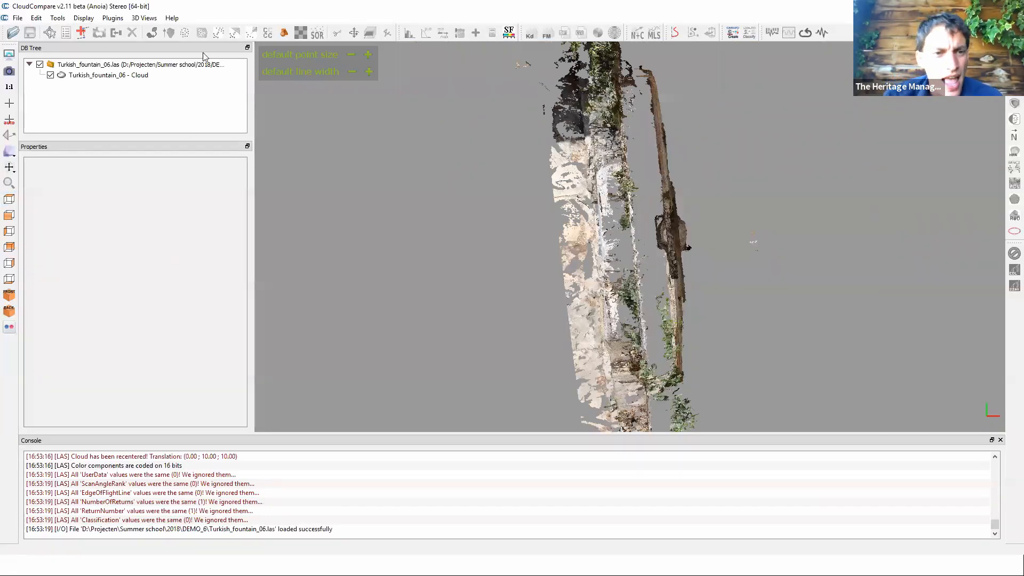
Start Translate/Rotate on the Turkish_fountain_06 cloud and rotate the cloud until the façade faces the top view.
{"action": "left_click", "coordinate": [144, 75]}
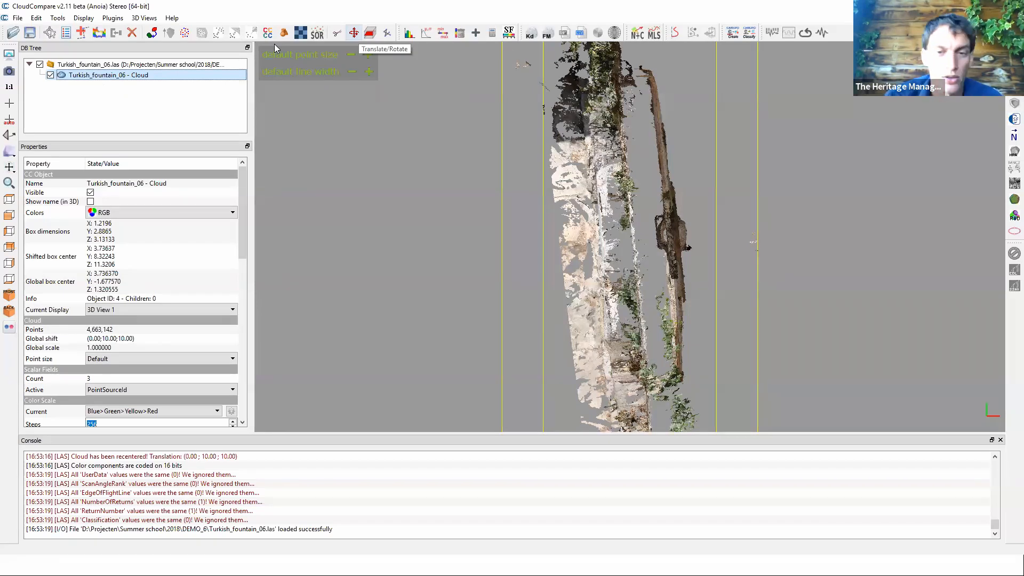
{"action": "left_click", "coordinate": [353, 32]}
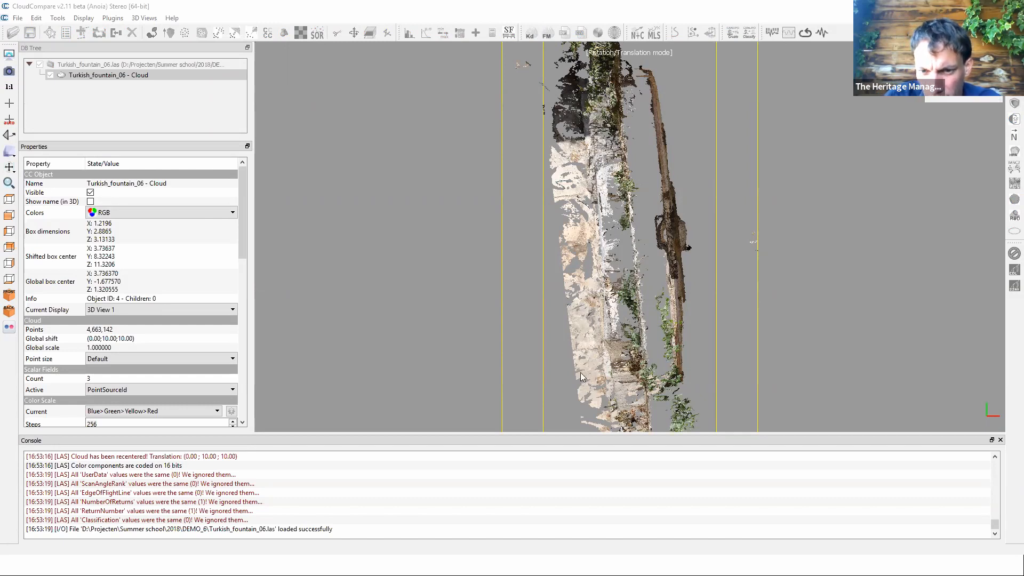
{"action": "left_click_drag", "start_coordinate": [580, 372], "coordinate": [630, 280]}
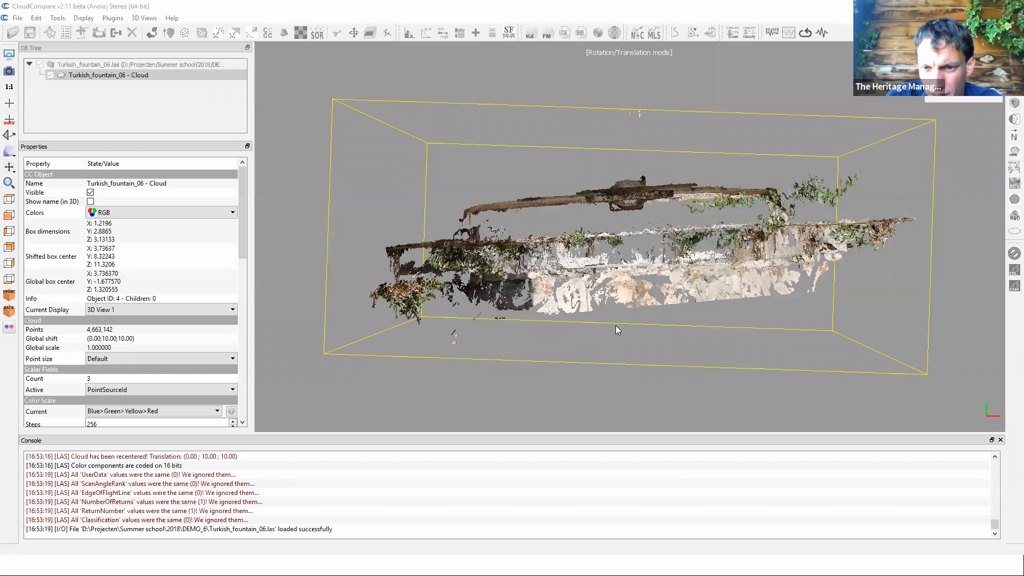
{"action": "left_click_drag", "start_coordinate": [616, 302], "coordinate": [627, 196]}
{"action": "left_click_drag", "start_coordinate": [603, 240], "coordinate": [713, 248]}
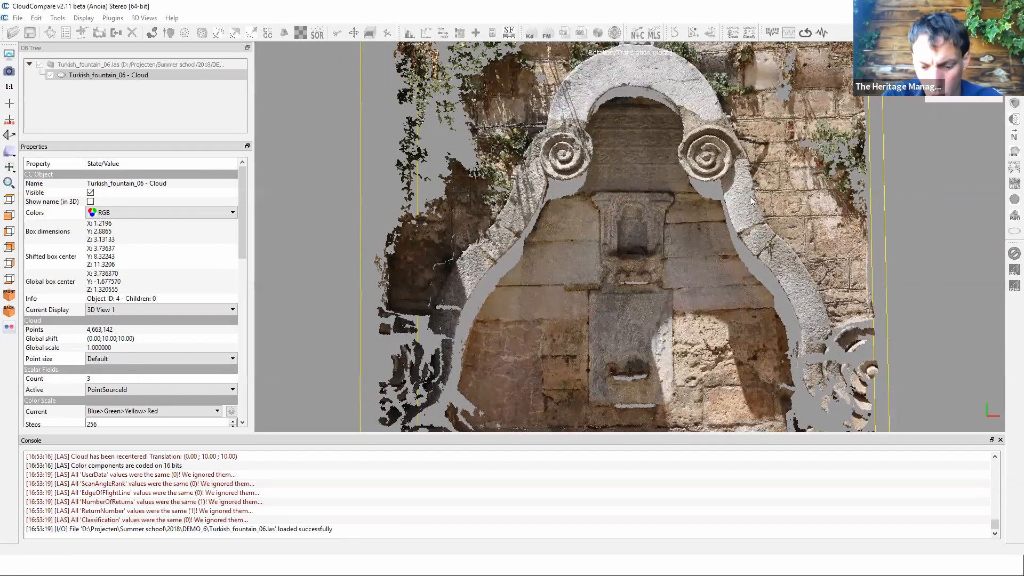
Translate the fountain cloud back and forth within the view to demonstrate interactive movement.
{"action": "right_click_drag", "start_coordinate": [696, 217], "coordinate": [643, 200]}
{"action": "right_click_drag", "start_coordinate": [715, 208], "coordinate": [803, 190]}
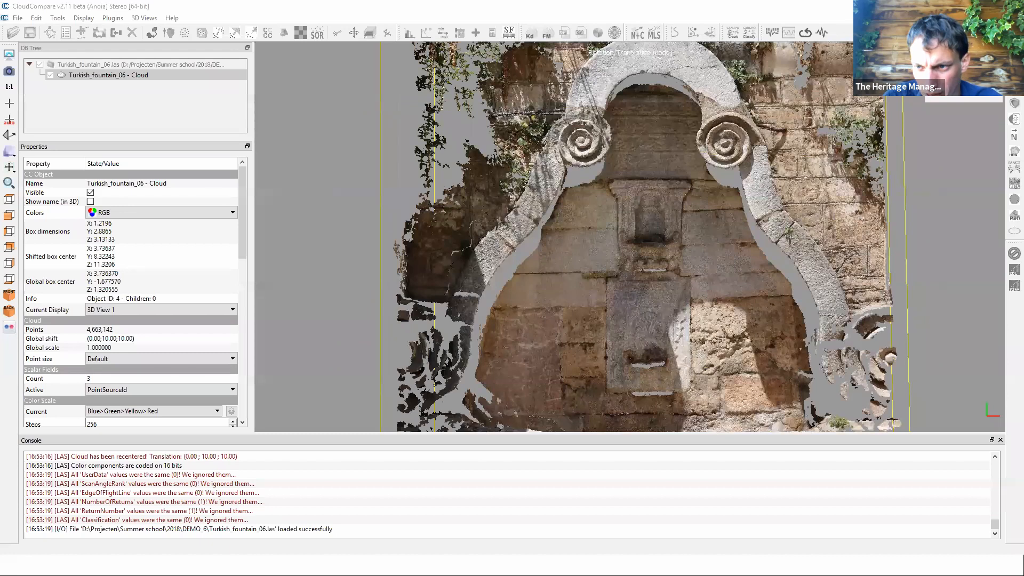
{"action": "right_click_drag", "start_coordinate": [747, 224], "coordinate": [688, 226]}
{"action": "right_click_drag", "start_coordinate": [572, 267], "coordinate": [683, 240]}
{"action": "right_click_drag", "start_coordinate": [593, 238], "coordinate": [698, 240]}
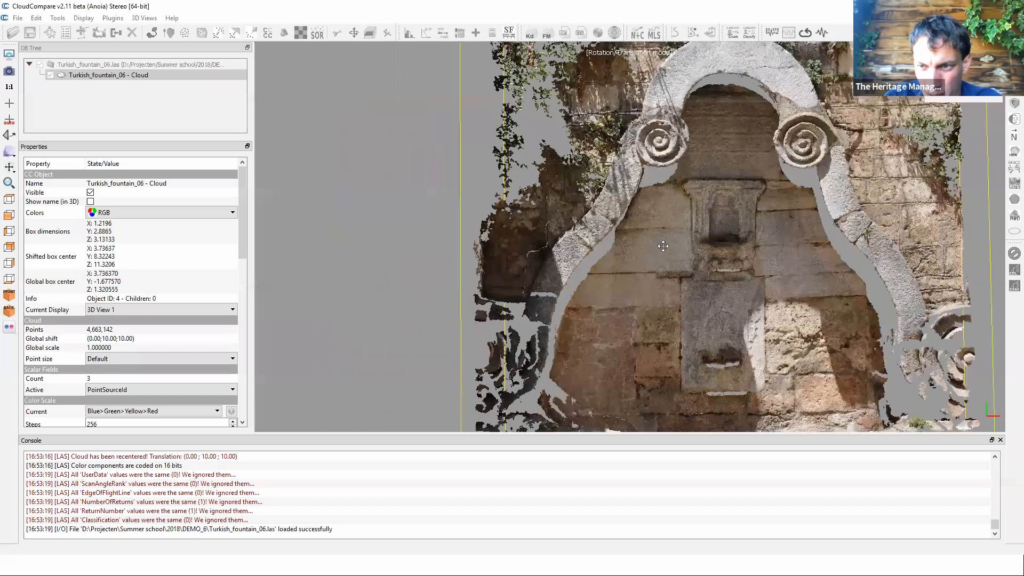
{"action": "right_click_drag", "start_coordinate": [814, 244], "coordinate": [722, 244]}
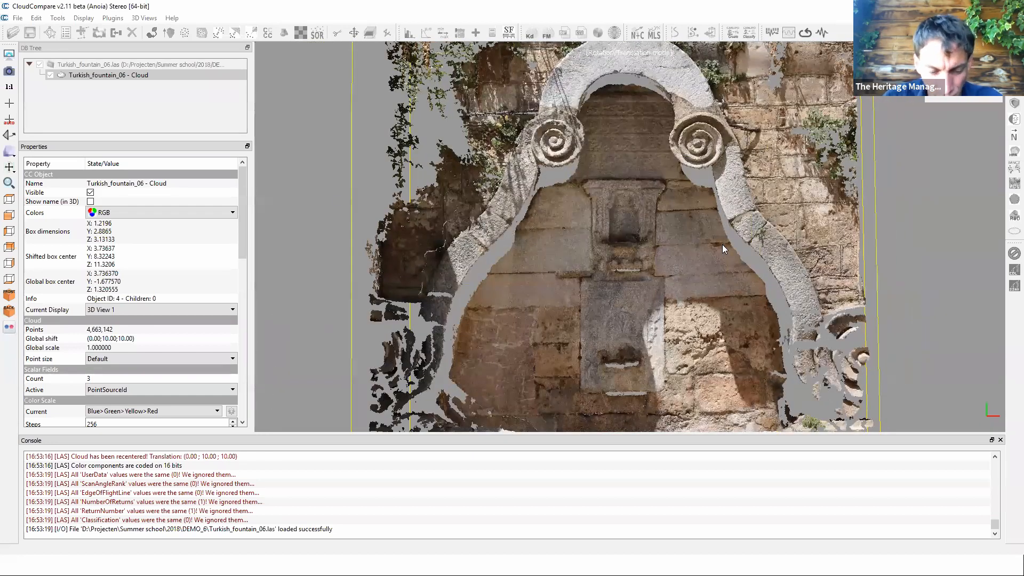
Switch to the CloudCompare presentation and advance to the Constrained transformation of a point cloud slide.
{"action": "key", "text": "alt+Tab"}
{"action": "key", "text": "alt+Tab"}
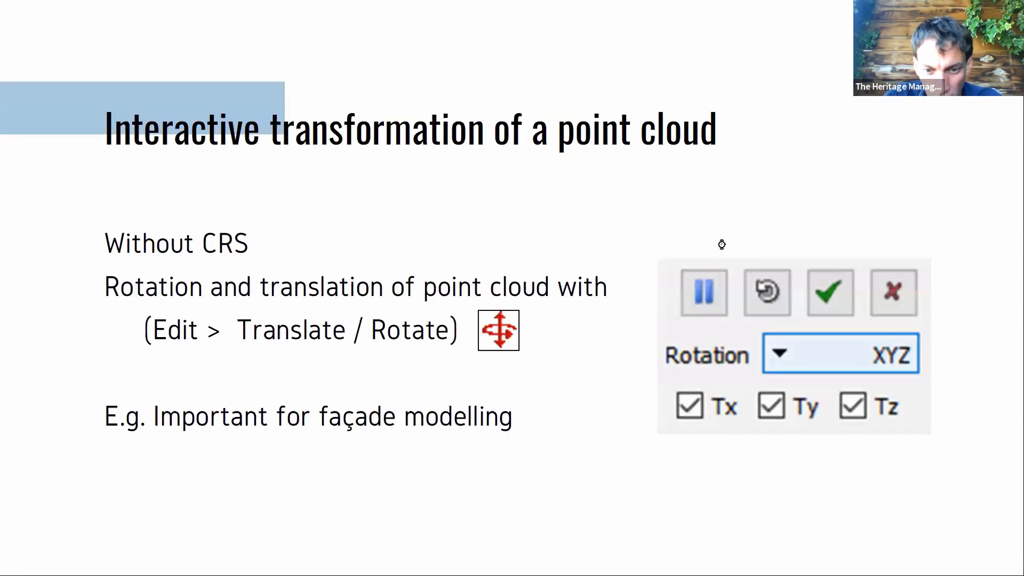
{"action": "key", "text": "Right"}
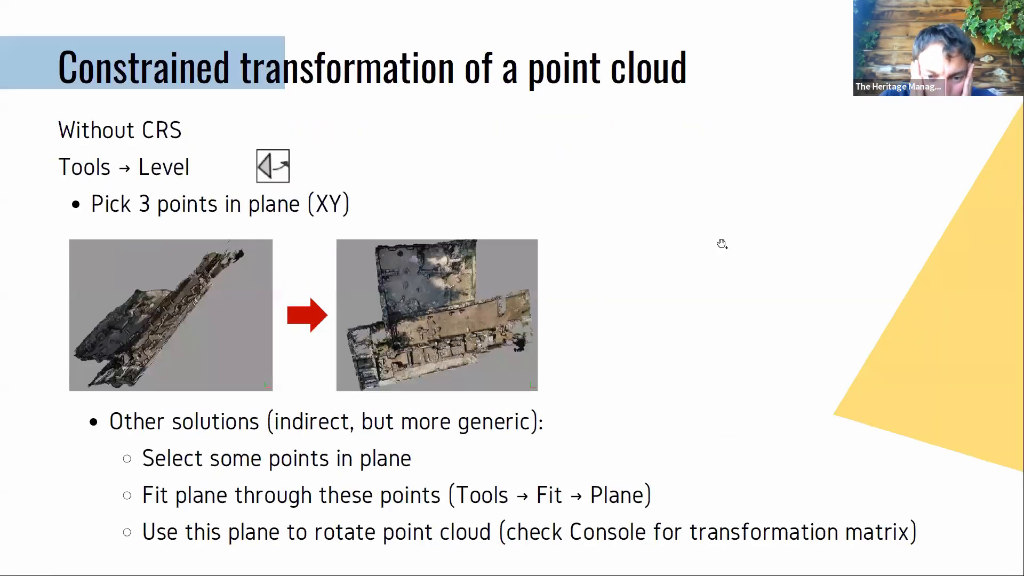
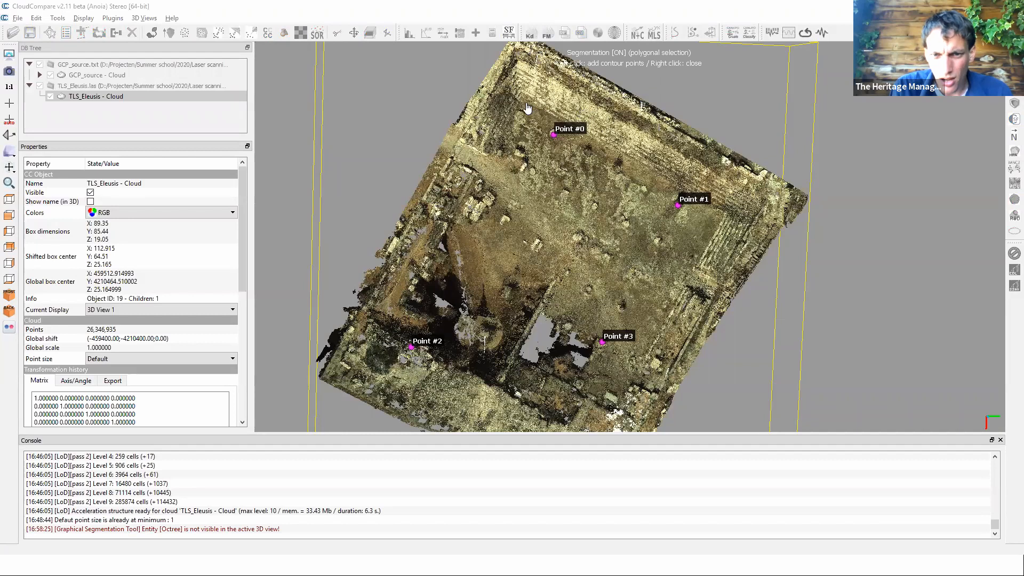
Outline the inner courtyard of the TLS_Eleusis cloud with a four-corner segmentation polygon and keep only the points inside it.
{"action": "left_click", "coordinate": [528, 105]}
{"action": "left_click", "coordinate": [723, 211]}
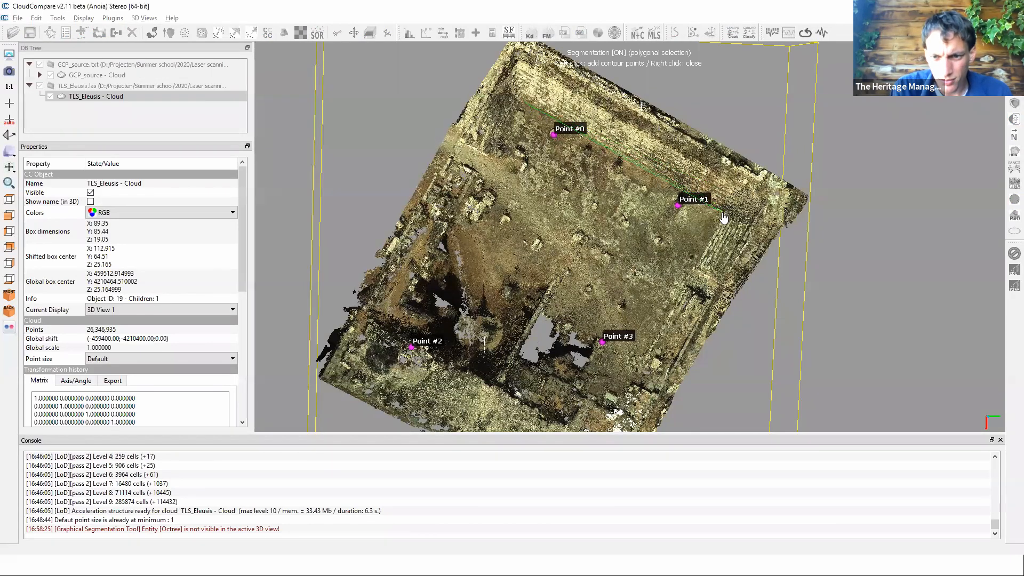
{"action": "left_click", "coordinate": [617, 409]}
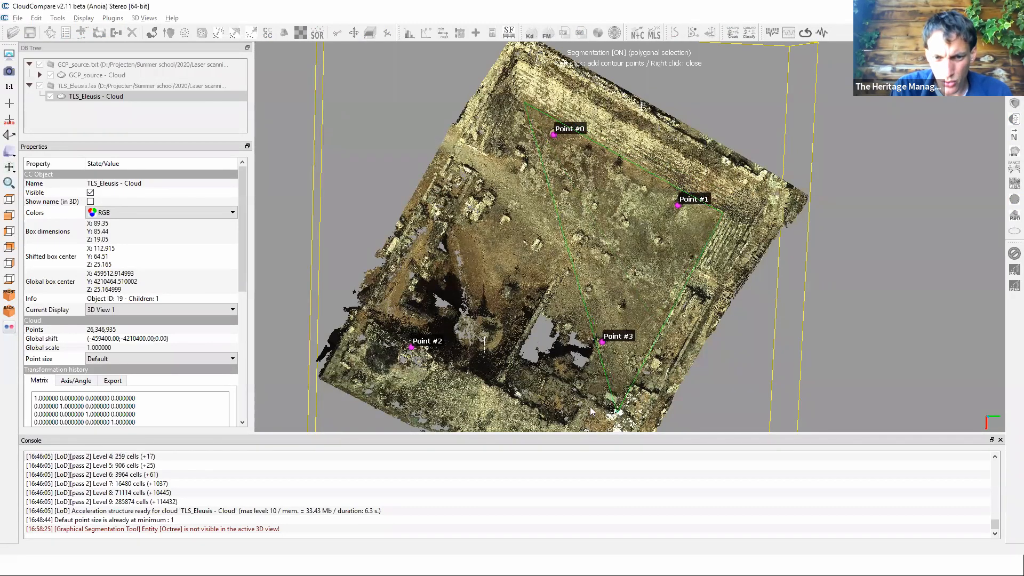
{"action": "left_click", "coordinate": [407, 303]}
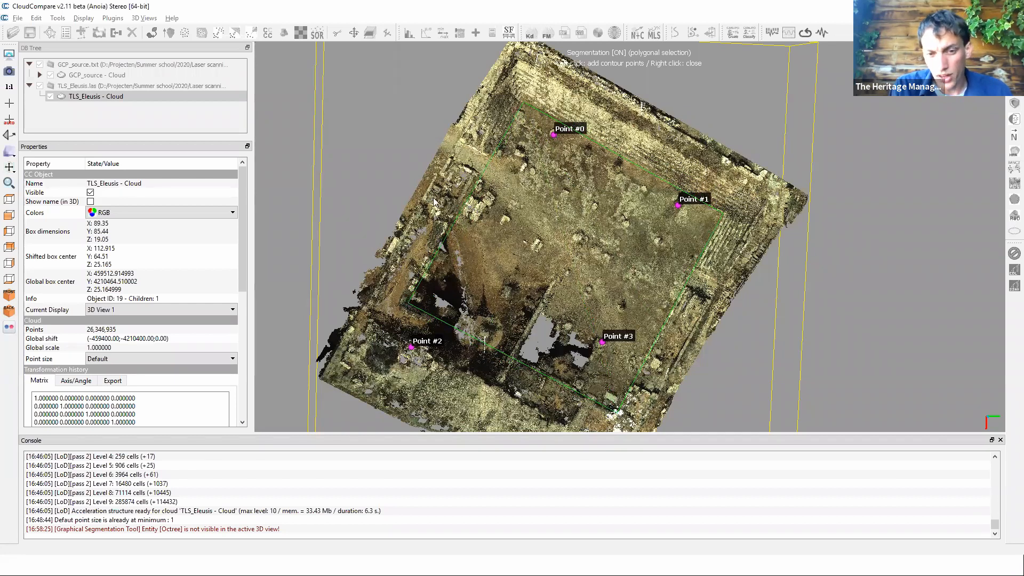
{"action": "right_click", "coordinate": [401, 150]}
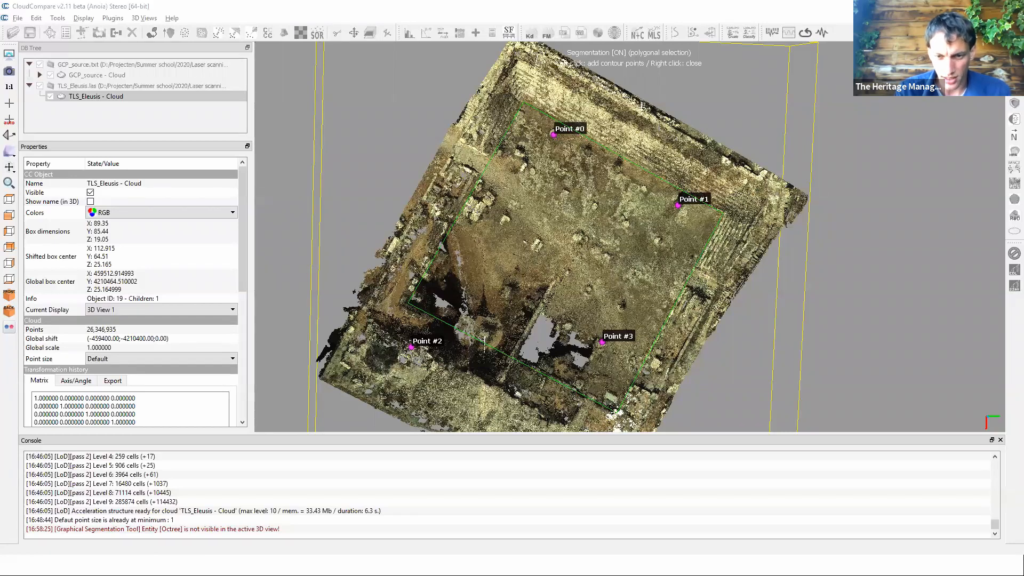
{"action": "key", "text": "i"}
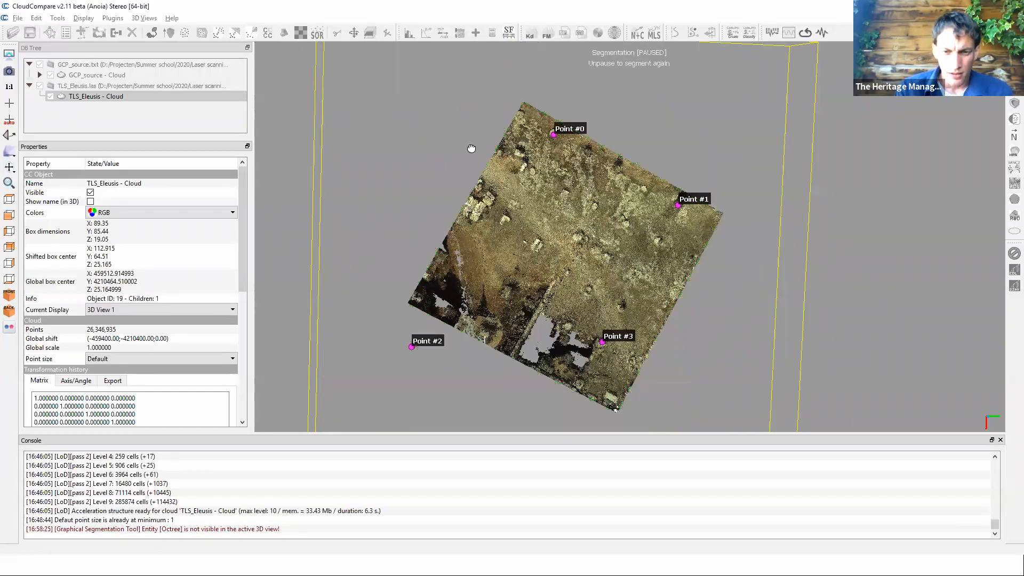
From a side view, outline the stray points floating above the ground near Point #2 and segment them out.
{"action": "left_click_drag", "start_coordinate": [472, 150], "coordinate": [478, 249]}
{"action": "scroll", "coordinate": [478, 247], "scroll_direction": "up", "scroll_amount": 1}
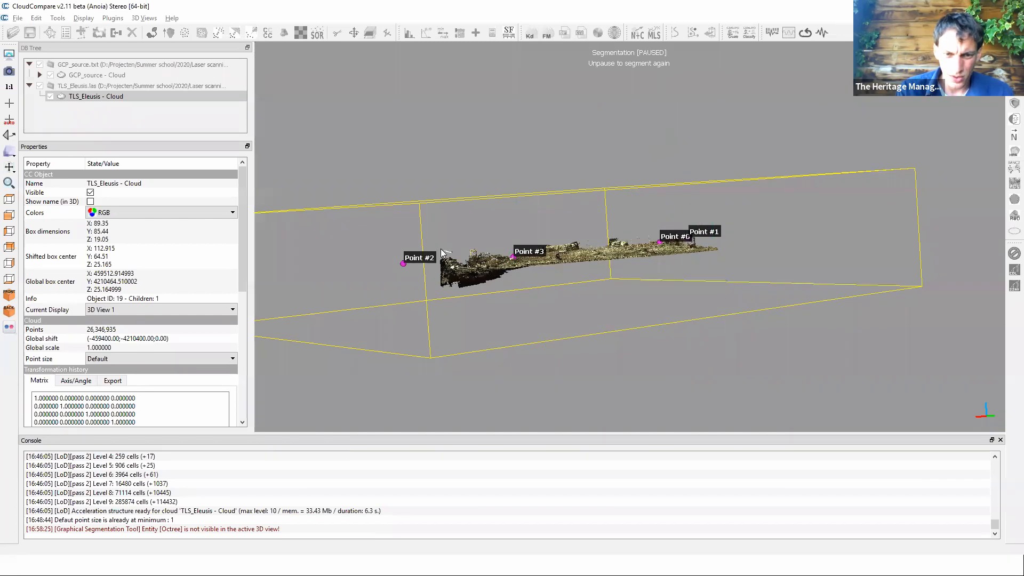
{"action": "scroll", "coordinate": [431, 247], "scroll_direction": "up", "scroll_amount": 1}
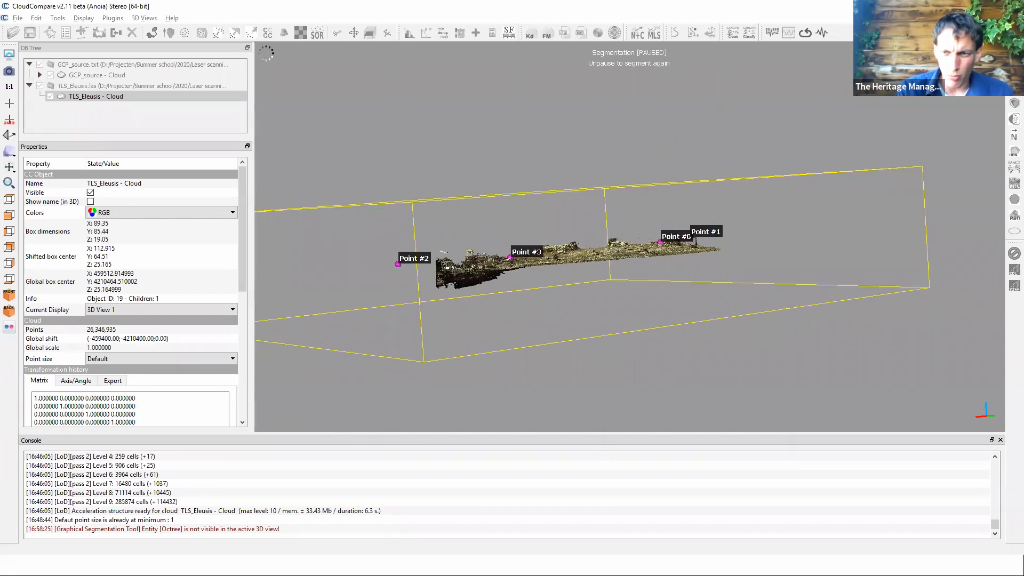
{"action": "key", "text": "space"}
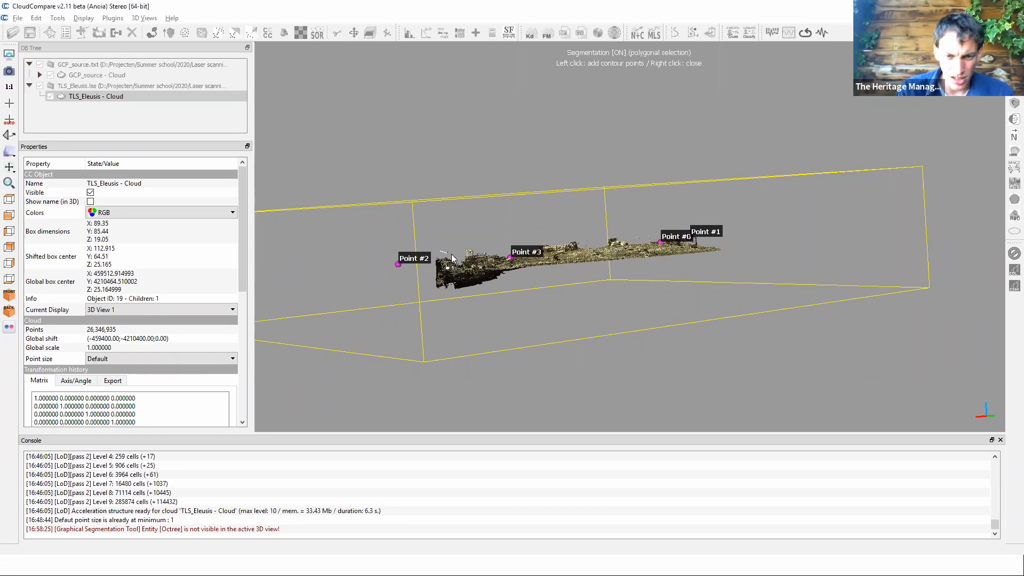
{"action": "left_click", "coordinate": [423, 247]}
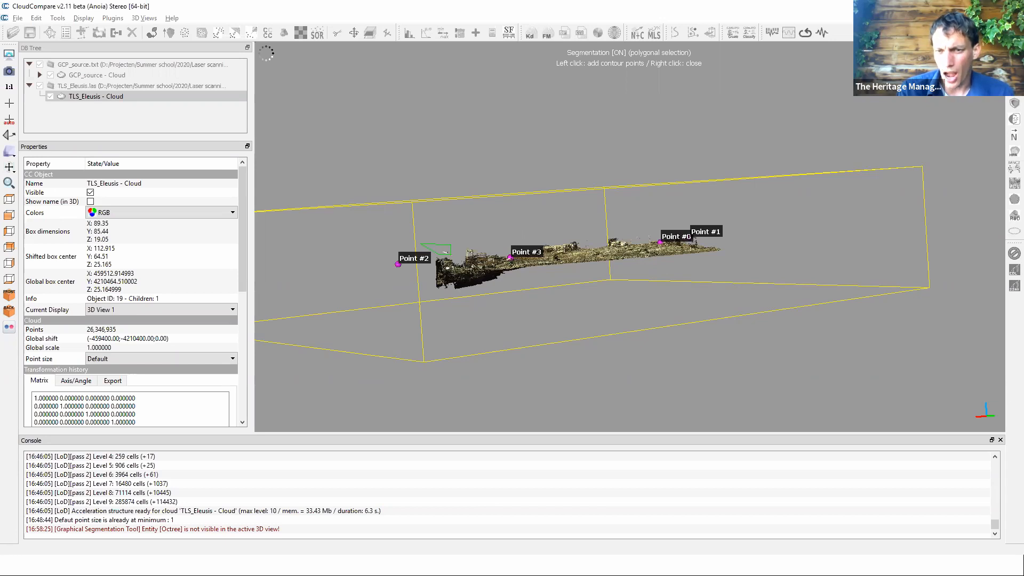
{"action": "key", "text": "o"}
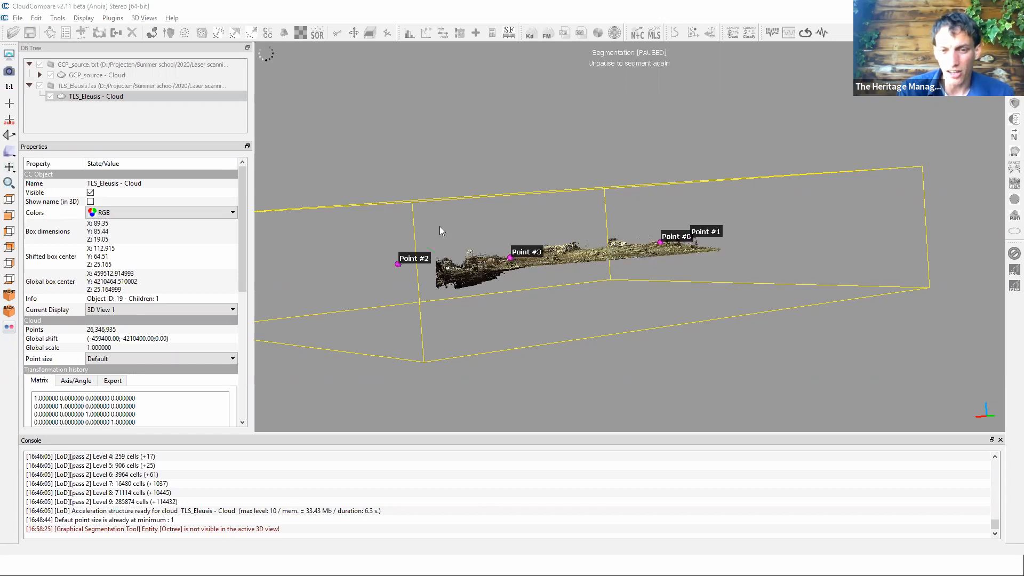
Check the segmented courtyard from above and finish the segmentation, splitting the cloud into segmented and remaining parts.
{"action": "left_click_drag", "start_coordinate": [476, 206], "coordinate": [587, 251]}
{"action": "left_click_drag", "start_coordinate": [820, 115], "coordinate": [820, 208]}
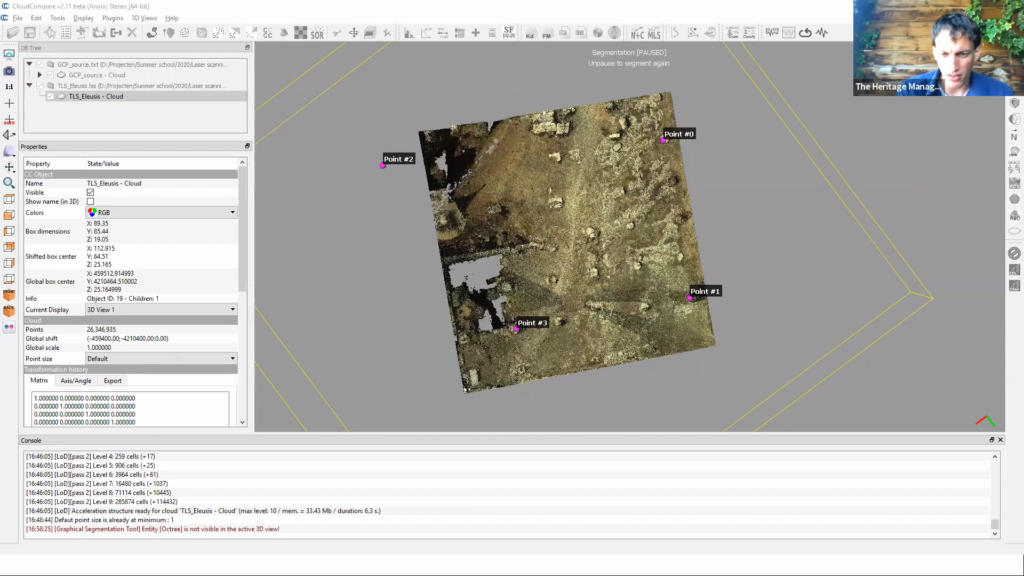
{"action": "key", "text": "Escape"}
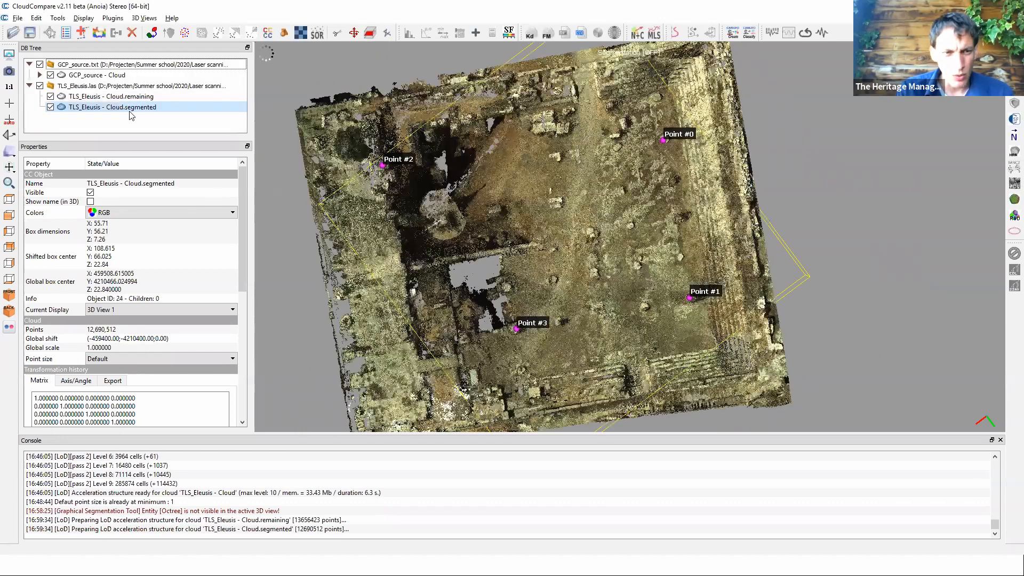
Hide and reshow the remaining cloud, hide the segmented cloud, and rotate the view to examine the outer part alone.
{"action": "left_click", "coordinate": [51, 97]}
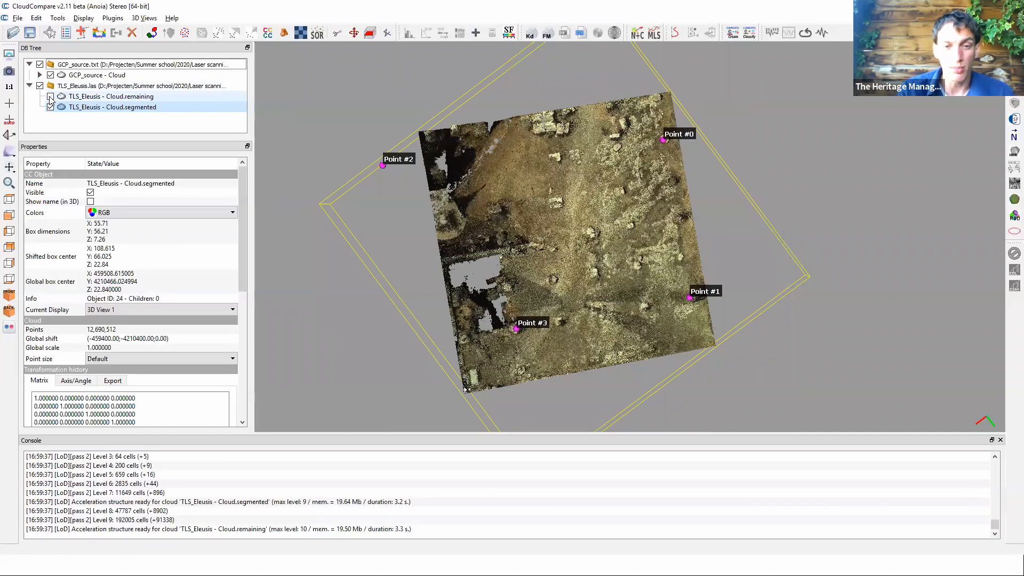
{"action": "left_click", "coordinate": [51, 97]}
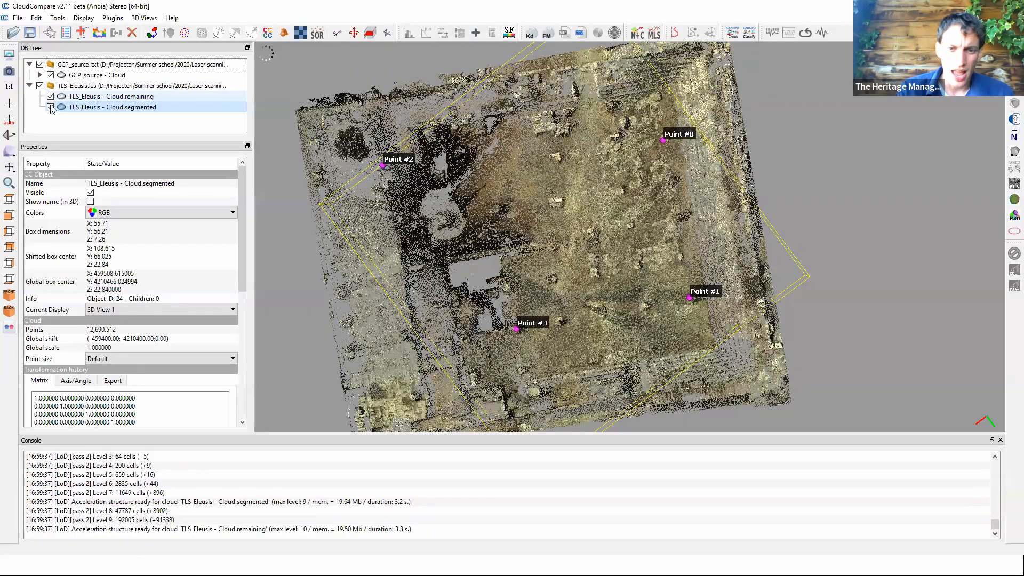
{"action": "left_click", "coordinate": [50, 107]}
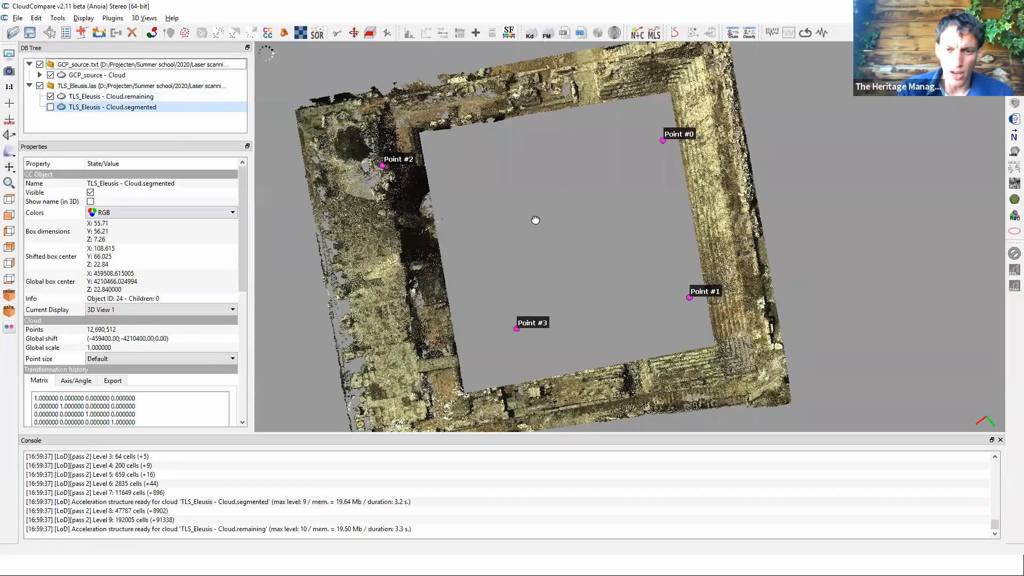
{"action": "left_click_drag", "start_coordinate": [536, 220], "coordinate": [377, 373]}
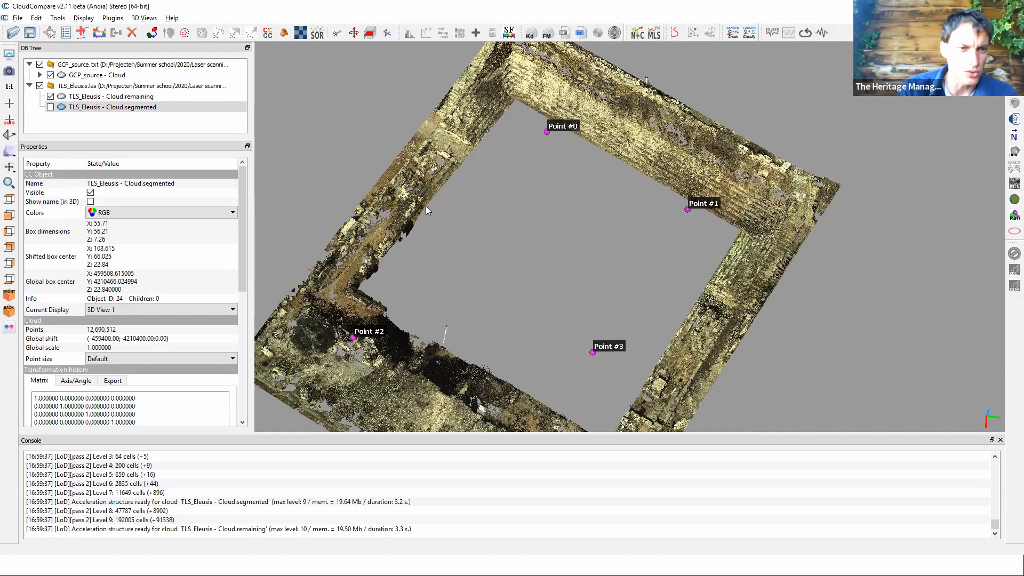
Hide the remaining TLS_Eleusis cloud, show the segmented courtyard cloud alone, and inspect it from the side and from above.
{"action": "left_click", "coordinate": [99, 96]}
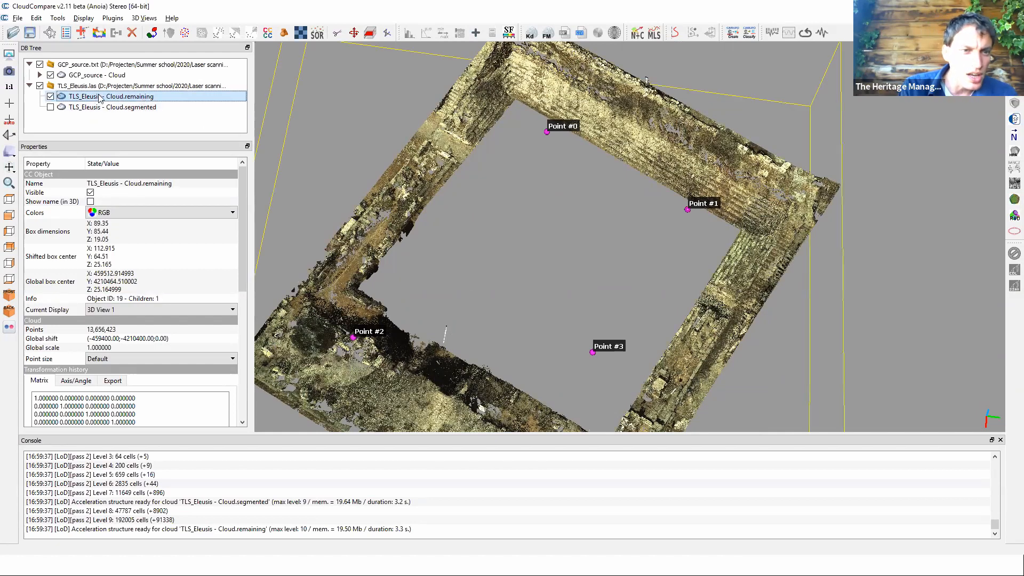
{"action": "left_click", "coordinate": [51, 96]}
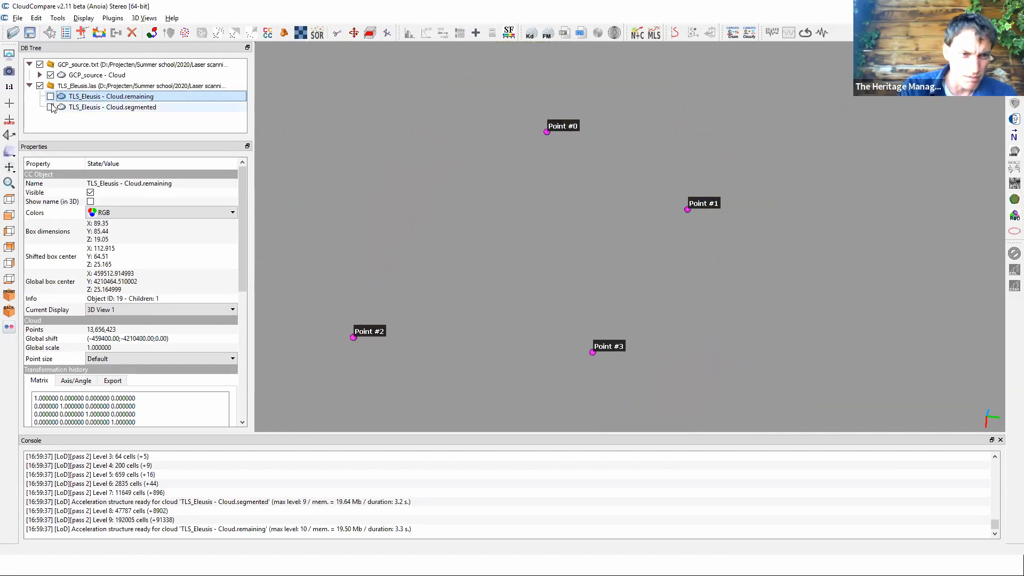
{"action": "left_click", "coordinate": [51, 108]}
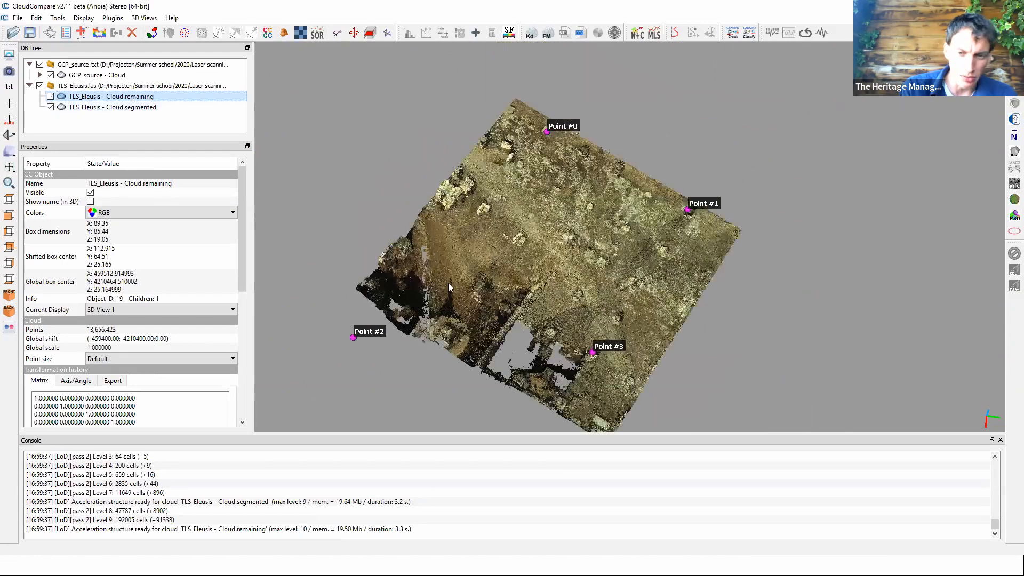
{"action": "left_click_drag", "start_coordinate": [534, 286], "coordinate": [541, 191]}
{"action": "scroll", "coordinate": [541, 191], "scroll_direction": "up", "scroll_amount": 5}
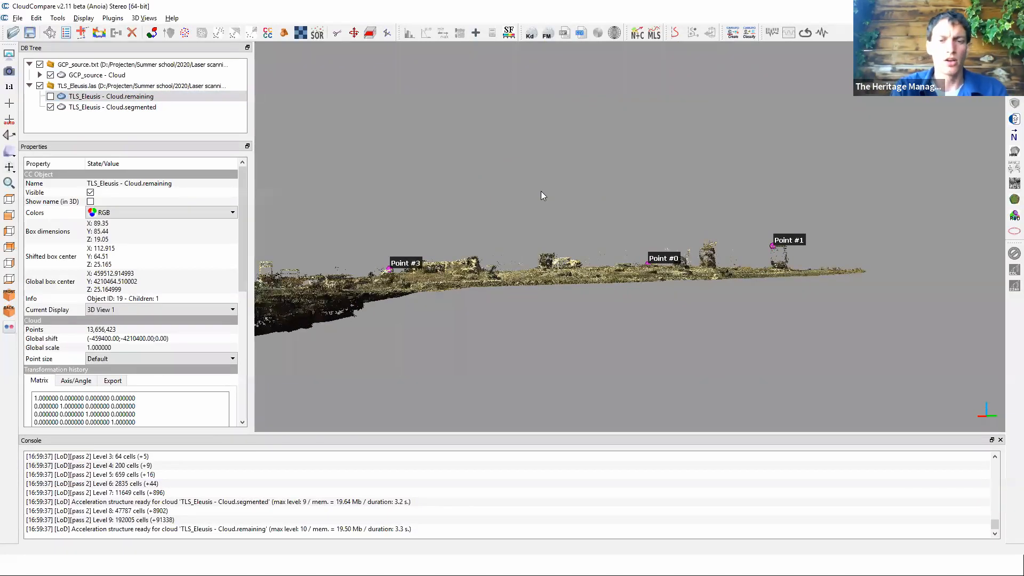
{"action": "left_click_drag", "start_coordinate": [667, 226], "coordinate": [583, 336]}
{"action": "left_click_drag", "start_coordinate": [554, 181], "coordinate": [489, 161]}
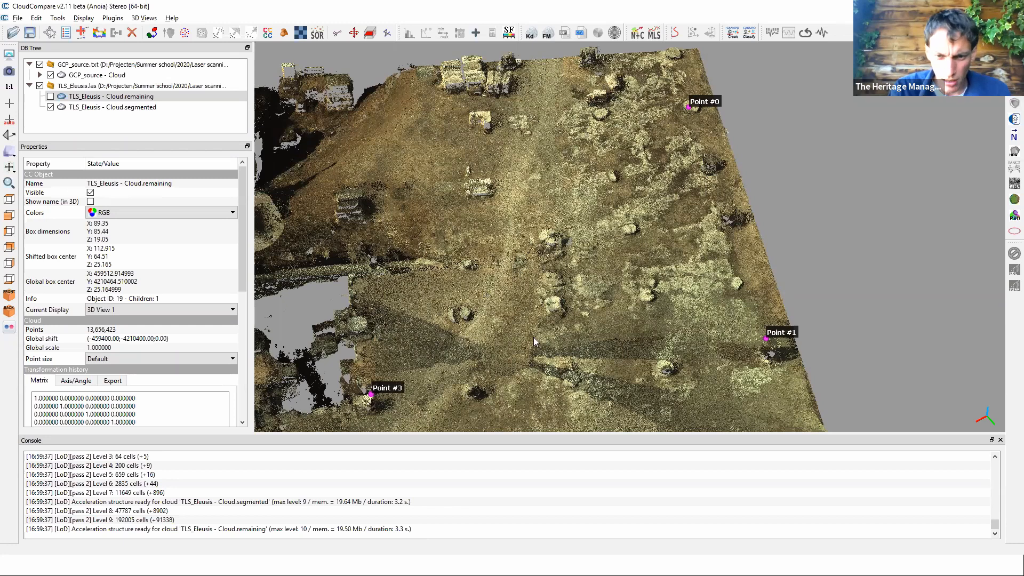
{"action": "scroll", "coordinate": [533, 337], "scroll_direction": "down", "scroll_amount": 5}
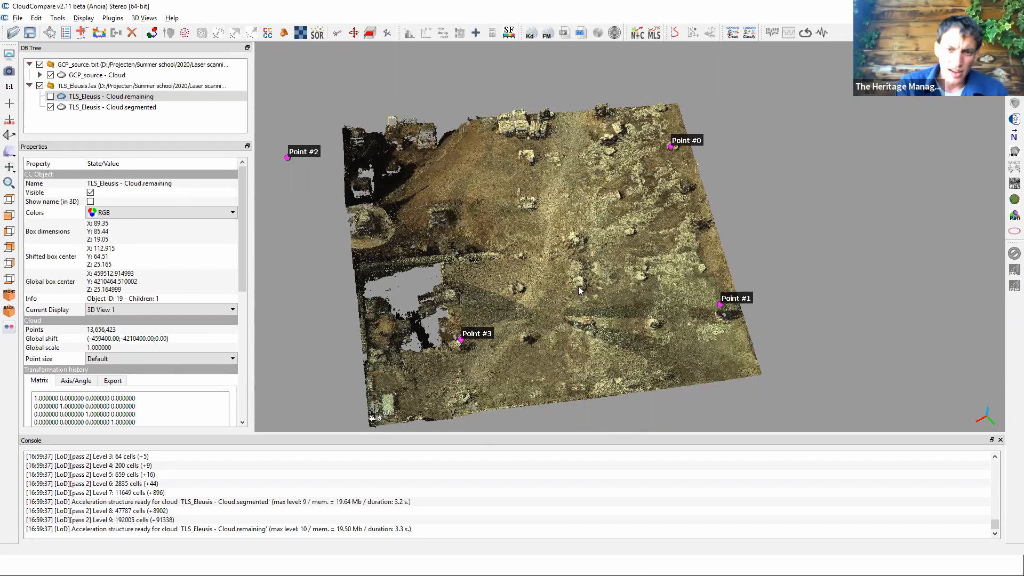
Check the point count property and examine the point density of the courtyard ground up close.
{"action": "left_click", "coordinate": [103, 330]}
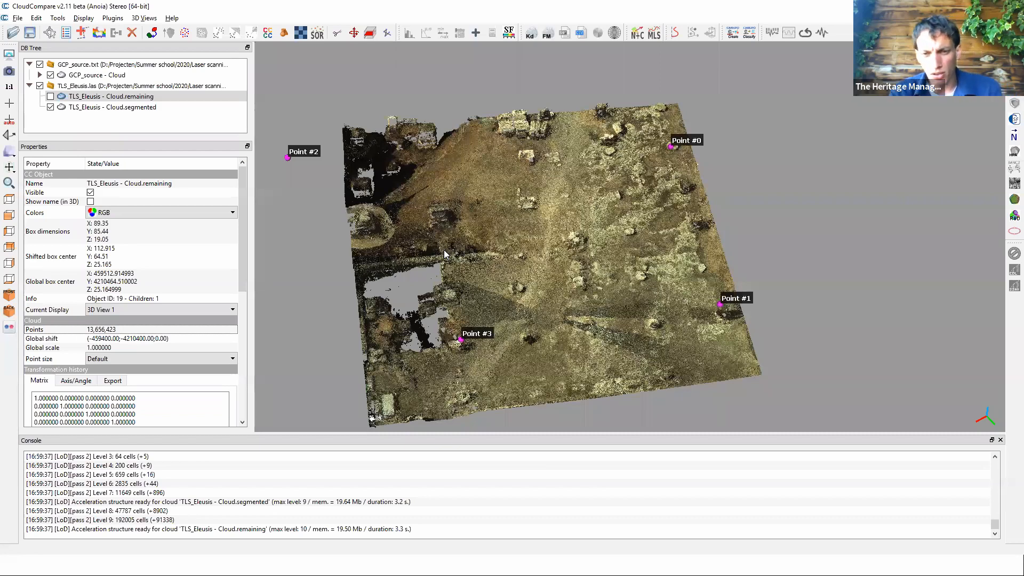
{"action": "scroll", "coordinate": [549, 250], "scroll_direction": "up", "scroll_amount": 6}
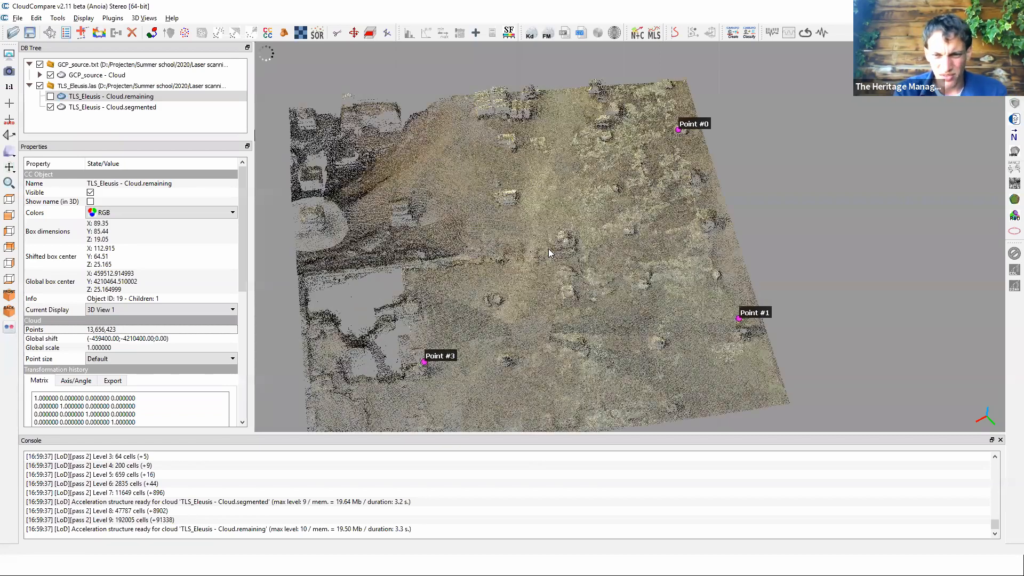
{"action": "scroll", "coordinate": [548, 249], "scroll_direction": "up", "scroll_amount": 5}
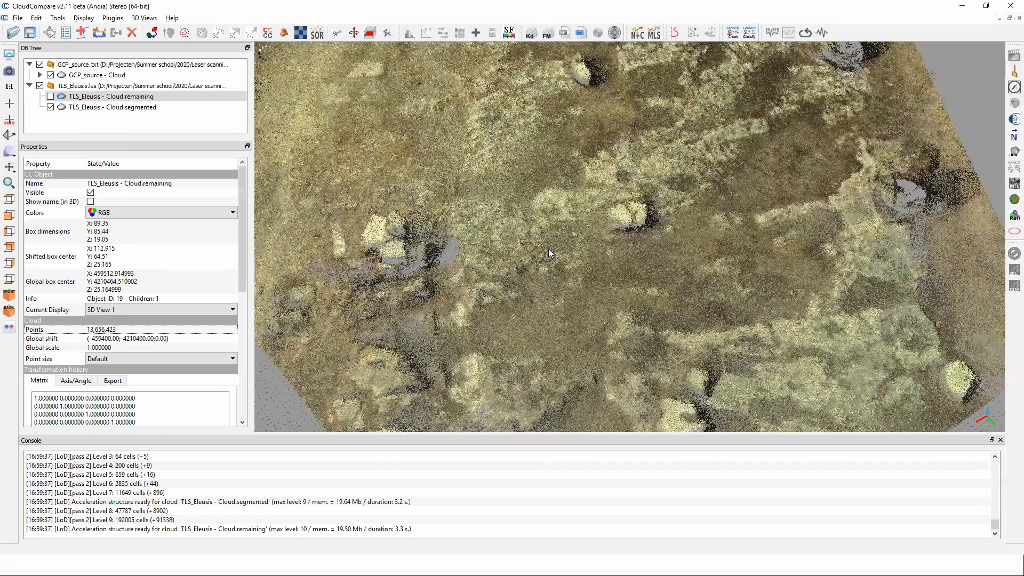
{"action": "scroll", "coordinate": [549, 248], "scroll_direction": "up", "scroll_amount": 2}
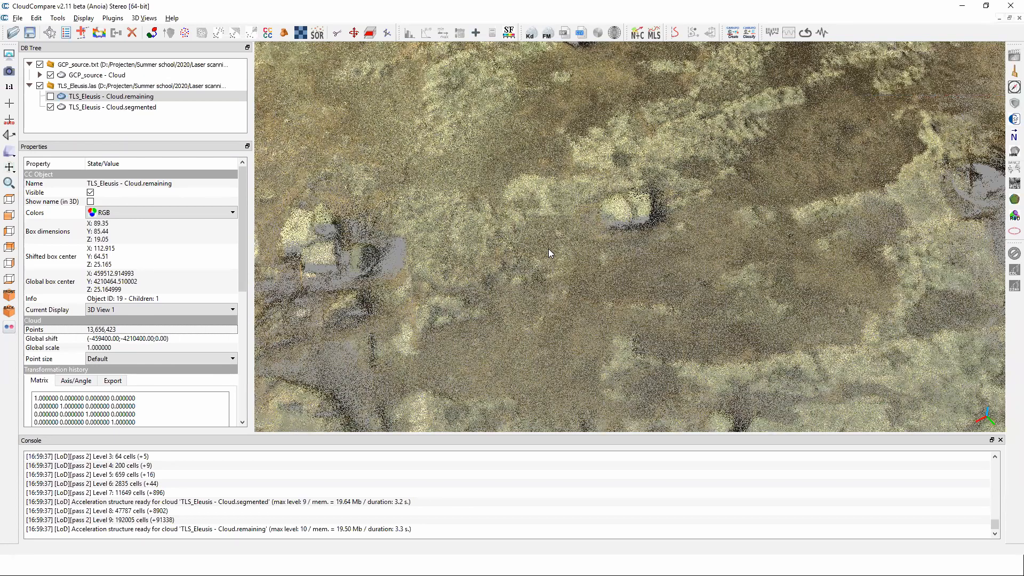
{"action": "scroll", "coordinate": [548, 249], "scroll_direction": "down", "scroll_amount": 5}
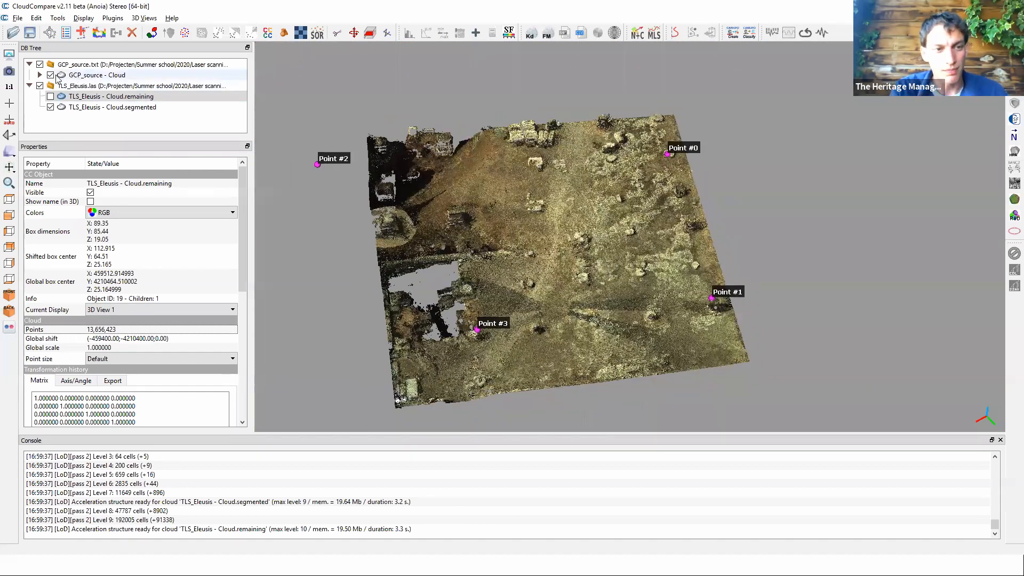
Select the segmented TLS_Eleusis cloud, view it from above and hide the GCP_source group.
{"action": "left_click", "coordinate": [105, 110]}
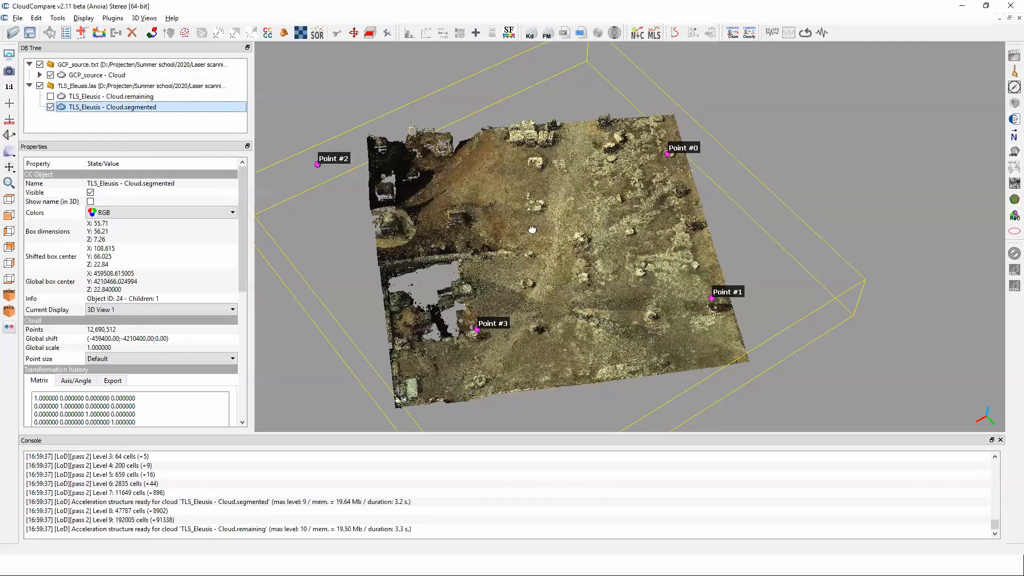
{"action": "left_click", "coordinate": [491, 228]}
{"action": "left_click_drag", "start_coordinate": [491, 228], "coordinate": [283, 168]}
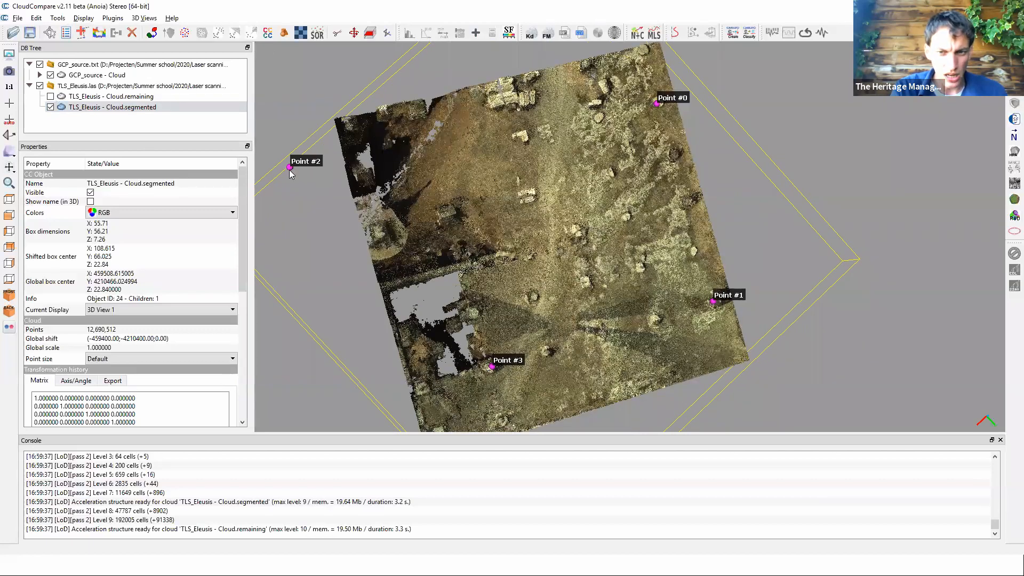
{"action": "left_click", "coordinate": [41, 64]}
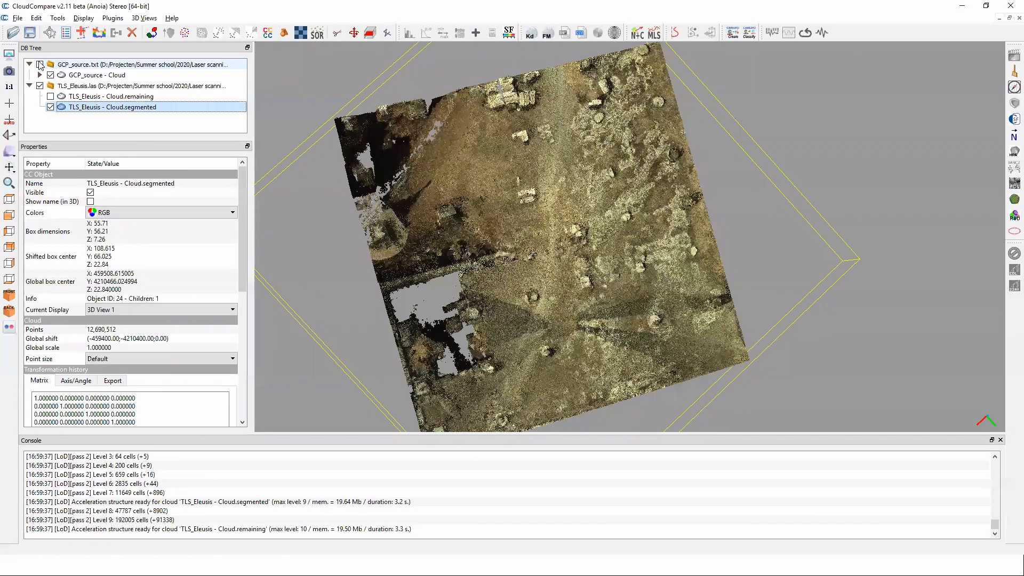
{"action": "left_click", "coordinate": [40, 65]}
{"action": "left_click", "coordinate": [40, 64]}
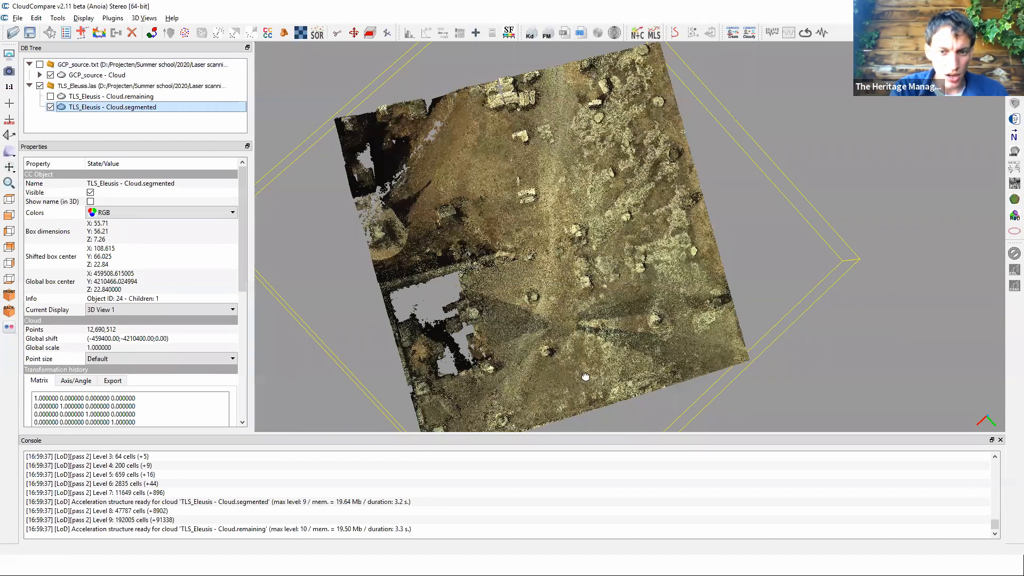
Show the remaining cloud alongside the segmented one, select both and inspect them together from an oblique view.
{"action": "left_click", "coordinate": [508, 199]}
{"action": "left_click_drag", "start_coordinate": [696, 304], "coordinate": [632, 150]}
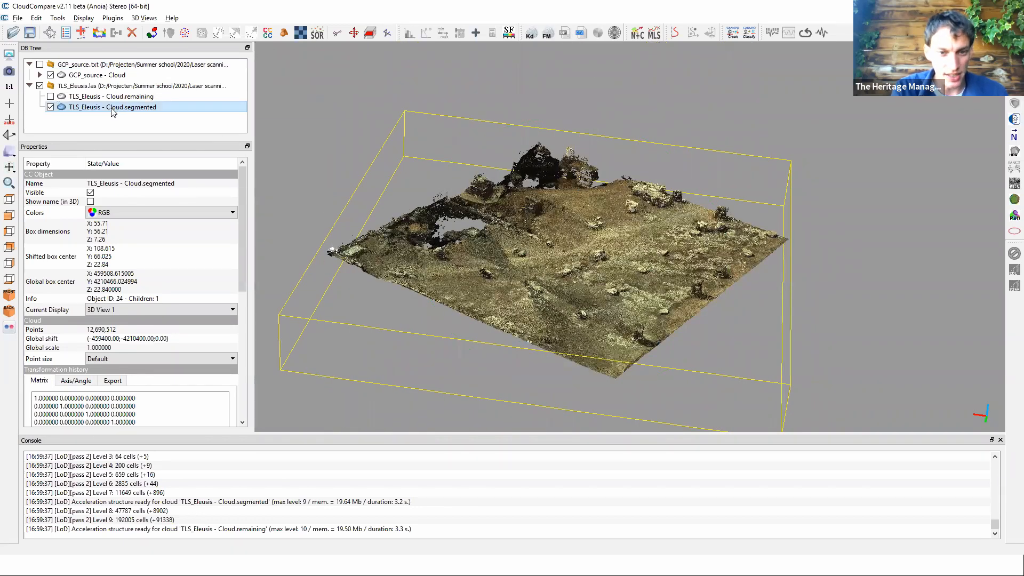
{"action": "left_click", "coordinate": [51, 97]}
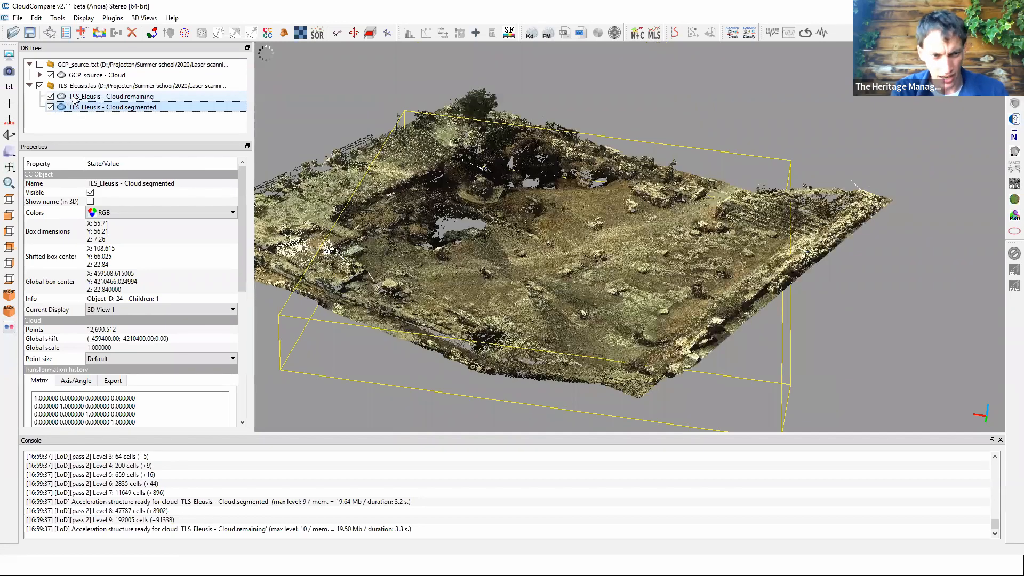
{"action": "left_click", "coordinate": [73, 99], "text": "ctrl"}
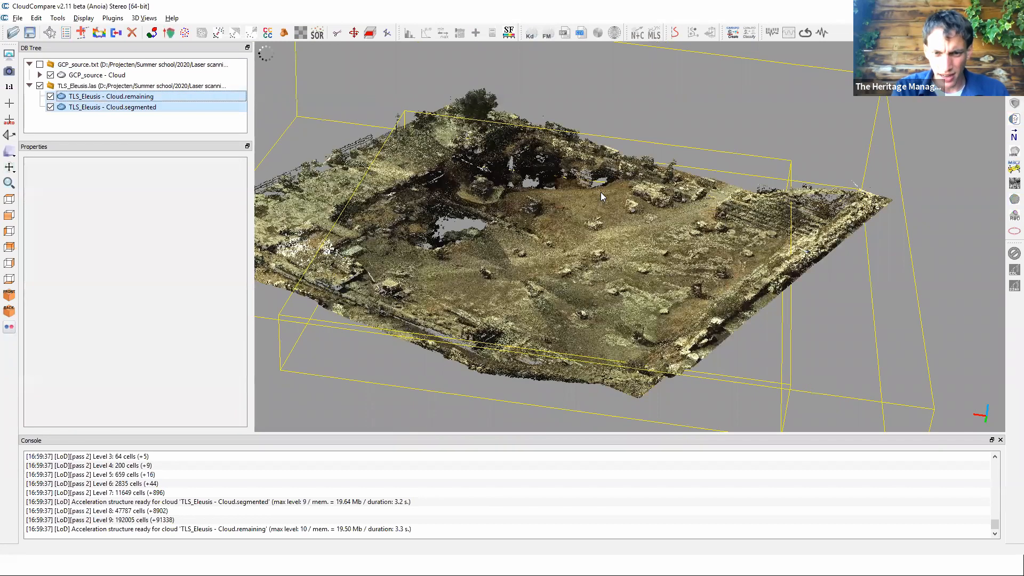
{"action": "left_click_drag", "start_coordinate": [600, 193], "coordinate": [526, 256]}
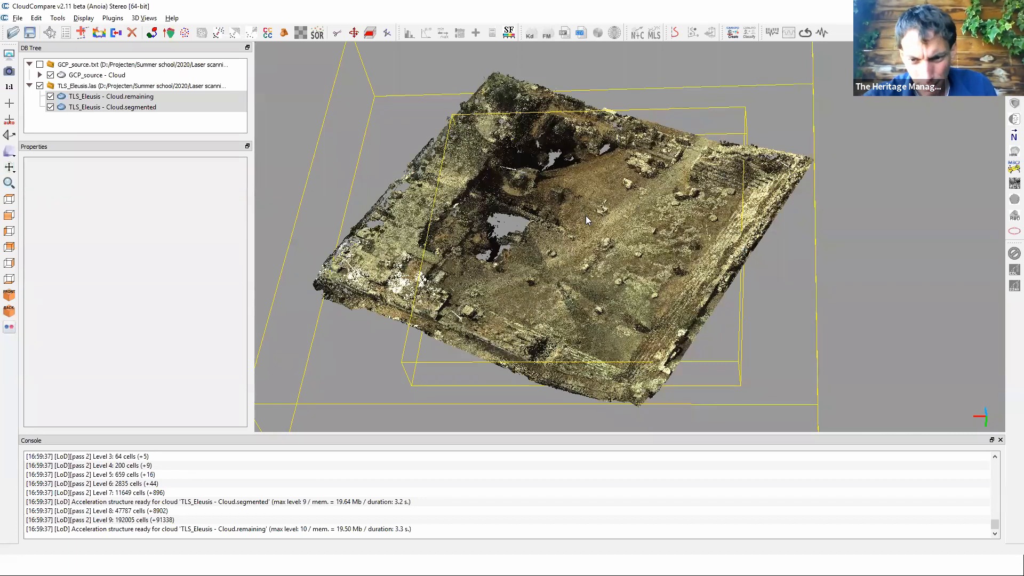
{"action": "scroll", "coordinate": [586, 216], "scroll_direction": "up", "scroll_amount": 3}
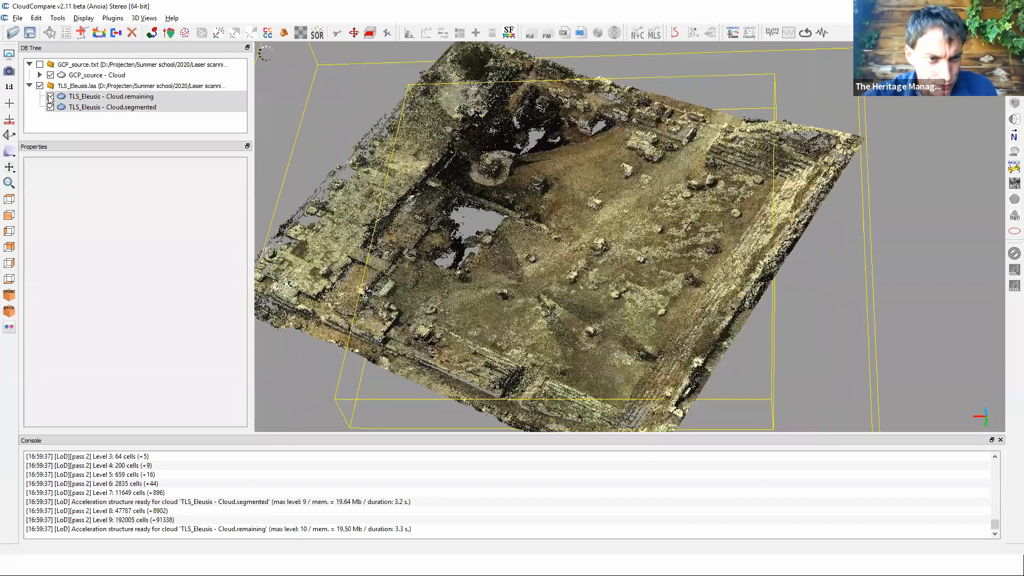
Hide the remaining cloud again and leave only the segmented courtyard cloud visible and selected.
{"action": "left_click", "coordinate": [51, 96]}
{"action": "left_click", "coordinate": [121, 107]}
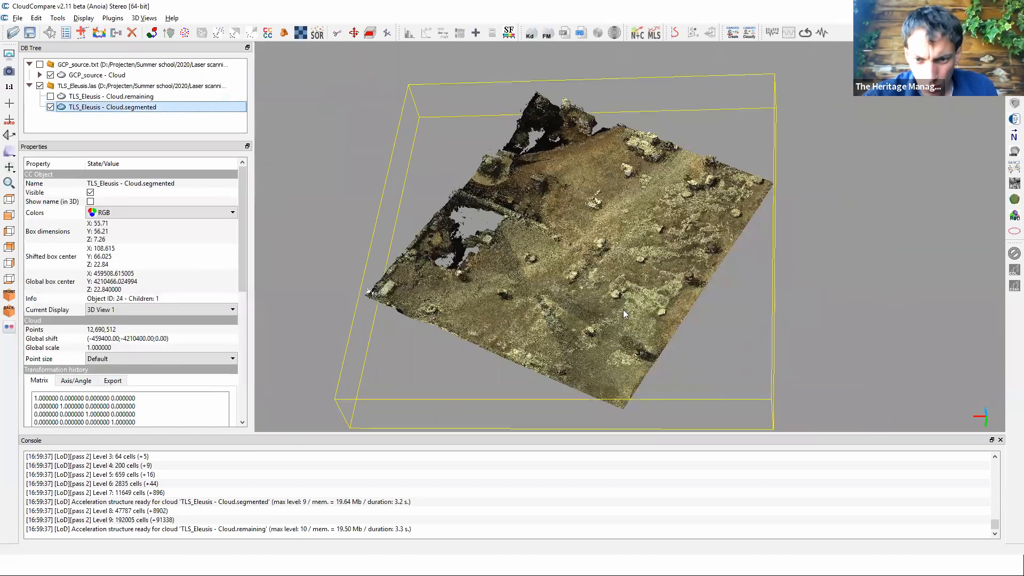
{"action": "left_click_drag", "start_coordinate": [624, 309], "coordinate": [570, 139]}
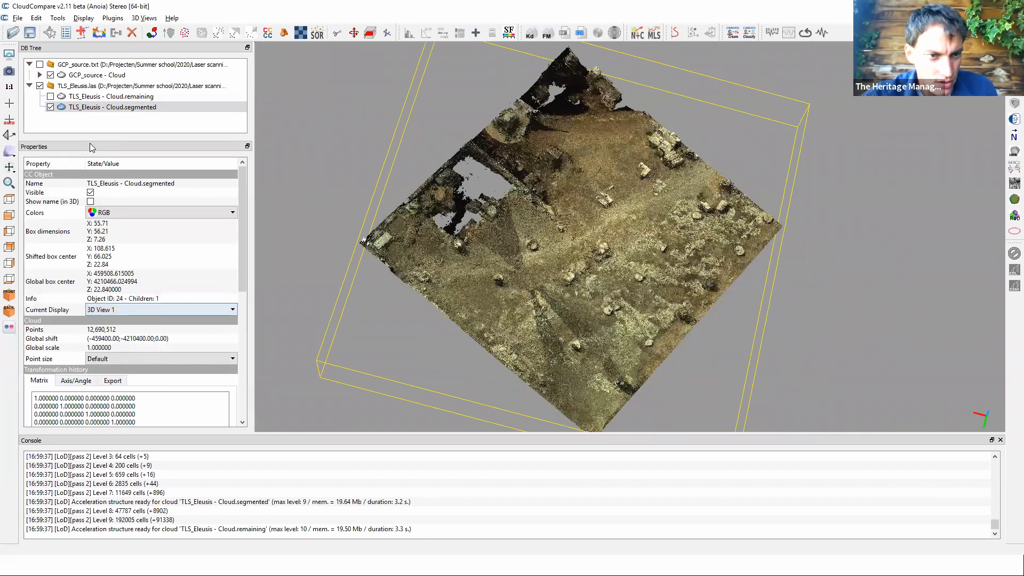
{"action": "left_click", "coordinate": [119, 109]}
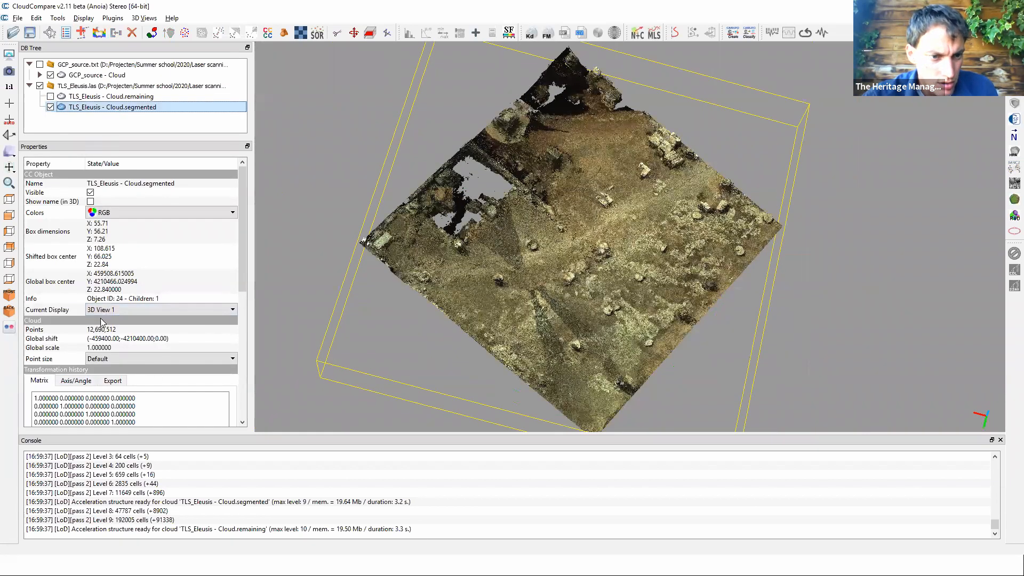
{"action": "left_click", "coordinate": [83, 96]}
{"action": "left_click", "coordinate": [78, 109]}
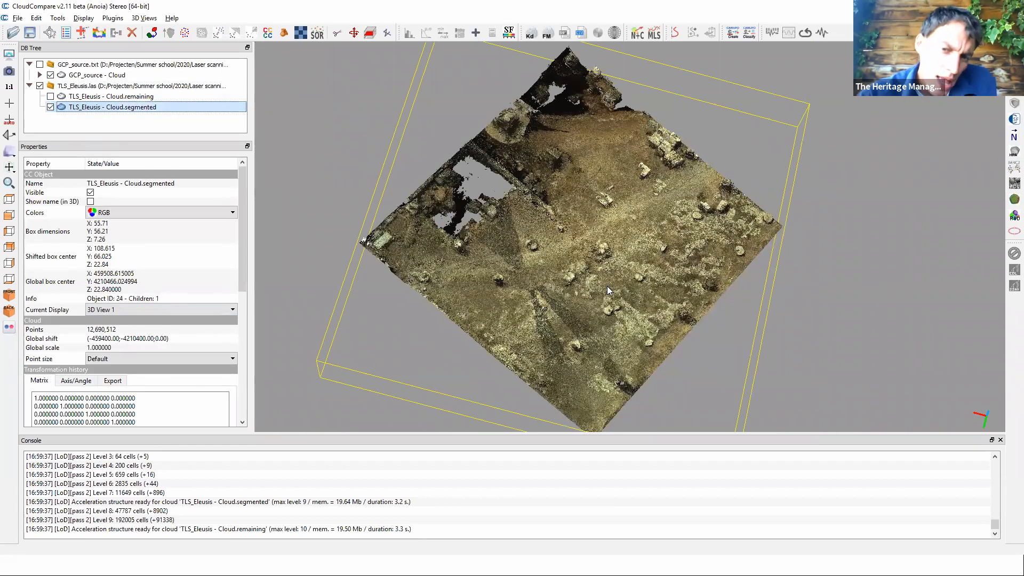
Open cloud subsampling for the segmented courtyard cloud and review the available sampling methods.
{"action": "scroll", "coordinate": [608, 288], "scroll_direction": "up", "scroll_amount": 8}
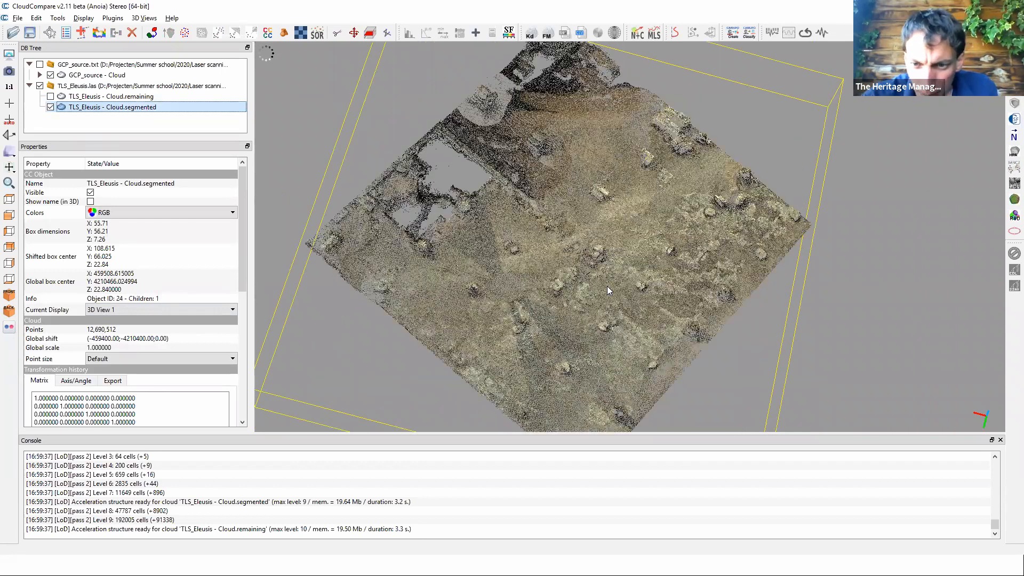
{"action": "scroll", "coordinate": [607, 291], "scroll_direction": "up", "scroll_amount": 5}
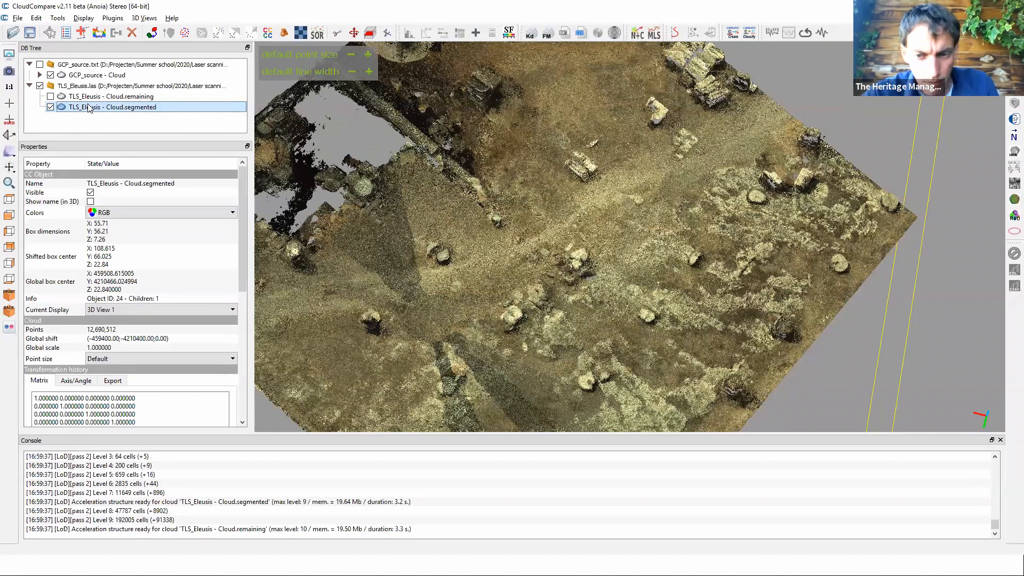
{"action": "left_click", "coordinate": [185, 33]}
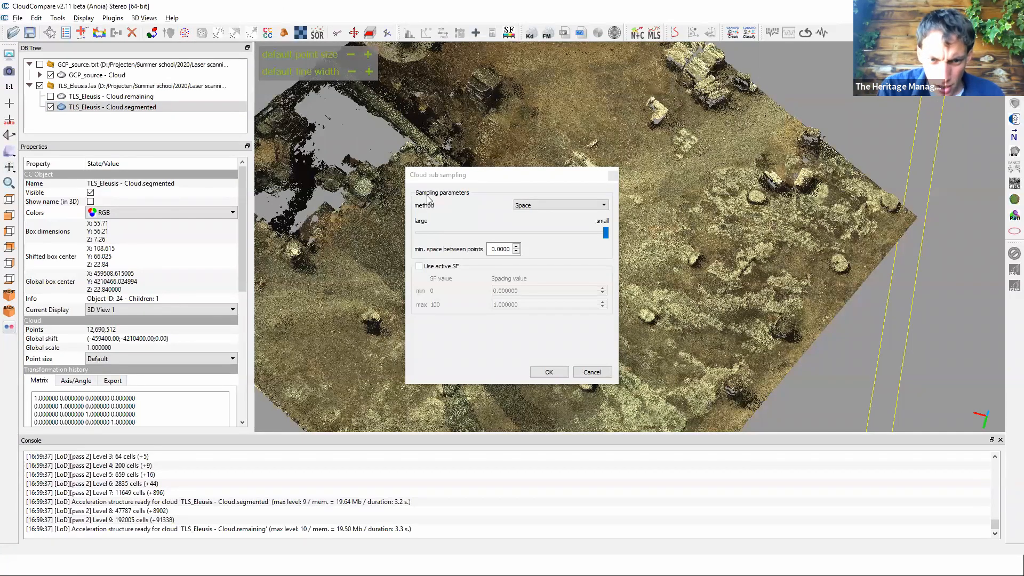
{"action": "left_click", "coordinate": [557, 205]}
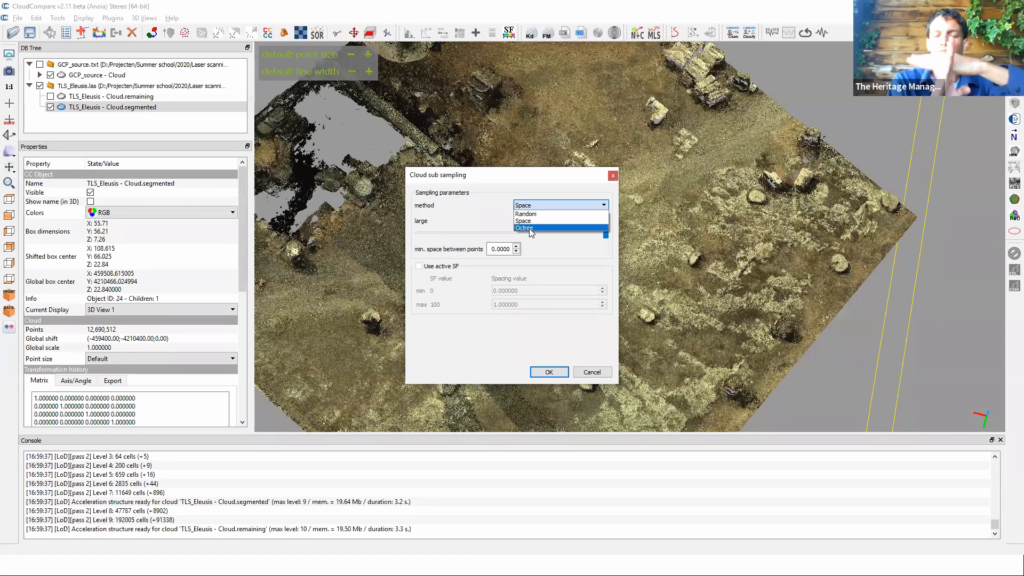
{"action": "left_click", "coordinate": [529, 229]}
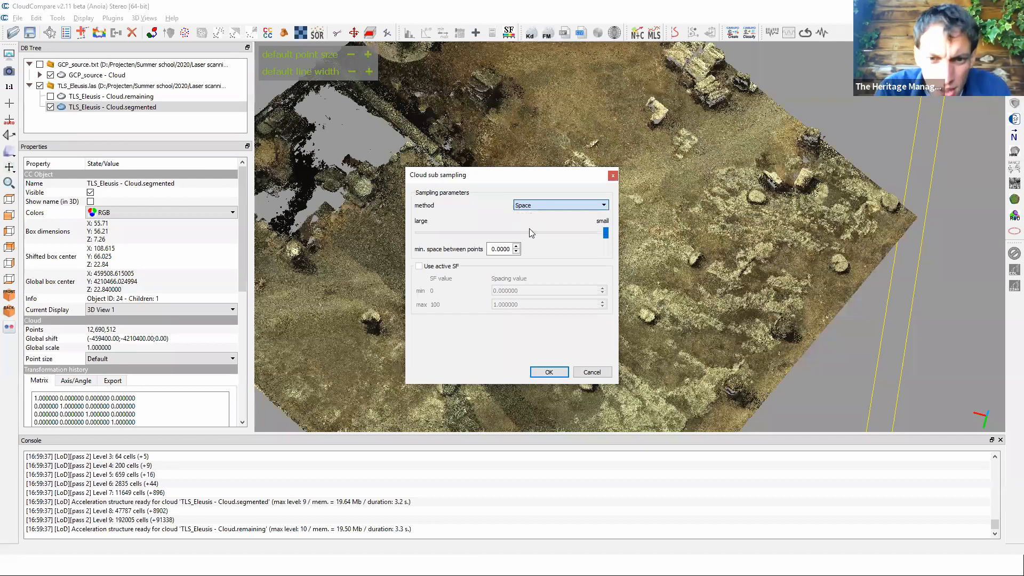
Switch to Chrome and run a Google image search for "octree point cloud" in a new tab.
{"action": "key", "text": "alt+Tab"}
{"action": "key", "text": "alt+Down"}
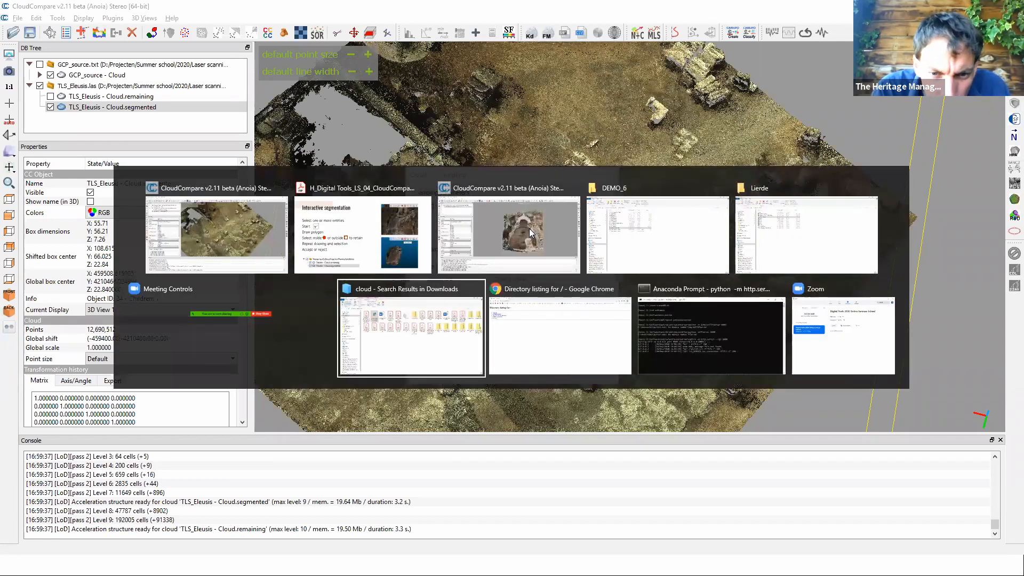
{"action": "key", "text": "alt+Right"}
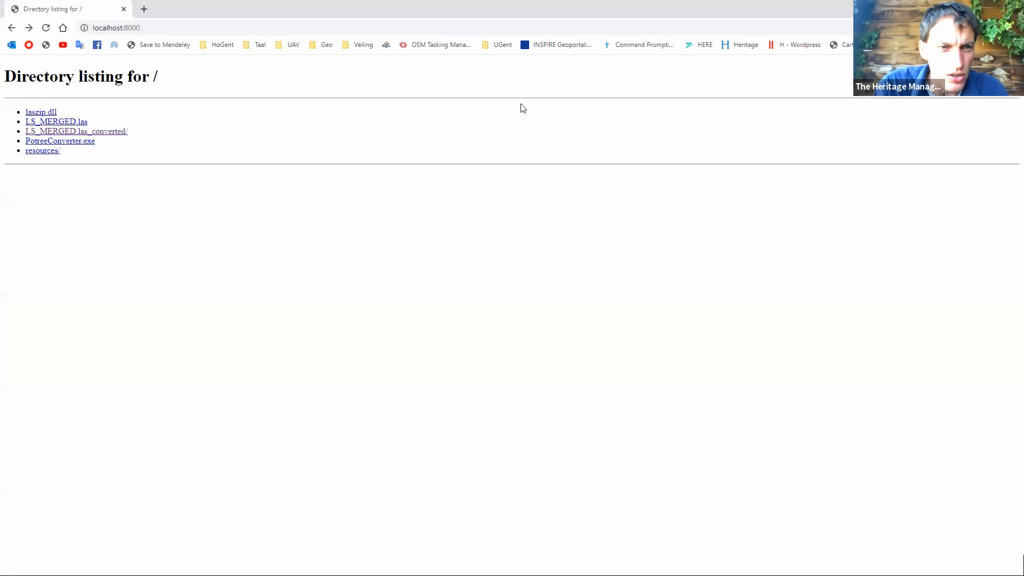
{"action": "left_click", "coordinate": [144, 9]}
{"action": "type", "text": "oc"}
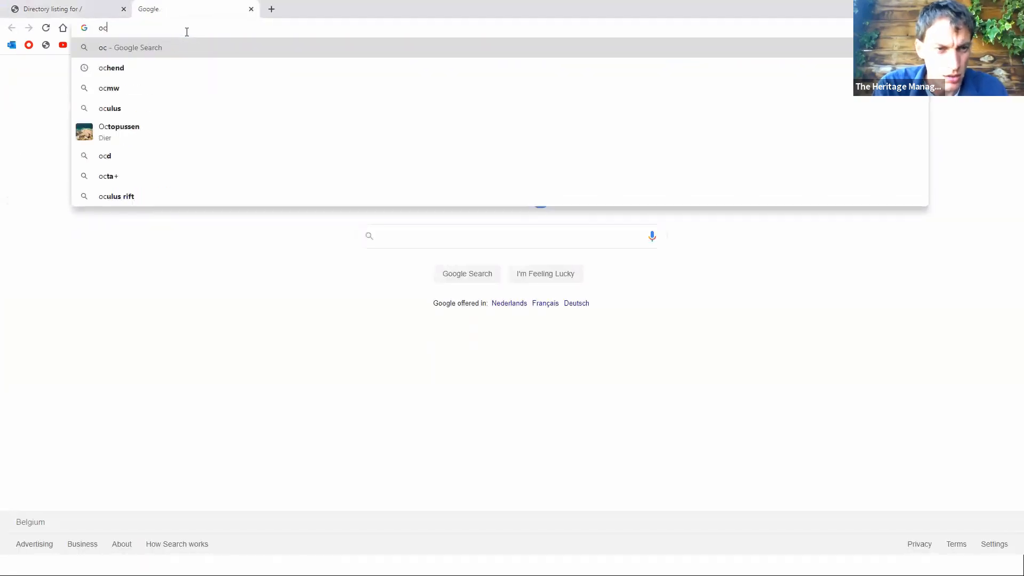
{"action": "type", "text": "tree point clo"}
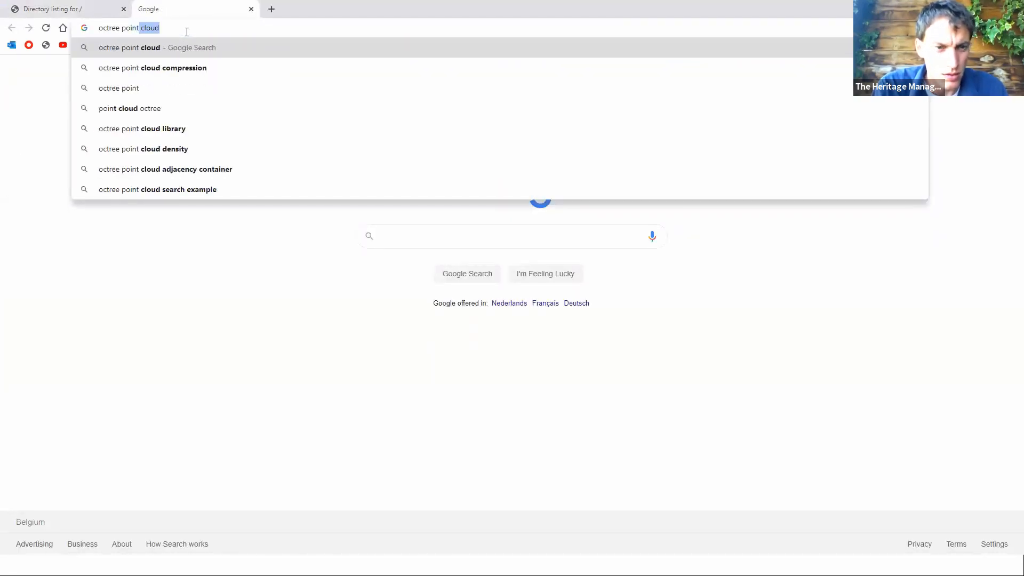
{"action": "type", "text": "ud"}
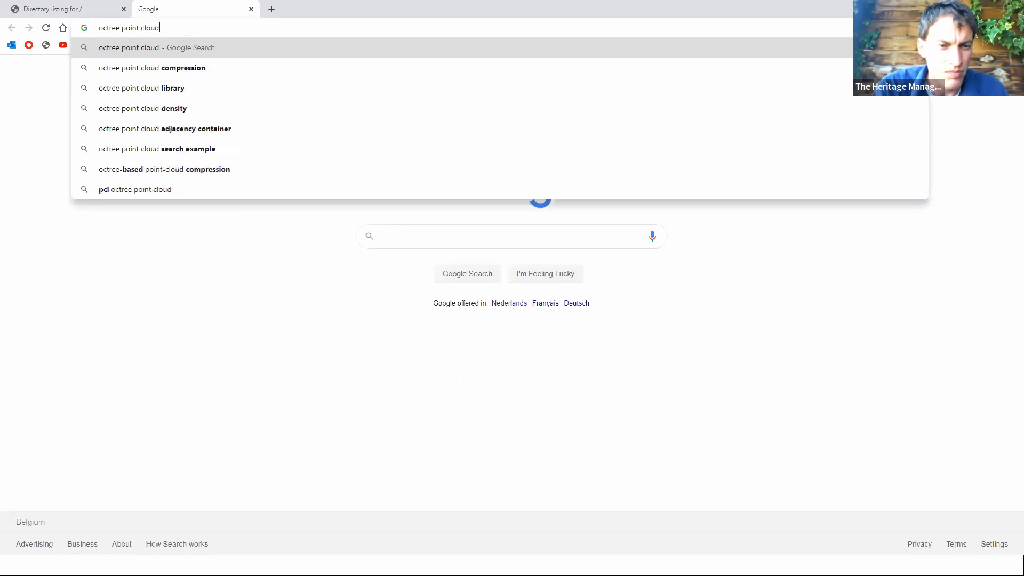
{"action": "key", "text": "Return"}
{"action": "left_click", "coordinate": [167, 114]}
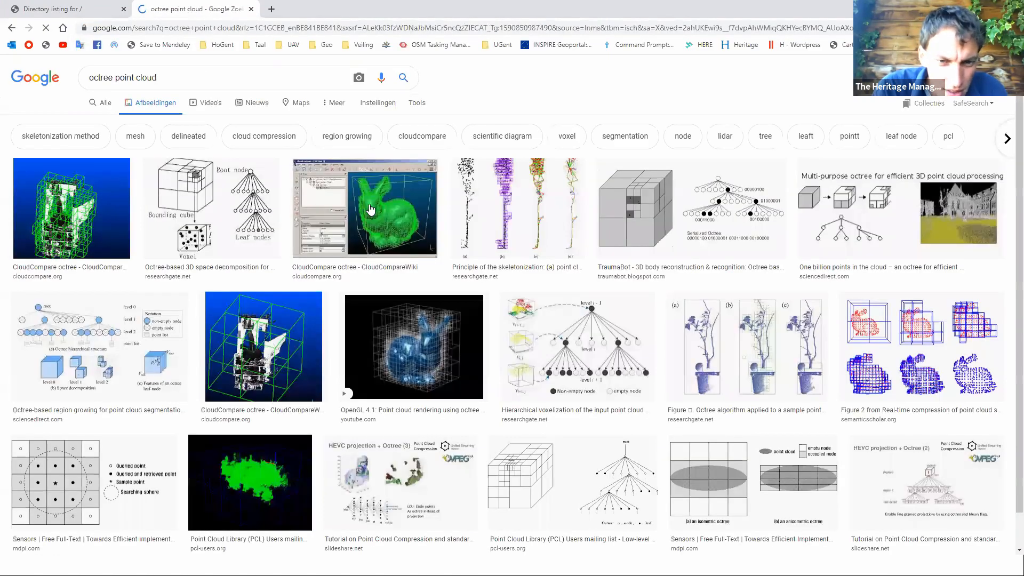
Open the CloudCompare bunny octree, the hierarchical voxelization diagram and the CloudCompareWiki octree cube images to examine how octree subdivision works.
{"action": "left_click", "coordinate": [371, 208]}
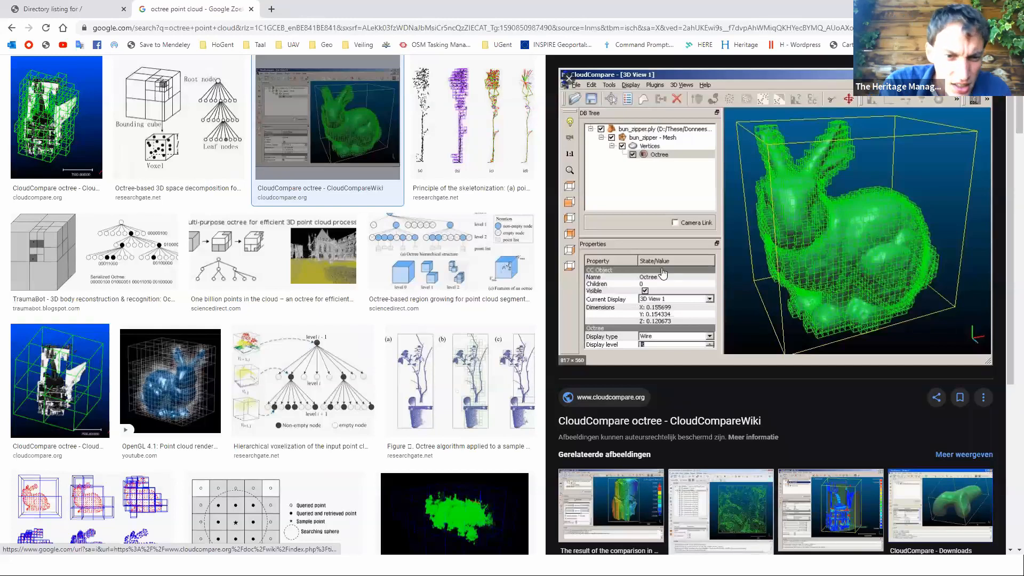
{"action": "left_click", "coordinate": [318, 370]}
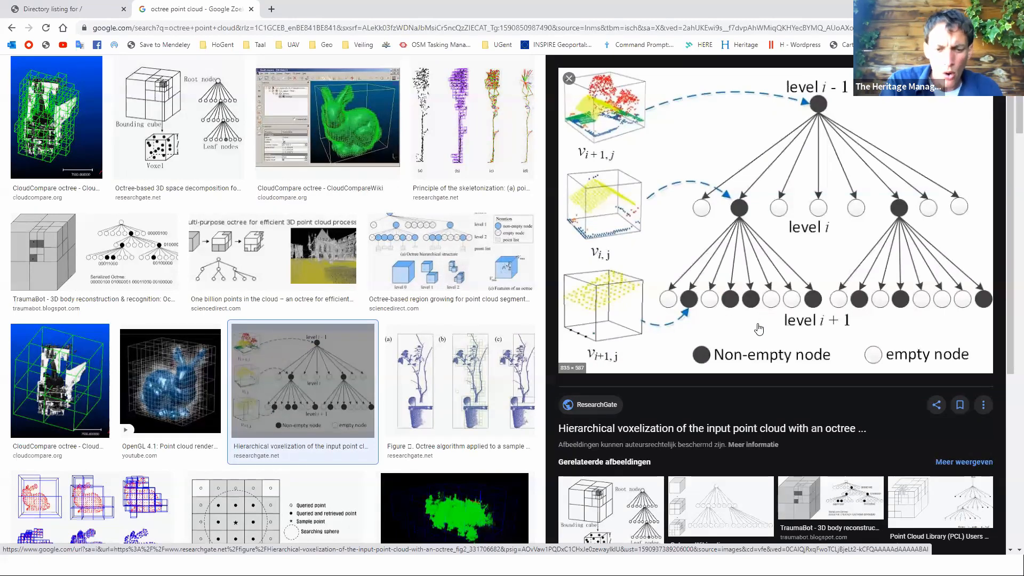
{"action": "key", "text": "Left"}
{"action": "key", "text": "Left"}
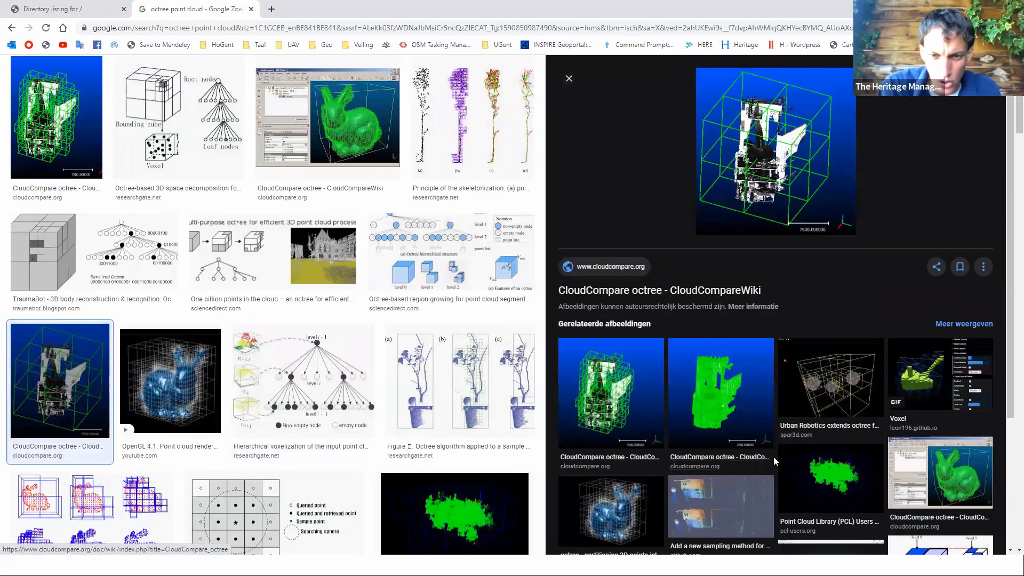
Switch back to CloudCompare and bring up the Octree method's parameters in the cloud subsampling settings.
{"action": "key", "text": "alt+Tab"}
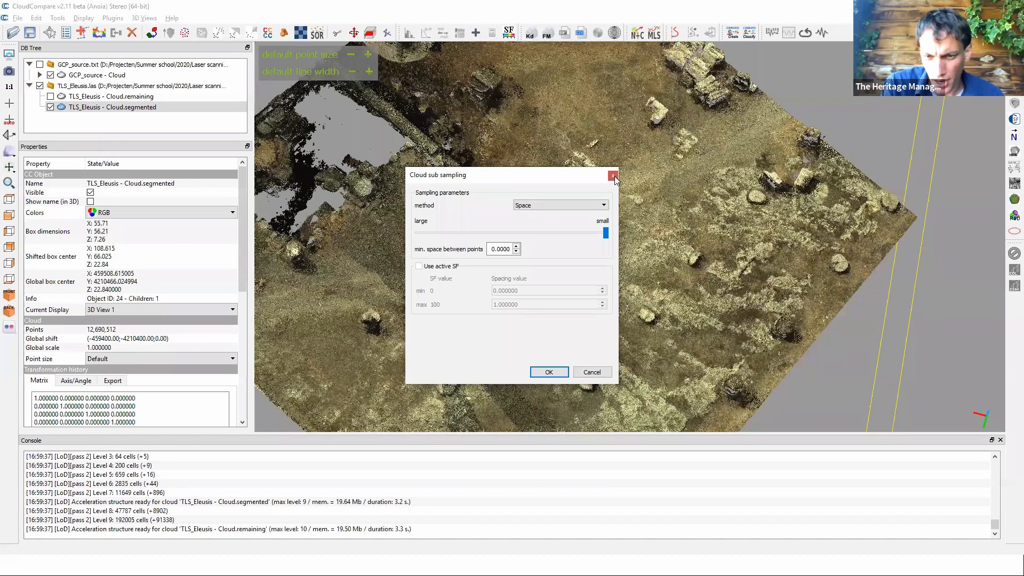
{"action": "left_click", "coordinate": [593, 206]}
{"action": "left_click", "coordinate": [553, 227]}
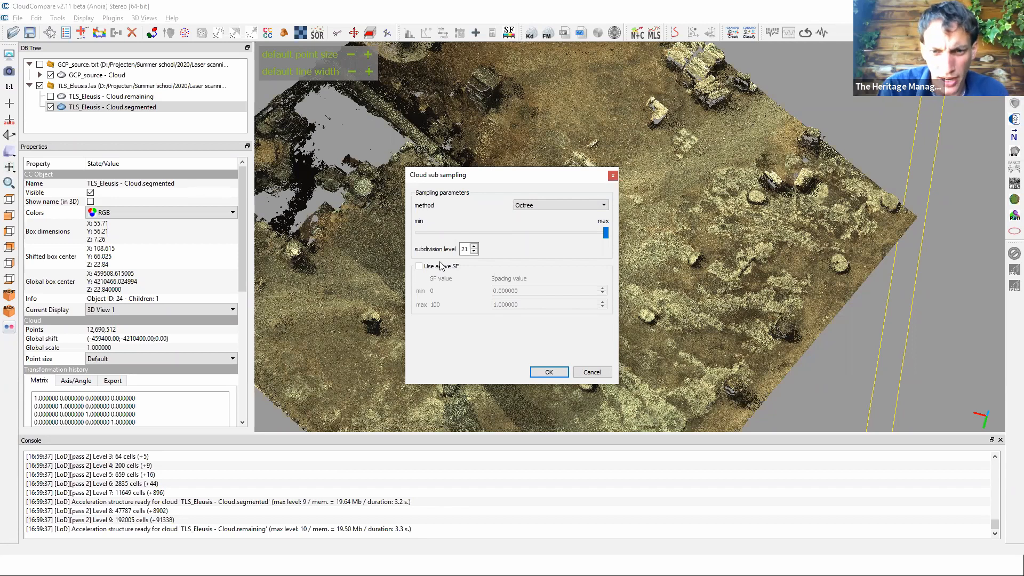
Subsample the segmented courtyard cloud with the Random method, keeping 2500000 remaining points.
{"action": "left_click", "coordinate": [535, 206]}
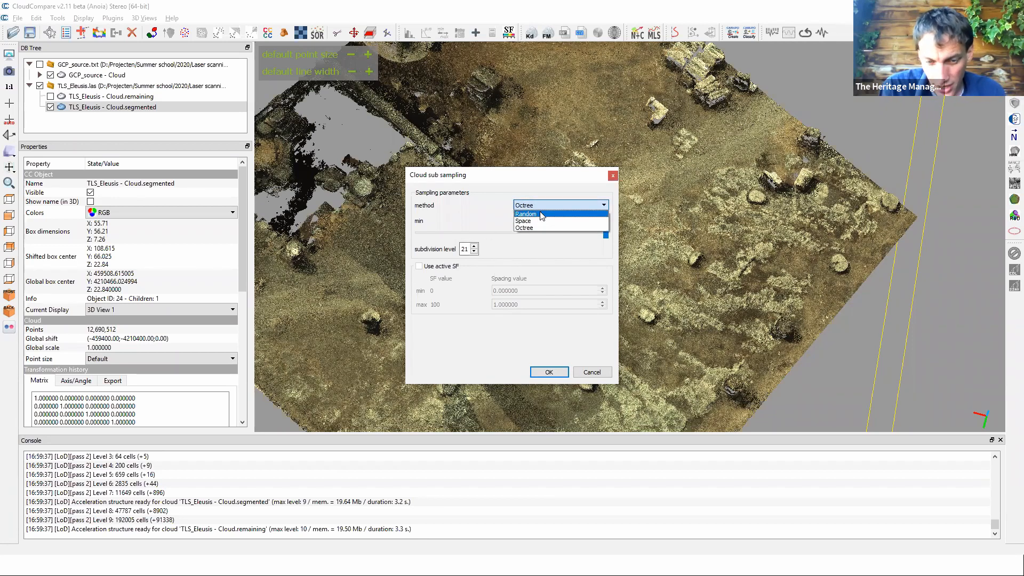
{"action": "left_click", "coordinate": [542, 215]}
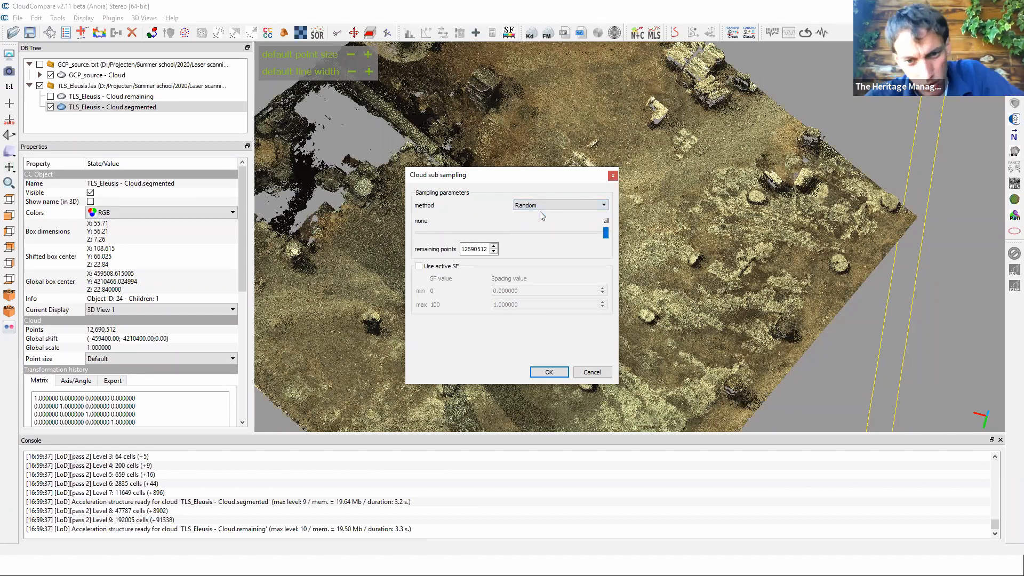
{"action": "double_click", "coordinate": [477, 252]}
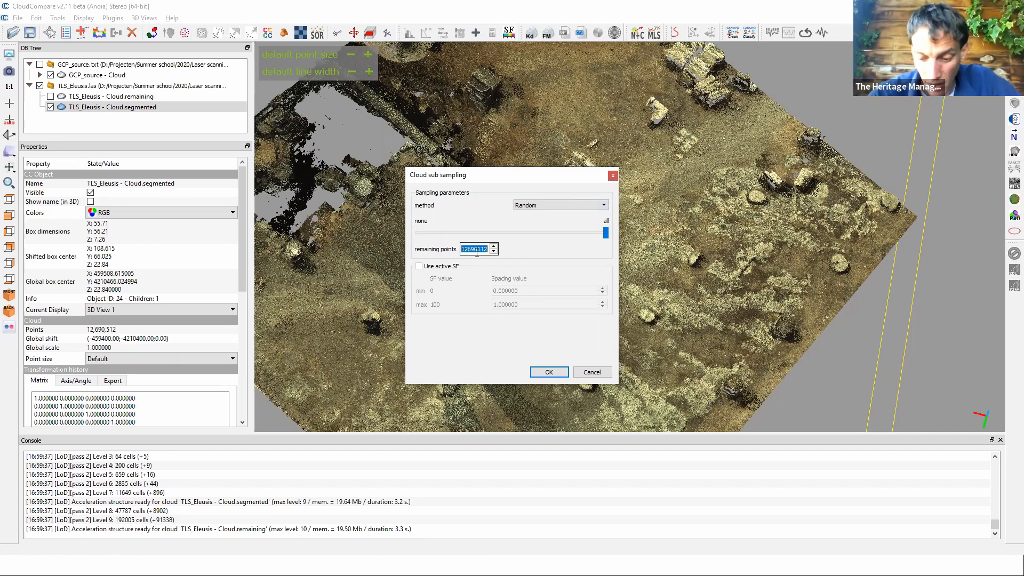
{"action": "type", "text": "250000"}
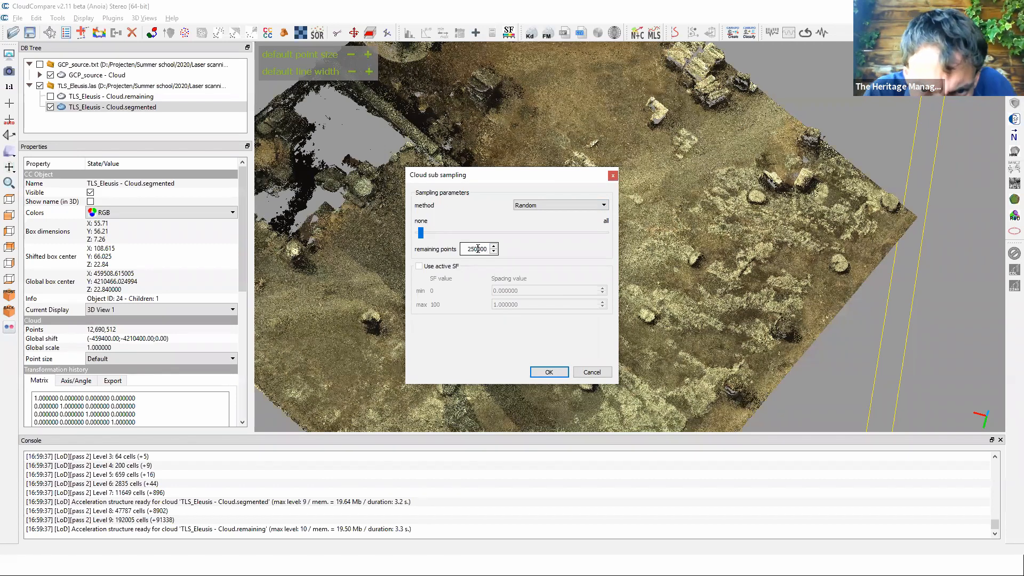
{"action": "type", "text": "0"}
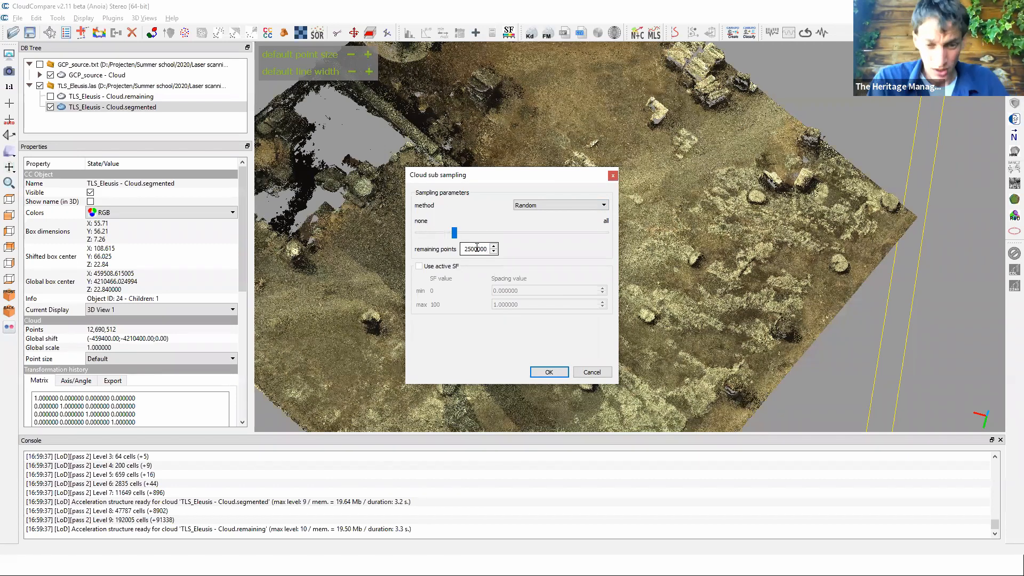
{"action": "left_click", "coordinate": [549, 373]}
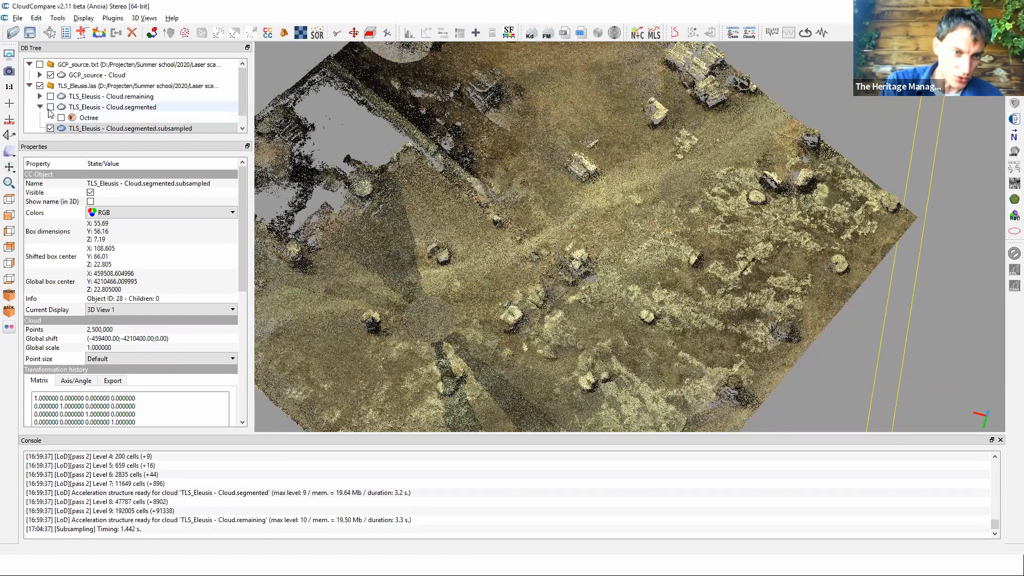
Select the subsampled courtyard cloud and examine its point density and shadowed areas across the courtyard, from near and far.
{"action": "left_click", "coordinate": [101, 129]}
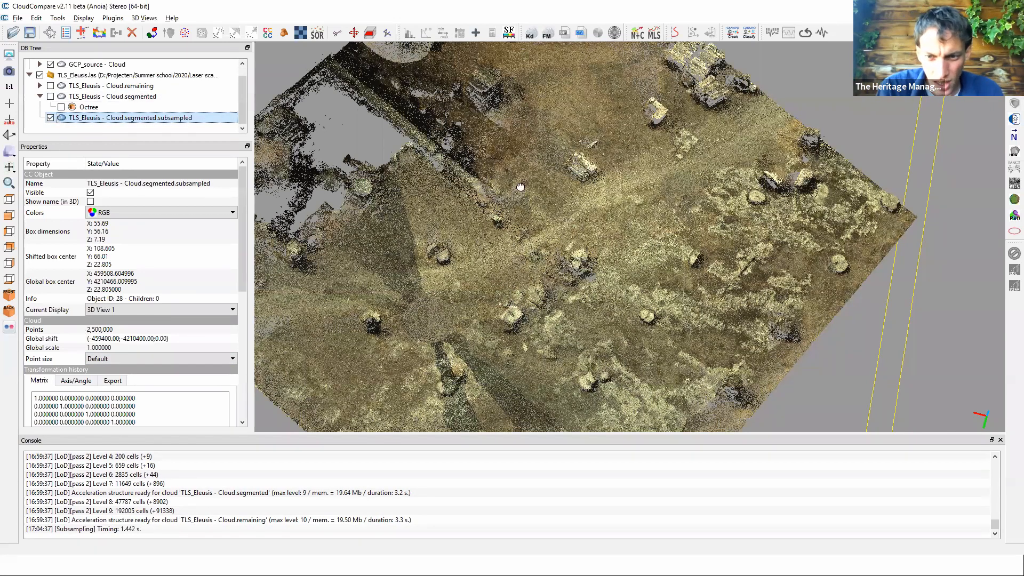
{"action": "left_click_drag", "start_coordinate": [469, 357], "coordinate": [502, 346]}
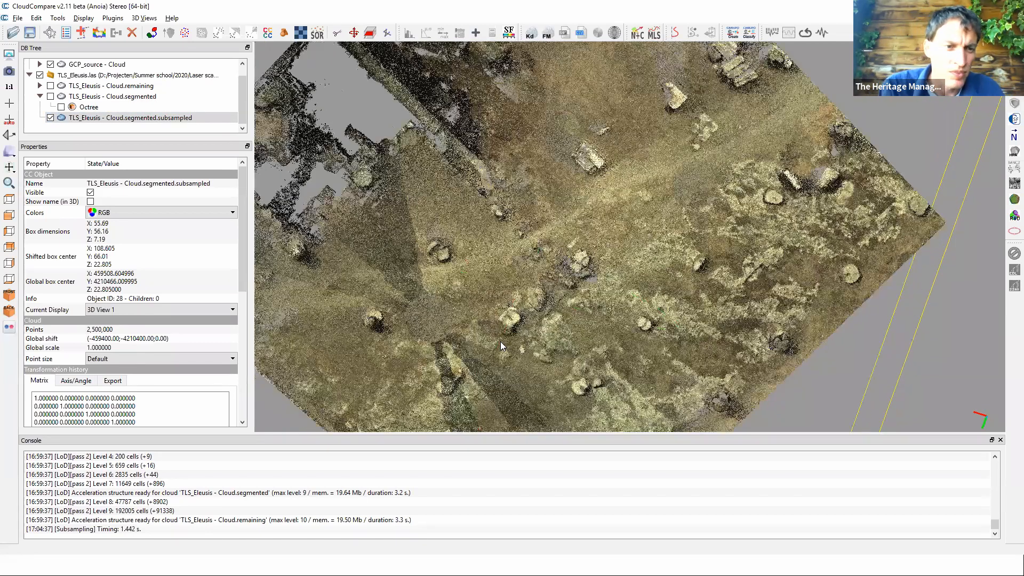
{"action": "left_click", "coordinate": [147, 119]}
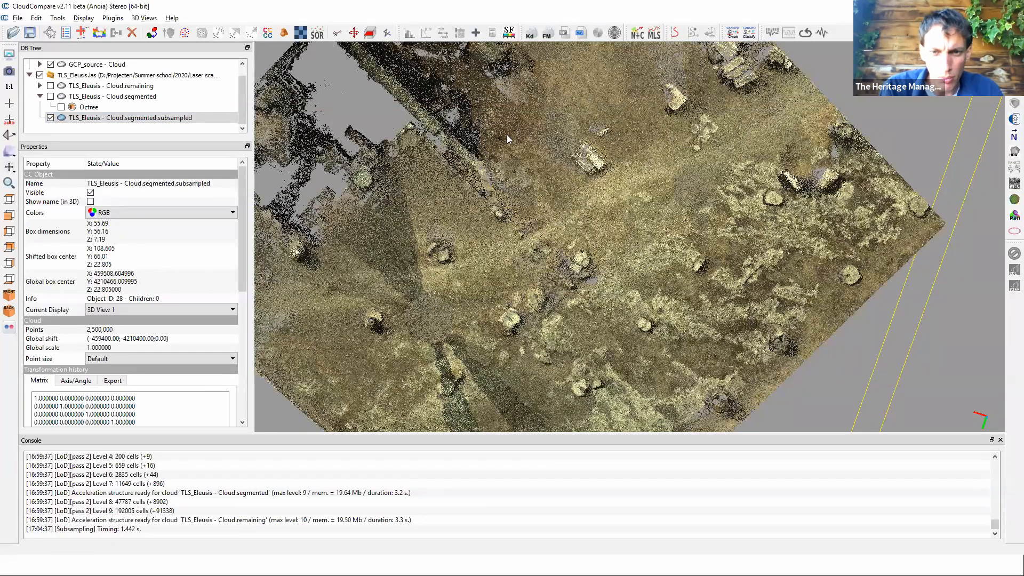
{"action": "left_click_drag", "start_coordinate": [507, 136], "coordinate": [515, 195]}
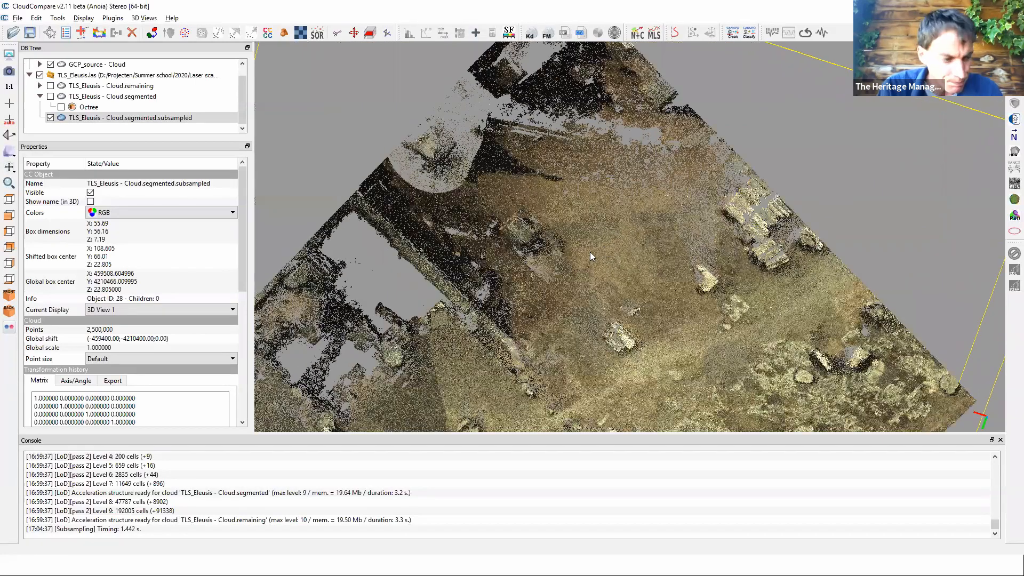
{"action": "scroll", "coordinate": [590, 251], "scroll_direction": "up", "scroll_amount": 3}
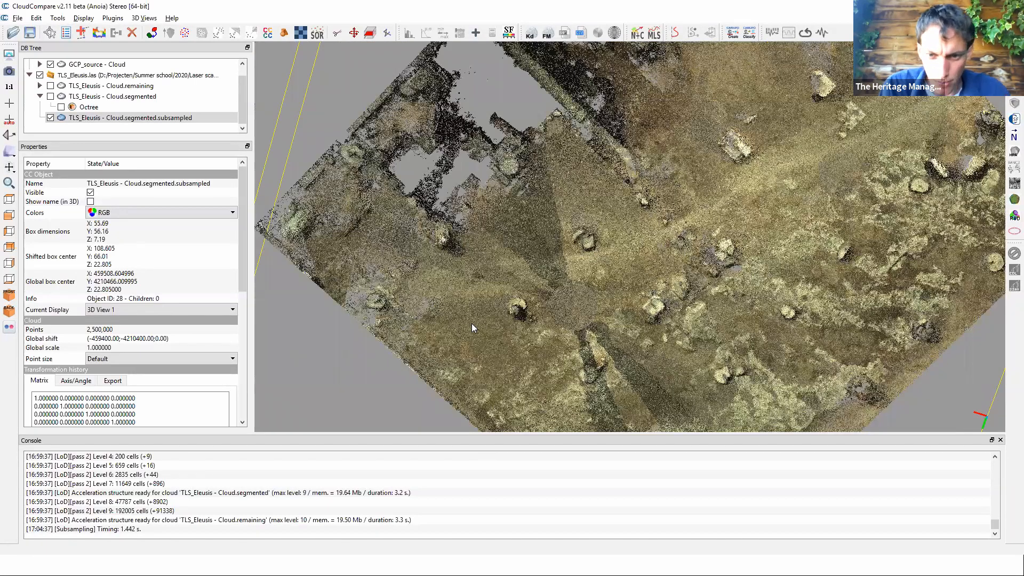
{"action": "key", "text": "alt+Tab"}
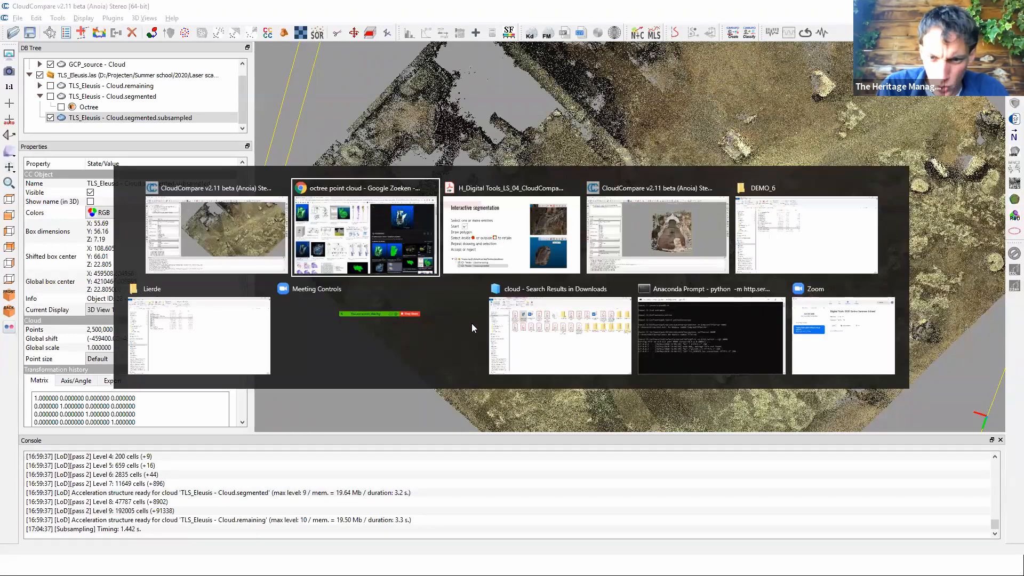
{"action": "key", "text": "alt+shift+Tab"}
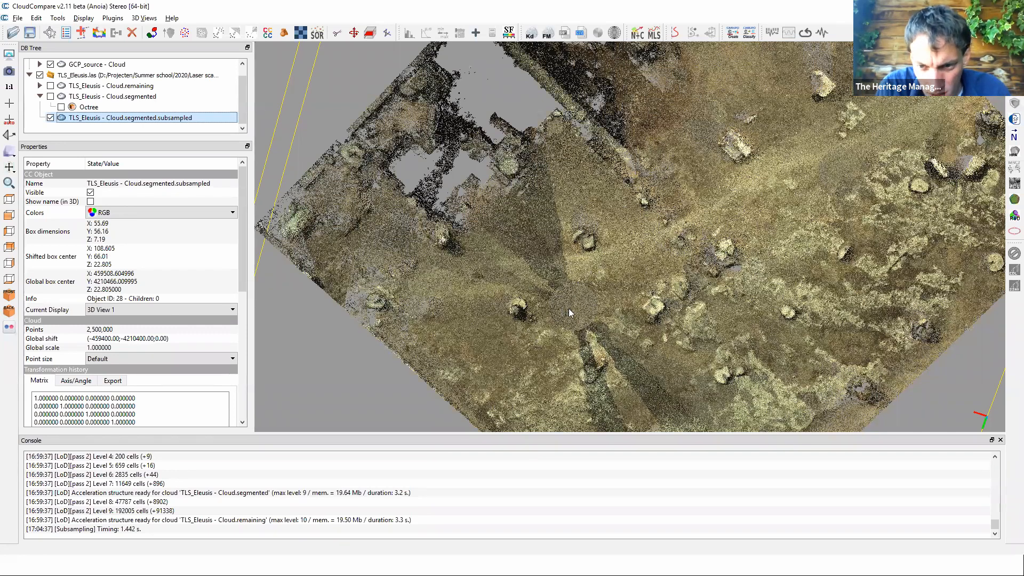
{"action": "scroll", "coordinate": [625, 252], "scroll_direction": "up", "scroll_amount": 1}
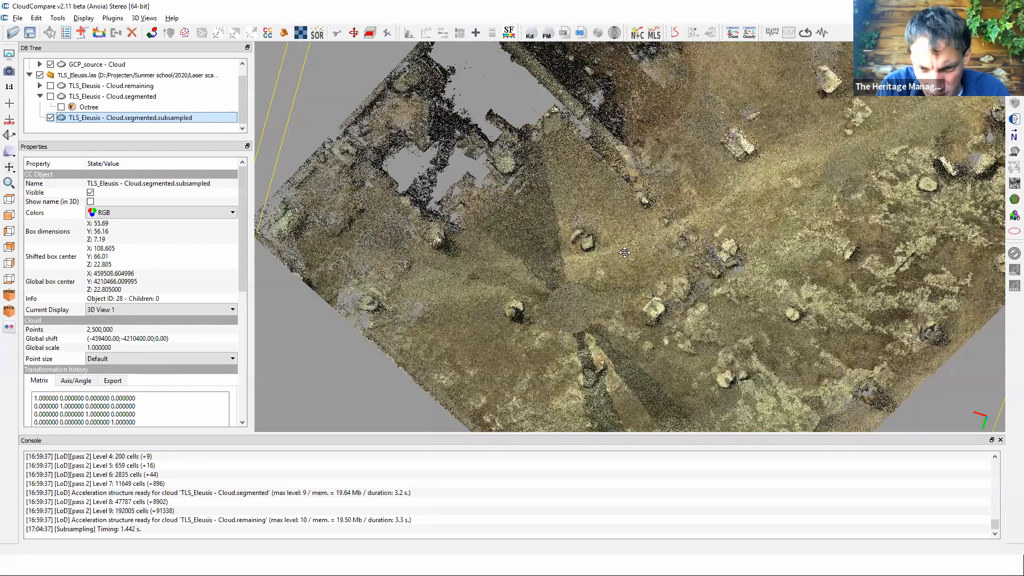
{"action": "scroll", "coordinate": [561, 294], "scroll_direction": "up", "scroll_amount": 2}
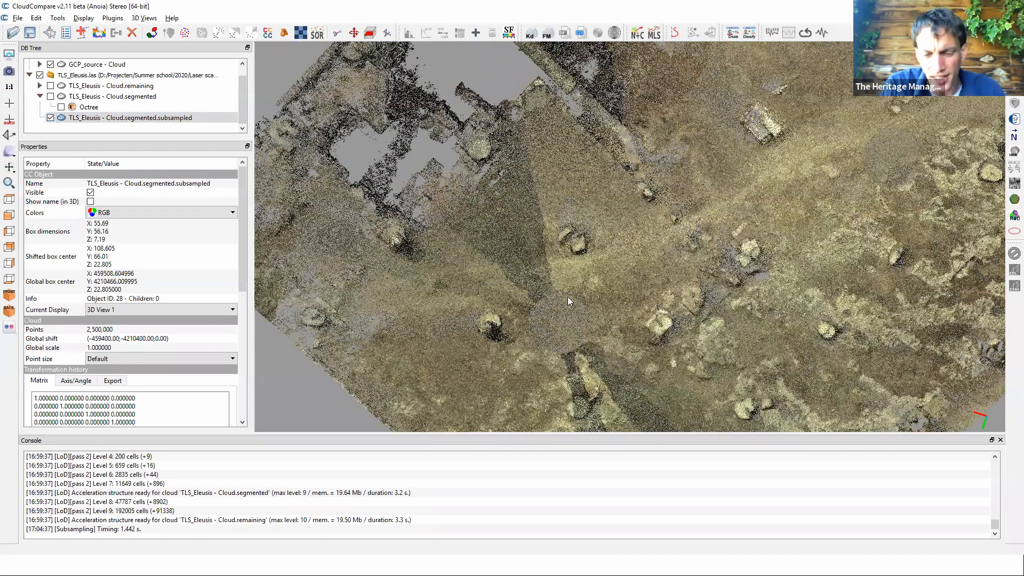
{"action": "right_click_drag", "start_coordinate": [598, 243], "coordinate": [648, 186]}
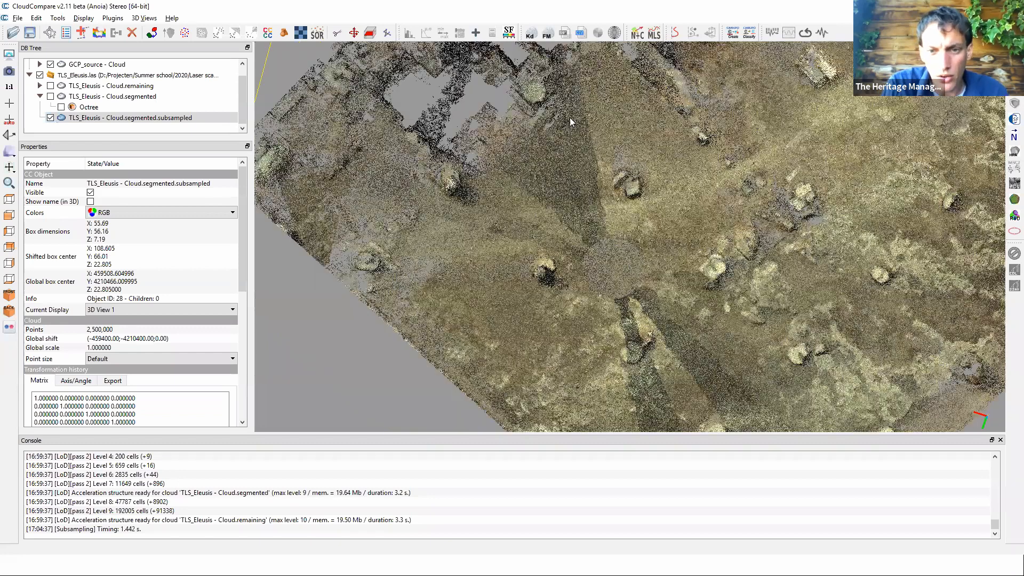
{"action": "scroll", "coordinate": [550, 109], "scroll_direction": "down", "scroll_amount": 2}
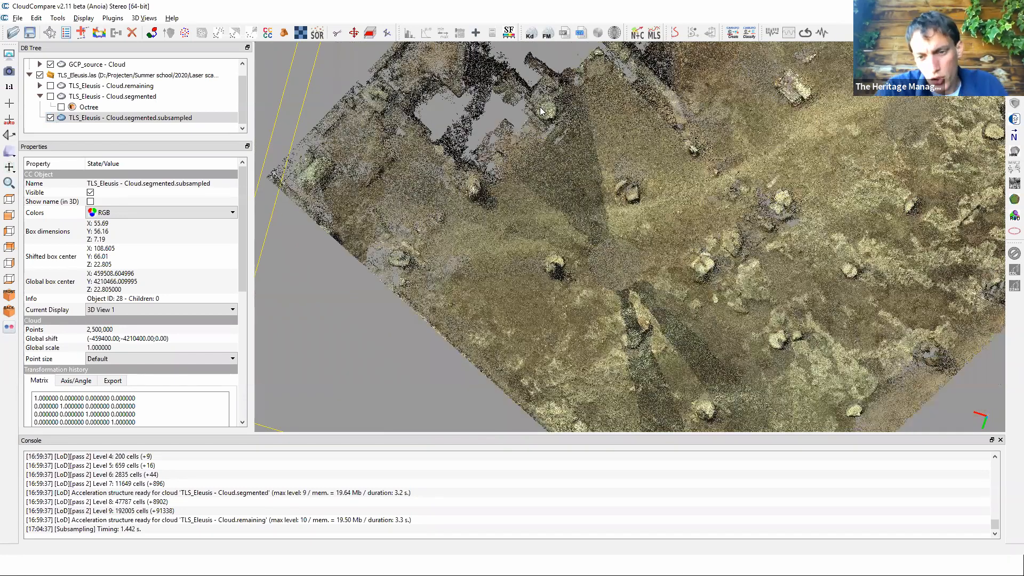
{"action": "scroll", "coordinate": [541, 111], "scroll_direction": "down", "scroll_amount": 1}
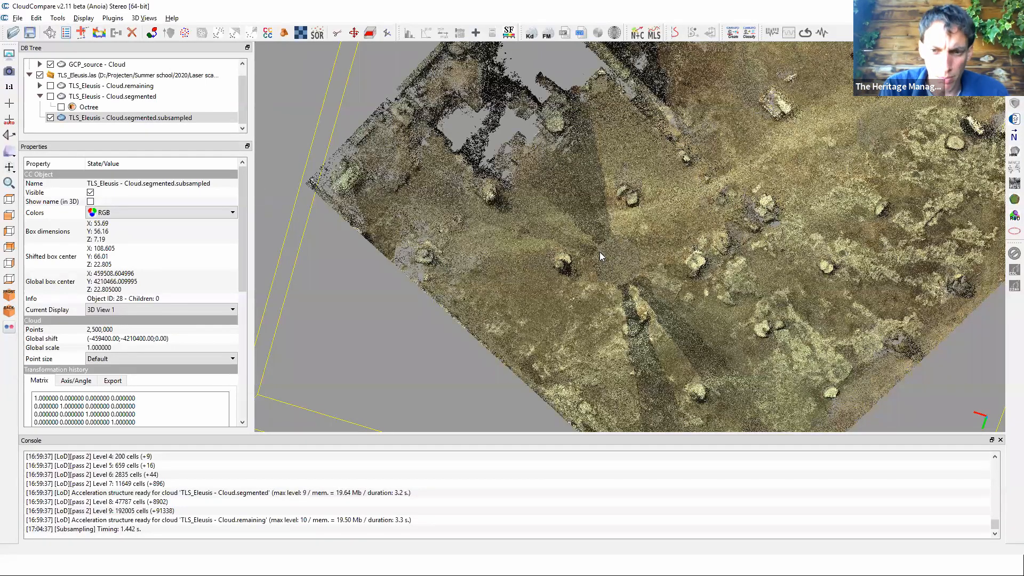
Delete the existing subsampled cloud and make the TLS_Eleusis - Cloud.segmented cloud visible.
{"action": "left_click", "coordinate": [103, 119]}
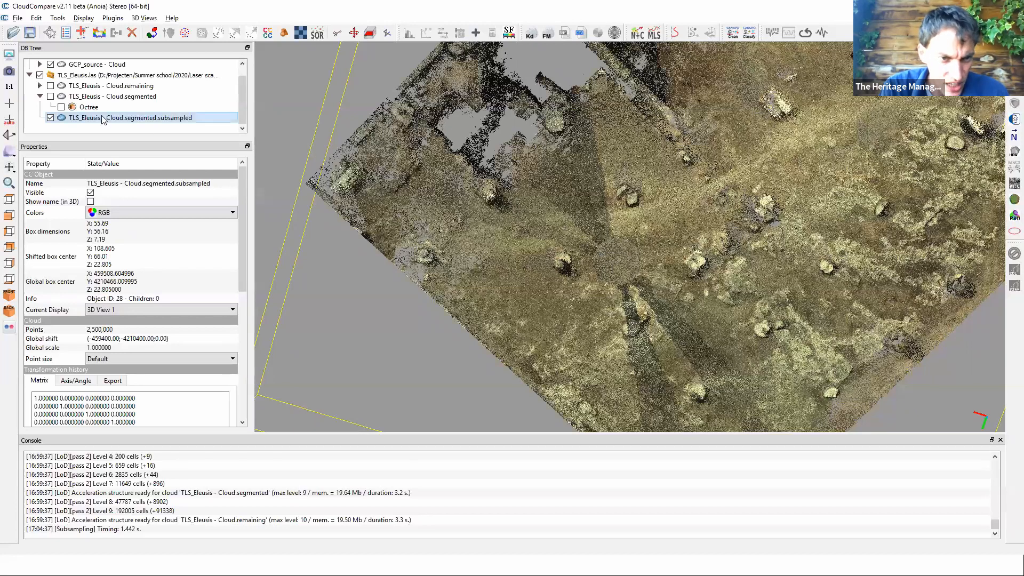
{"action": "left_click", "coordinate": [131, 33]}
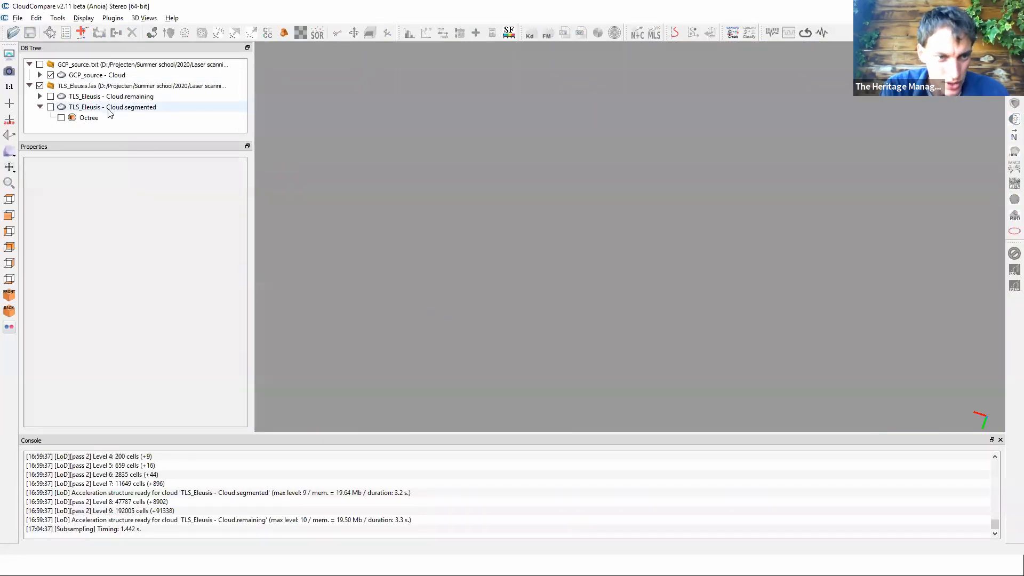
{"action": "left_click", "coordinate": [50, 107]}
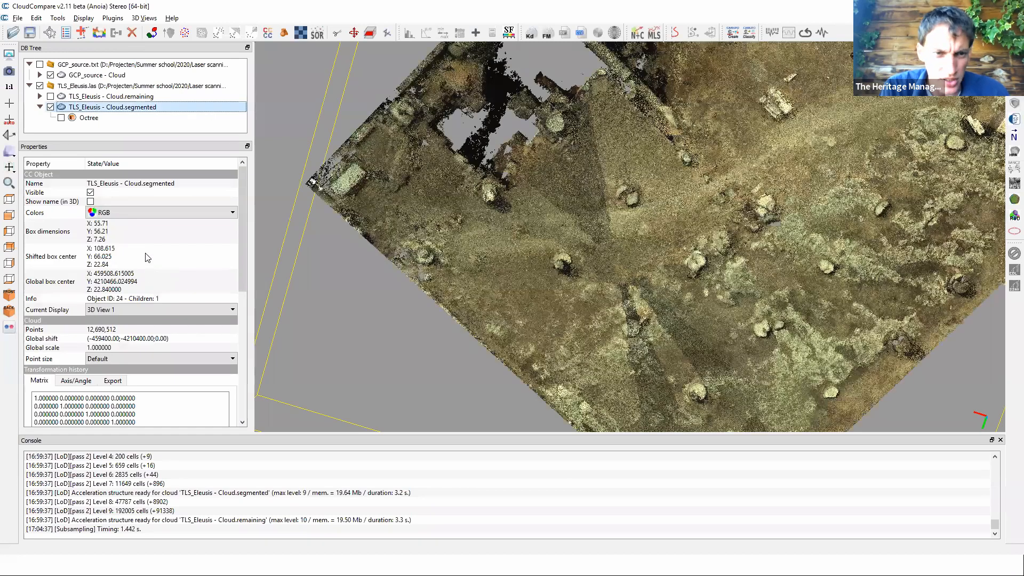
Subsample the segmented cloud using the Space method with a minimum space between points of 0.01.
{"action": "left_click", "coordinate": [201, 34]}
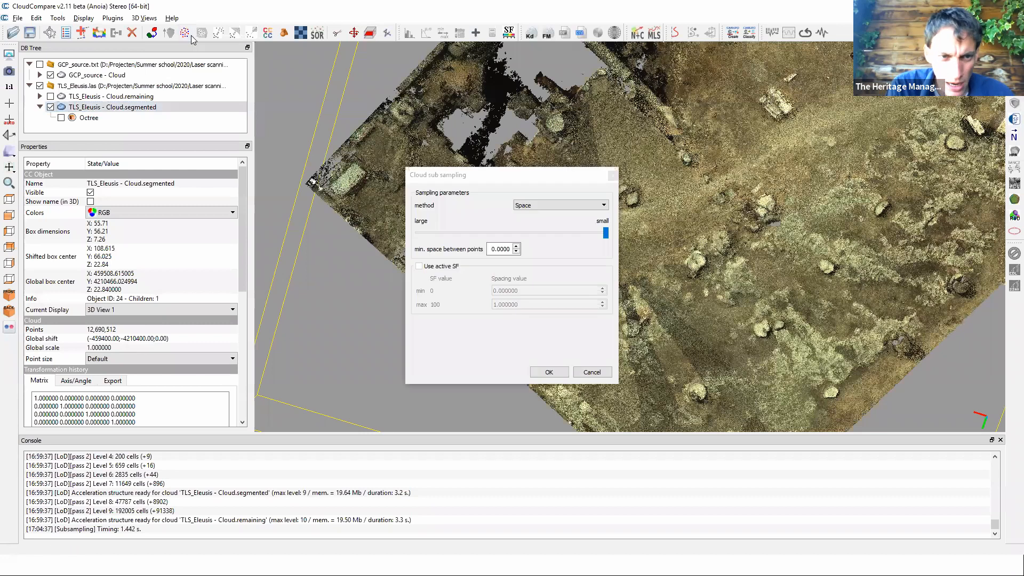
{"action": "left_click", "coordinate": [566, 209]}
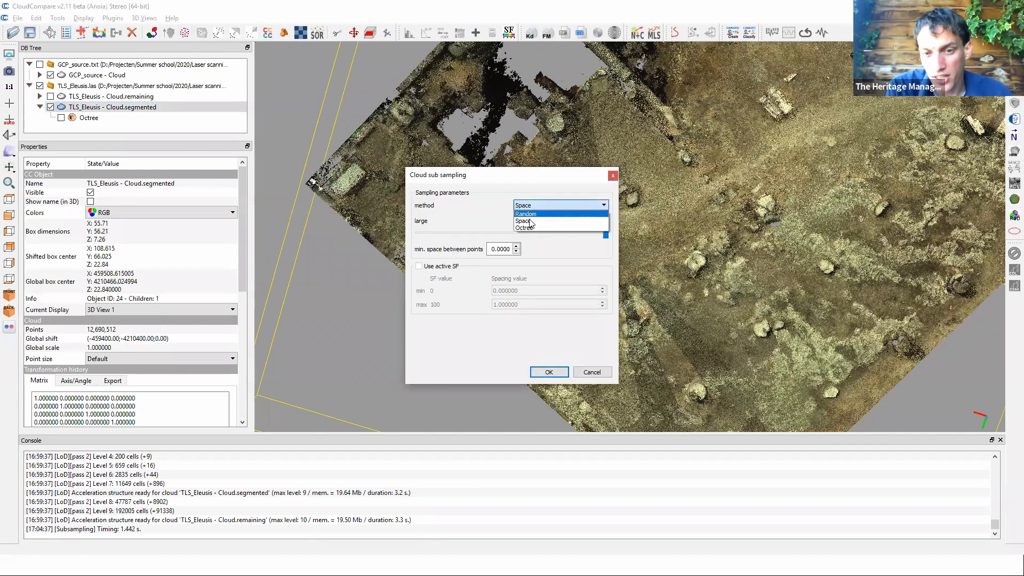
{"action": "left_click", "coordinate": [530, 222]}
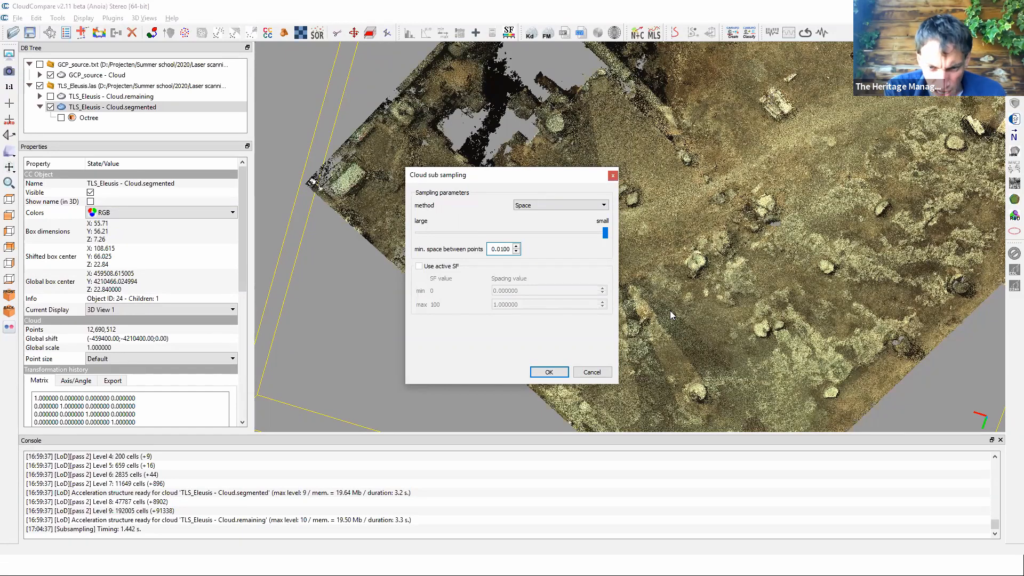
{"action": "left_click", "coordinate": [550, 372]}
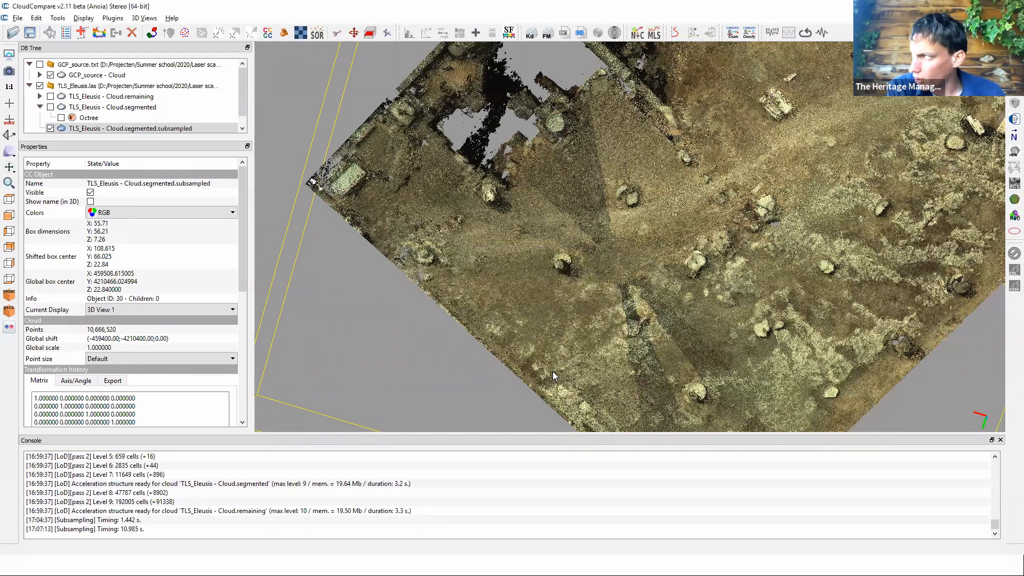
Examine the new subsampled cloud's point spacing on the ground and stones, and check its point count.
{"action": "left_click", "coordinate": [96, 129]}
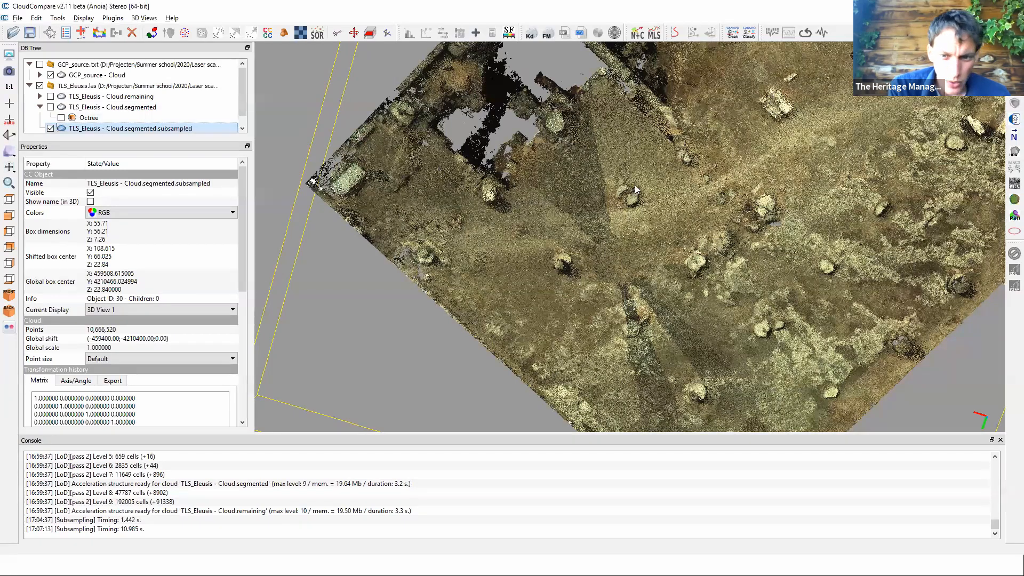
{"action": "scroll", "coordinate": [635, 184], "scroll_direction": "up", "scroll_amount": 1}
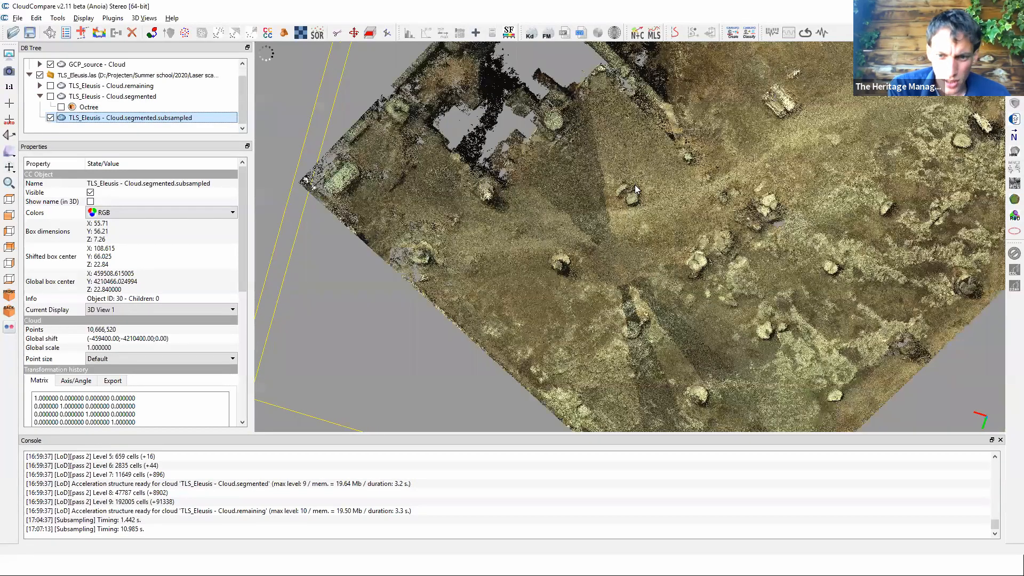
{"action": "scroll", "coordinate": [635, 184], "scroll_direction": "up", "scroll_amount": 1}
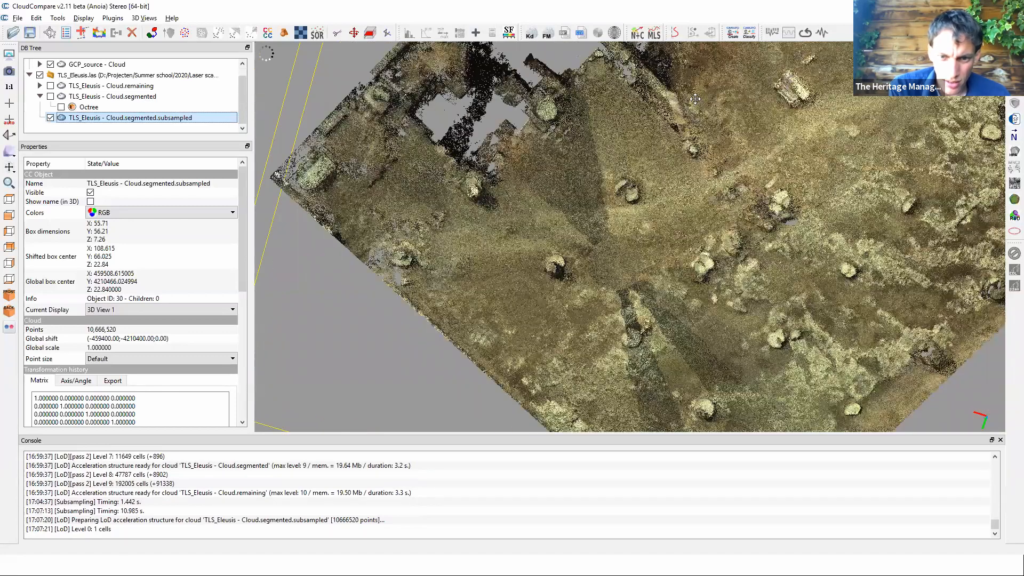
{"action": "right_click_drag", "start_coordinate": [695, 99], "coordinate": [466, 241]}
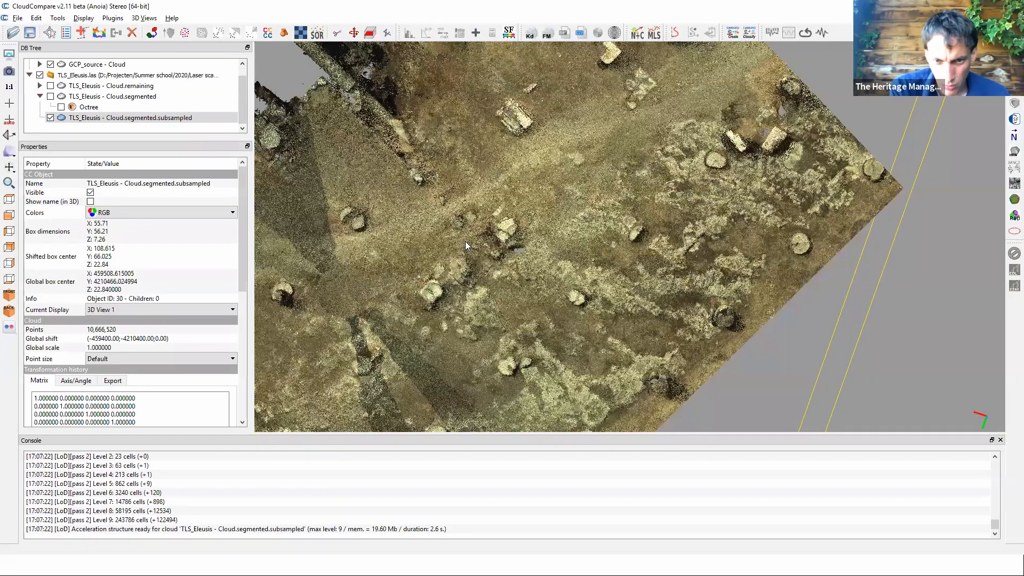
{"action": "scroll", "coordinate": [465, 241], "scroll_direction": "up", "scroll_amount": 5}
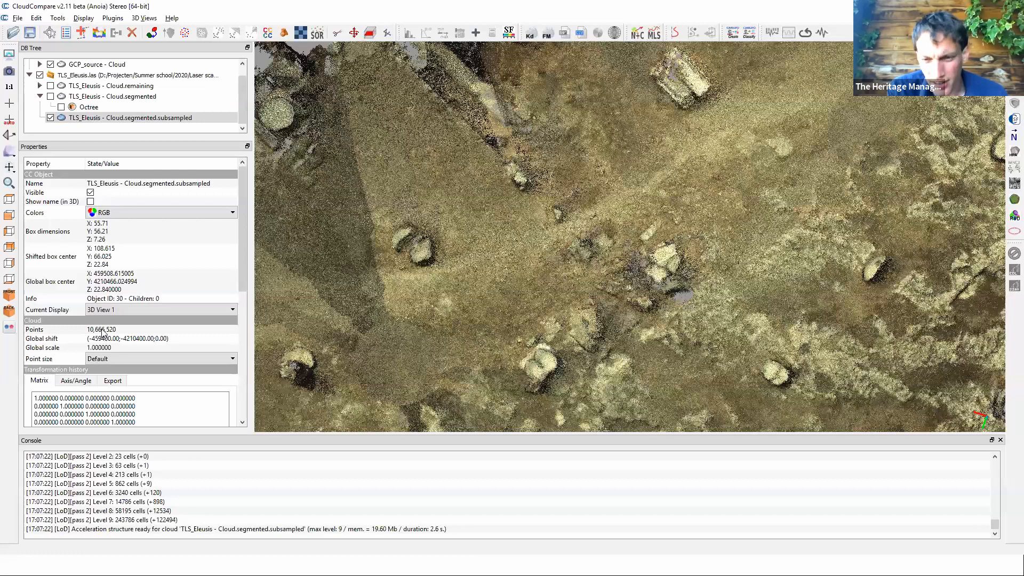
{"action": "left_click", "coordinate": [186, 33]}
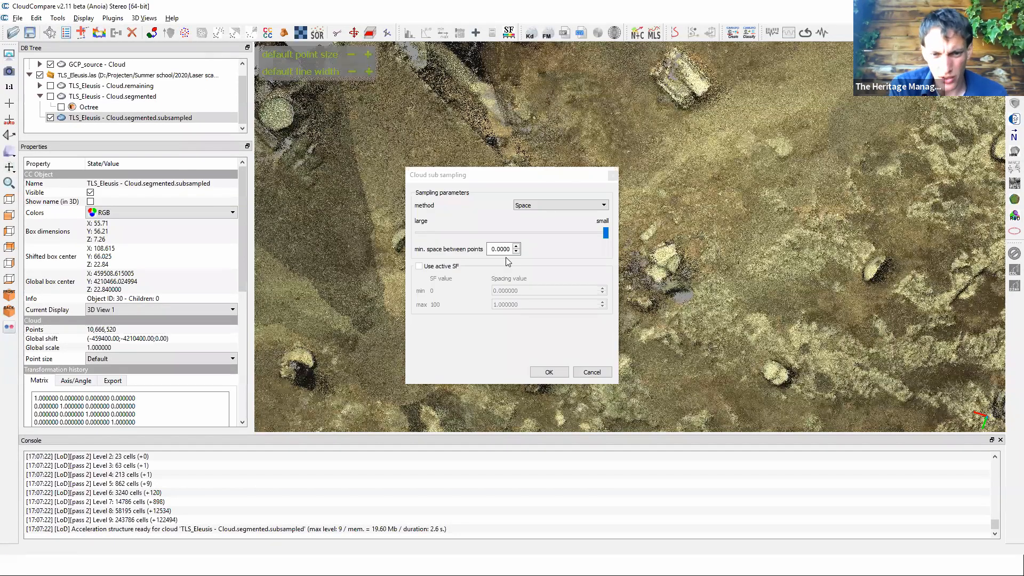
{"action": "left_click", "coordinate": [592, 371]}
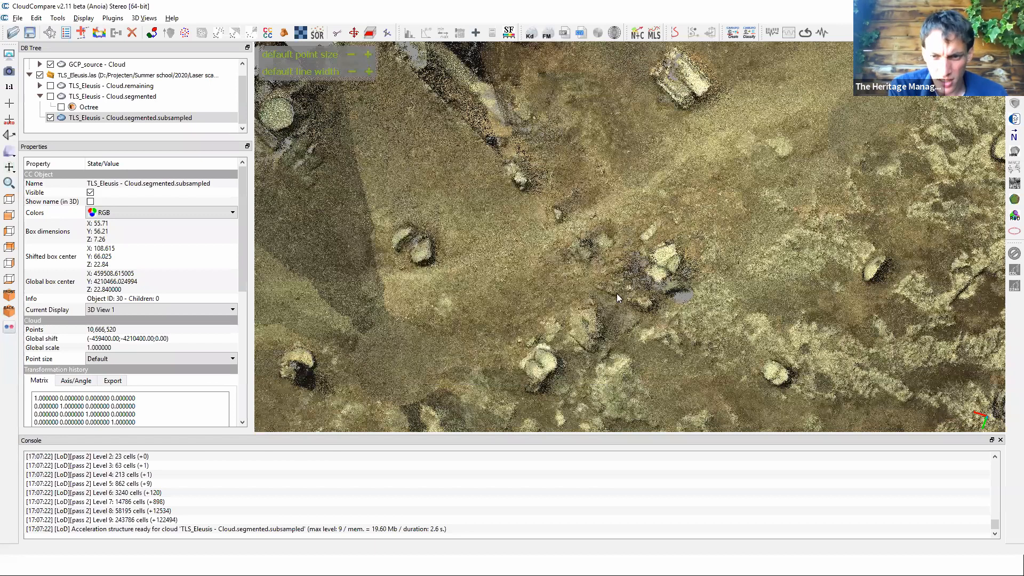
{"action": "left_click_drag", "start_coordinate": [547, 246], "coordinate": [572, 245]}
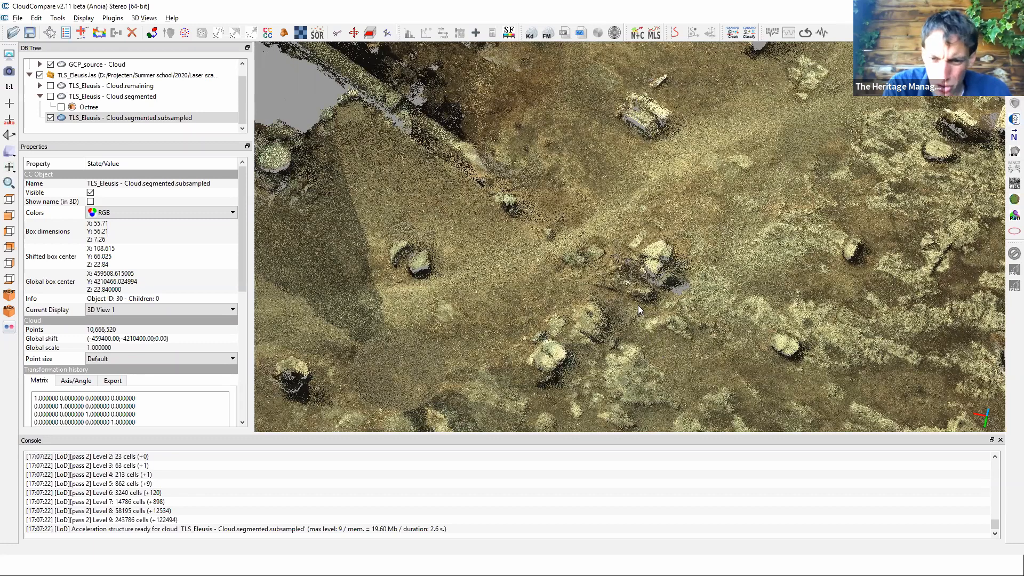
{"action": "scroll", "coordinate": [638, 305], "scroll_direction": "down", "scroll_amount": 3}
{"action": "left_click_drag", "start_coordinate": [638, 305], "coordinate": [610, 259]}
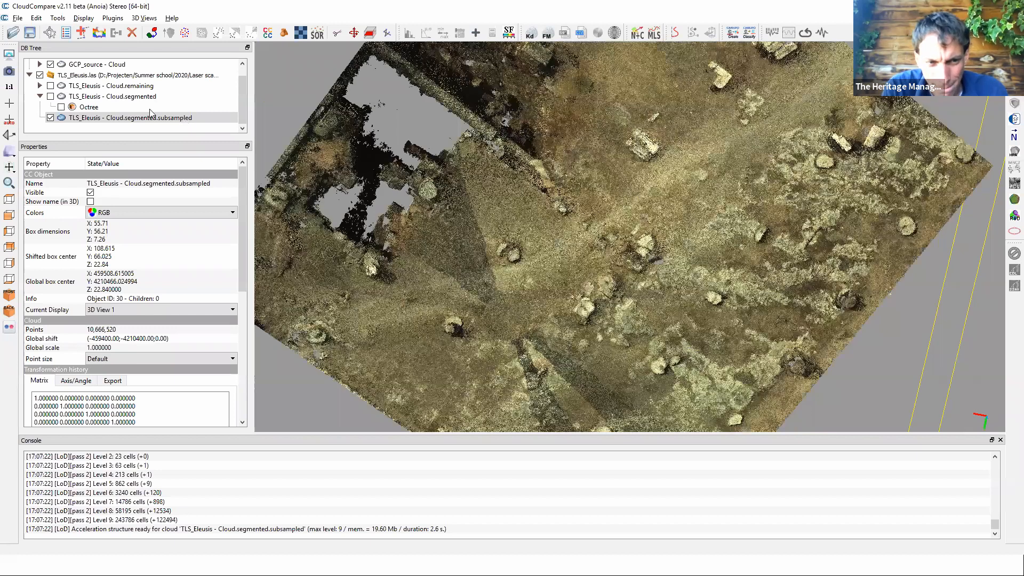
{"action": "left_click", "coordinate": [152, 117]}
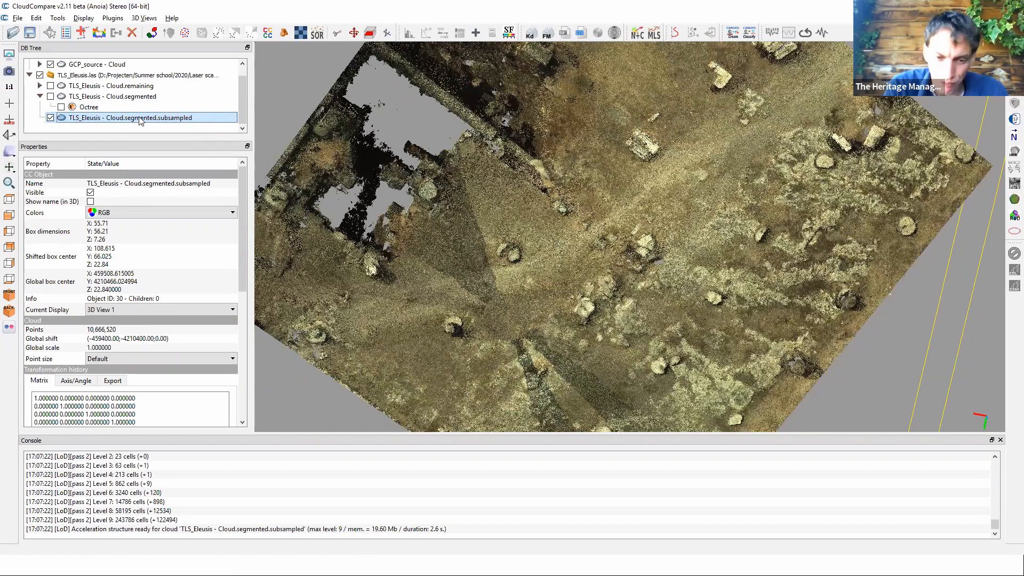
Switch to the lecture PDF and review the Subsampling slides through the density calculation remark.
{"action": "key", "text": "alt+Tab"}
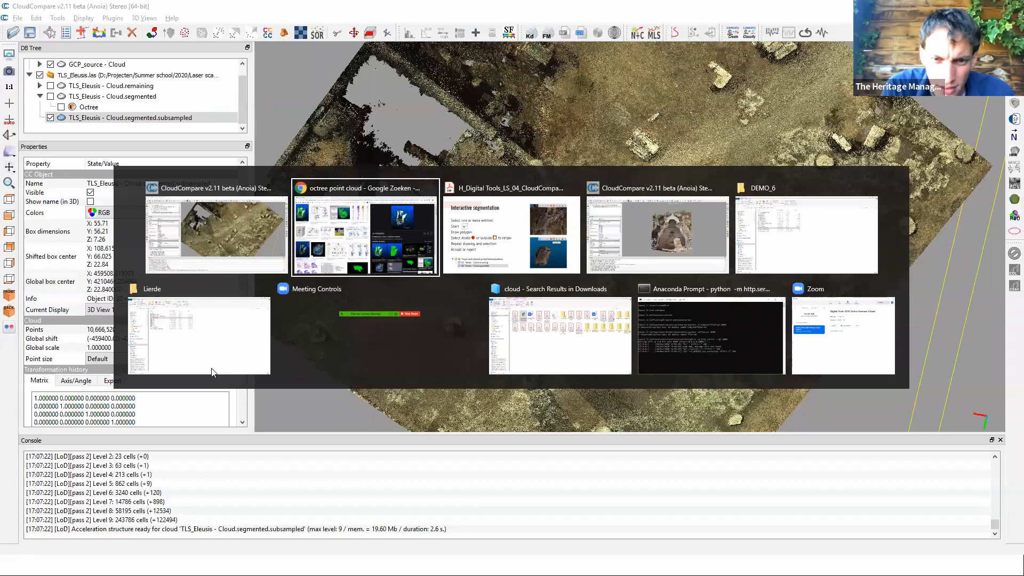
{"action": "key", "text": "alt+Tab"}
{"action": "scroll", "coordinate": [212, 368], "scroll_direction": "down", "scroll_amount": 1}
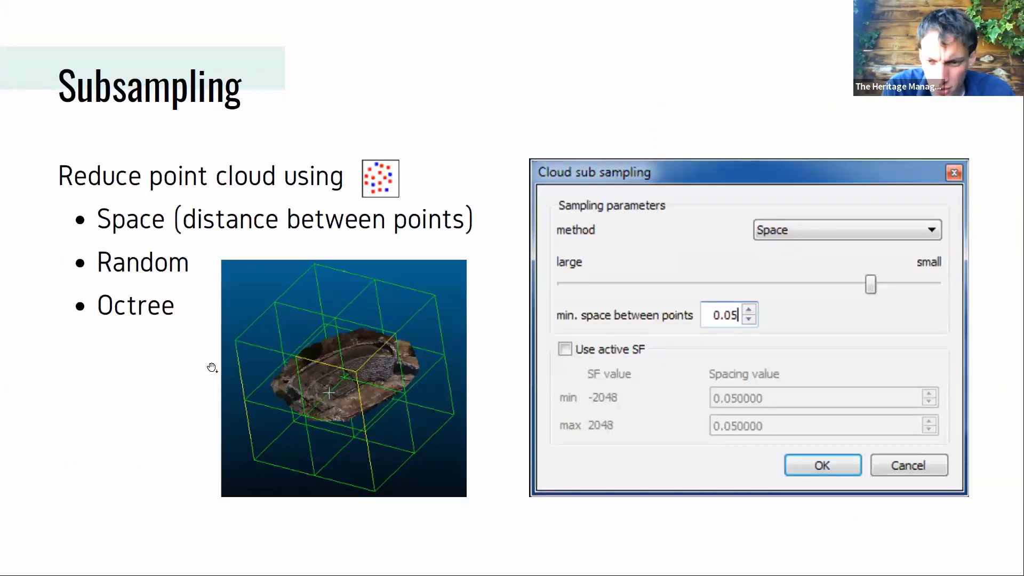
{"action": "scroll", "coordinate": [212, 368], "scroll_direction": "down", "scroll_amount": 1}
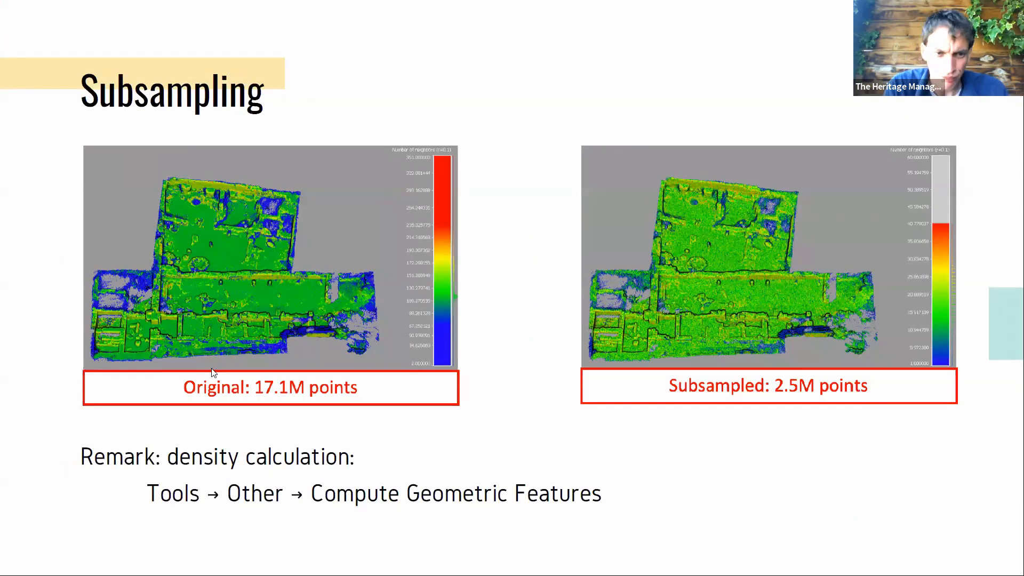
Switch back to CloudCompare and compute the Number of neighbors density for the subsampled cloud with a local neighborhood radius of 0.1.
{"action": "key", "text": "alt+Tab"}
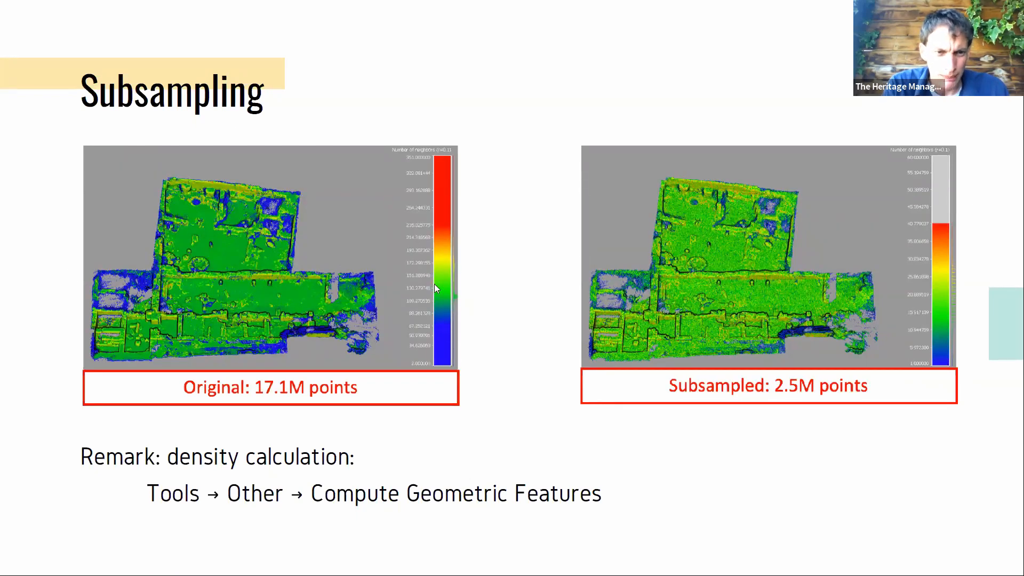
{"action": "key", "text": "alt+Tab"}
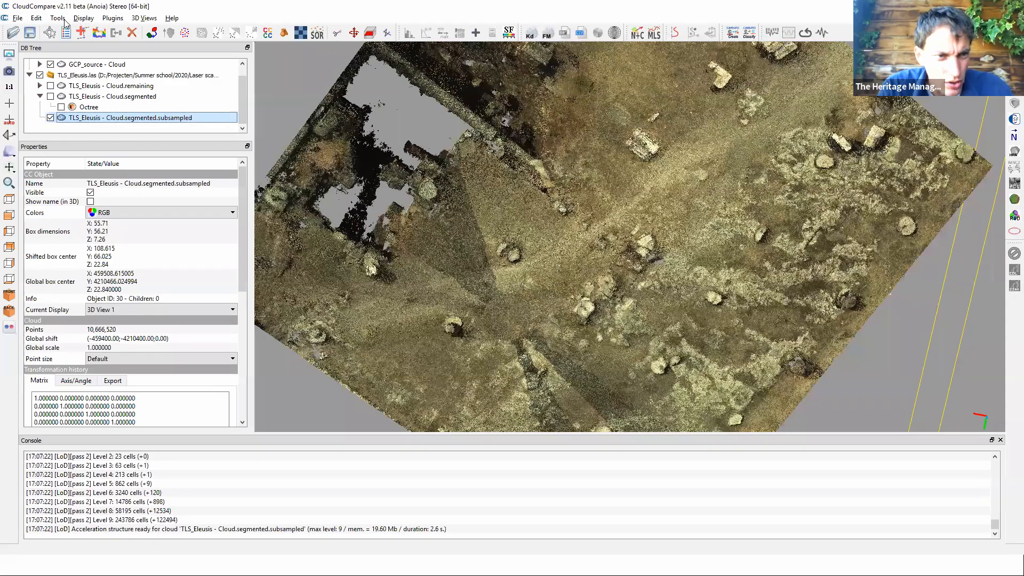
{"action": "left_click", "coordinate": [64, 21]}
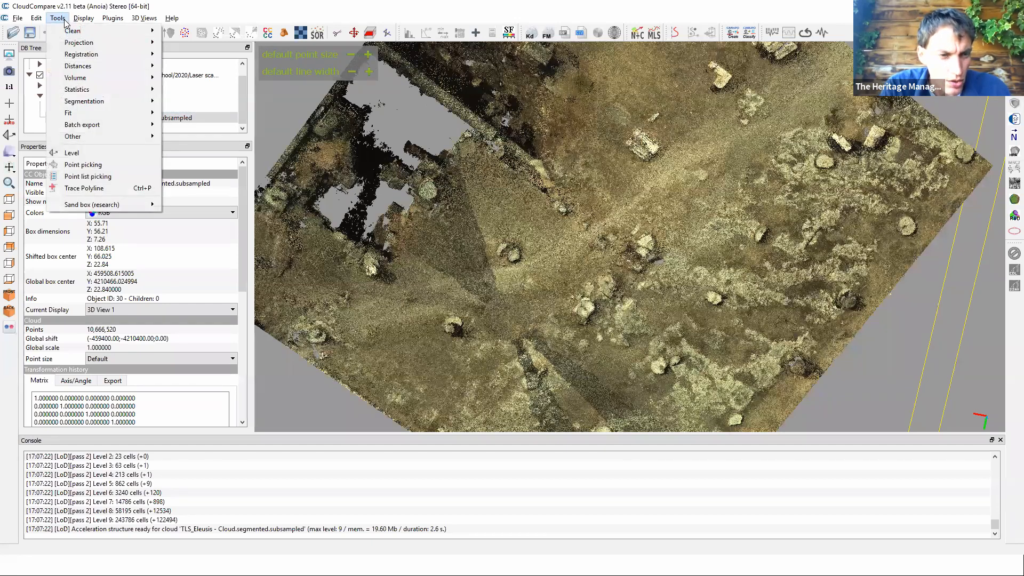
{"action": "mouse_move", "coordinate": [110, 137]}
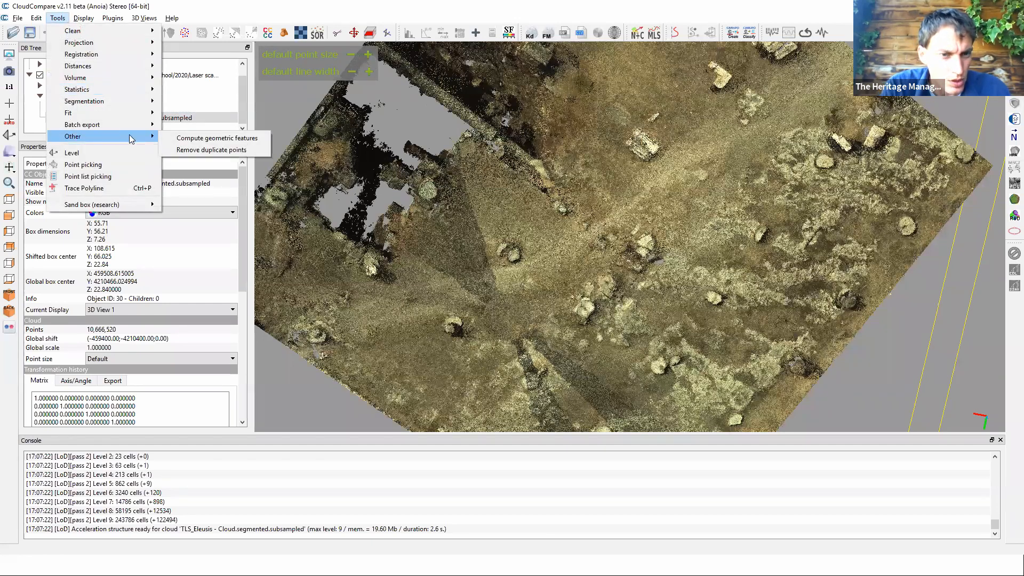
{"action": "left_click", "coordinate": [214, 140]}
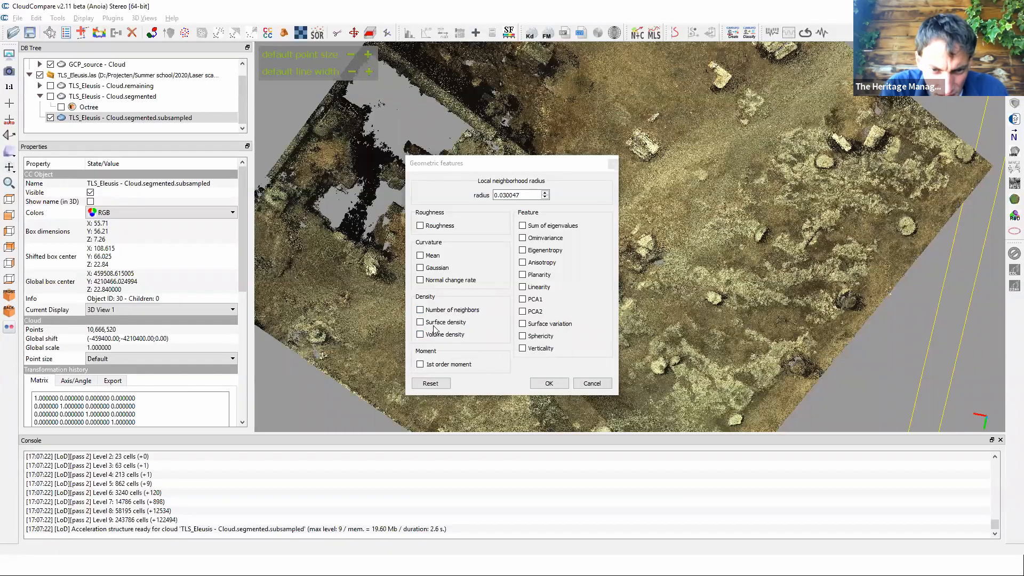
{"action": "left_click", "coordinate": [418, 311]}
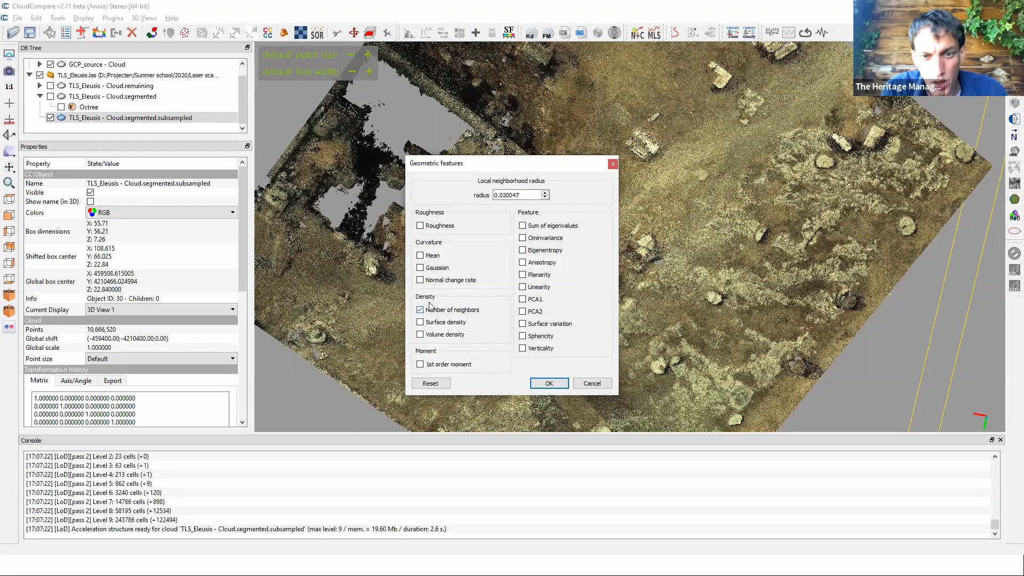
{"action": "left_click_drag", "start_coordinate": [499, 194], "coordinate": [532, 193]}
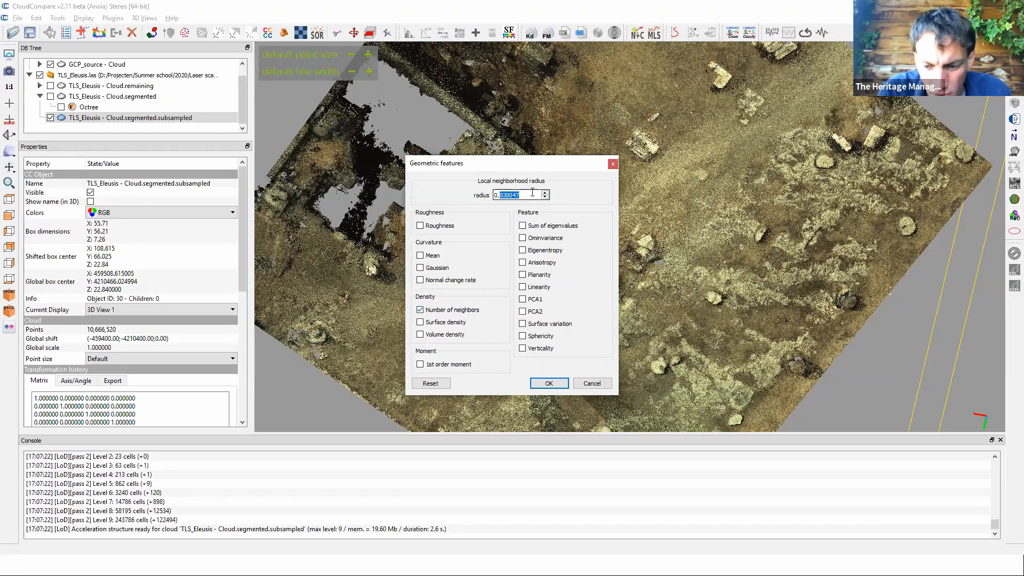
{"action": "type", "text": "1"}
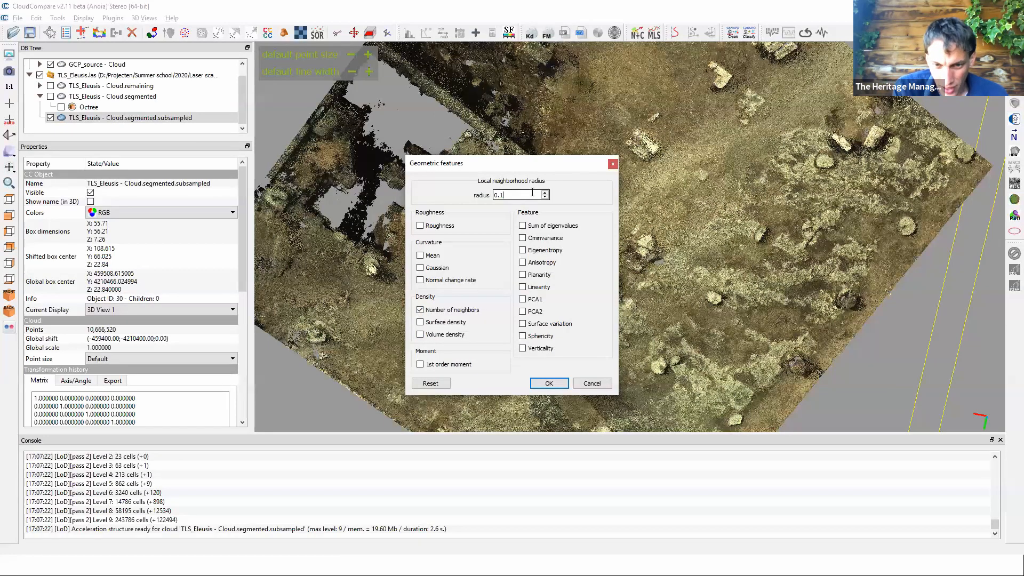
{"action": "left_click", "coordinate": [546, 384]}
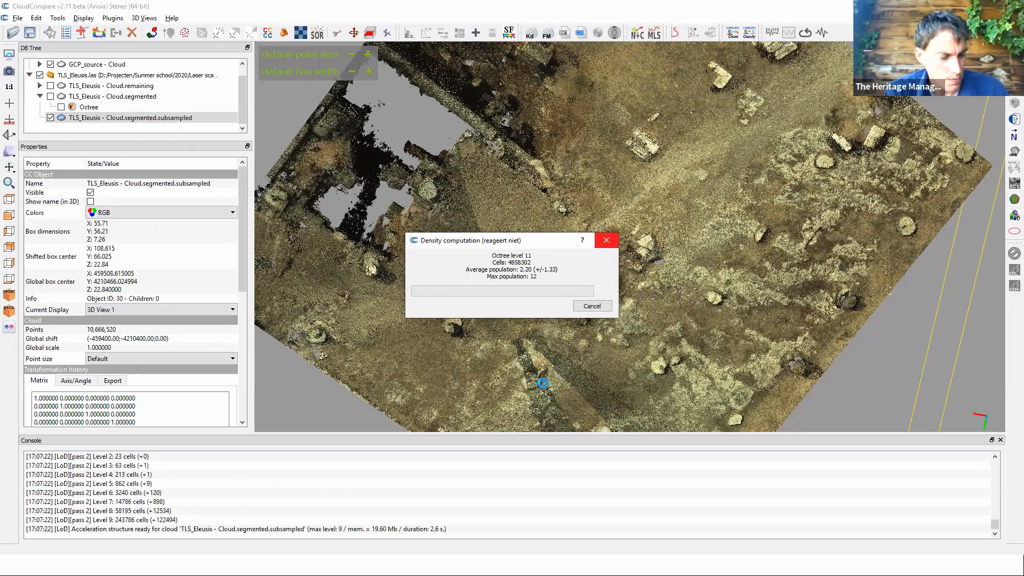
Switch to the lecture PDF and review the density comparison of the original and subsampled clouds.
{"action": "key", "text": "alt+Tab"}
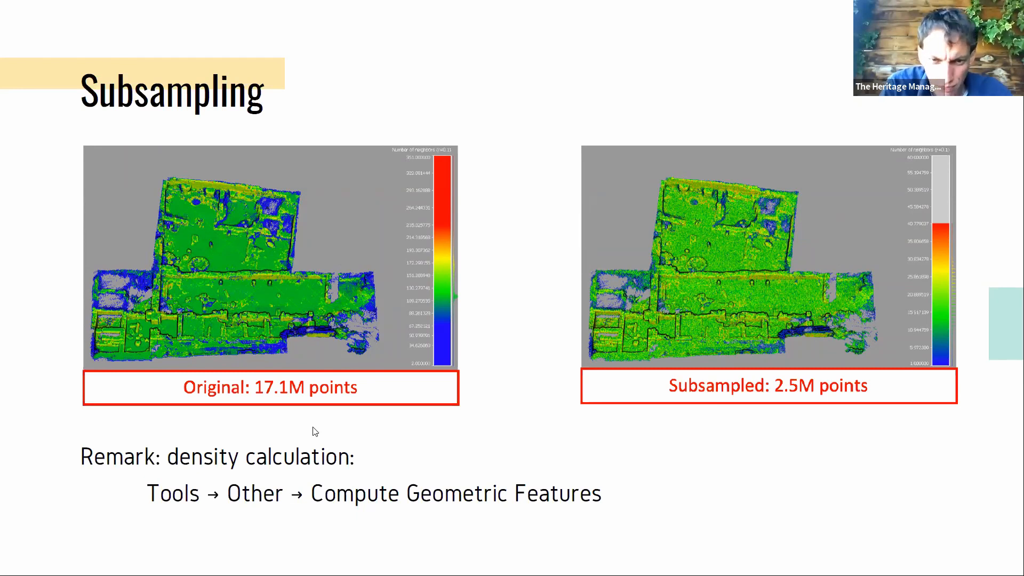
{"action": "key", "text": "alt+Tab"}
{"action": "key", "text": "alt+Tab"}
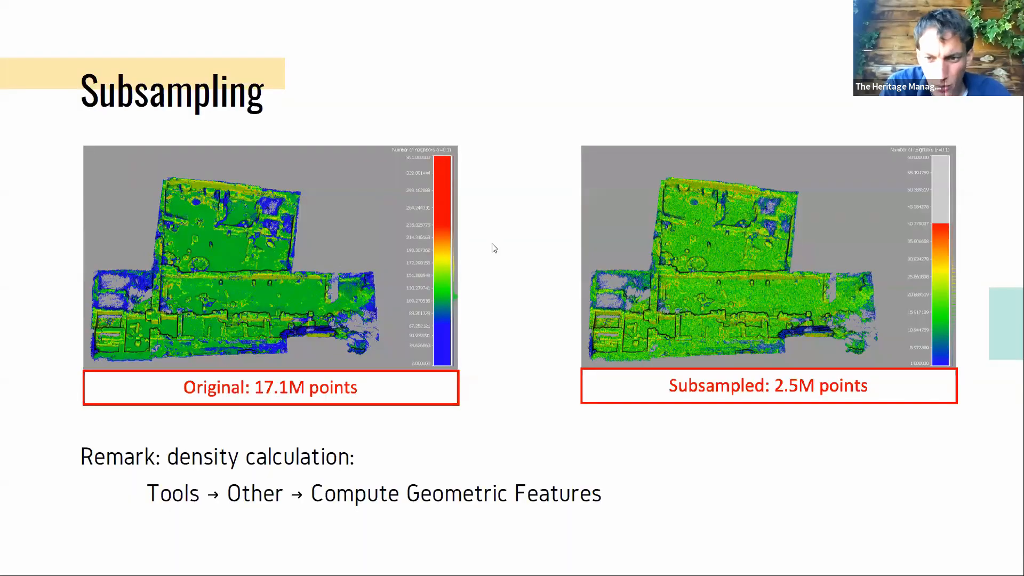
Switch back to CloudCompare and examine a widened histogram of the subsampled cloud's Number of neighbors scalar field.
{"action": "key", "text": "alt+Tab"}
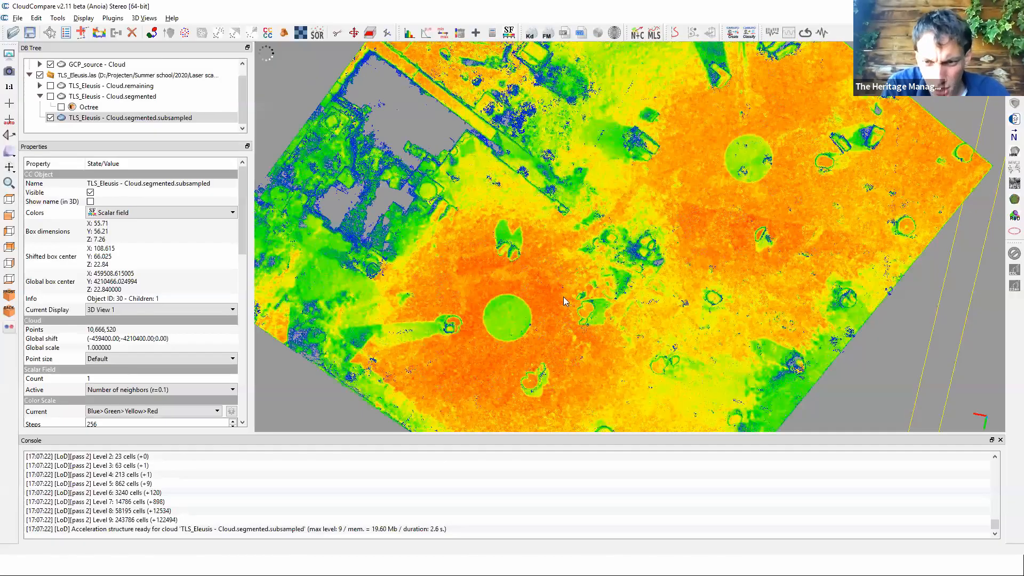
{"action": "double_click", "coordinate": [149, 118]}
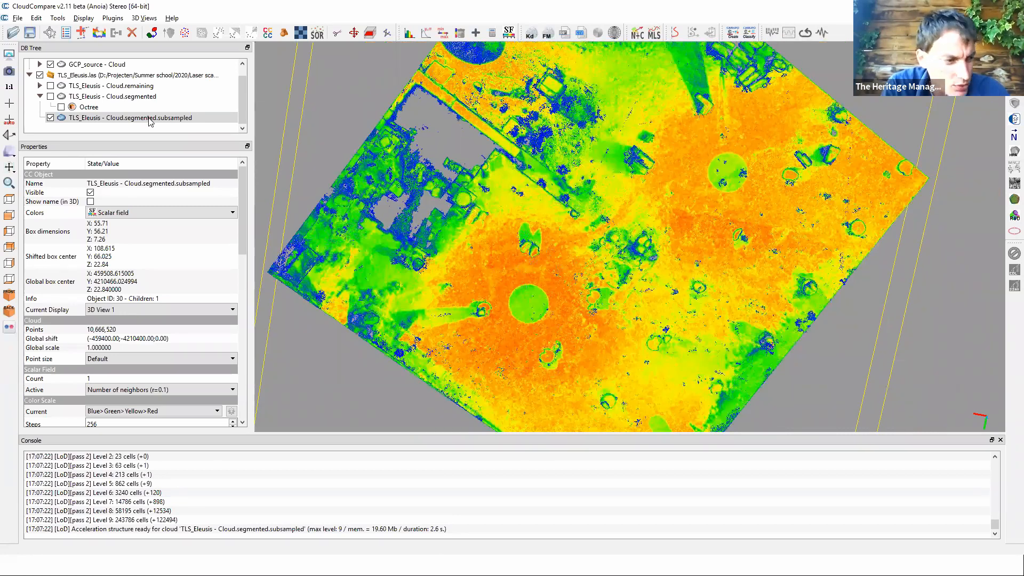
{"action": "left_click", "coordinate": [394, 80]}
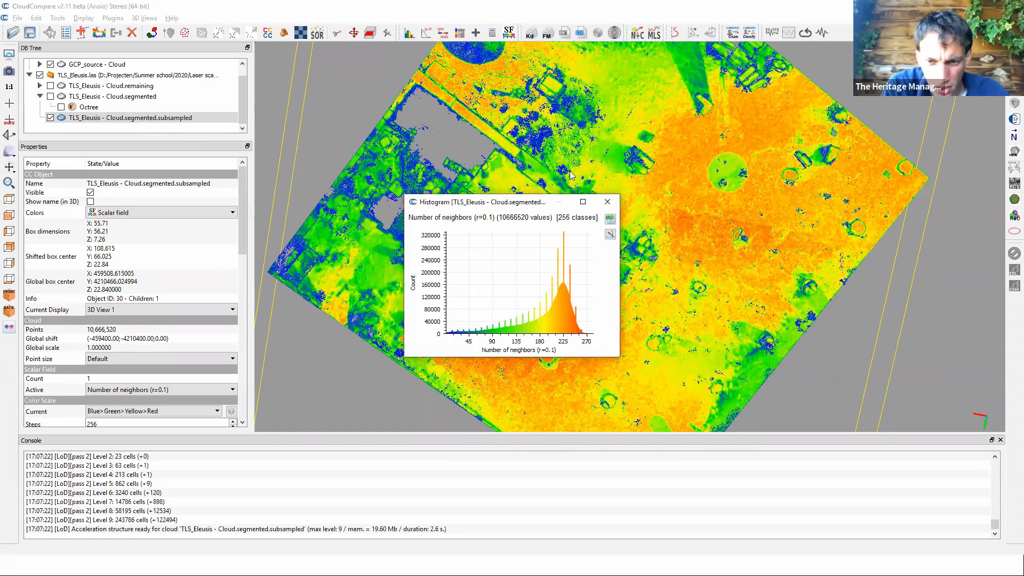
{"action": "left_click_drag", "start_coordinate": [621, 319], "coordinate": [879, 319]}
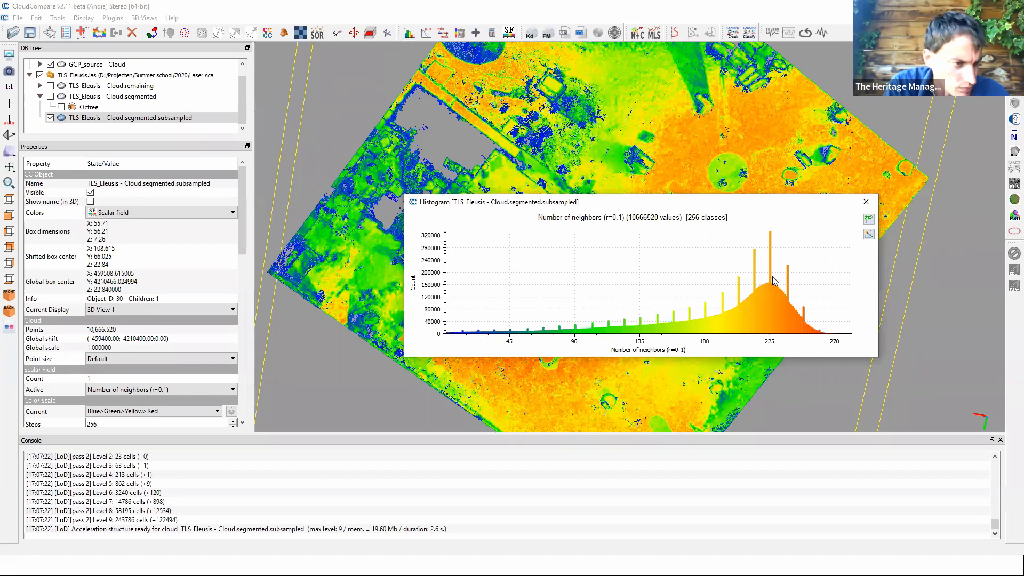
Close the histogram, switch to Chrome and open the Lierde.html point cloud viewer from the LS_MERGED.las_converted directory.
{"action": "left_click", "coordinate": [861, 208]}
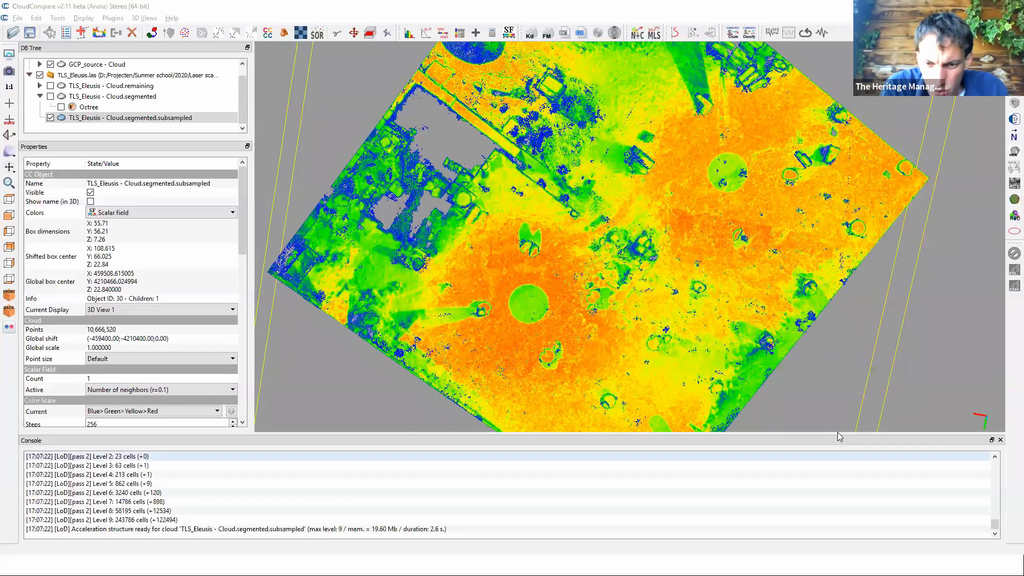
{"action": "key", "text": "alt+Tab"}
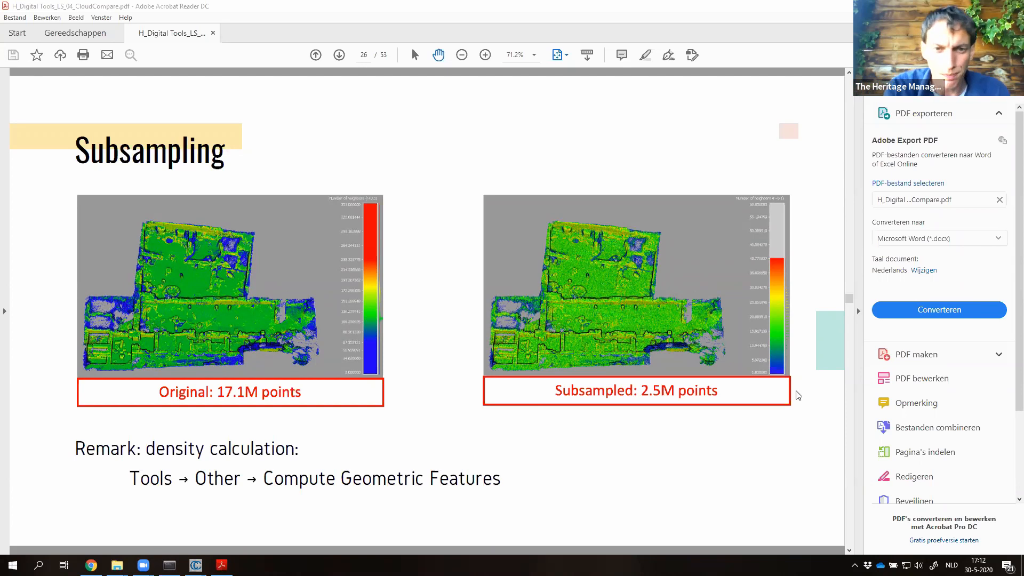
{"action": "key", "text": "alt+Tab"}
{"action": "key", "text": "alt+Tab"}
{"action": "key", "text": "alt+Tab"}
{"action": "key", "text": "alt+shift+Tab"}
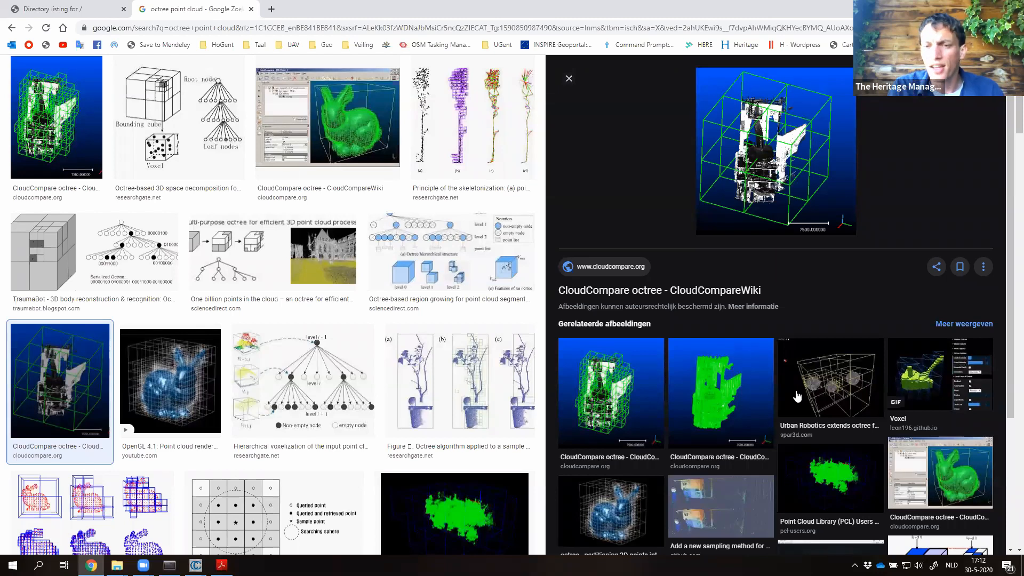
{"action": "left_click", "coordinate": [56, 9]}
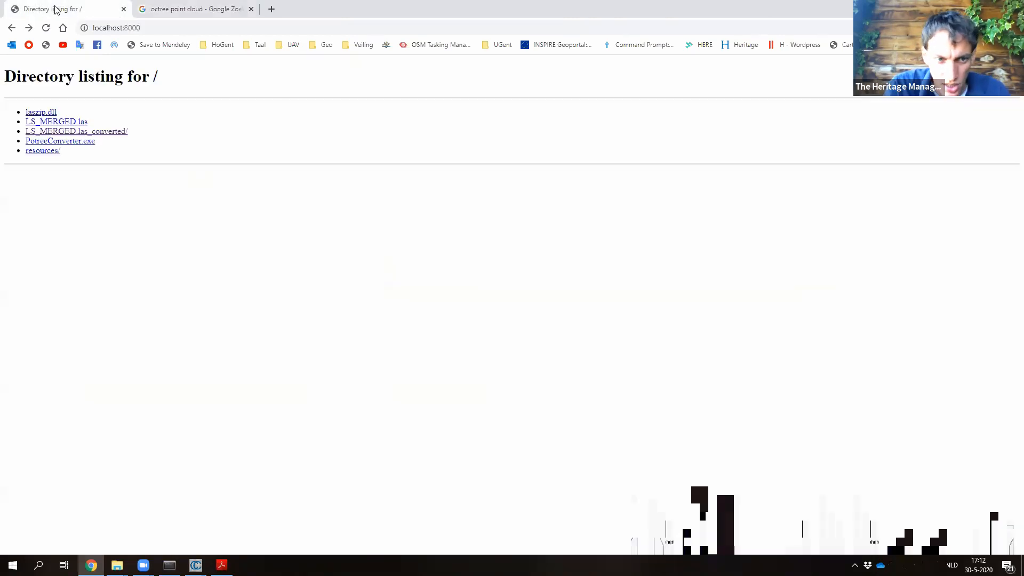
{"action": "left_click", "coordinate": [69, 133]}
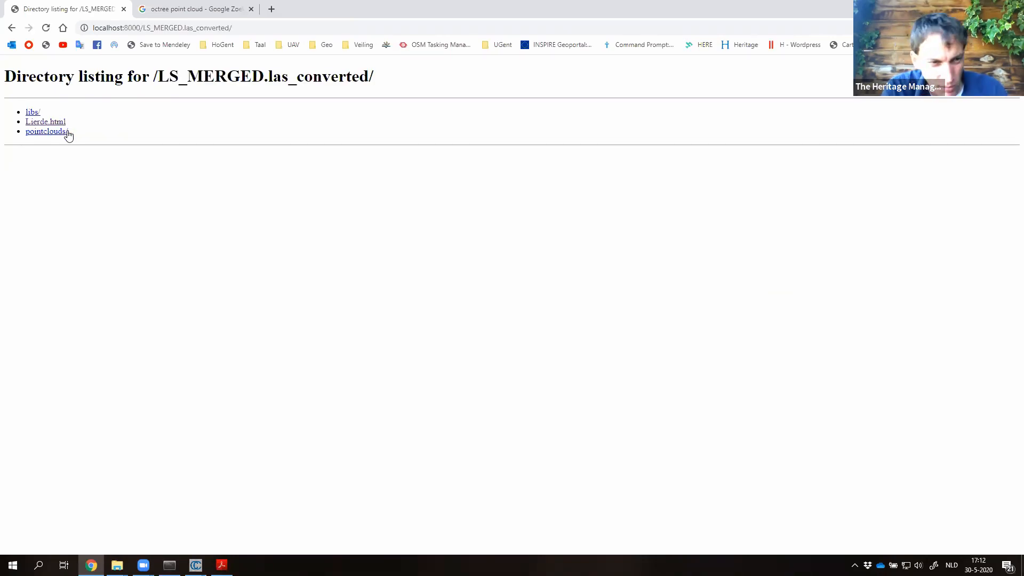
{"action": "left_click", "coordinate": [50, 124]}
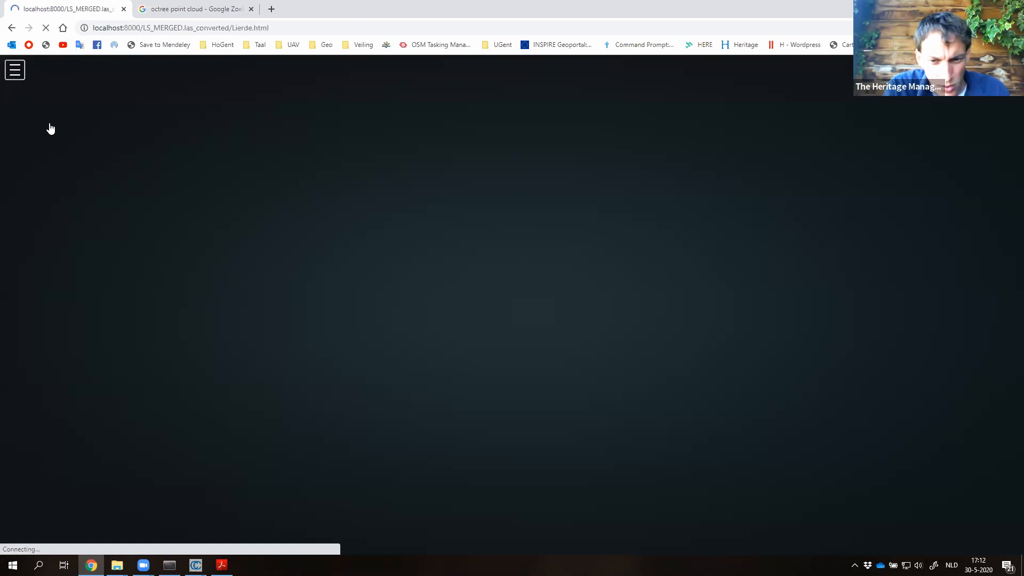
Examine the Lierde point cloud in the Potree viewer from several distances and angles, including the buildings, courtyard and parking lot.
{"action": "left_click_drag", "start_coordinate": [480, 294], "coordinate": [414, 288]}
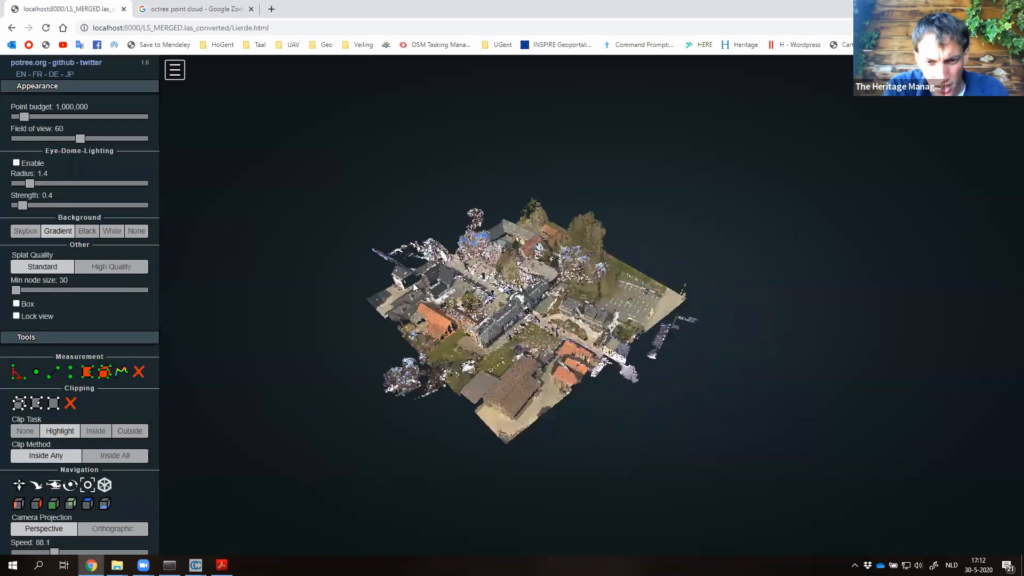
{"action": "right_click_drag", "start_coordinate": [413, 284], "coordinate": [337, 252]}
{"action": "scroll", "coordinate": [377, 203], "scroll_direction": "up", "scroll_amount": 15}
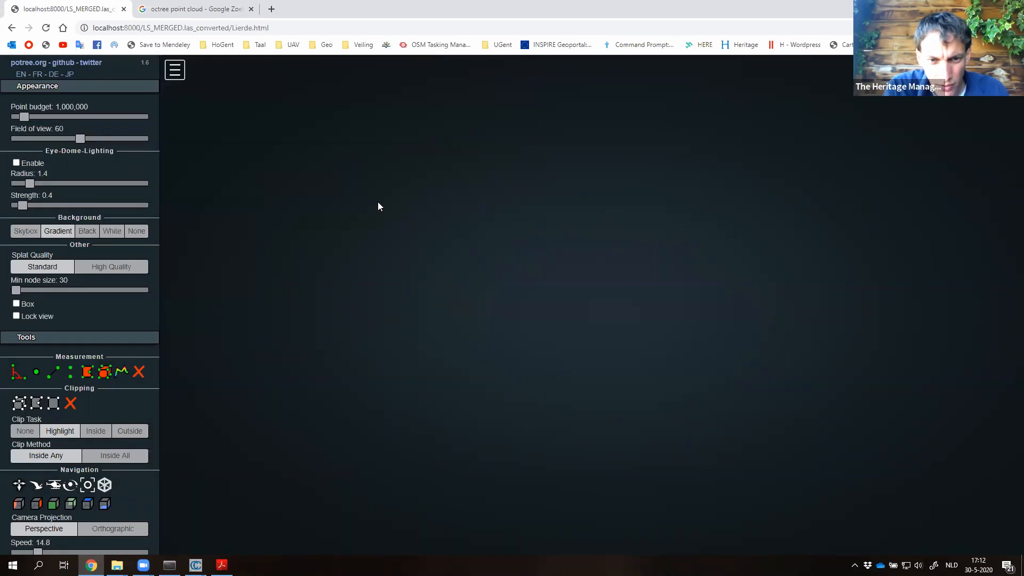
{"action": "scroll", "coordinate": [379, 202], "scroll_direction": "down", "scroll_amount": 8}
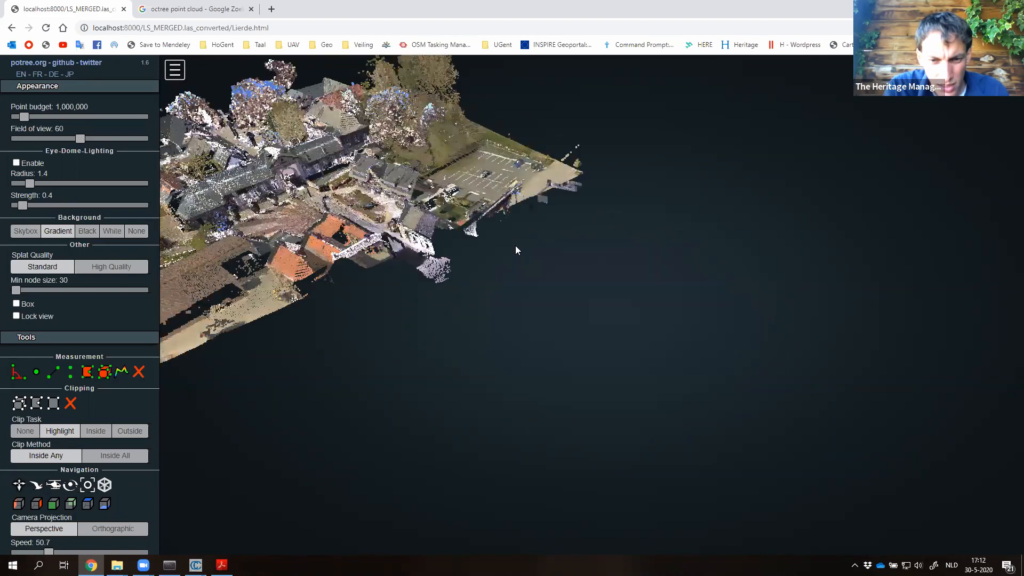
{"action": "right_click_drag", "start_coordinate": [515, 245], "coordinate": [662, 301]}
{"action": "scroll", "coordinate": [353, 300], "scroll_direction": "up", "scroll_amount": 6}
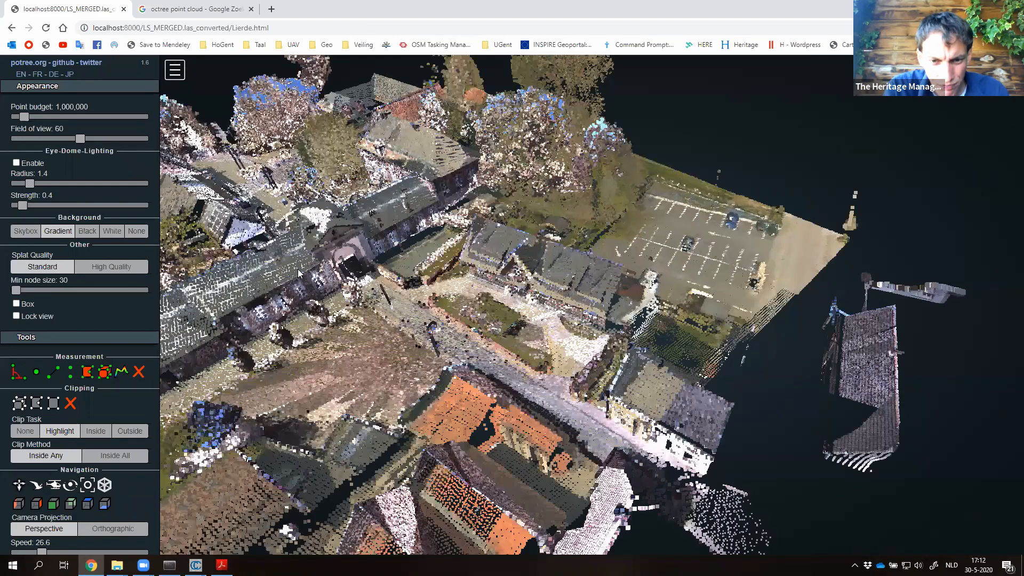
{"action": "left_click_drag", "start_coordinate": [298, 269], "coordinate": [372, 324]}
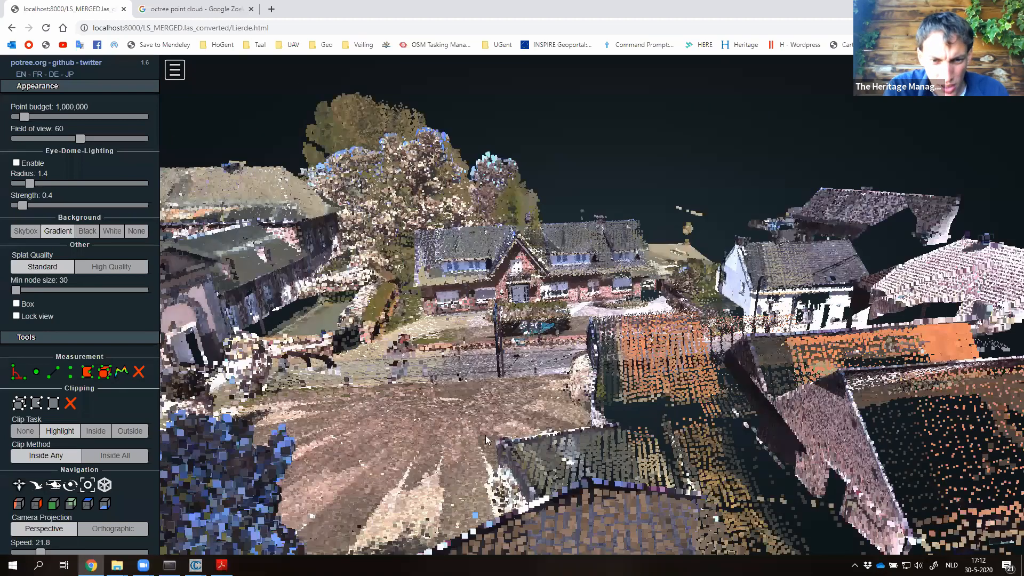
{"action": "left_click_drag", "start_coordinate": [486, 436], "coordinate": [418, 483]}
{"action": "right_click_drag", "start_coordinate": [352, 299], "coordinate": [389, 374]}
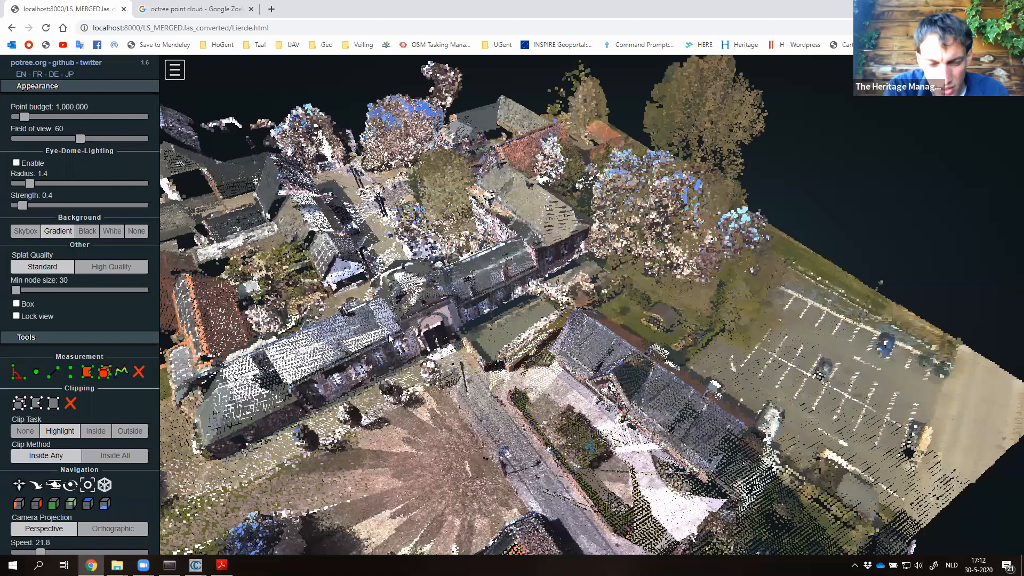
{"action": "left_click_drag", "start_coordinate": [389, 334], "coordinate": [379, 296]}
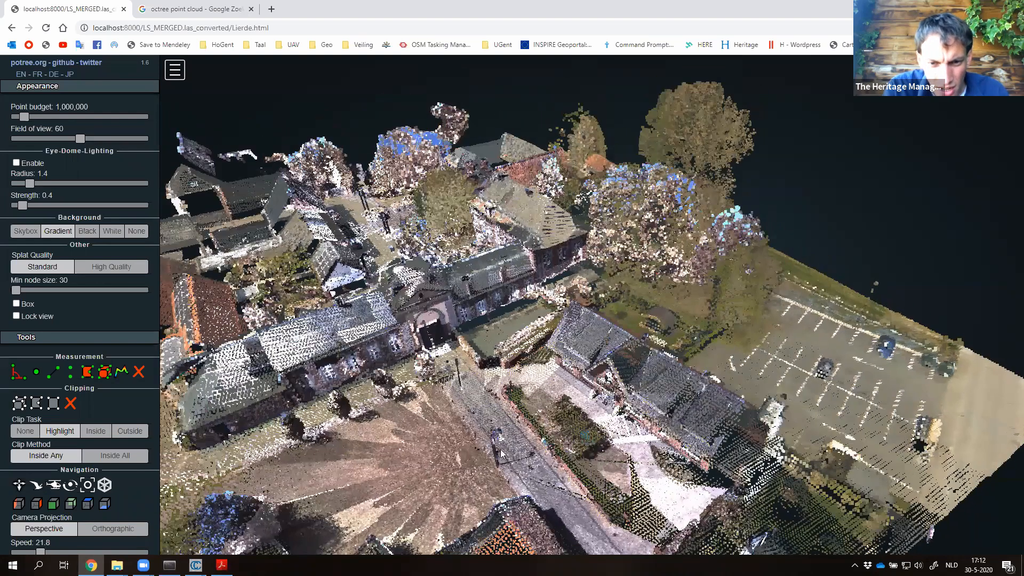
{"action": "left_click_drag", "start_coordinate": [502, 453], "coordinate": [480, 390]}
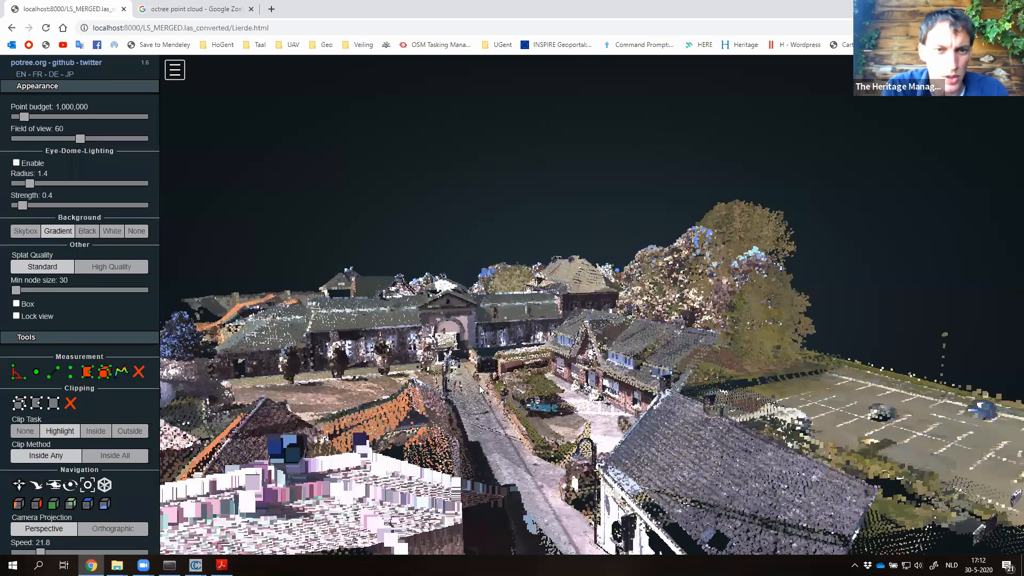
Switch back to CloudCompare and try a uniform scale factor of 2.15 in Multiply/Scale for the segmented cloud, without applying it.
{"action": "key", "text": "alt+Tab"}
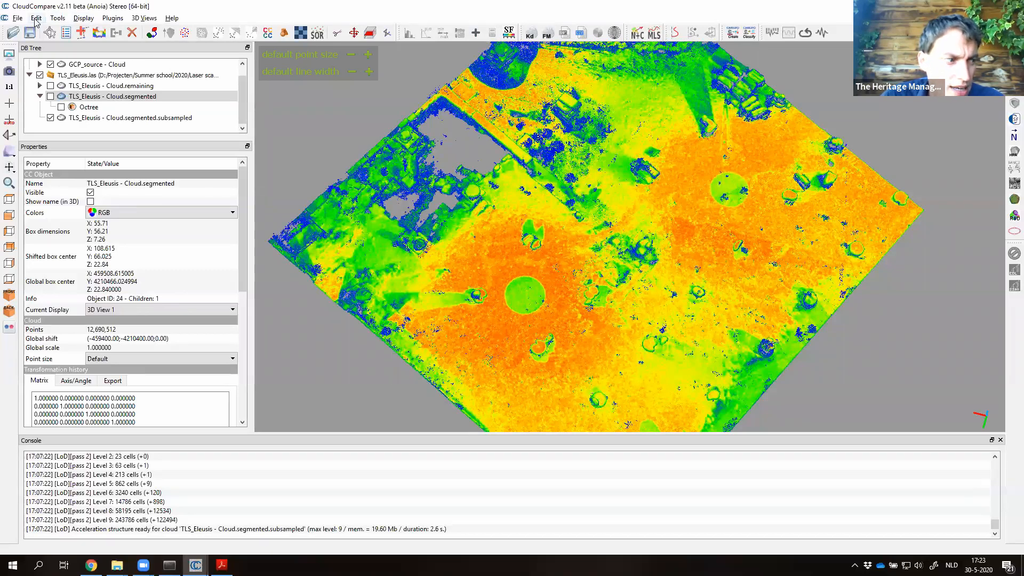
{"action": "left_click", "coordinate": [37, 18]}
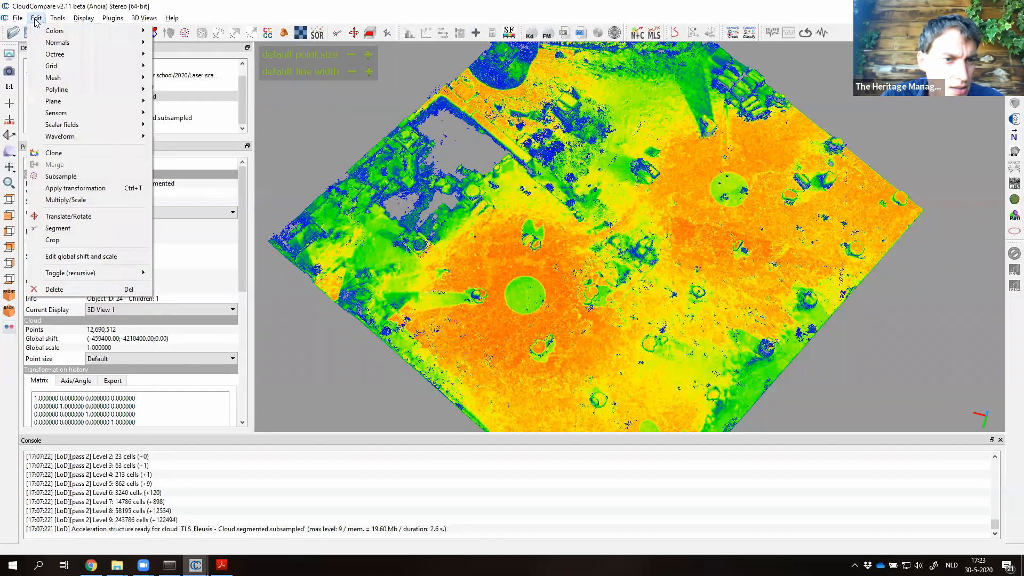
{"action": "left_click", "coordinate": [98, 202]}
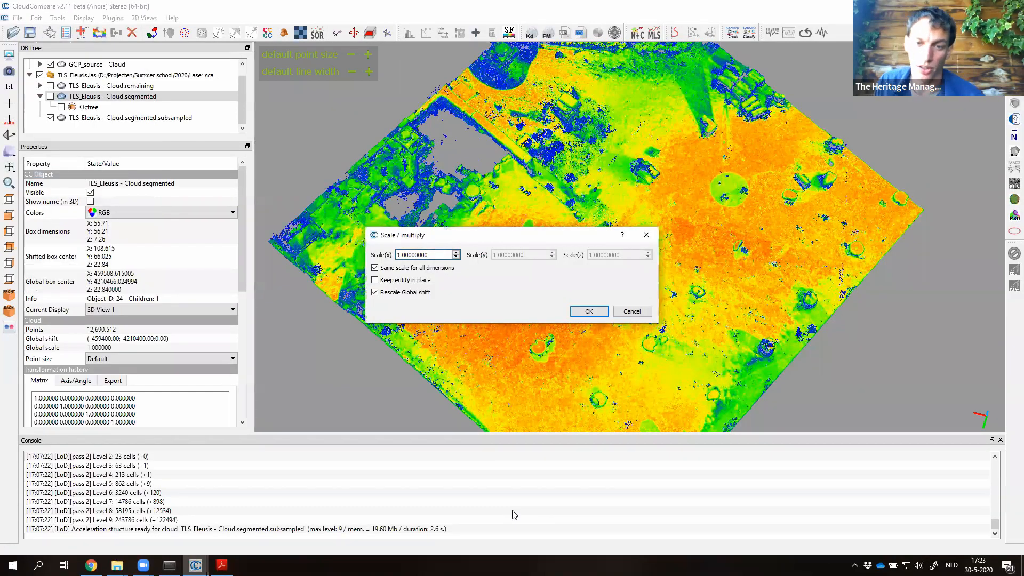
{"action": "left_click", "coordinate": [444, 266]}
{"action": "left_click", "coordinate": [443, 266]}
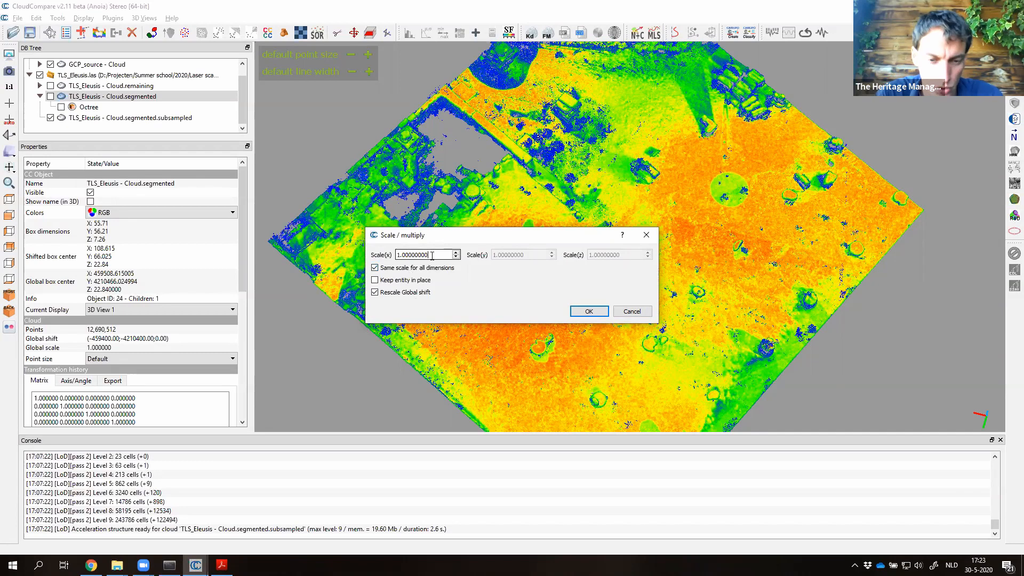
{"action": "left_click_drag", "start_coordinate": [433, 255], "coordinate": [346, 280]}
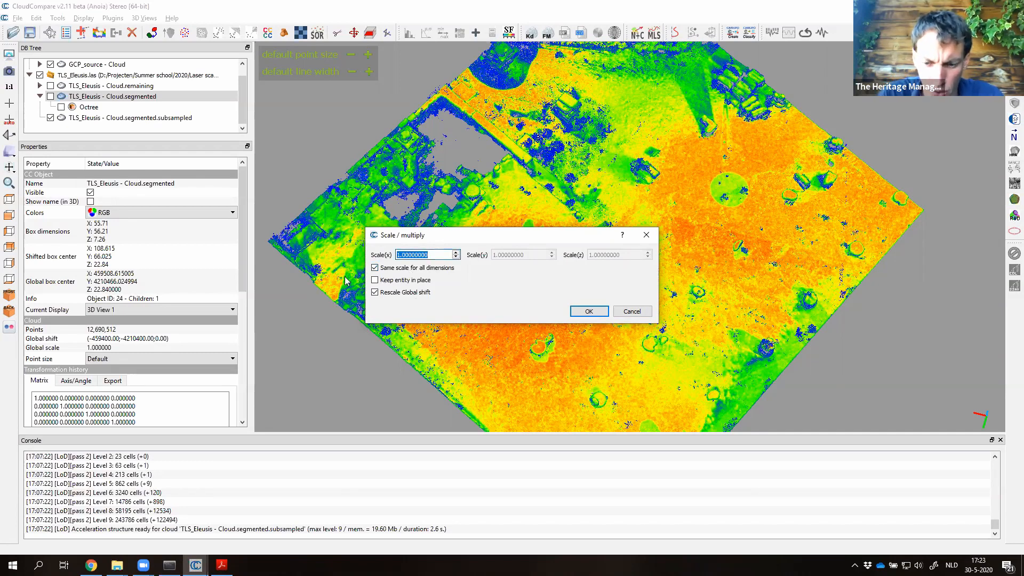
{"action": "type", "text": "2.15"}
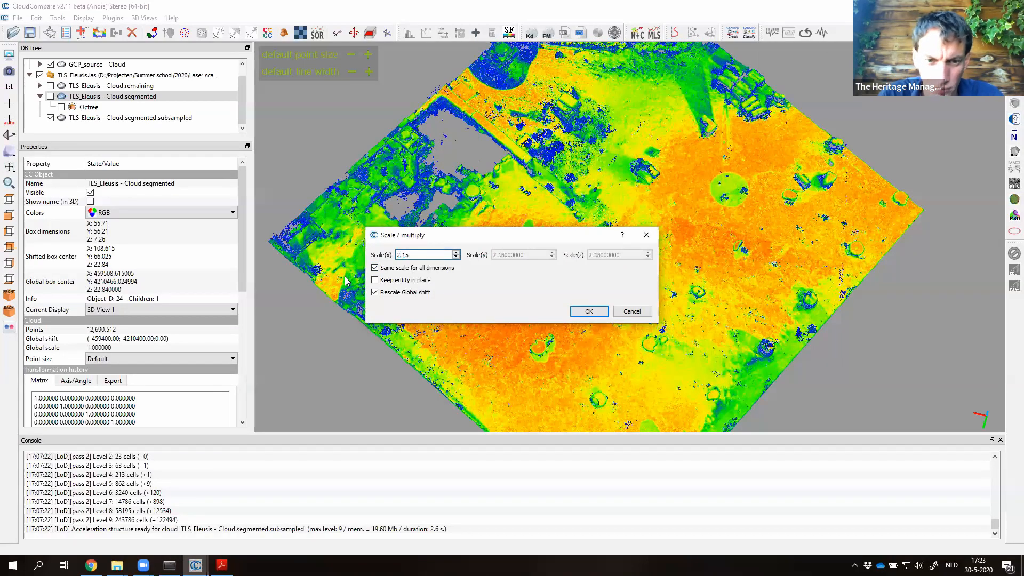
{"action": "key", "text": "BackSpace"}
{"action": "key", "text": "BackSpace"}
{"action": "key", "text": "BackSpace"}
{"action": "key", "text": "BackSpace"}
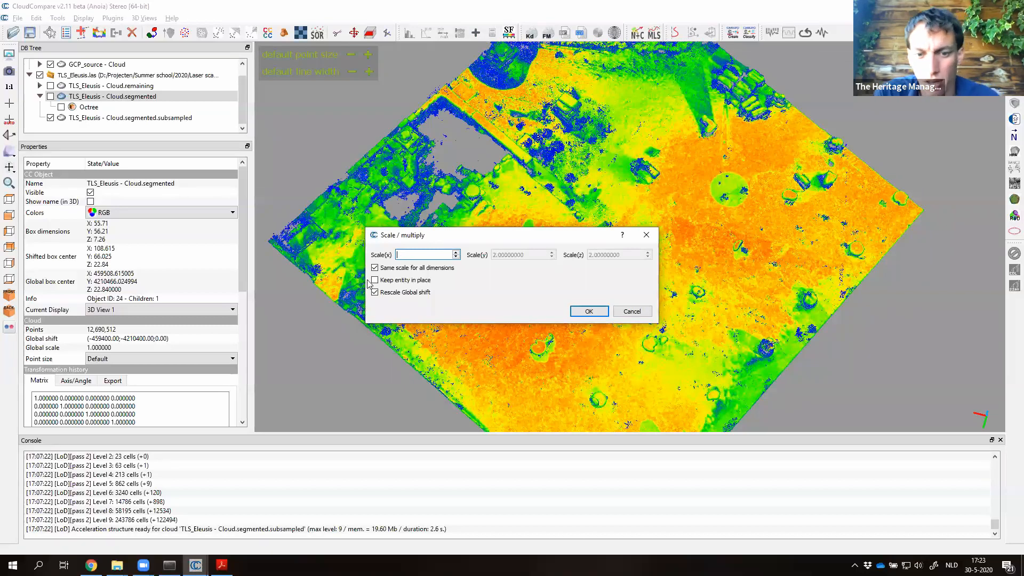
{"action": "left_click", "coordinate": [631, 314]}
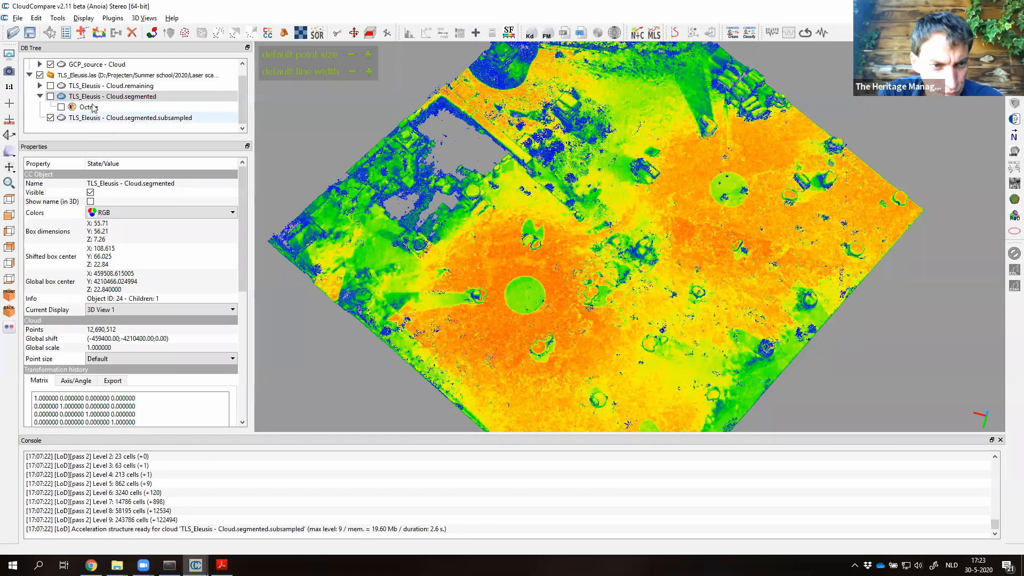
Delete the subsampled cloud and display the remaining and segmented TLS_Eleusis clouds together.
{"action": "left_click", "coordinate": [101, 119]}
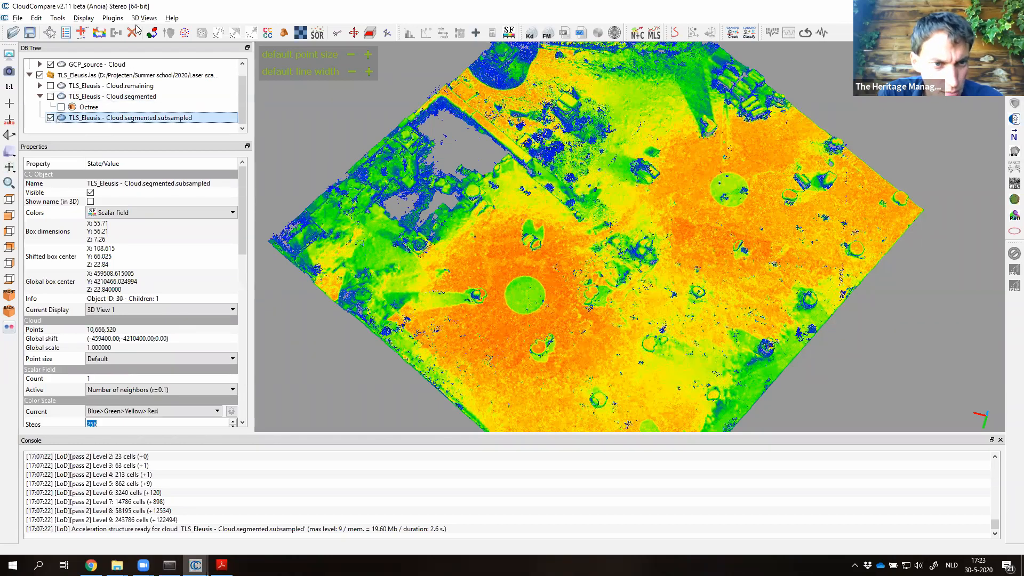
{"action": "left_click", "coordinate": [132, 33]}
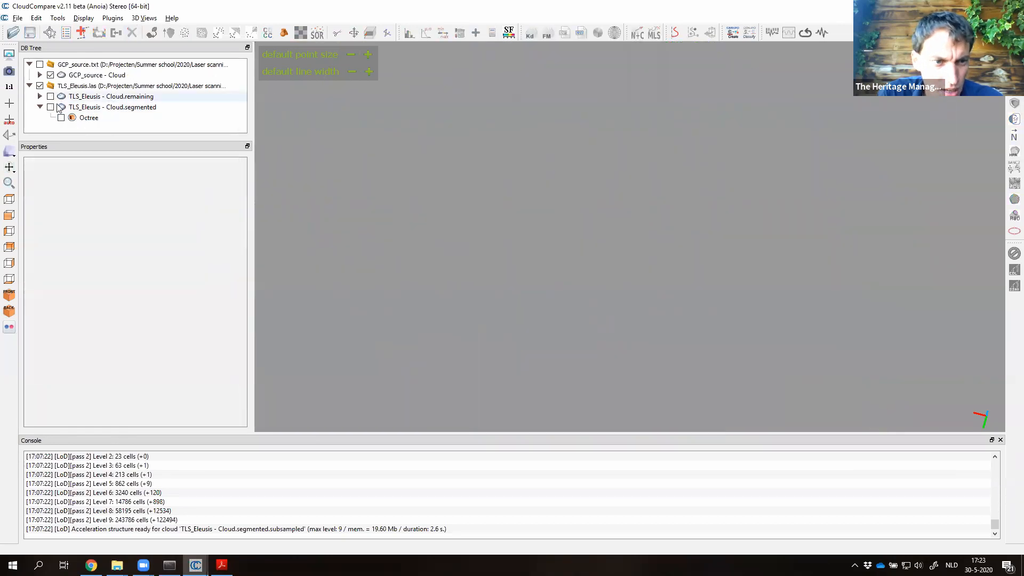
{"action": "left_click", "coordinate": [69, 109]}
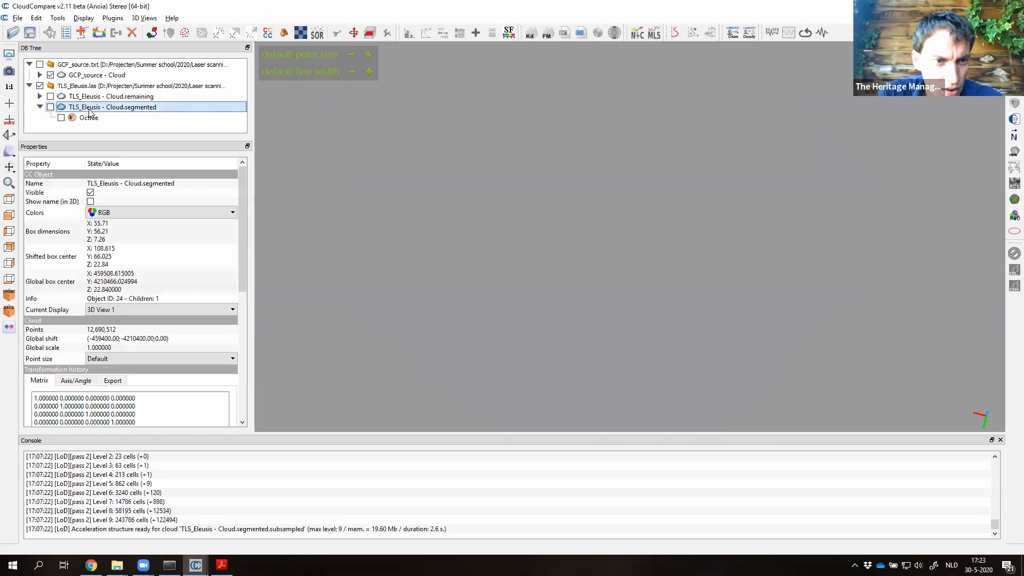
{"action": "left_click", "coordinate": [50, 96]}
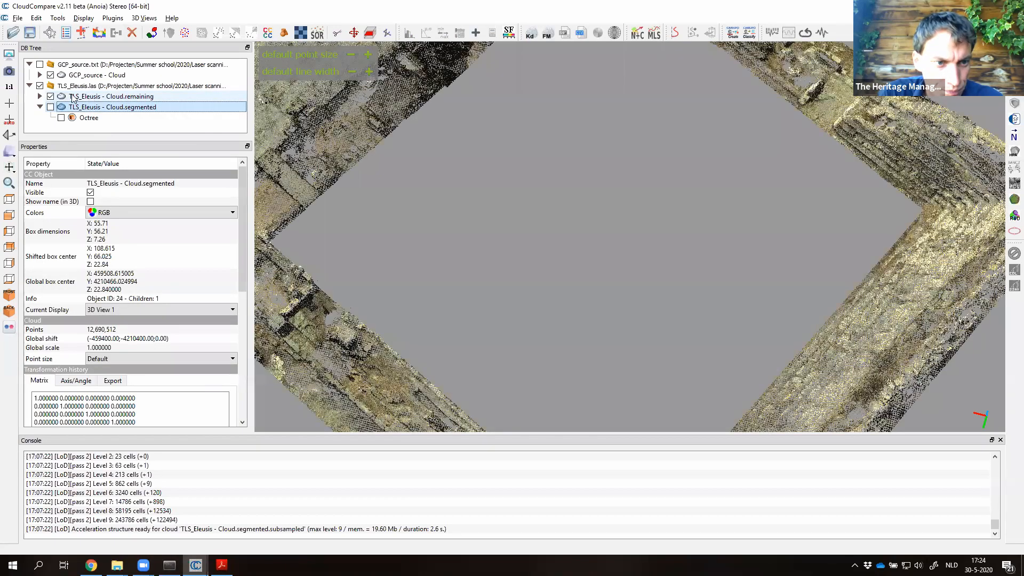
{"action": "left_click", "coordinate": [50, 107]}
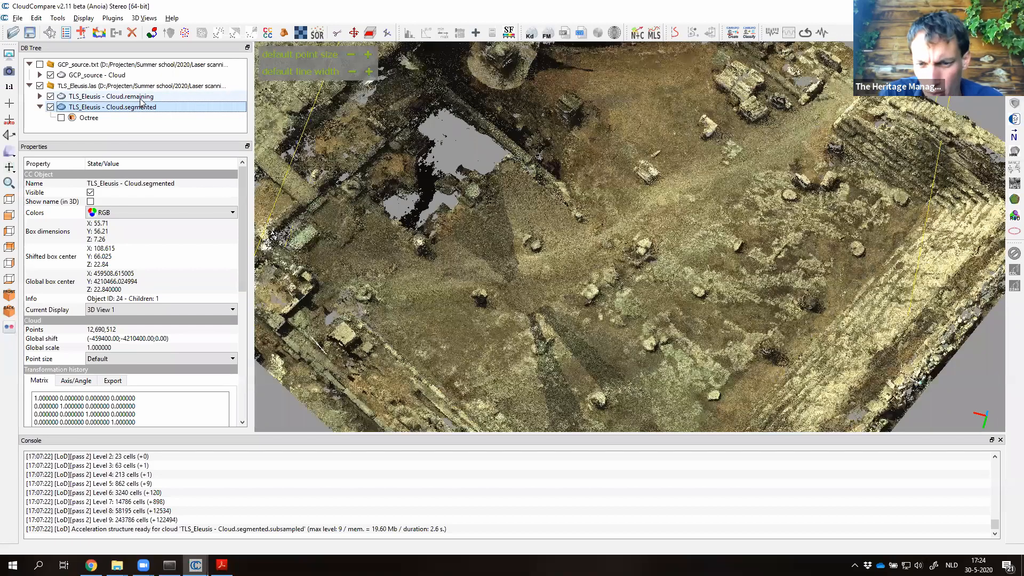
Clone the remaining and segmented TLS_Eleusis clouds and hide both clones.
{"action": "left_click", "coordinate": [141, 97], "text": "ctrl"}
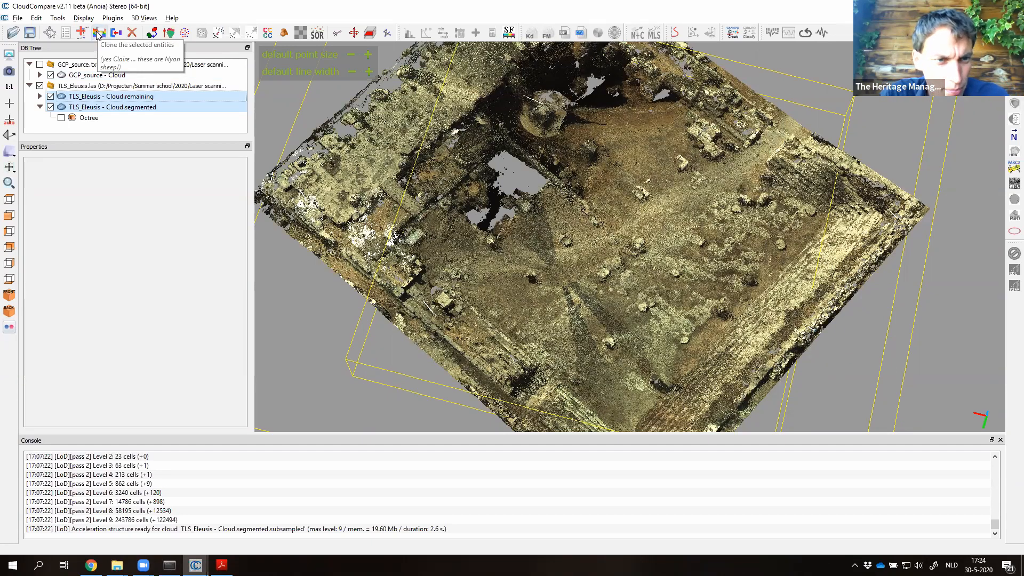
{"action": "left_click", "coordinate": [97, 34]}
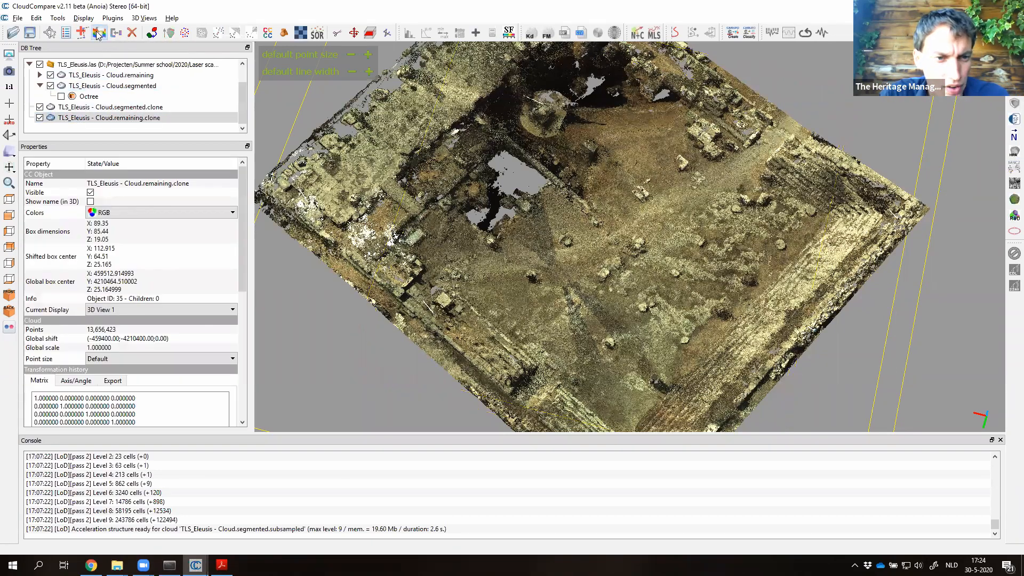
{"action": "left_click", "coordinate": [40, 118]}
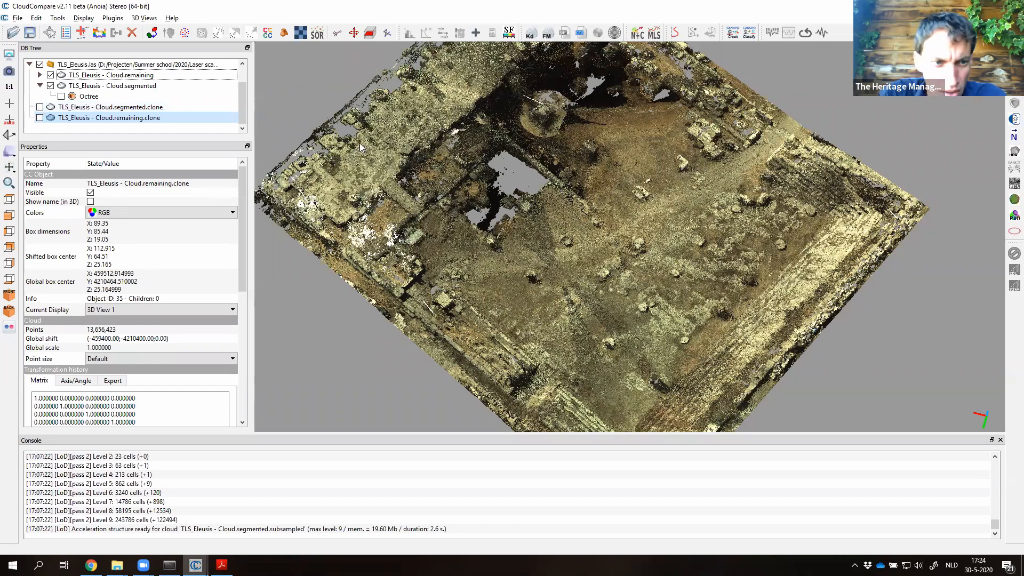
{"action": "left_click", "coordinate": [596, 149]}
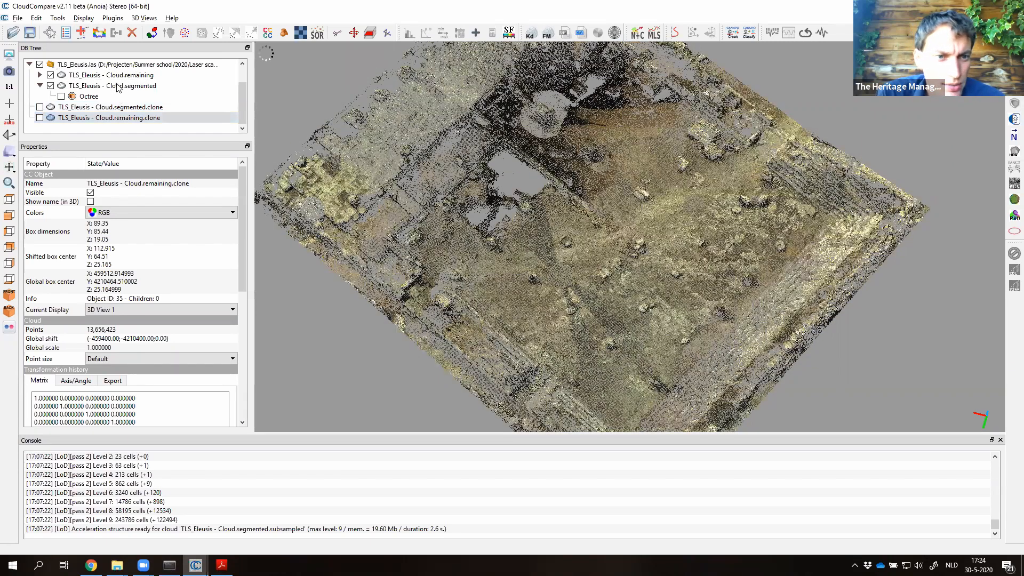
Merge the original remaining and segmented TLS_Eleusis clouds, generating a scalar field with the original cloud index.
{"action": "left_click", "coordinate": [60, 76]}
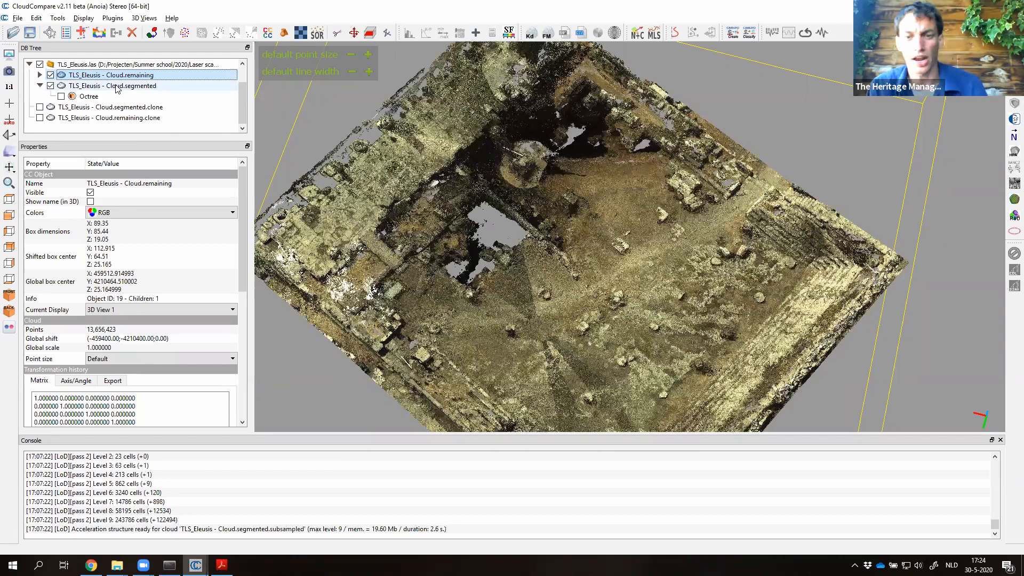
{"action": "left_click", "coordinate": [117, 87], "text": "ctrl"}
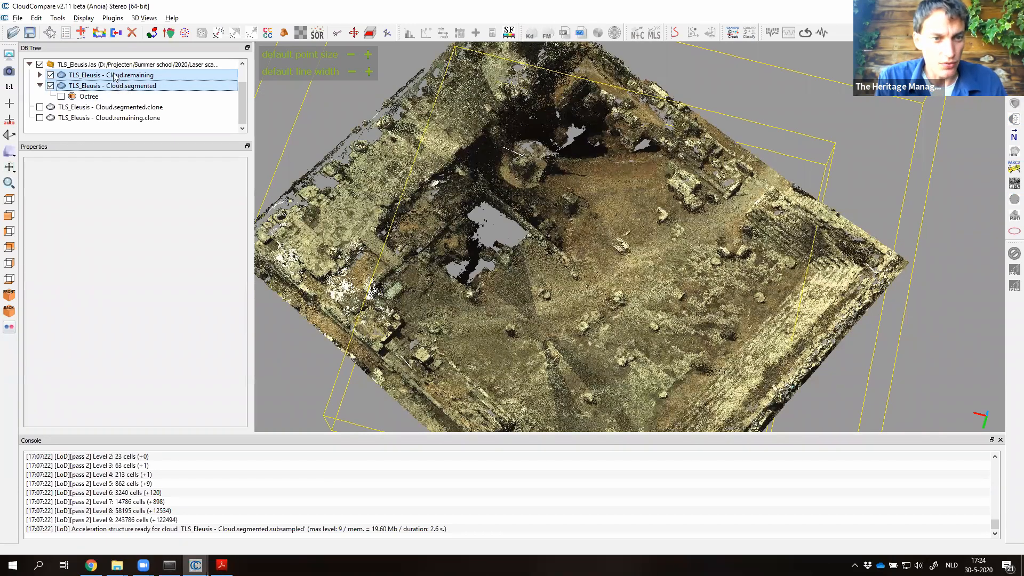
{"action": "left_click", "coordinate": [116, 33]}
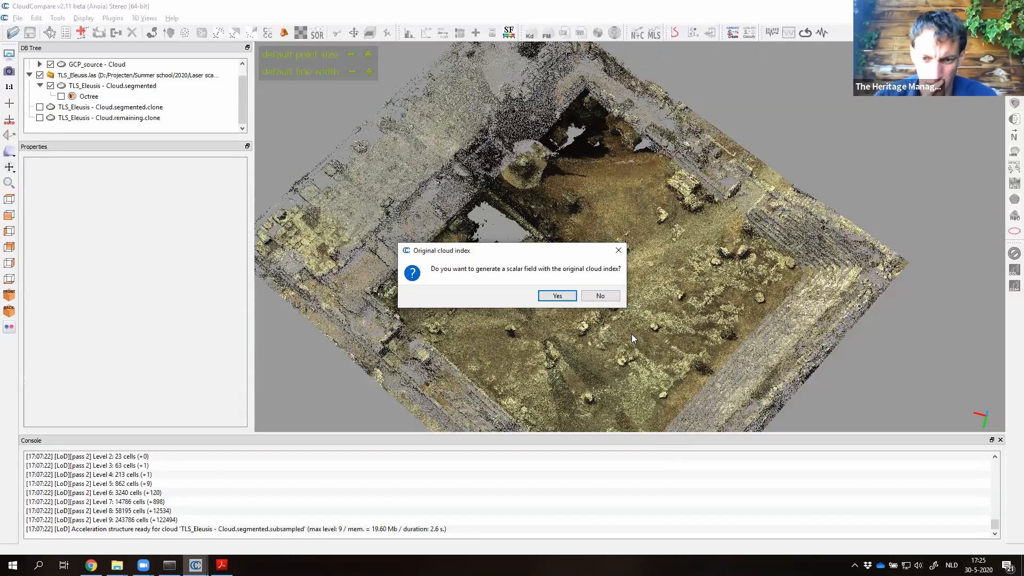
{"action": "left_click", "coordinate": [557, 296]}
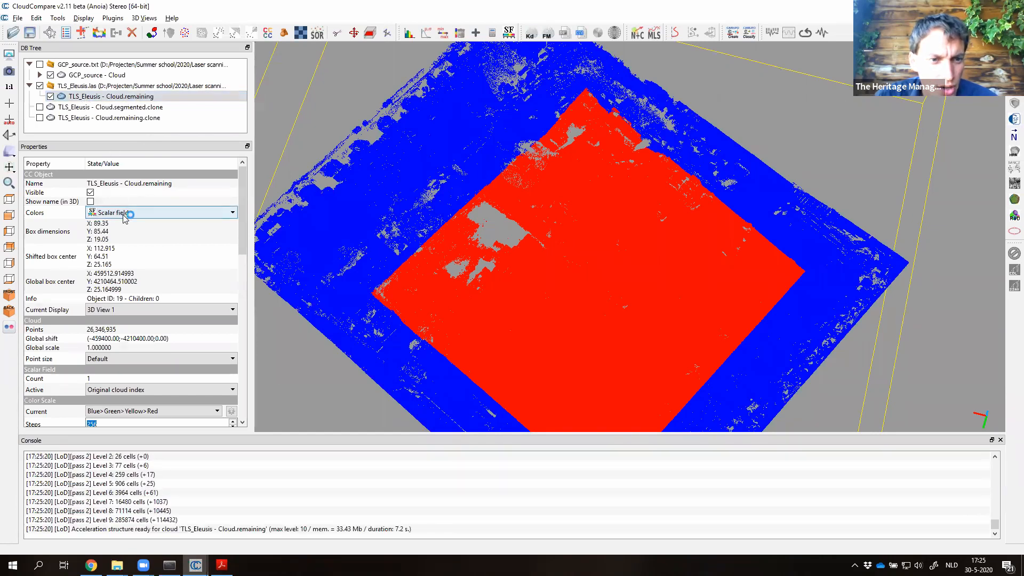
Review the scalar field display settings of the merged TLS_Eleusis cloud and set its colors to RGB.
{"action": "left_click_drag", "start_coordinate": [240, 214], "coordinate": [239, 329]}
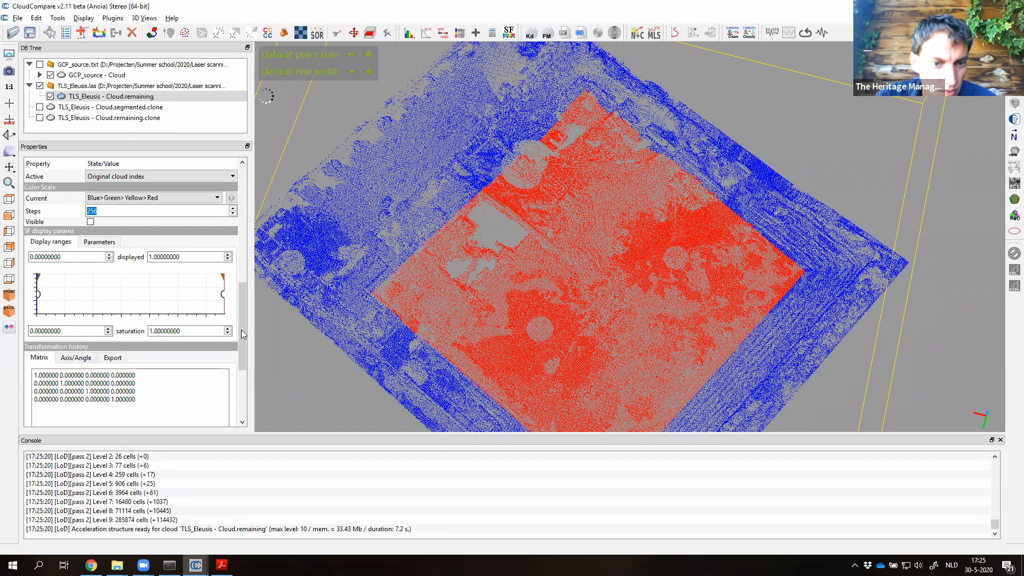
{"action": "left_click_drag", "start_coordinate": [243, 334], "coordinate": [243, 190]}
{"action": "left_click", "coordinate": [179, 213]}
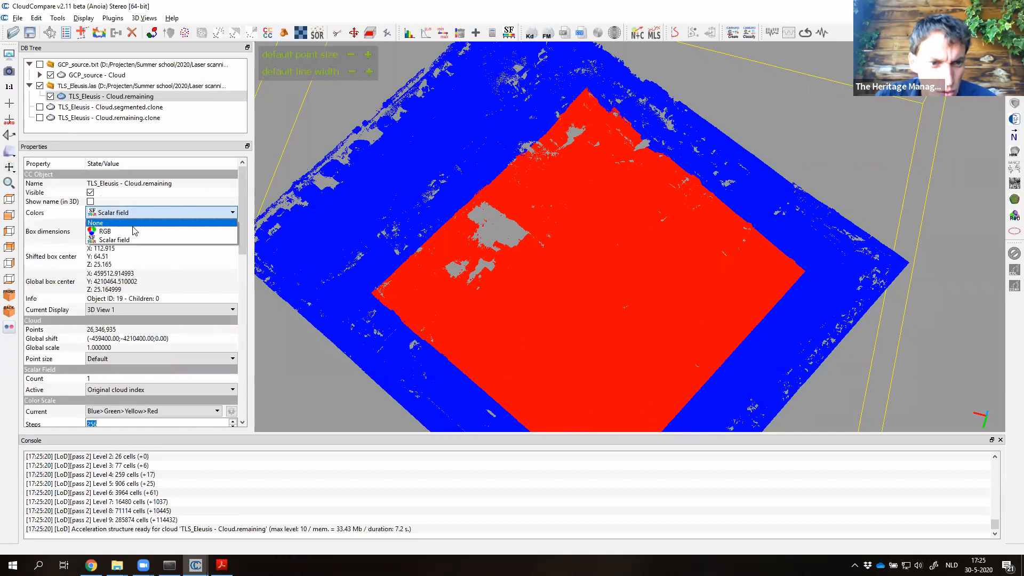
{"action": "left_click", "coordinate": [130, 239]}
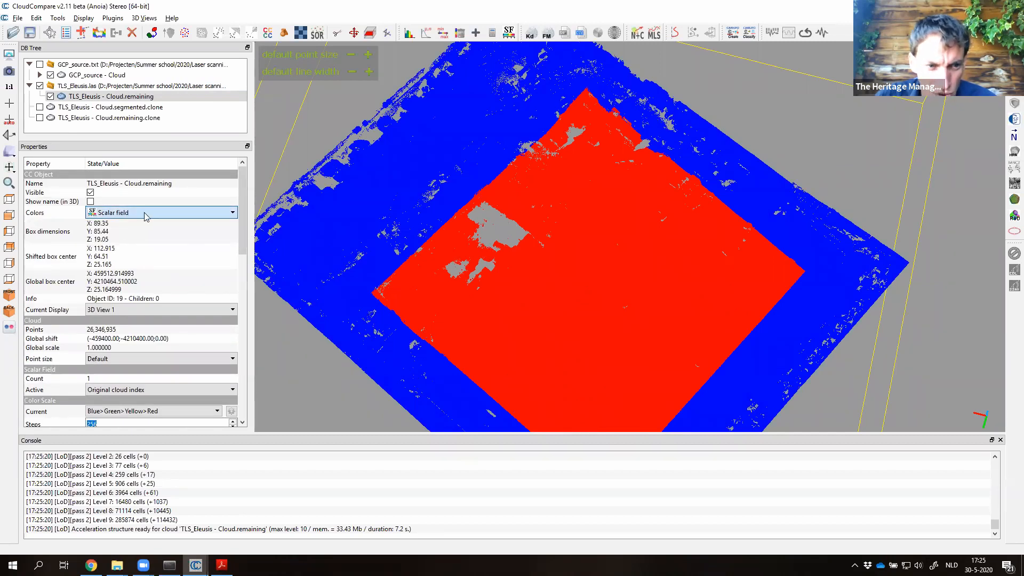
{"action": "scroll", "coordinate": [144, 212], "scroll_direction": "up", "scroll_amount": 1}
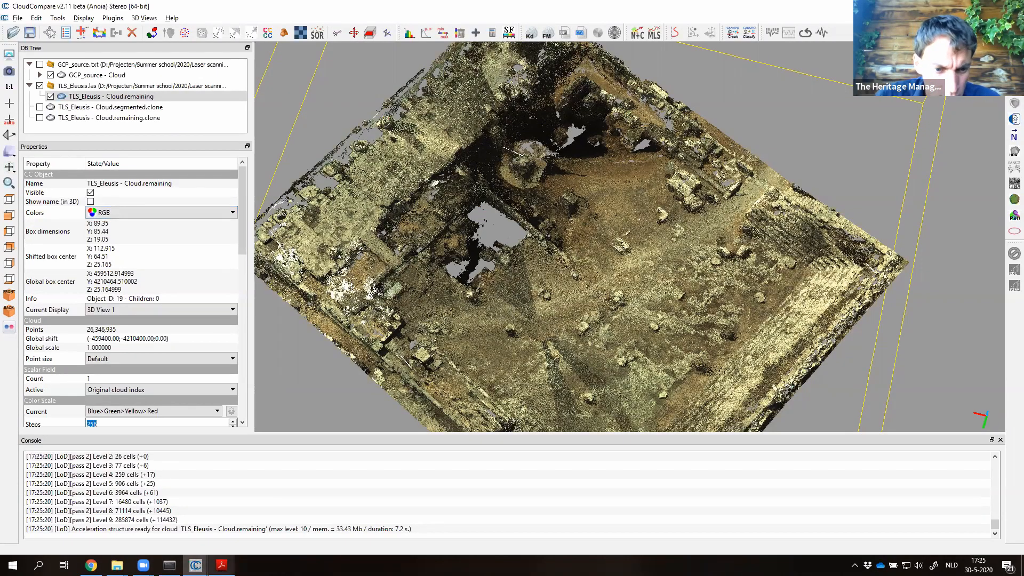
Switch to Acrobat Reader, advance to the Section slide, and return to CloudCompare.
{"action": "key", "text": "alt+Tab"}
{"action": "key", "text": "Right"}
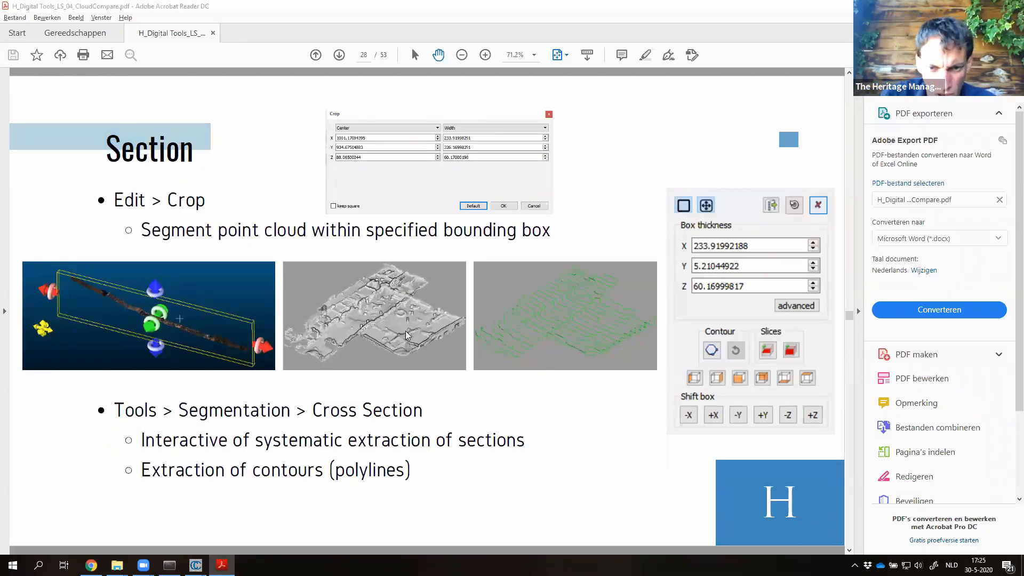
{"action": "key", "text": "alt+Tab"}
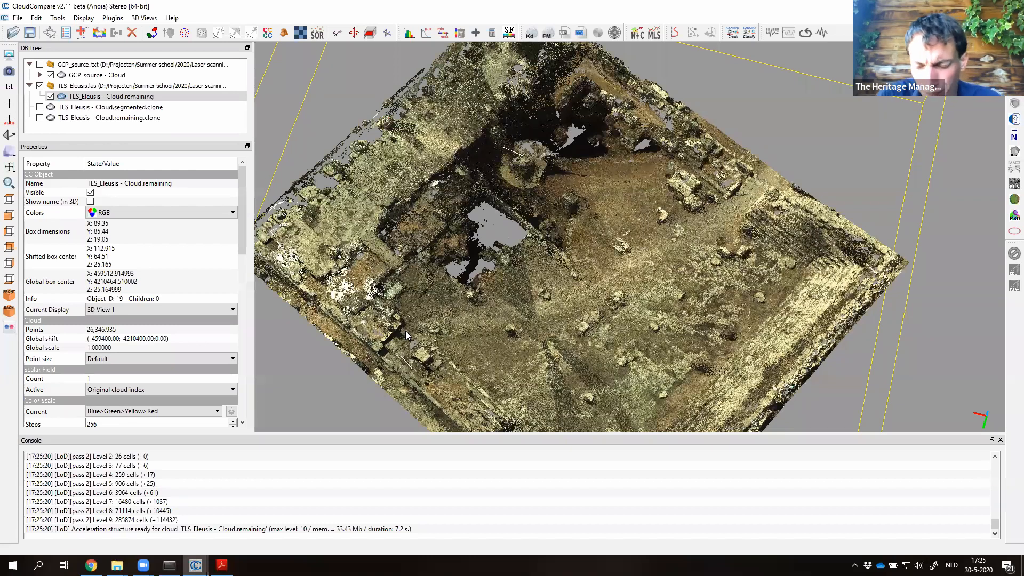
Start Cross Section on the merged TLS_Eleusis cloud and narrow the box along Y to about 2.89 thick.
{"action": "scroll", "coordinate": [406, 331], "scroll_direction": "down", "scroll_amount": 3}
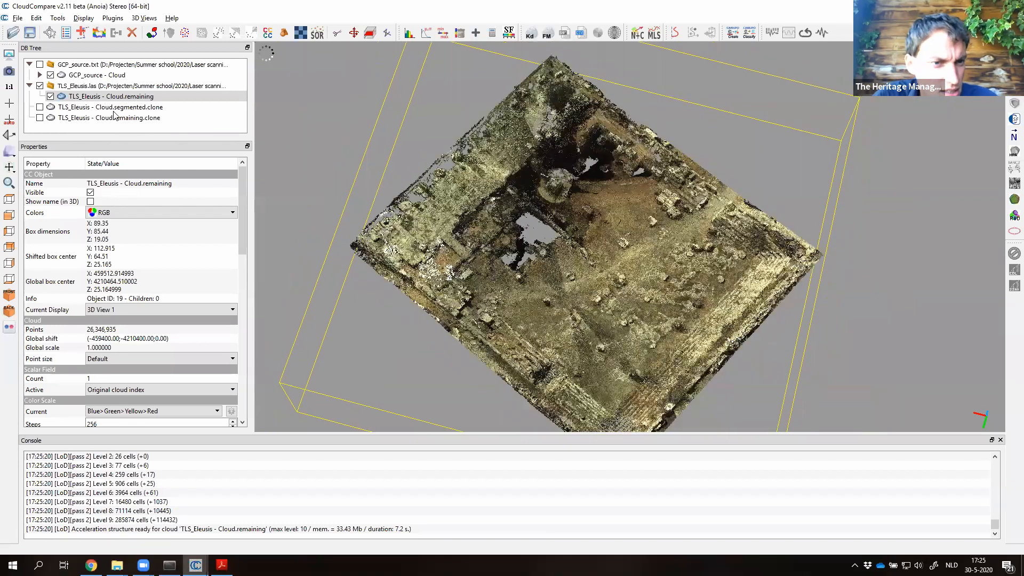
{"action": "left_click", "coordinate": [118, 99]}
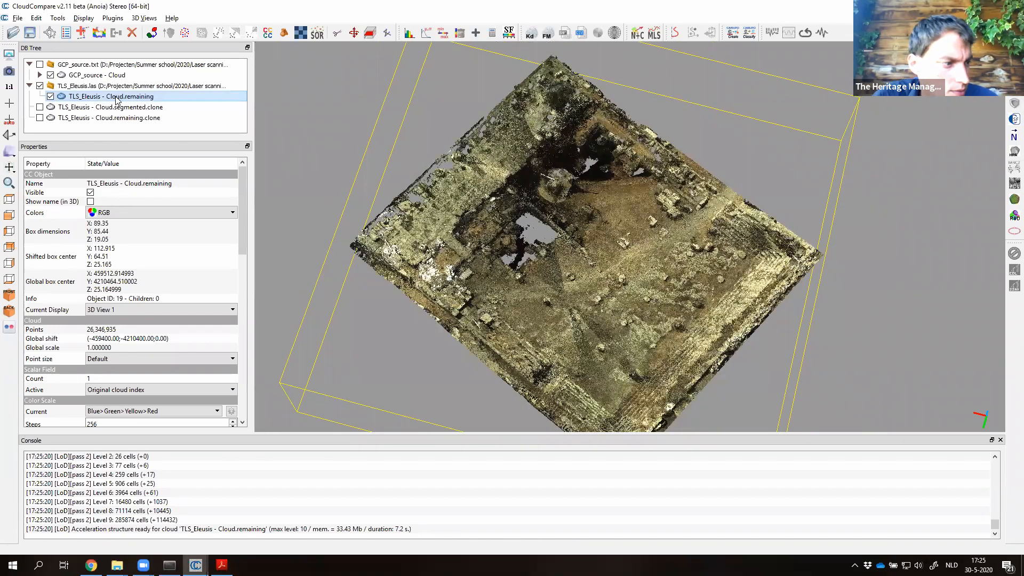
{"action": "mouse_move", "coordinate": [268, 73]}
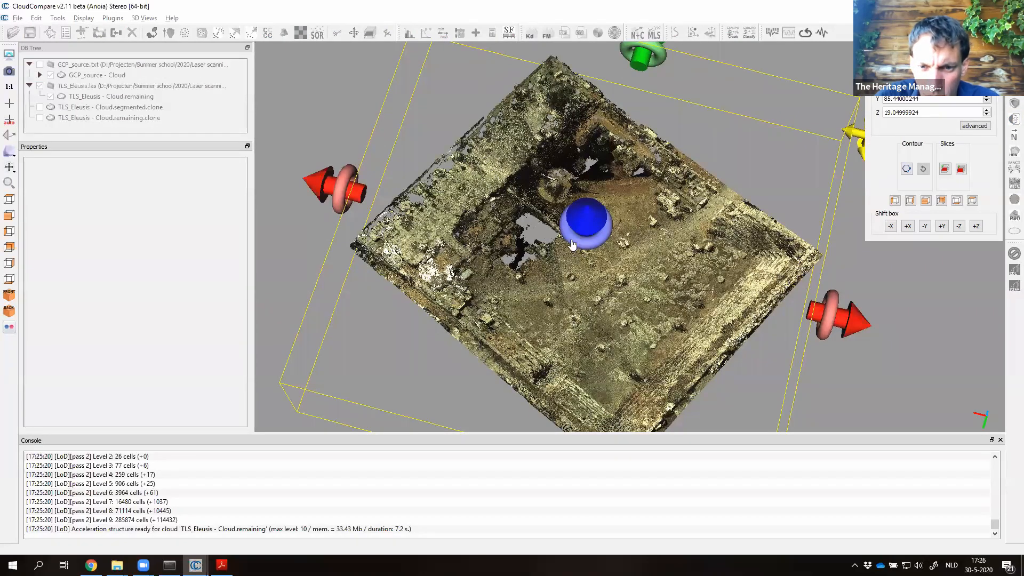
{"action": "left_click_drag", "start_coordinate": [637, 263], "coordinate": [670, 277]}
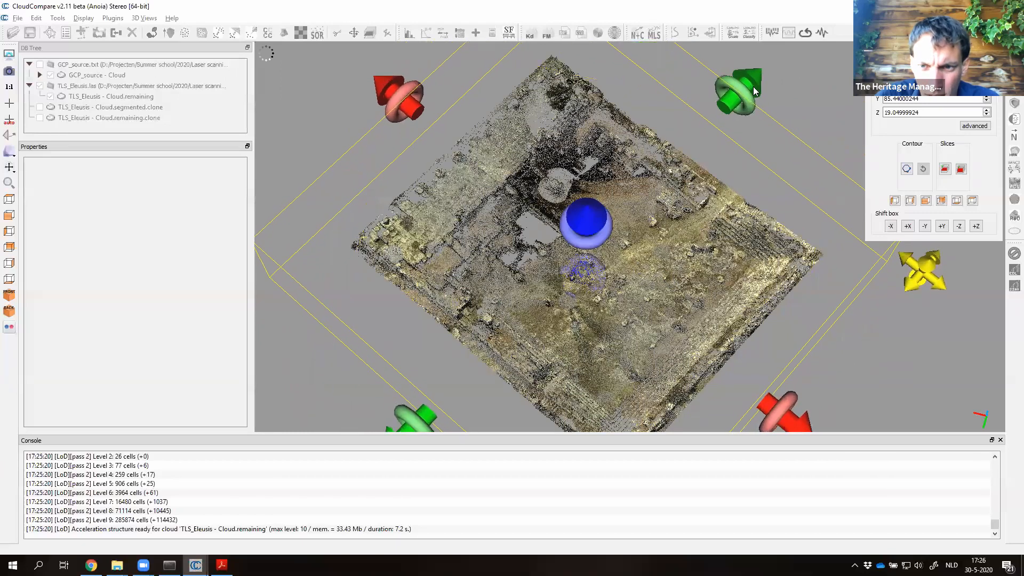
{"action": "left_click_drag", "start_coordinate": [753, 87], "coordinate": [472, 98]}
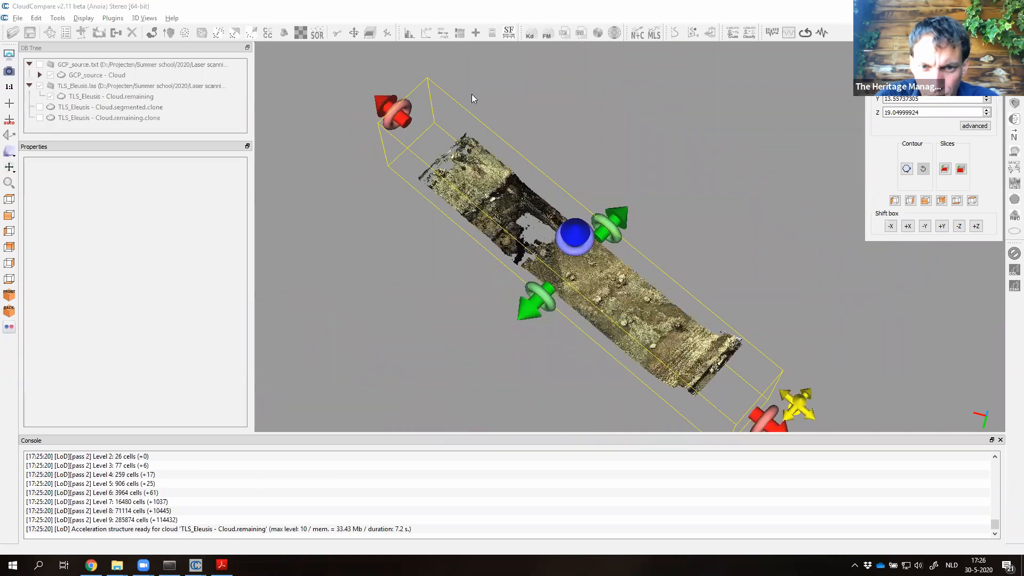
{"action": "left_click_drag", "start_coordinate": [747, 174], "coordinate": [591, 273]}
{"action": "left_click_drag", "start_coordinate": [514, 354], "coordinate": [672, 251]}
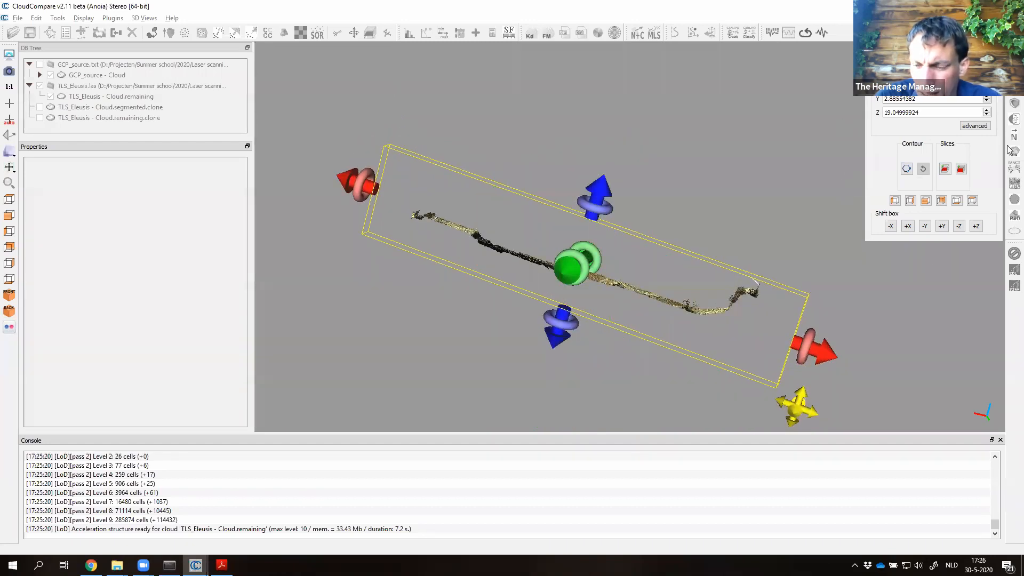
Adjust the section box to about 3.25 thick in Y and 16.97 in Z, then export its points as a section cloud.
{"action": "mouse_move", "coordinate": [417, 53]}
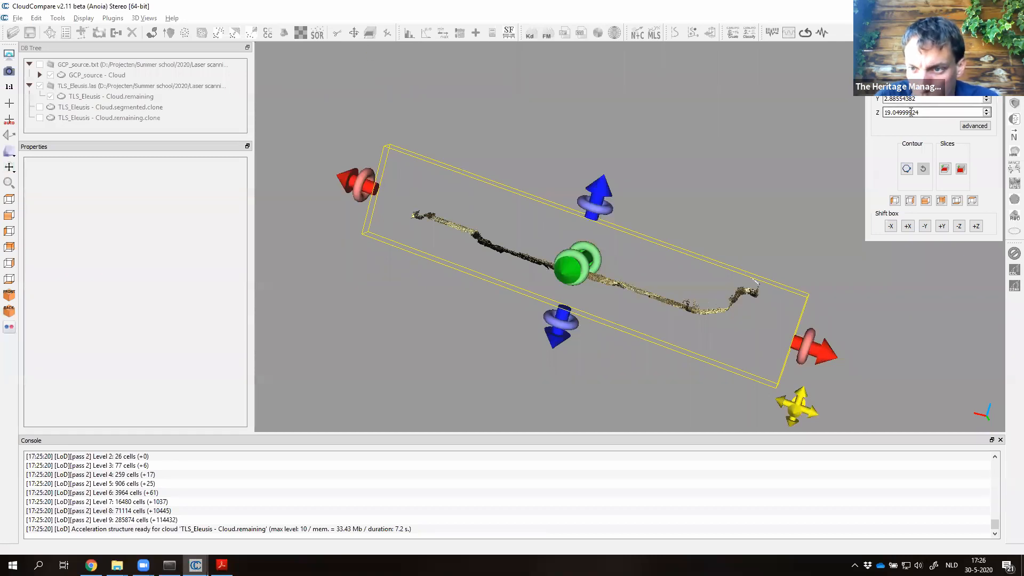
{"action": "left_click_drag", "start_coordinate": [813, 356], "coordinate": [786, 343]}
{"action": "left_click_drag", "start_coordinate": [731, 312], "coordinate": [799, 352]}
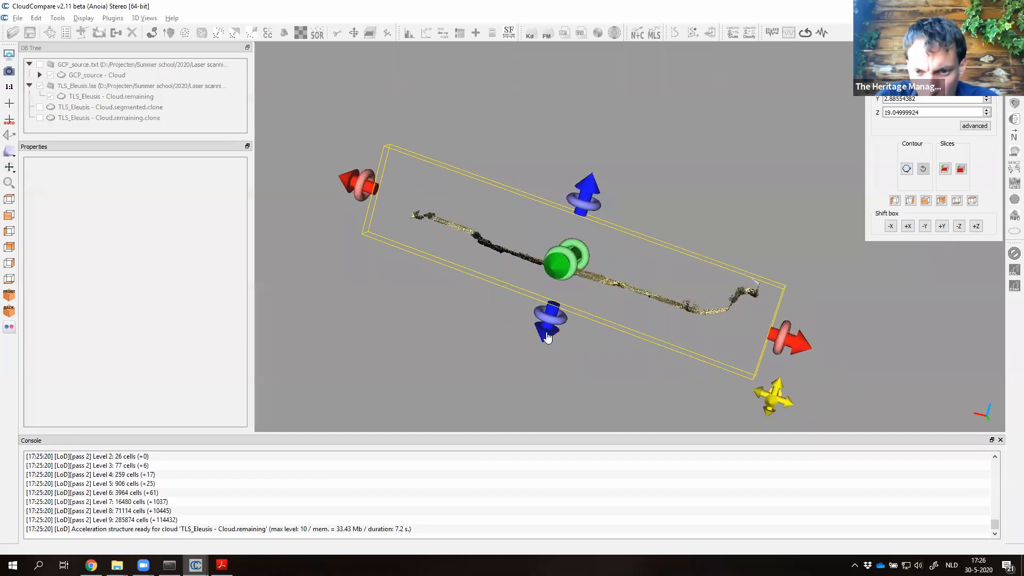
{"action": "mouse_move", "coordinate": [550, 335]}
{"action": "left_mouse_down"}
{"action": "mouse_move", "coordinate": [537, 356]}
{"action": "mouse_move", "coordinate": [547, 339]}
{"action": "left_mouse_up"}
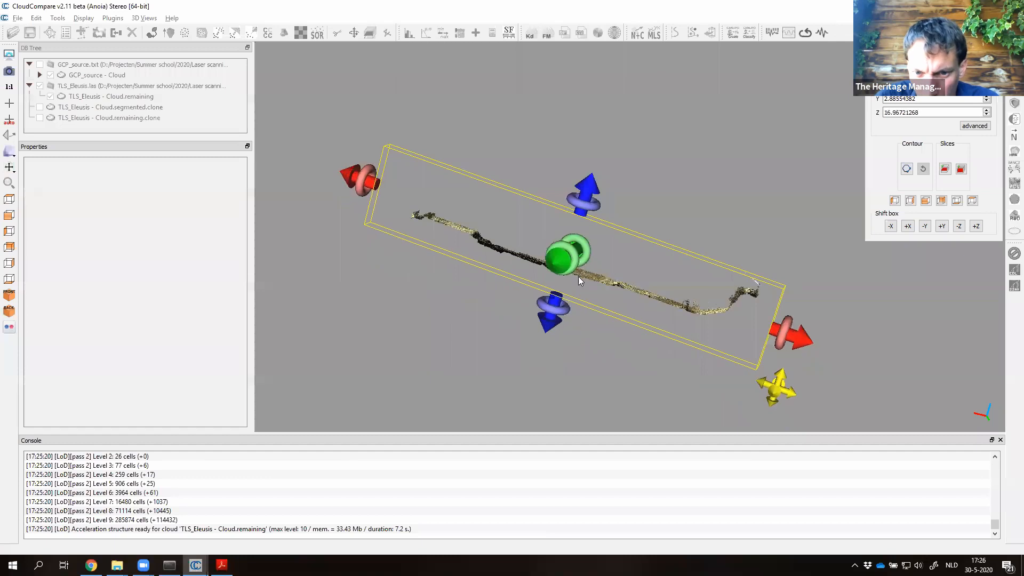
{"action": "left_click_drag", "start_coordinate": [559, 265], "coordinate": [553, 266]}
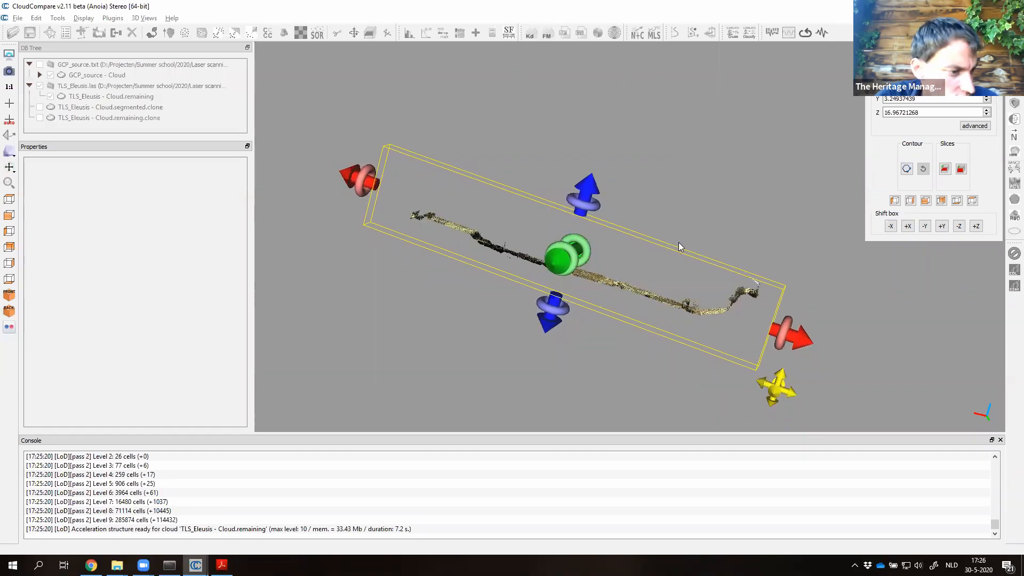
{"action": "left_click", "coordinate": [945, 170]}
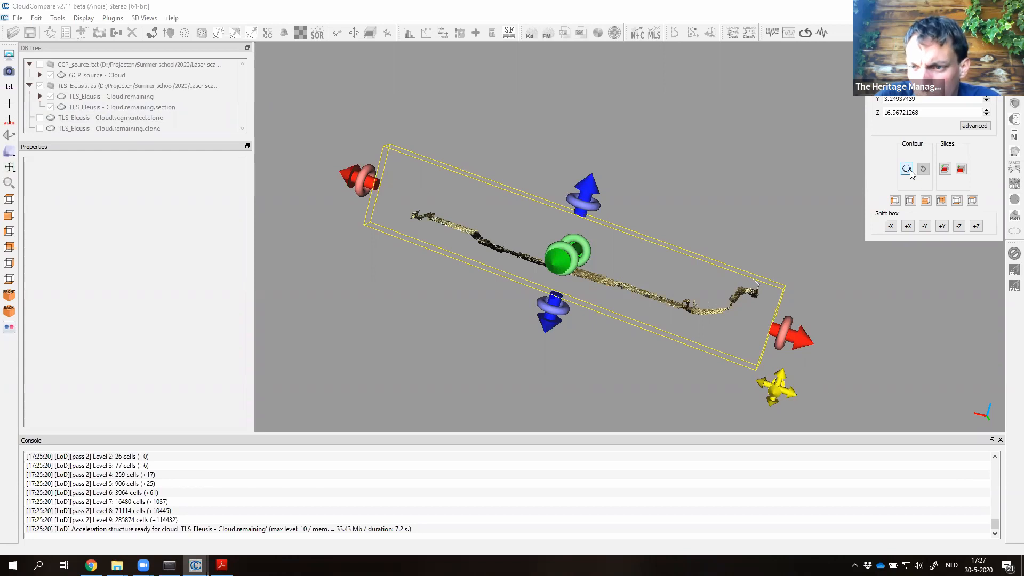
Extract repeated slices along Y with a gap of 25, without contours, and close the Cross Section tool.
{"action": "left_click", "coordinate": [961, 170]}
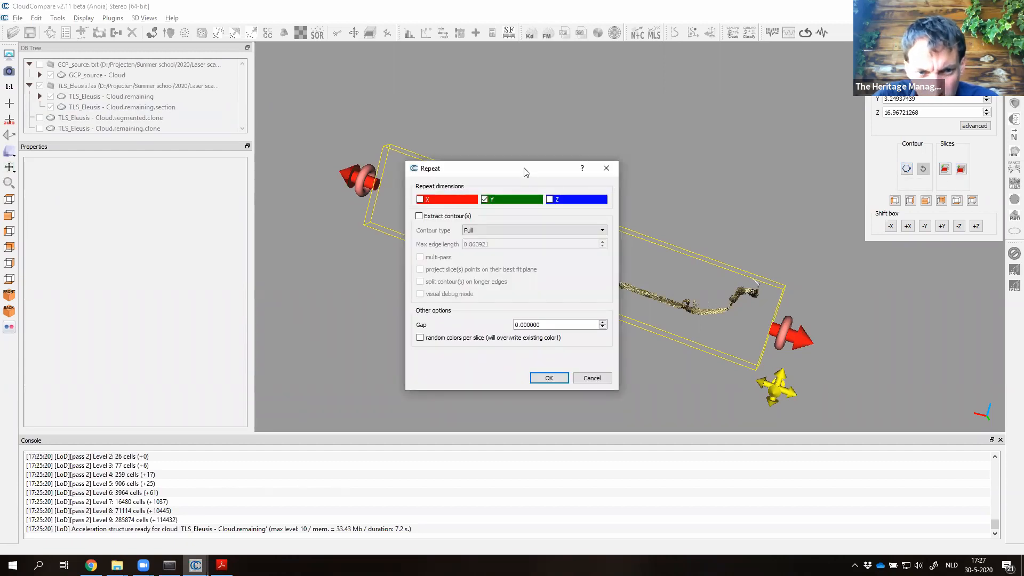
{"action": "left_click_drag", "start_coordinate": [524, 170], "coordinate": [218, 122]}
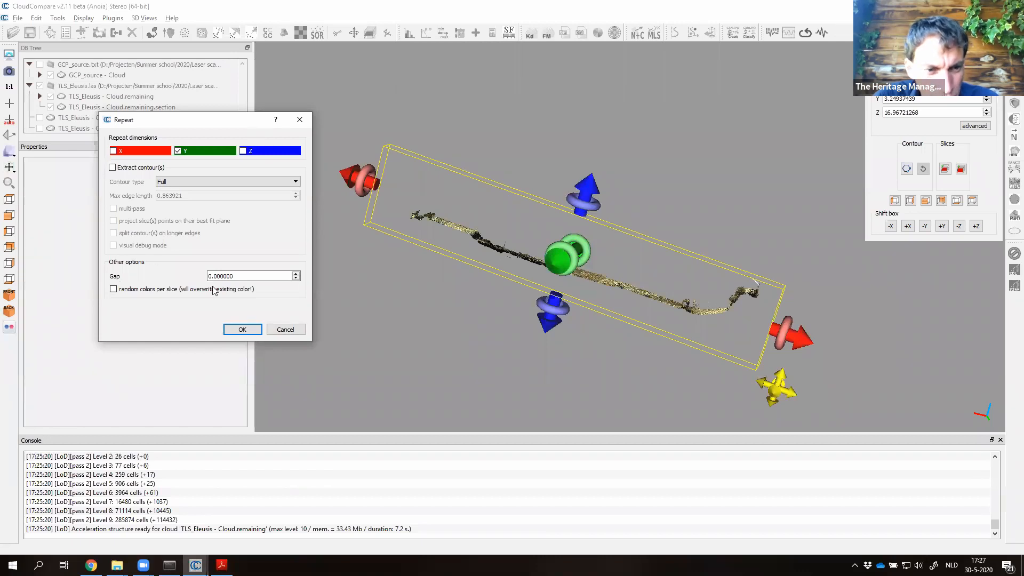
{"action": "double_click", "coordinate": [239, 278]}
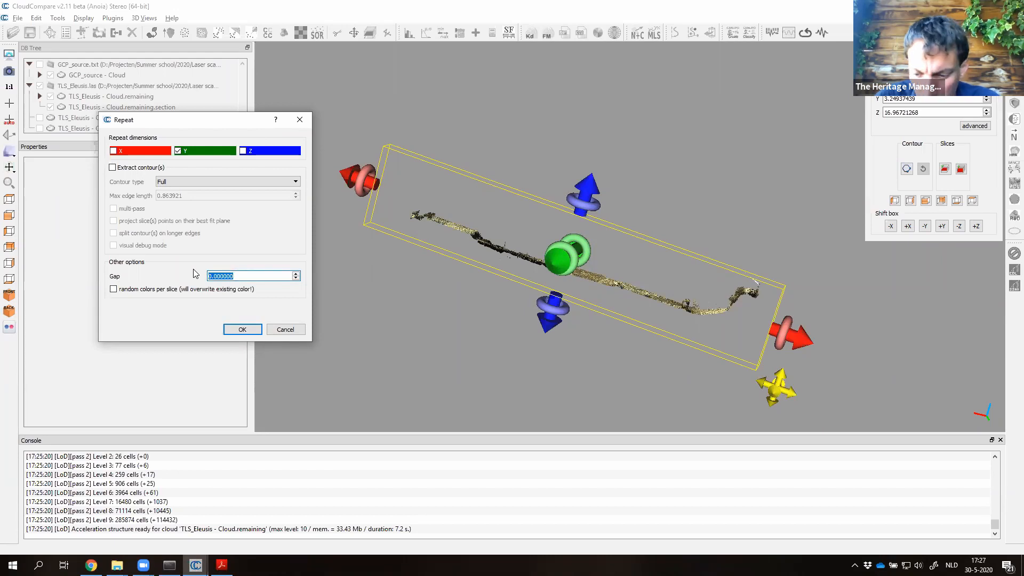
{"action": "type", "text": "25"}
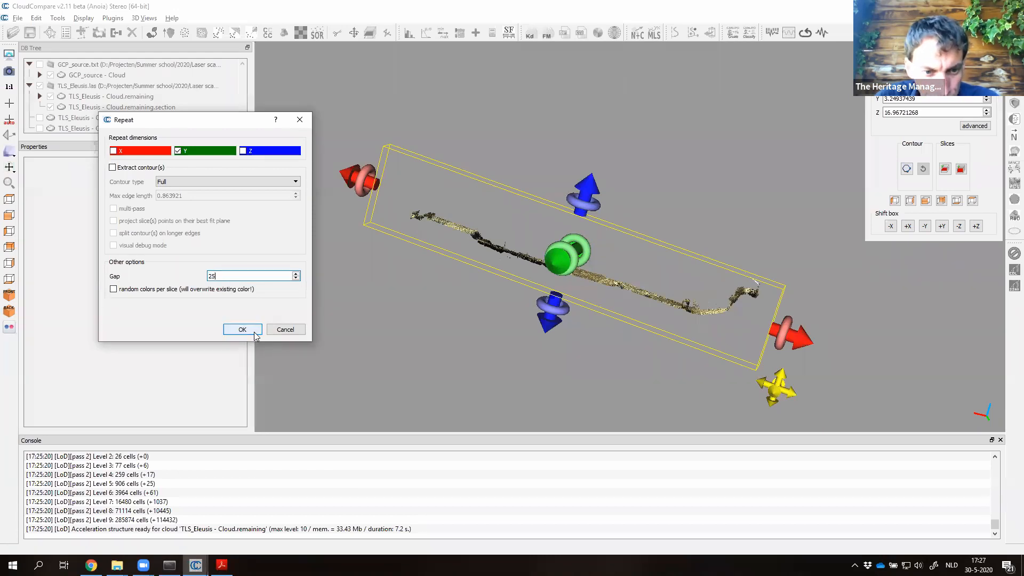
{"action": "left_click", "coordinate": [254, 332]}
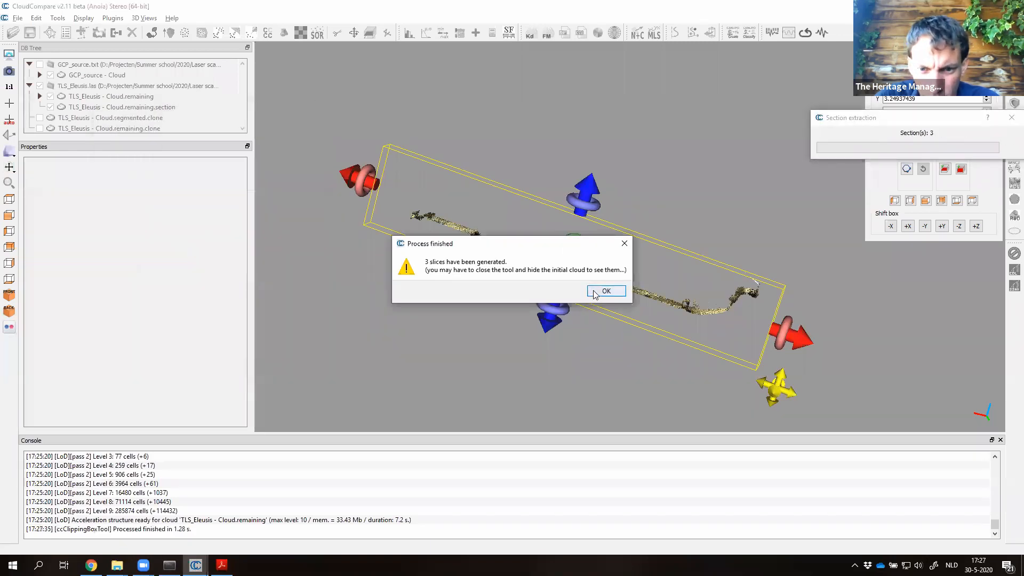
{"action": "left_click", "coordinate": [594, 292]}
{"action": "left_click_drag", "start_coordinate": [576, 251], "coordinate": [684, 153]}
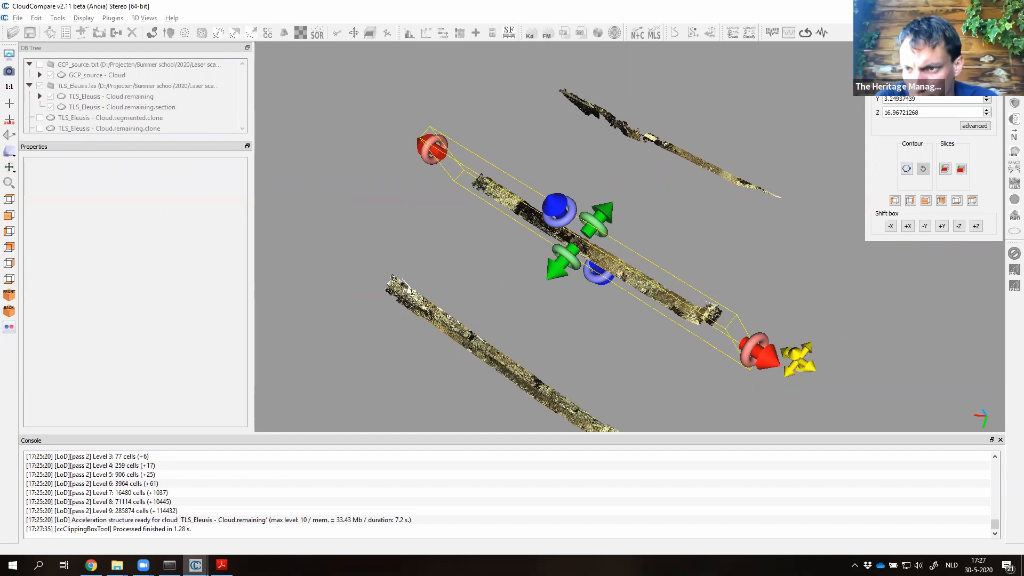
{"action": "key", "text": "Escape"}
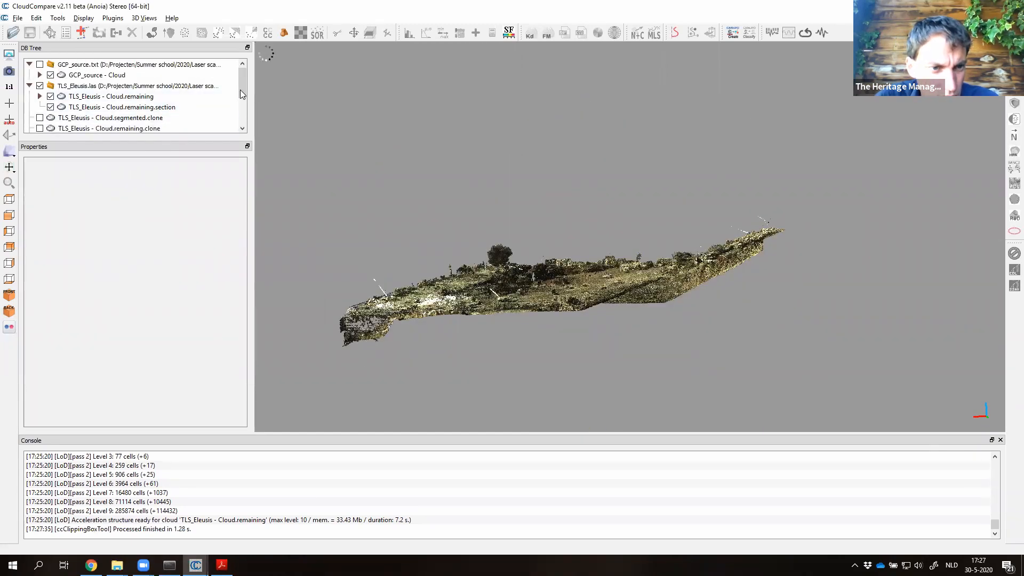
Hide the TLS_Eleusis.las group so that only the extracted slices are displayed.
{"action": "left_click_drag", "start_coordinate": [241, 96], "coordinate": [241, 125]}
{"action": "left_click", "coordinate": [50, 96]}
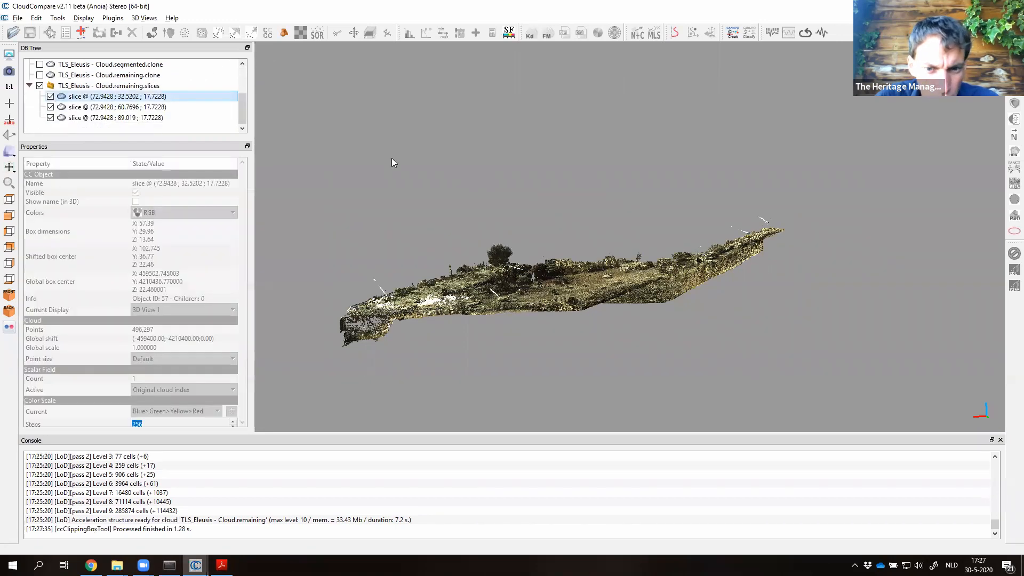
{"action": "left_click_drag", "start_coordinate": [448, 236], "coordinate": [449, 266]}
{"action": "left_click_drag", "start_coordinate": [243, 106], "coordinate": [241, 127]}
{"action": "left_click", "coordinate": [40, 75]}
{"action": "left_click", "coordinate": [51, 97]}
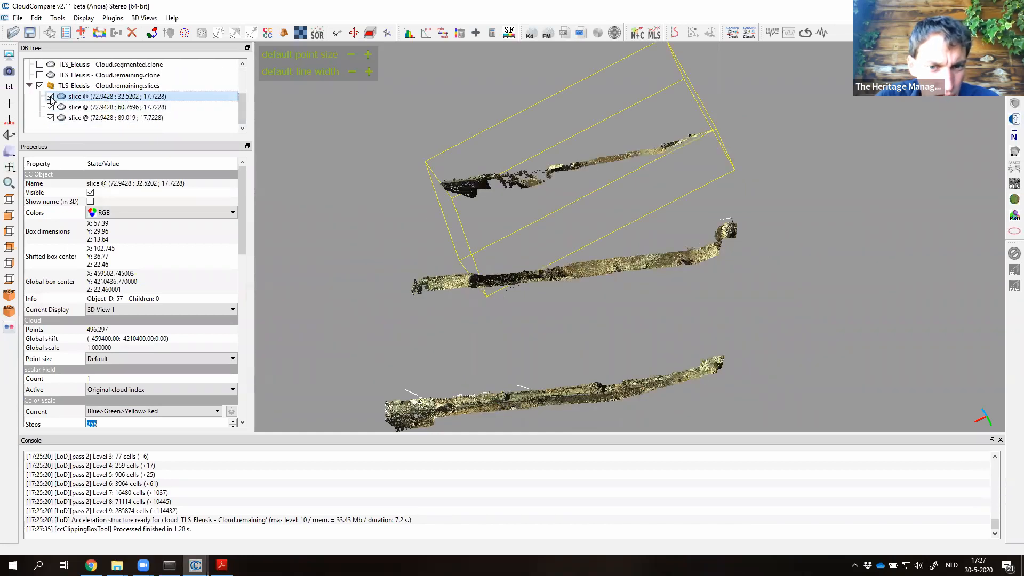
Hide the first slice and toggle the third slice's visibility to inspect the individual slices.
{"action": "left_click", "coordinate": [50, 97]}
{"action": "left_click", "coordinate": [50, 118]}
{"action": "left_click", "coordinate": [50, 117]}
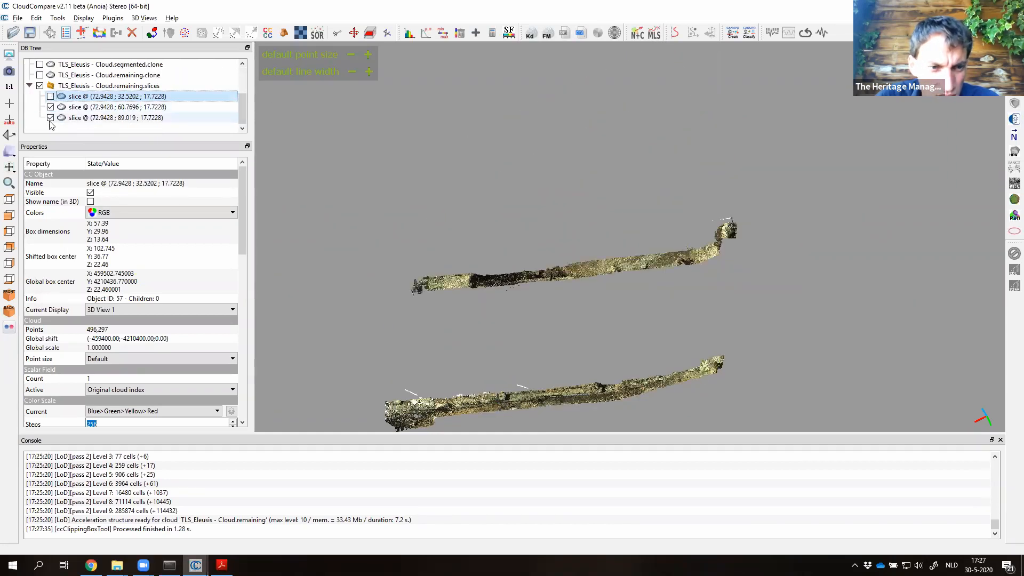
{"action": "left_click", "coordinate": [50, 117]}
{"action": "left_click", "coordinate": [50, 118]}
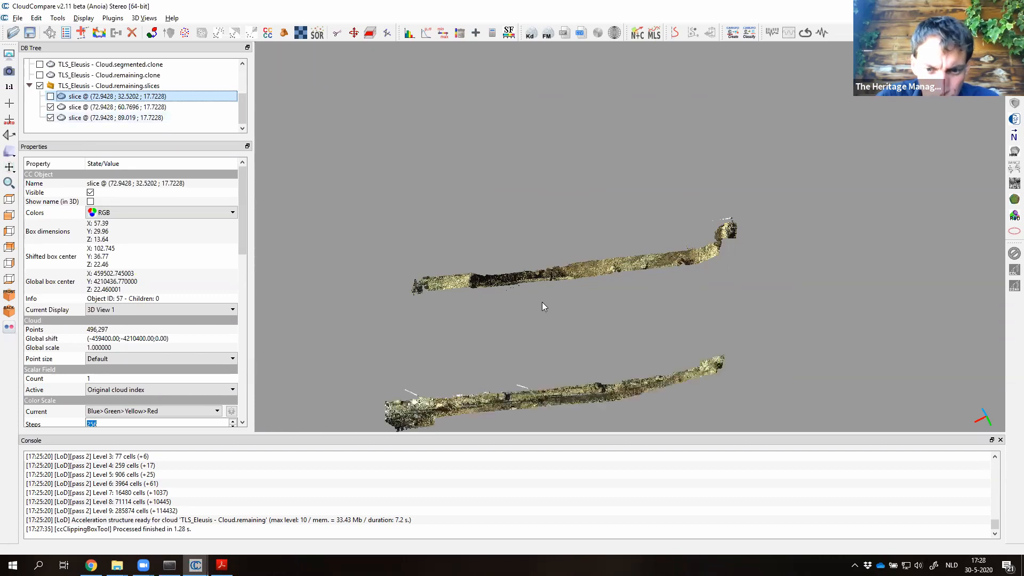
{"action": "left_click_drag", "start_coordinate": [543, 302], "coordinate": [608, 179]}
Delete the slices group, display TLS_Eleusis.las again, and remove the extracted section cloud.
{"action": "left_click", "coordinate": [133, 87]}
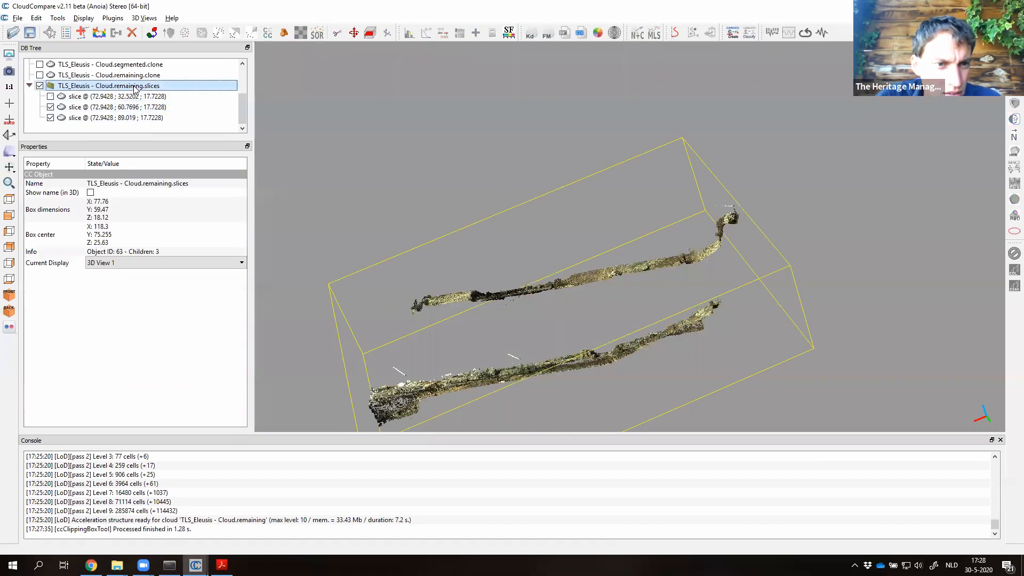
{"action": "right_click", "coordinate": [134, 88]}
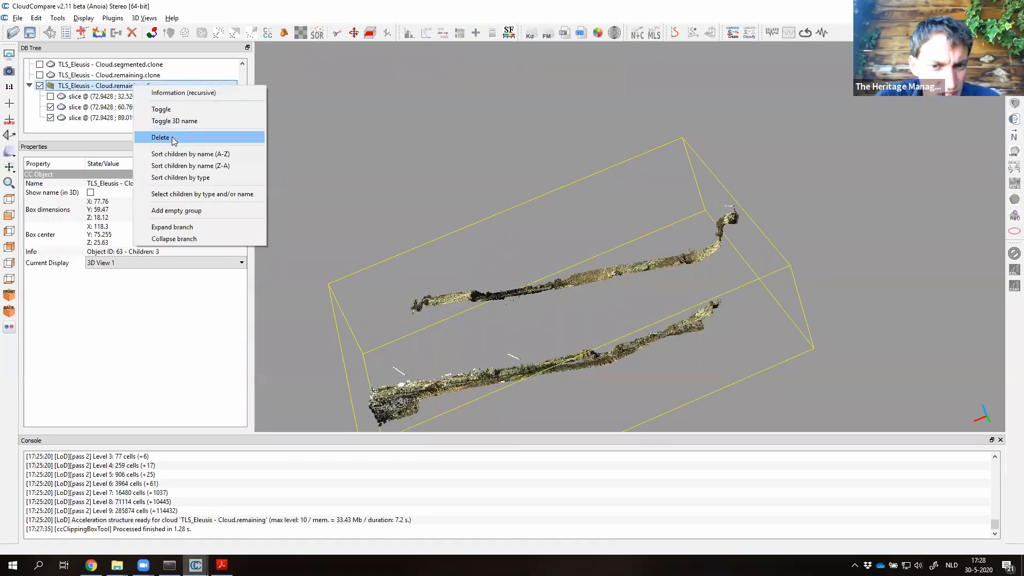
{"action": "left_click", "coordinate": [176, 136]}
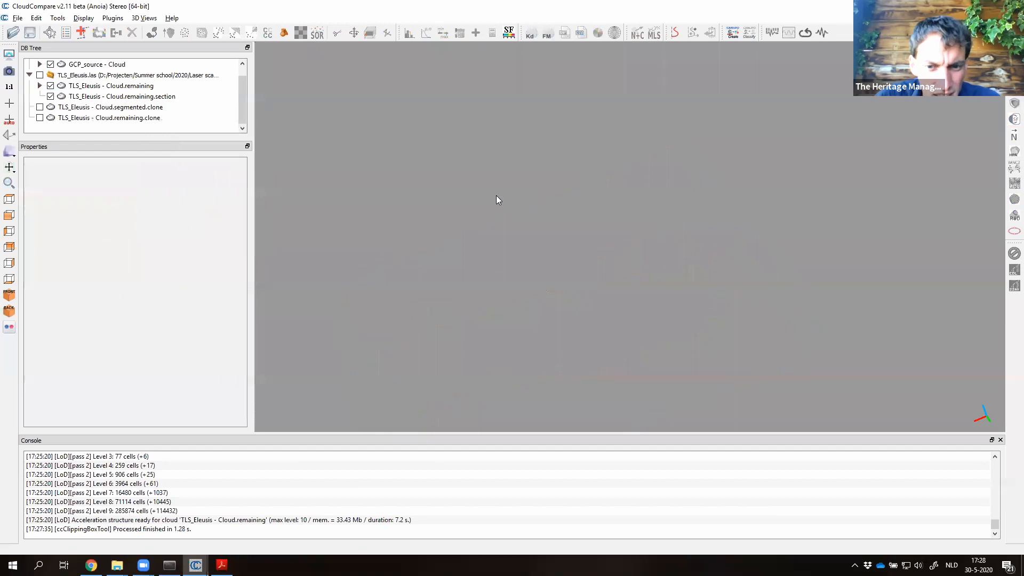
{"action": "left_click", "coordinate": [51, 96]}
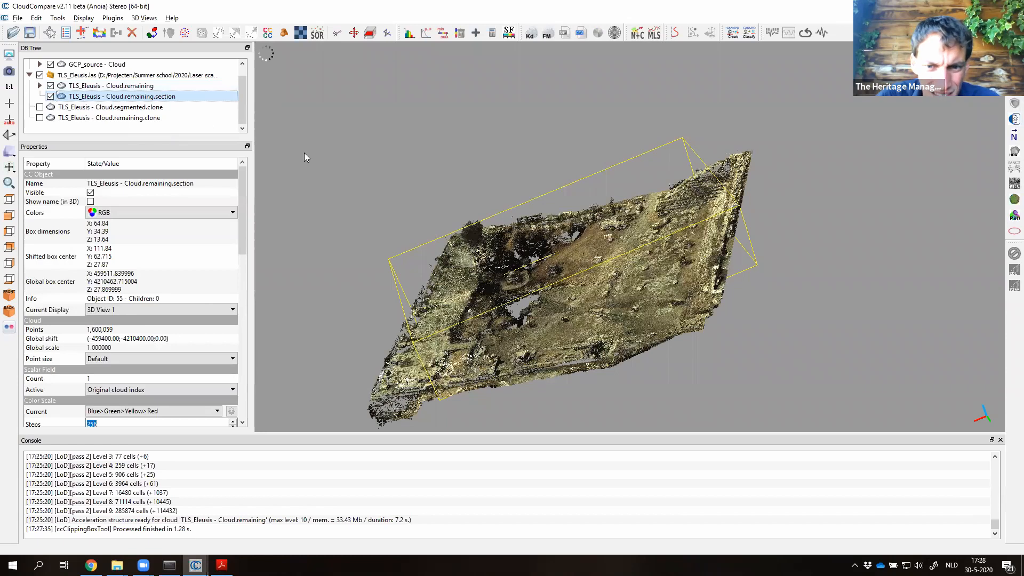
{"action": "left_click", "coordinate": [51, 96]}
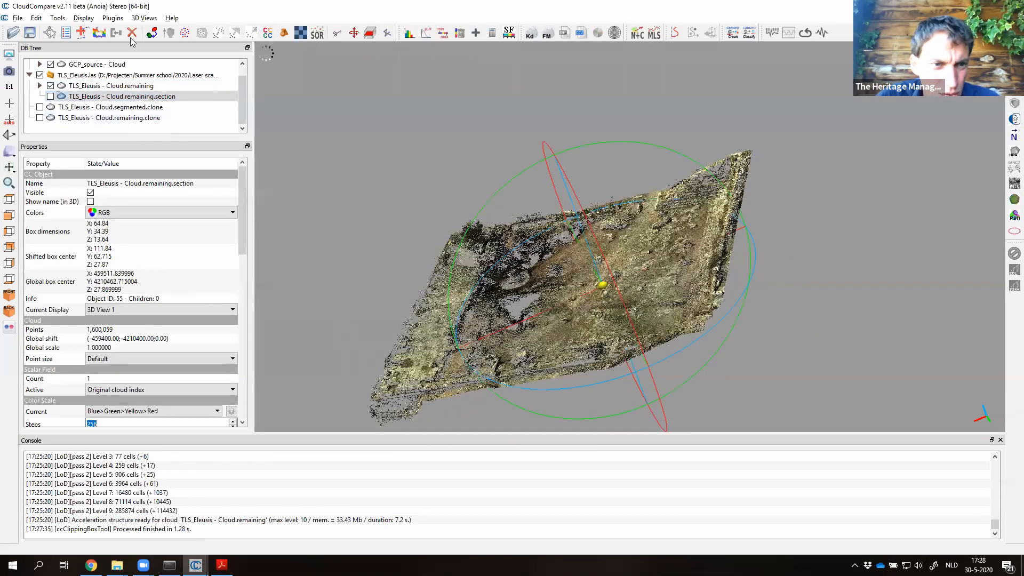
Start the Cross Section tool on TLS_Eleusis - Cloud.remaining and narrow the clipping box along X to a thin slice across the site.
{"action": "left_click", "coordinate": [88, 84]}
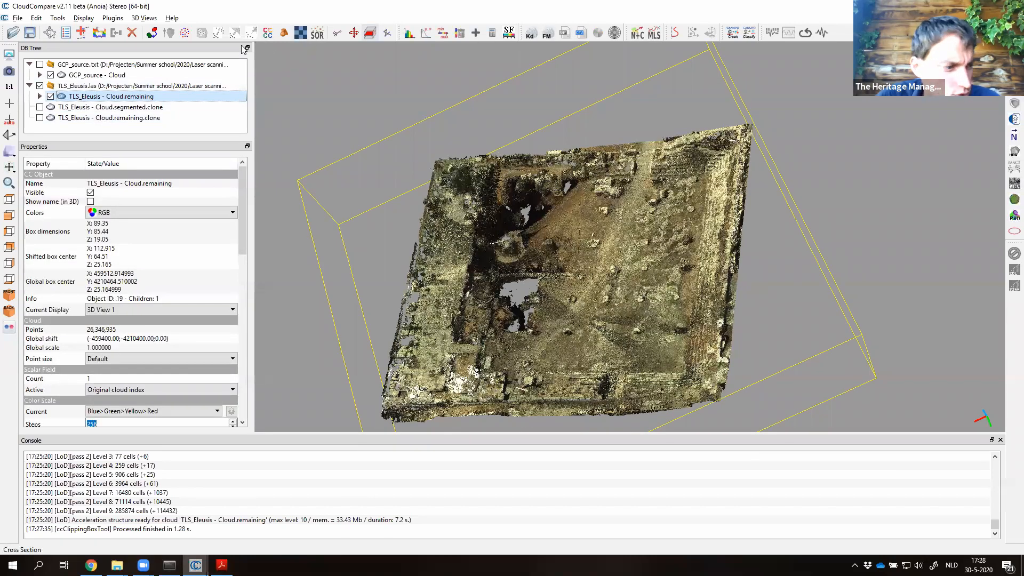
{"action": "left_click", "coordinate": [370, 33]}
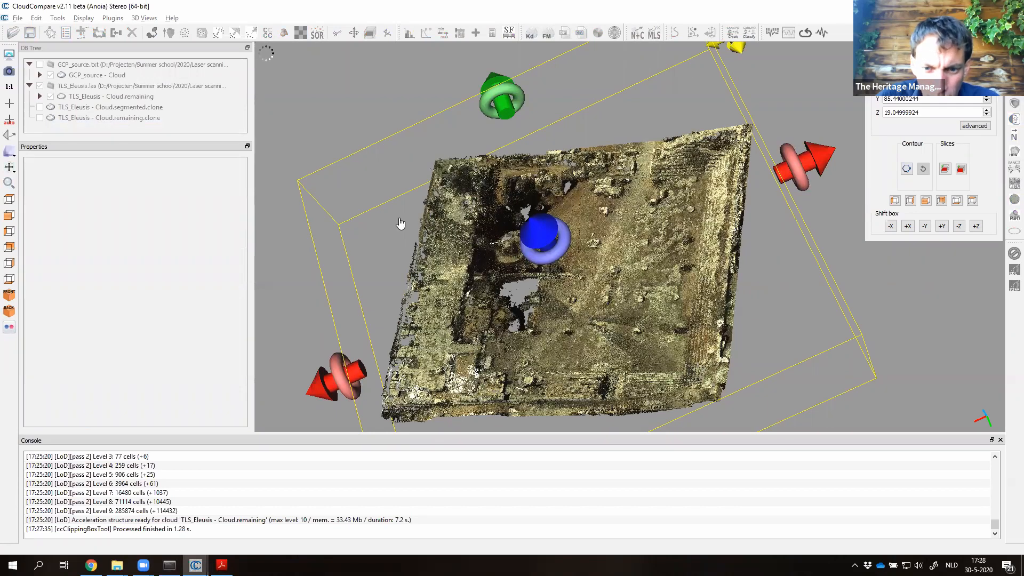
{"action": "left_click_drag", "start_coordinate": [399, 223], "coordinate": [319, 203]}
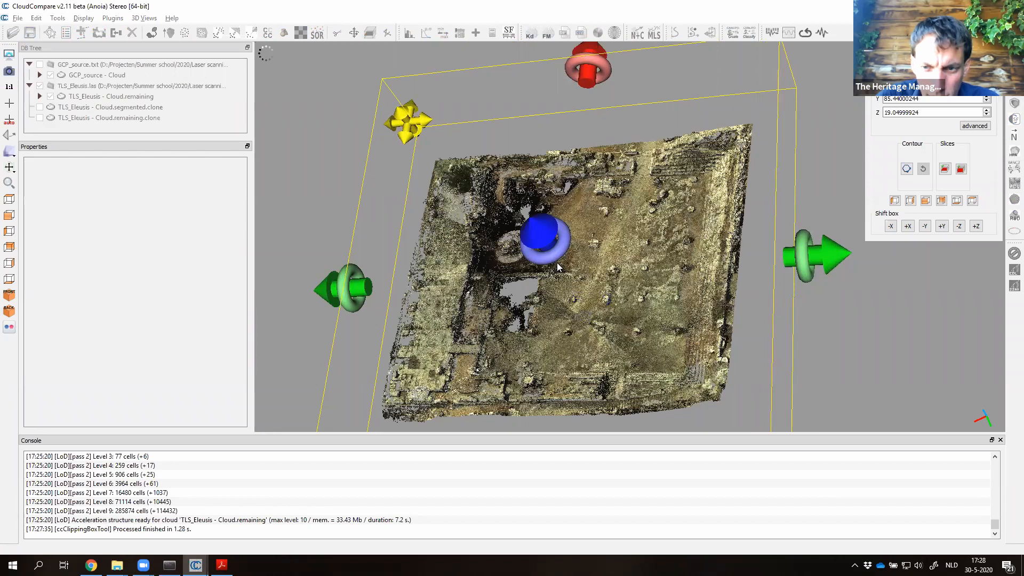
{"action": "left_click", "coordinate": [906, 169]}
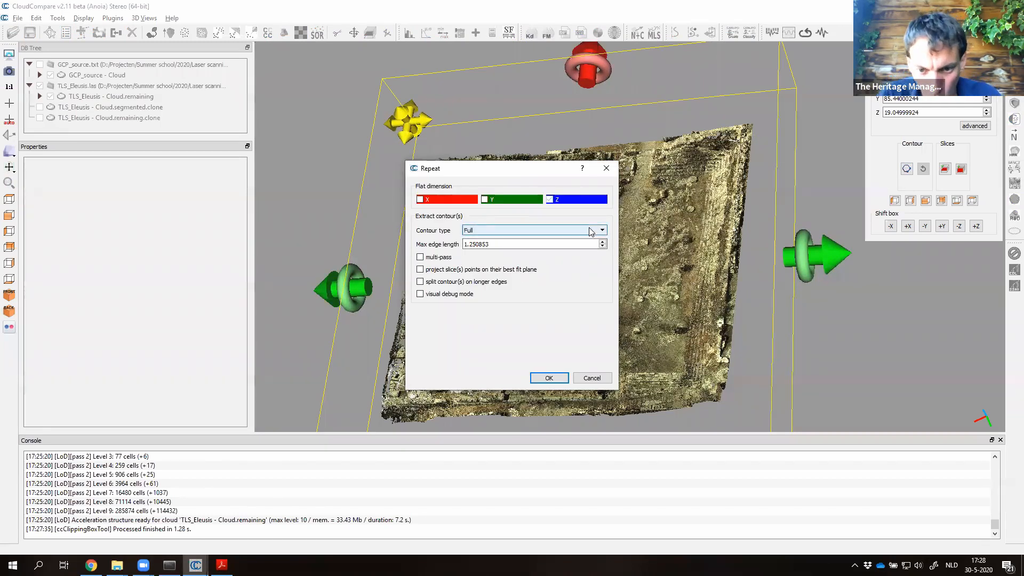
{"action": "left_click", "coordinate": [593, 379]}
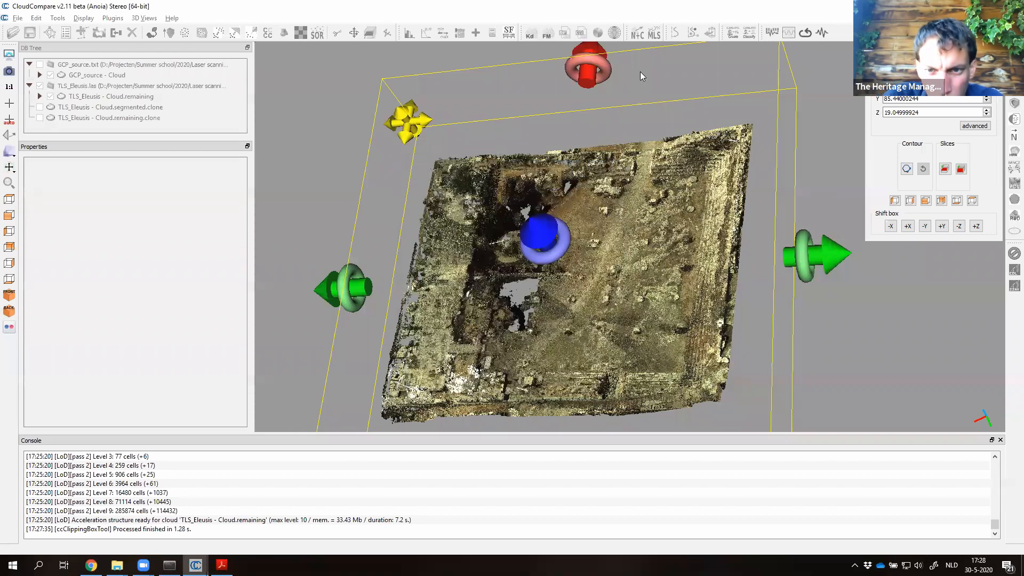
{"action": "left_click_drag", "start_coordinate": [587, 75], "coordinate": [577, 327]}
{"action": "scroll", "coordinate": [577, 328], "scroll_direction": "down", "scroll_amount": 5}
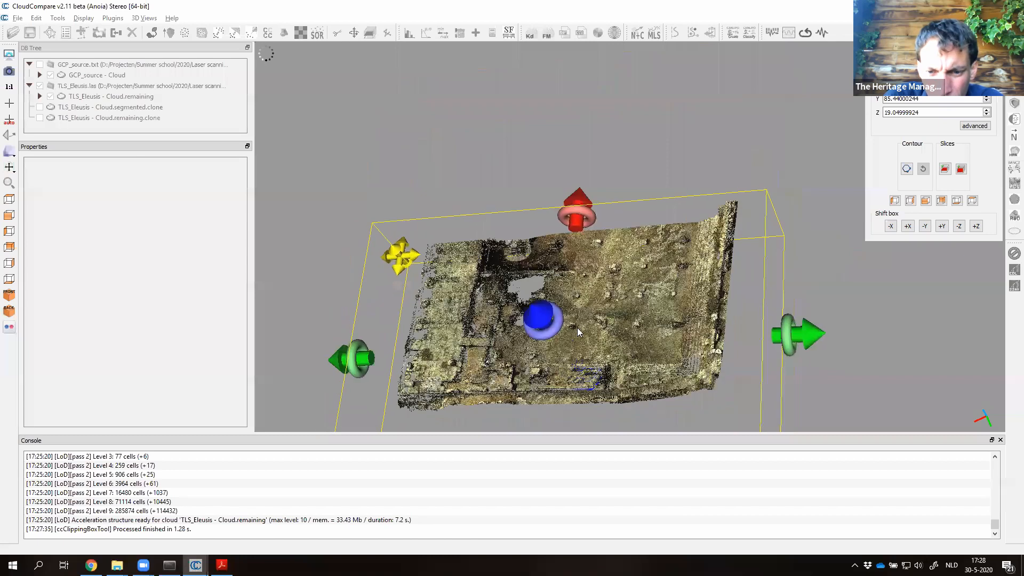
{"action": "left_click_drag", "start_coordinate": [565, 433], "coordinate": [596, 200]}
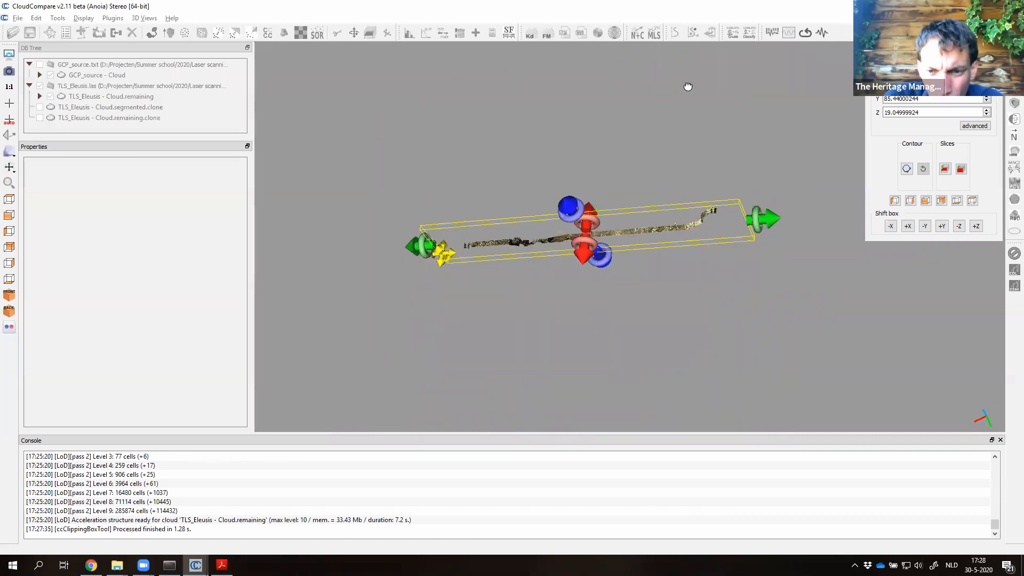
{"action": "left_click_drag", "start_coordinate": [685, 84], "coordinate": [599, 191]}
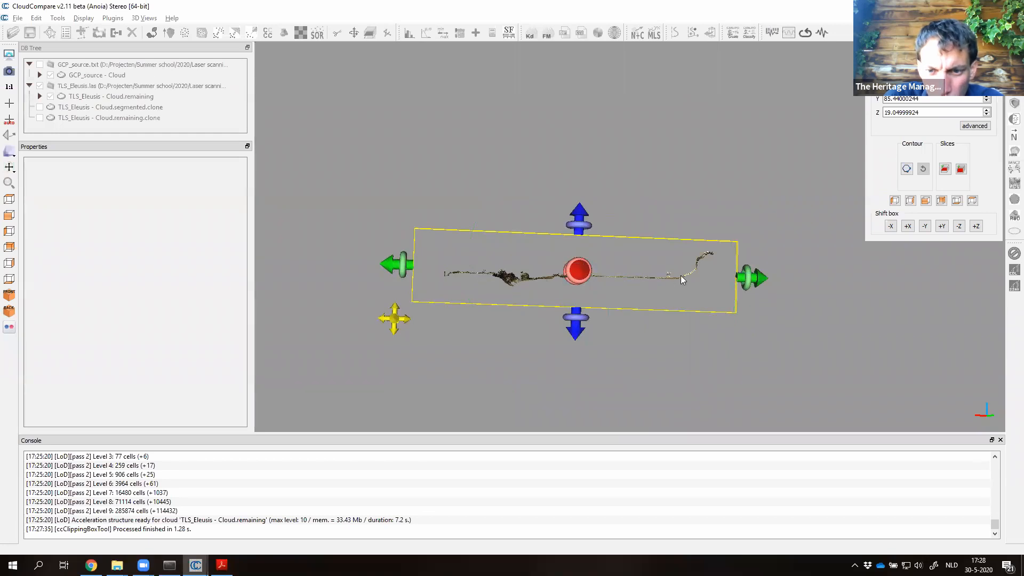
Extract the slice's contour with X as the flat dimension, contour type Full and a max edge length of 1.250853.
{"action": "left_click", "coordinate": [907, 169]}
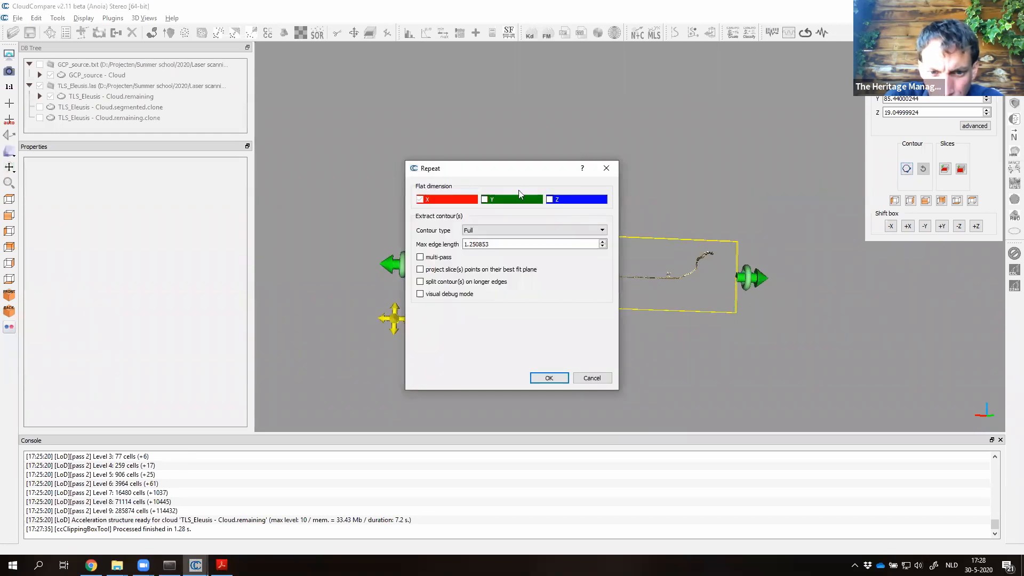
{"action": "left_click_drag", "start_coordinate": [491, 171], "coordinate": [486, 172]}
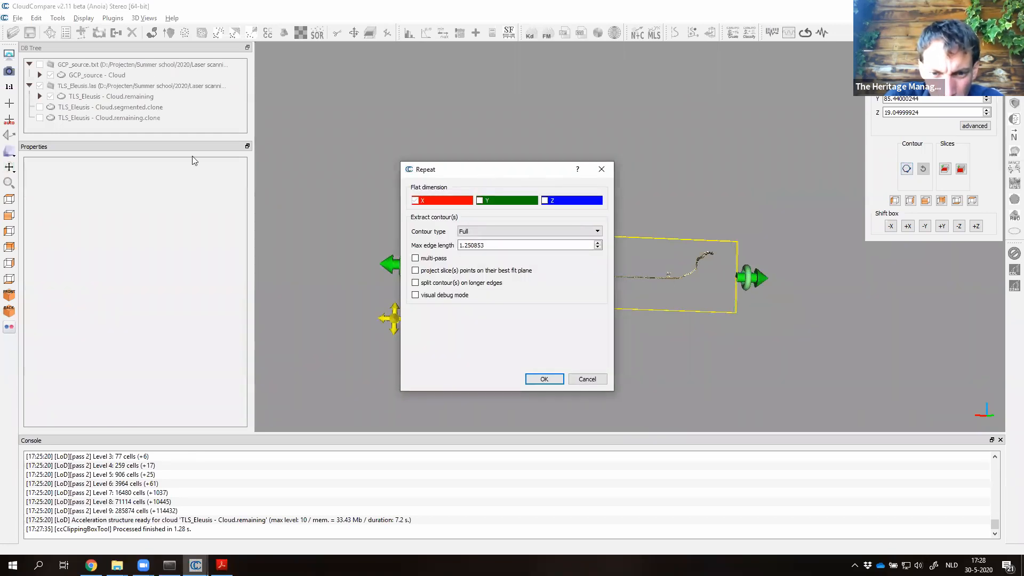
{"action": "left_click_drag", "start_coordinate": [194, 161], "coordinate": [187, 159]}
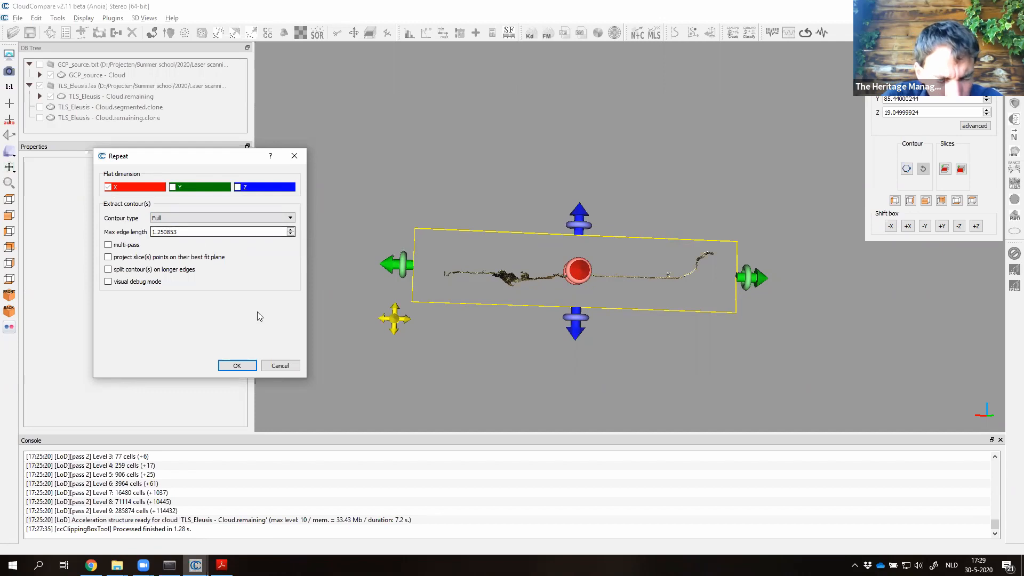
{"action": "left_click", "coordinate": [234, 366]}
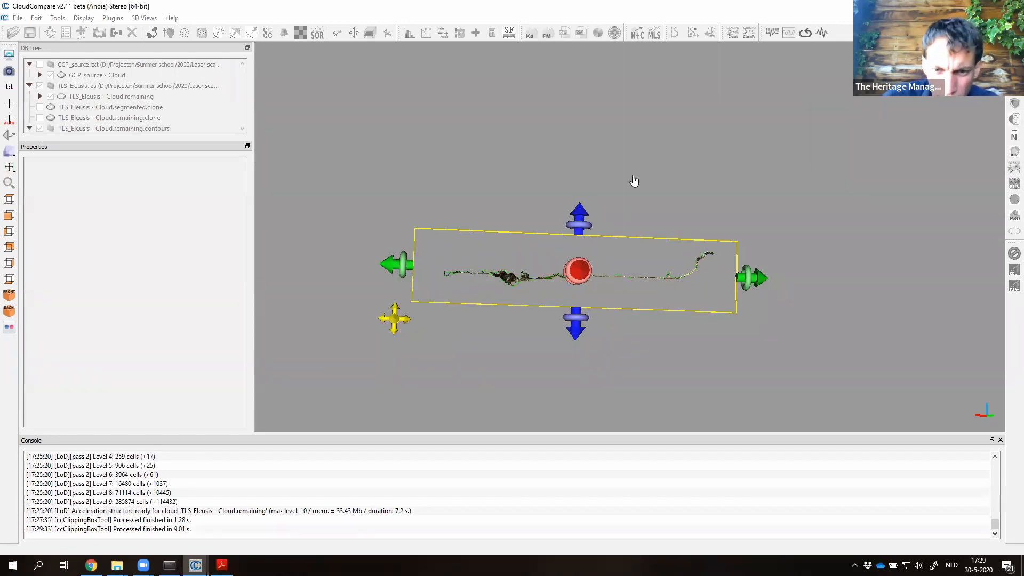
Inspect the contour along the slice and close the Cross Section tool.
{"action": "left_click_drag", "start_coordinate": [634, 181], "coordinate": [613, 207]}
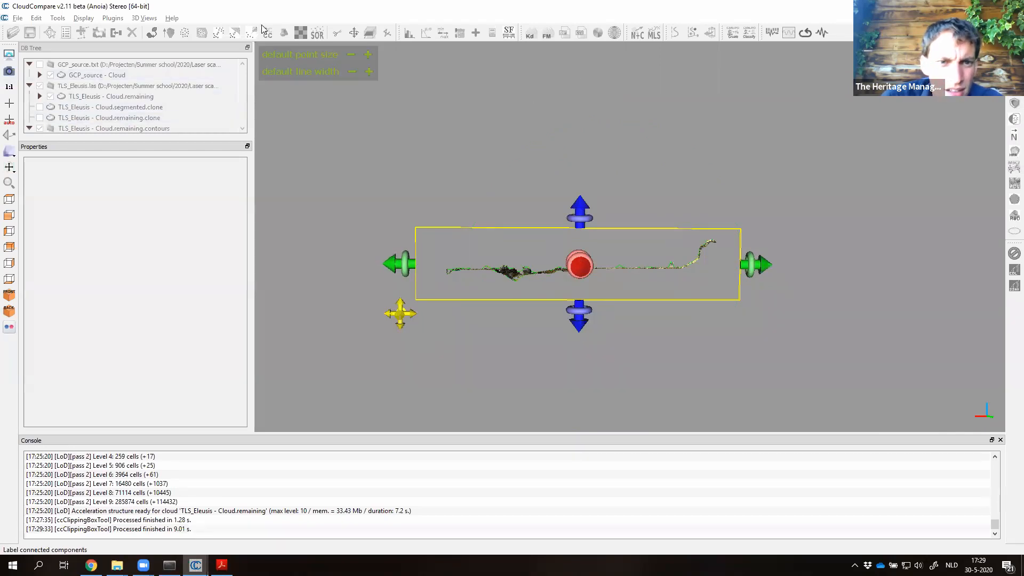
{"action": "left_click_drag", "start_coordinate": [710, 251], "coordinate": [651, 233]}
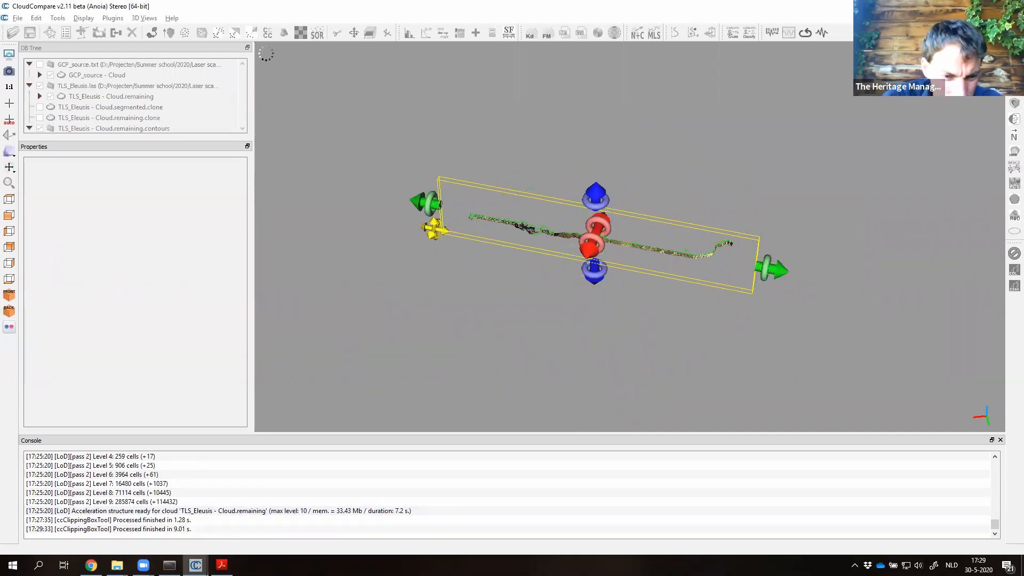
{"action": "mouse_move", "coordinate": [195, 565]}
{"action": "left_click", "coordinate": [232, 529]}
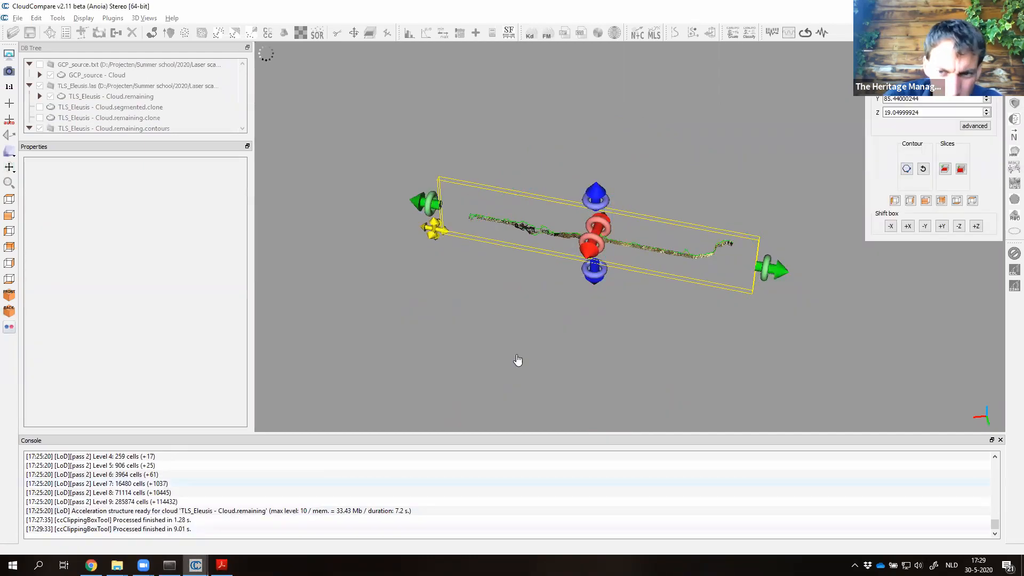
{"action": "left_click", "coordinate": [990, 53]}
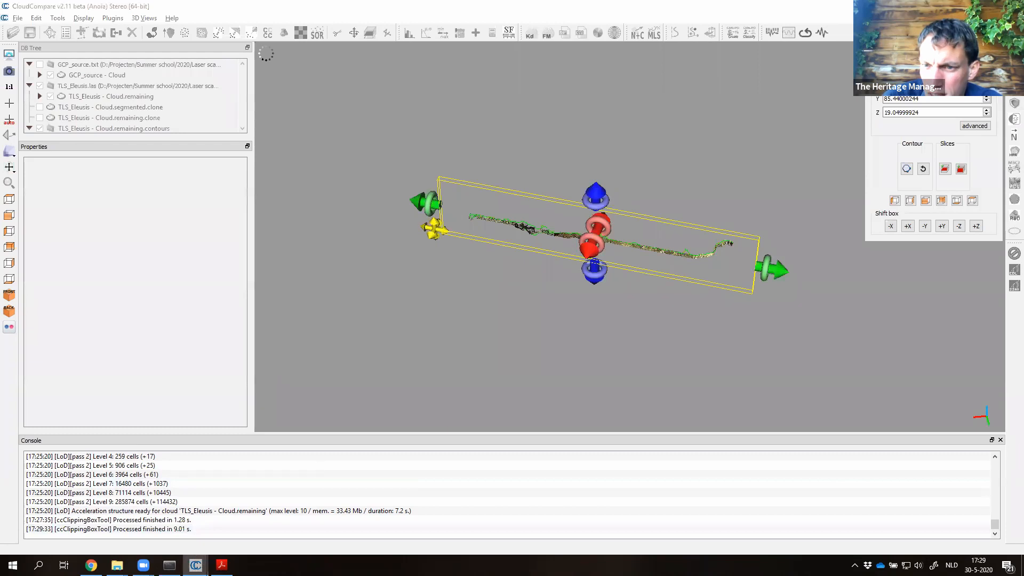
{"action": "left_click_drag", "start_coordinate": [555, 303], "coordinate": [606, 250]}
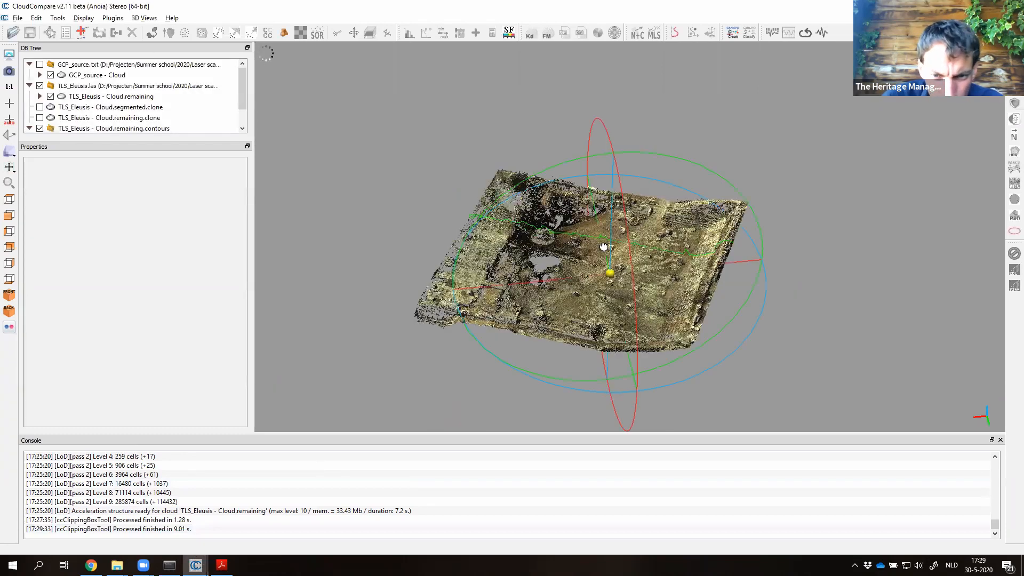
Collapse the TLS_Eleusis.las group and hide it together with the GCP_source cloud, leaving only the extracted contour displayed.
{"action": "left_click", "coordinate": [30, 87]}
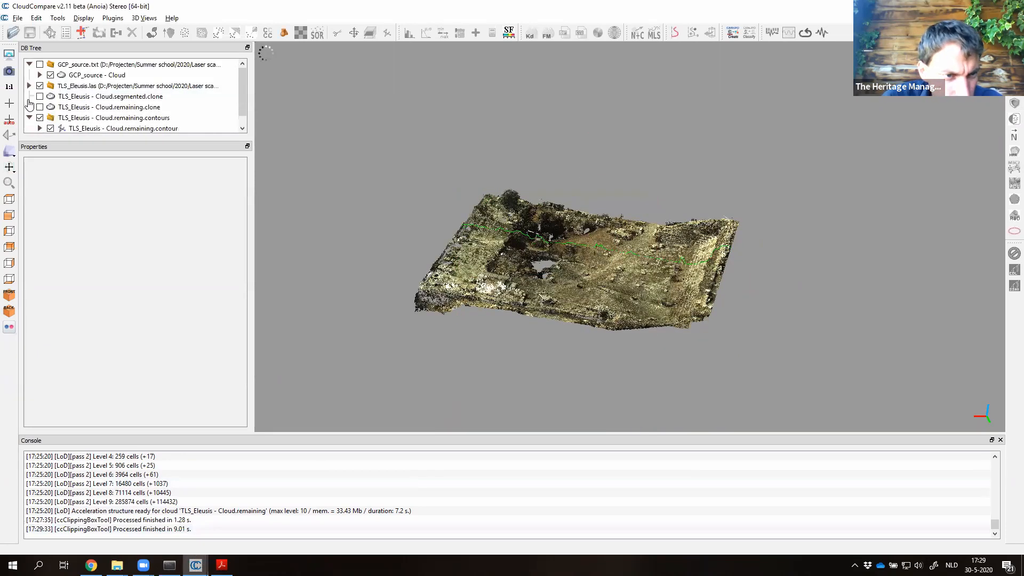
{"action": "left_click", "coordinate": [29, 118]}
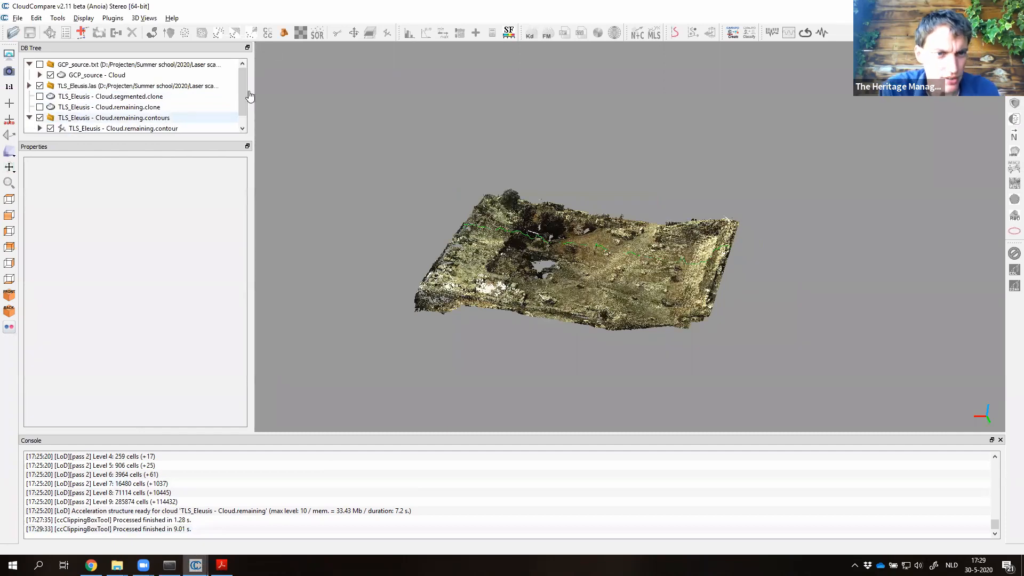
{"action": "scroll", "coordinate": [210, 101], "scroll_direction": "down", "scroll_amount": 1}
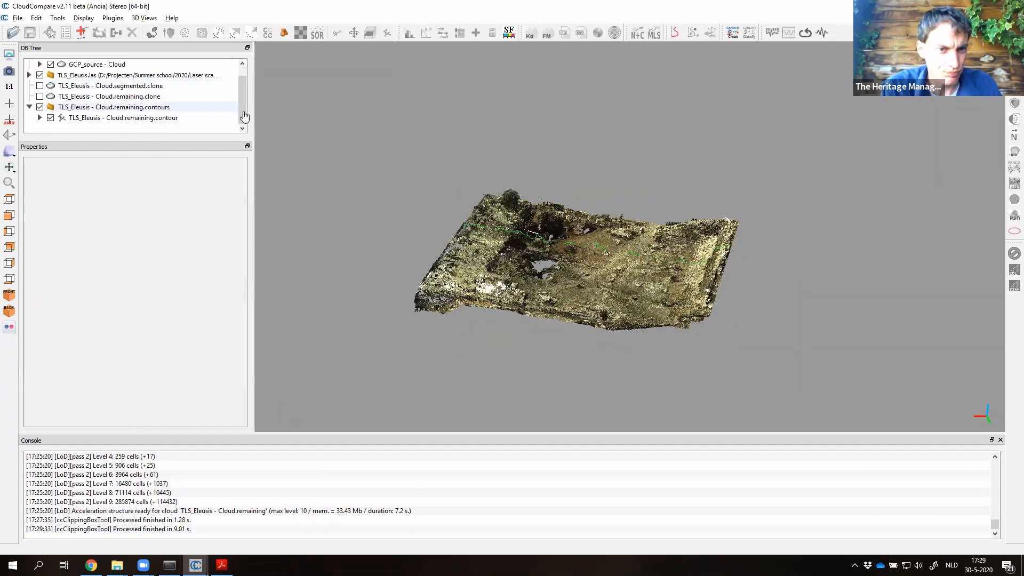
{"action": "scroll", "coordinate": [224, 102], "scroll_direction": "up", "scroll_amount": 1}
{"action": "left_click", "coordinate": [51, 75]}
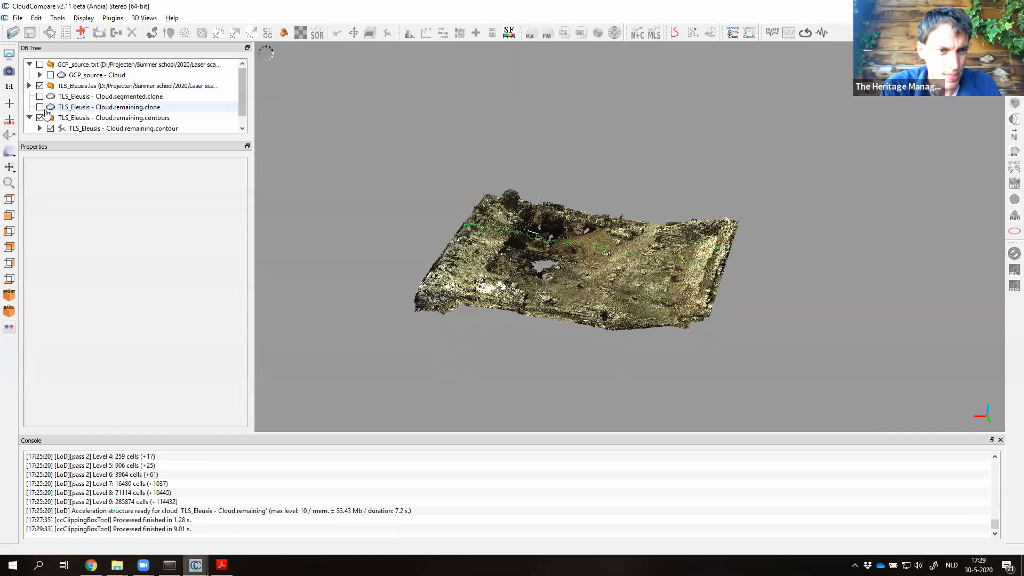
{"action": "left_click", "coordinate": [40, 86]}
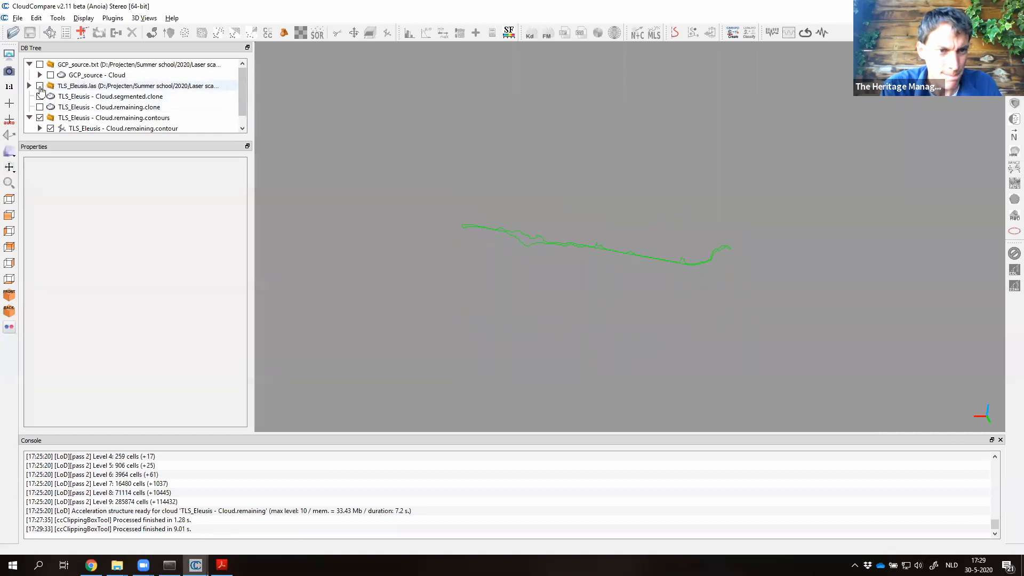
Select the extracted contour polyline and review the file types available for saving it.
{"action": "left_click", "coordinate": [75, 130]}
{"action": "key", "text": "ctrl+t"}
{"action": "left_click_drag", "start_coordinate": [651, 213], "coordinate": [650, 234]}
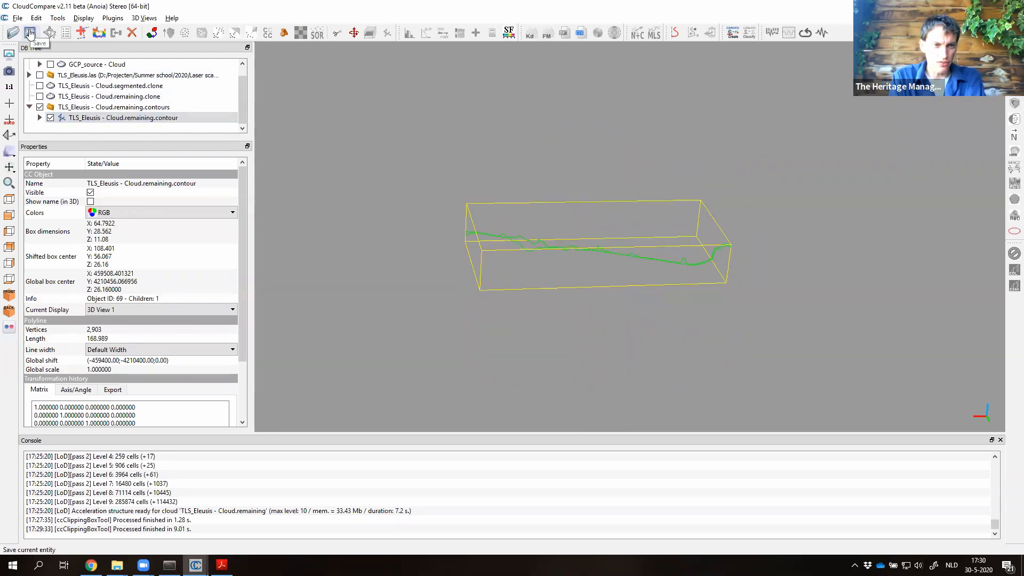
{"action": "left_click", "coordinate": [30, 33]}
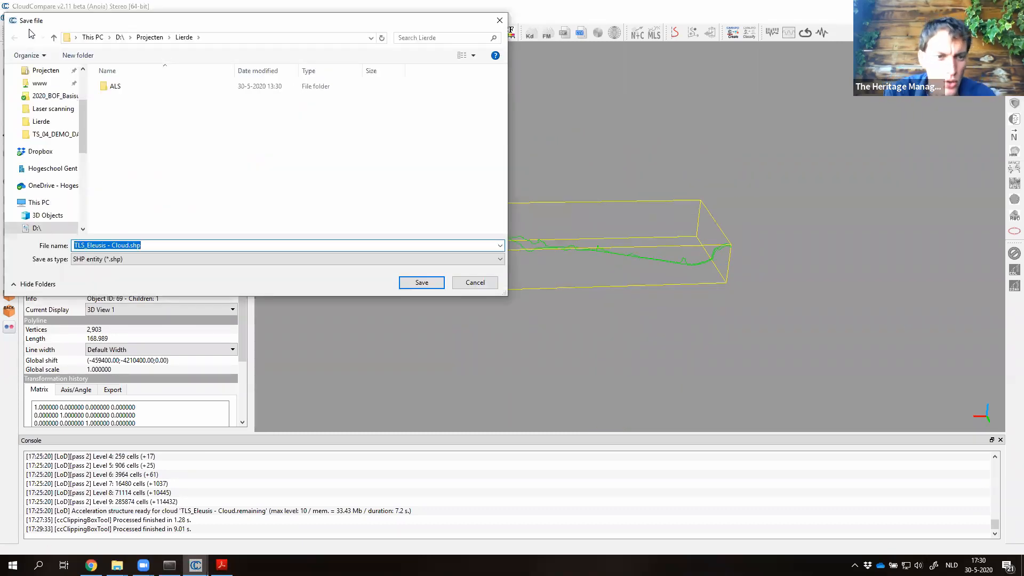
{"action": "left_click", "coordinate": [129, 260]}
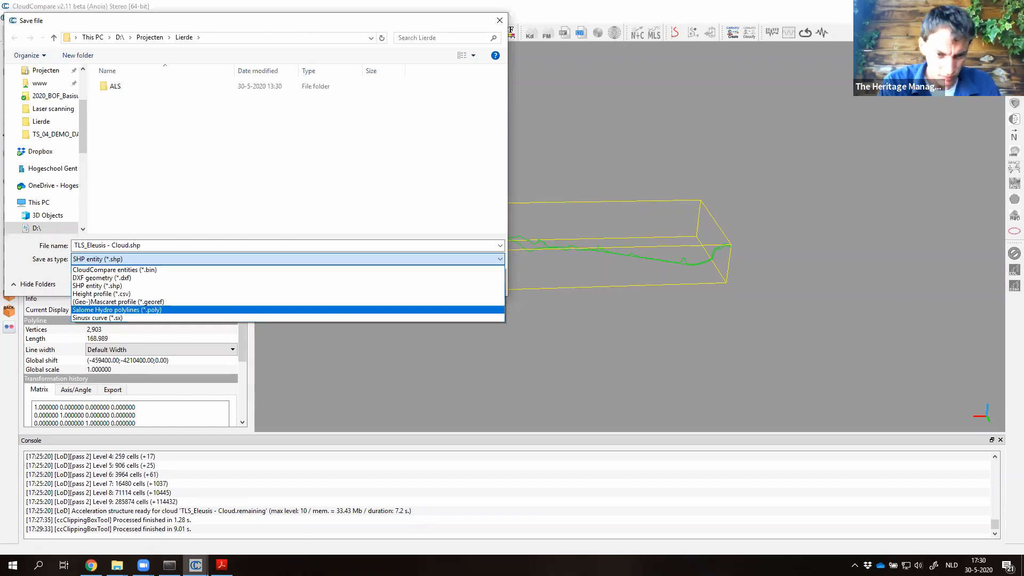
Check the Section slide in Adobe Acrobat Reader, return to CloudCompare, and cancel saving the contour.
{"action": "left_click", "coordinate": [222, 565]}
{"action": "left_click", "coordinate": [222, 565]}
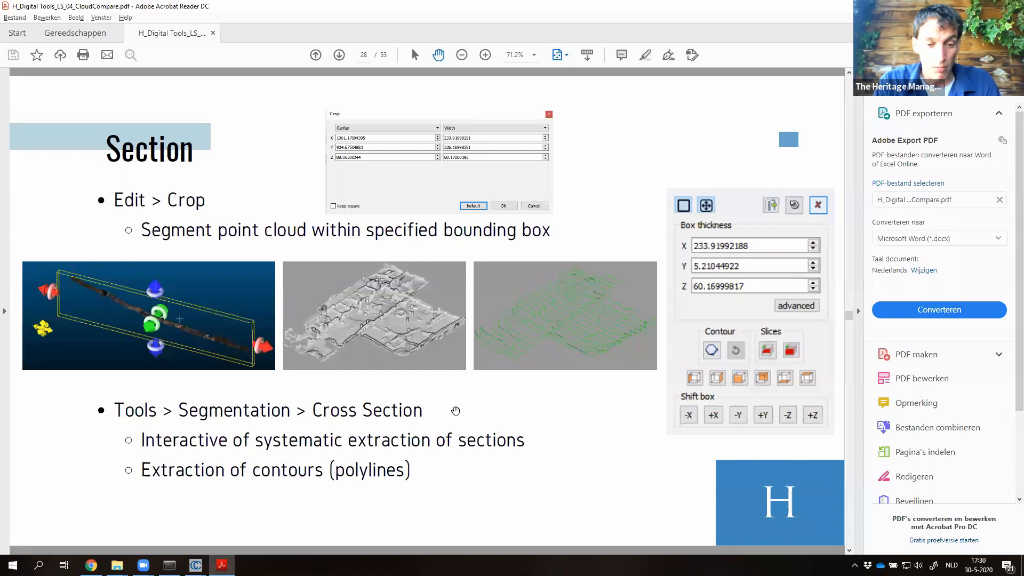
{"action": "key", "text": "alt+Tab"}
{"action": "left_click", "coordinate": [473, 283]}
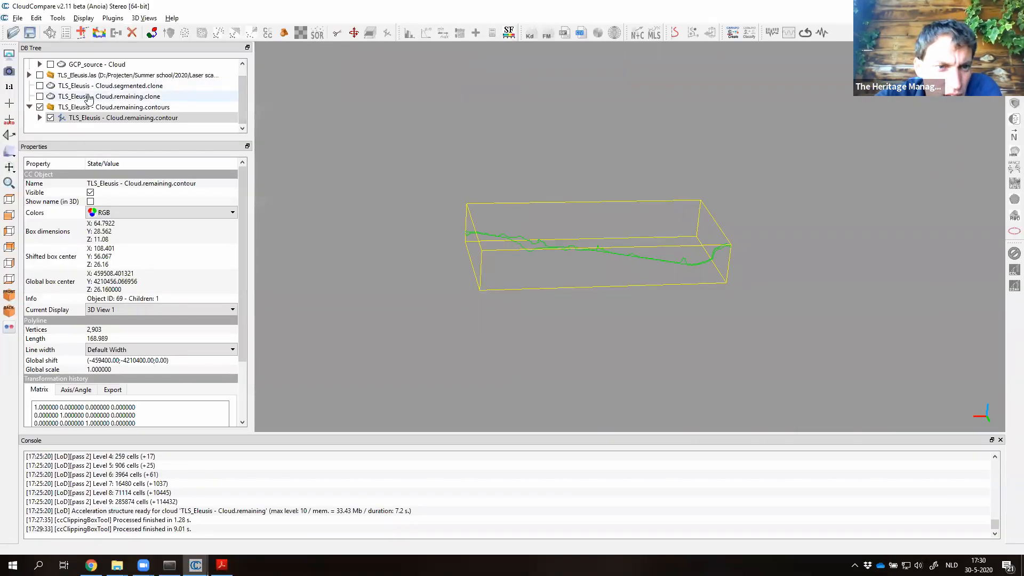
Display the TLS_Eleusis - Cloud.segmented.clone cloud and hide the contours group.
{"action": "left_click", "coordinate": [40, 86]}
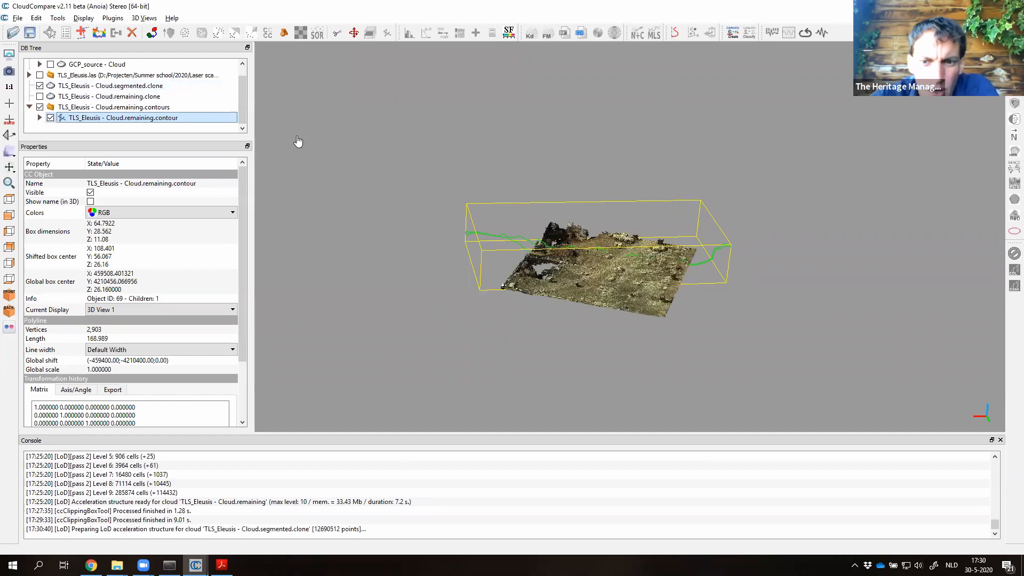
{"action": "left_click_drag", "start_coordinate": [628, 197], "coordinate": [591, 264]}
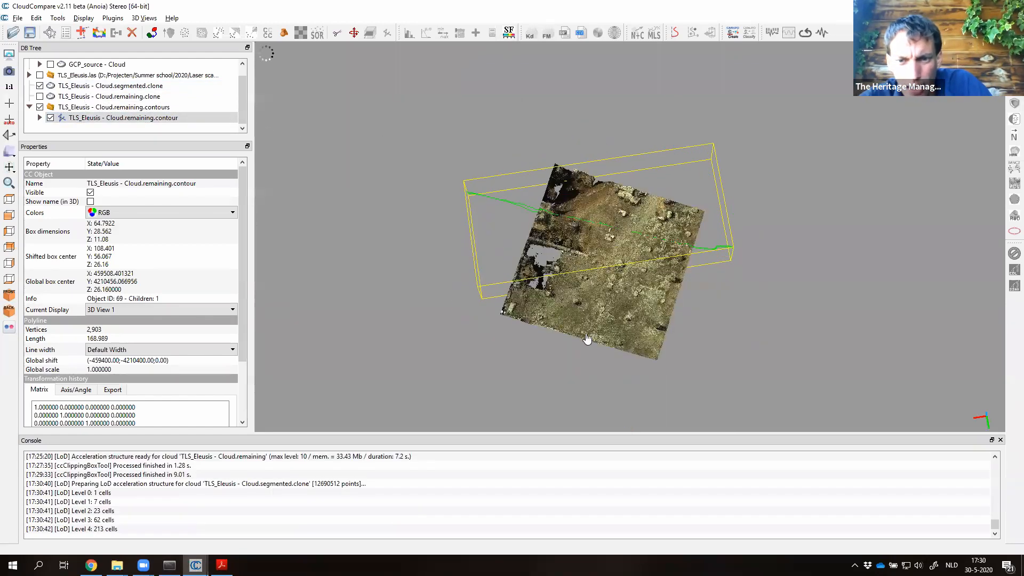
{"action": "left_click", "coordinate": [40, 86]}
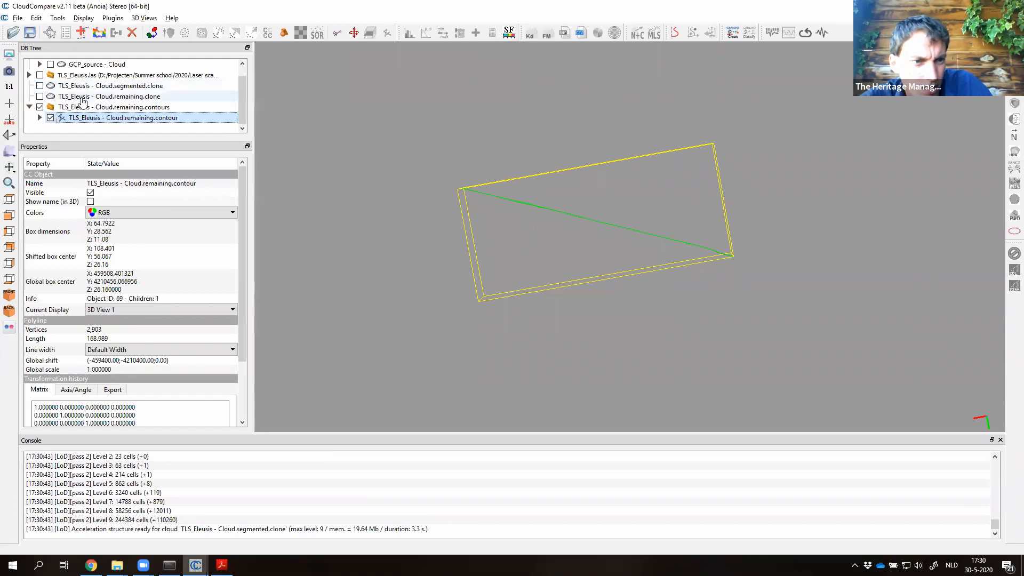
{"action": "left_click", "coordinate": [40, 85]}
{"action": "left_click", "coordinate": [40, 108]}
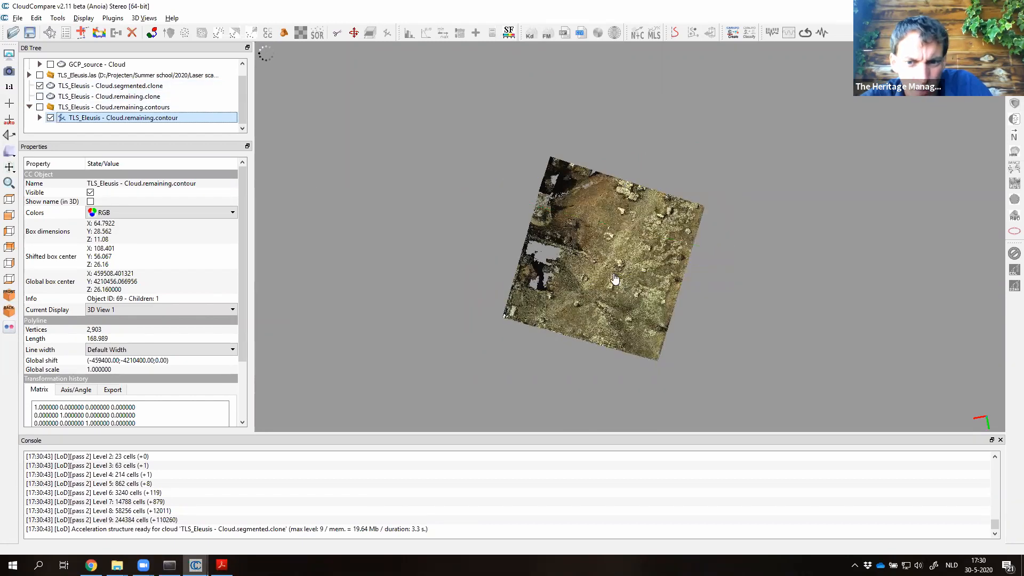
{"action": "left_click_drag", "start_coordinate": [616, 278], "coordinate": [614, 232]}
Start saving the TLS_Eleusis - Cloud.segmented.clone cloud as ELeusis_segmented, review the available file types, and cancel the save.
{"action": "left_click", "coordinate": [113, 86]}
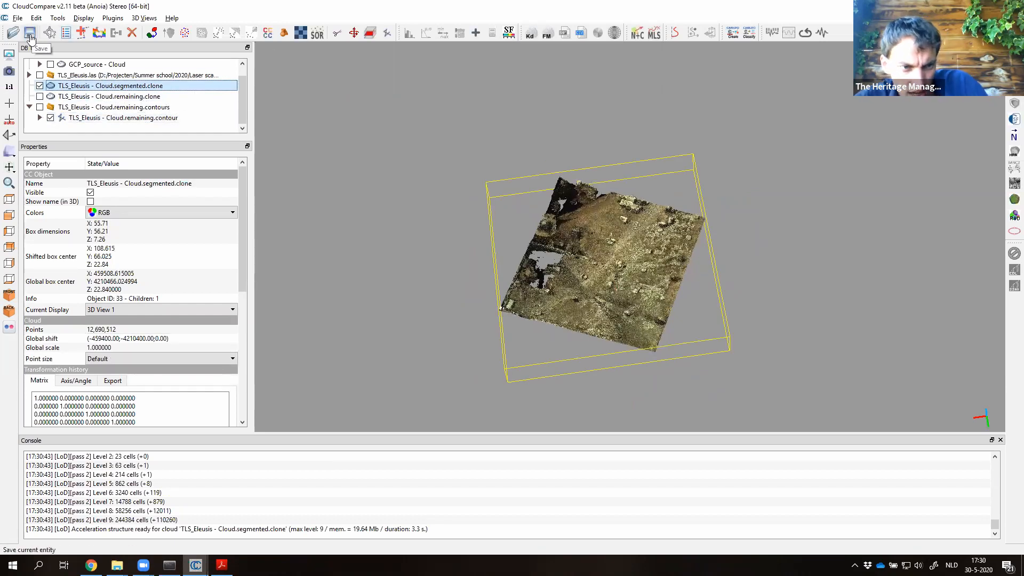
{"action": "left_click", "coordinate": [30, 35]}
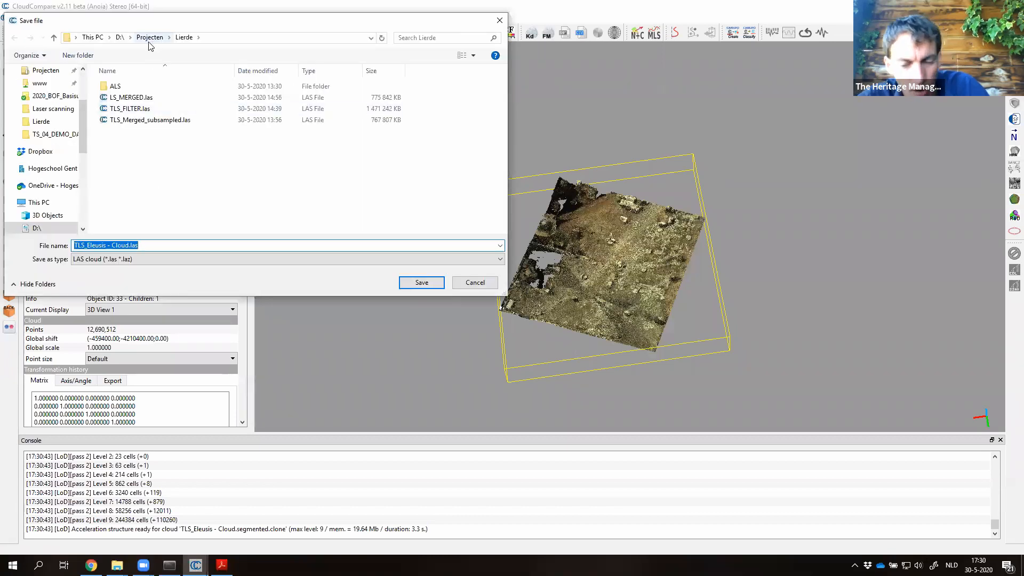
{"action": "type", "text": "ELeusis_segmented"}
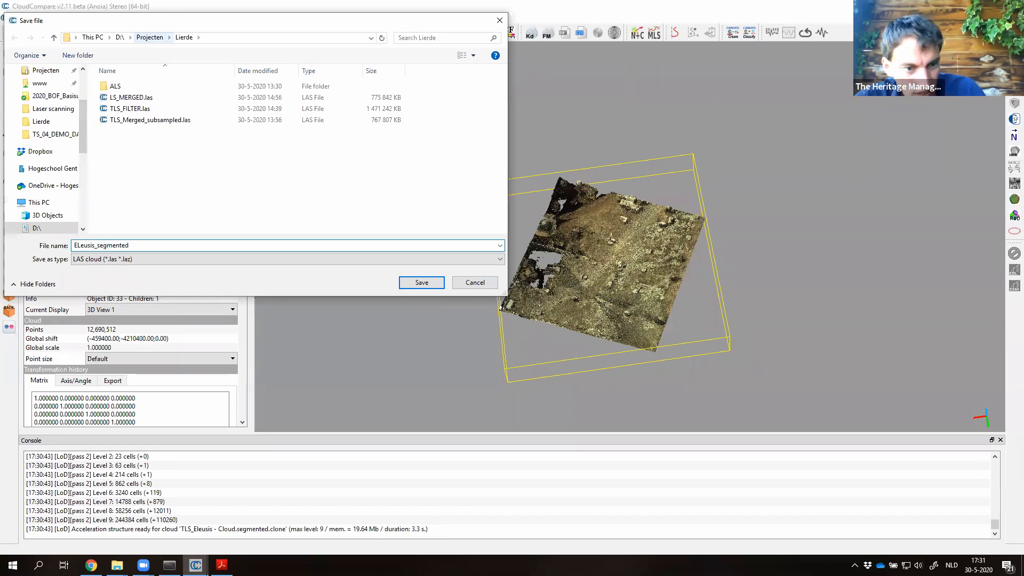
{"action": "left_click", "coordinate": [135, 260]}
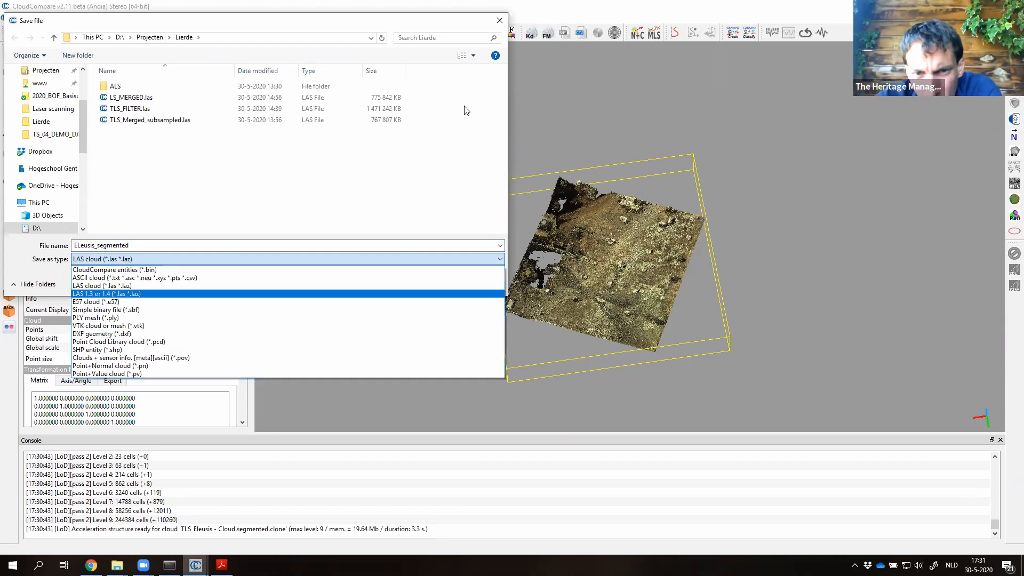
{"action": "left_click", "coordinate": [450, 229]}
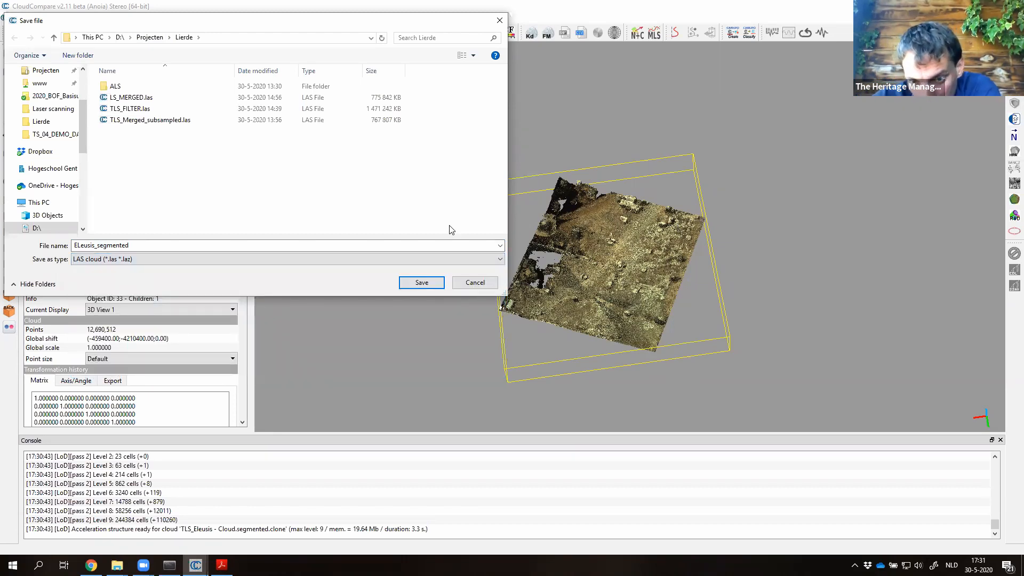
{"action": "left_click", "coordinate": [475, 283]}
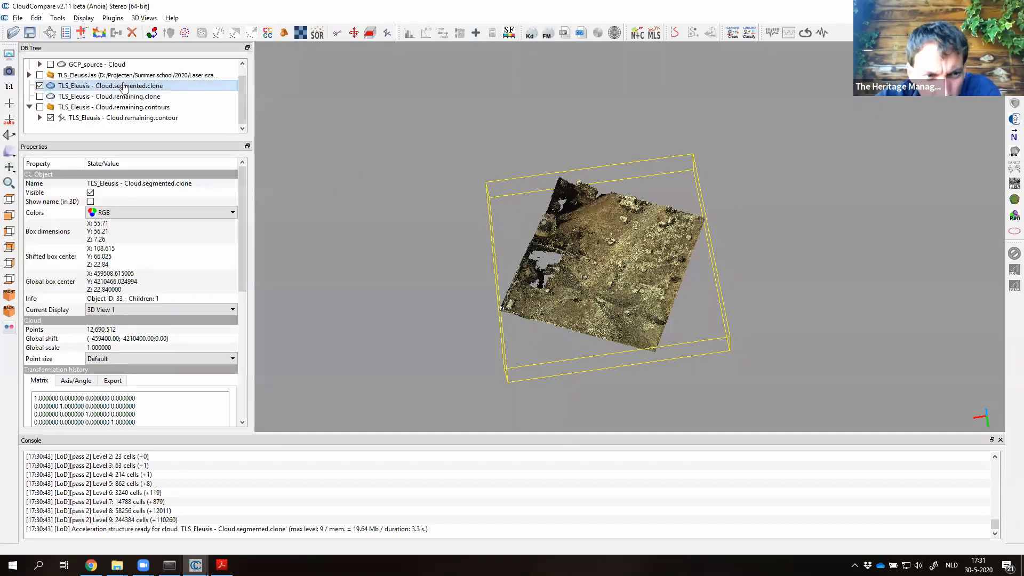
Select all entities from GCP_source.txt to the extracted contour, review the file types for saving them together, choose CloudCompare entities (*.bin), and cancel.
{"action": "left_click", "coordinate": [123, 87]}
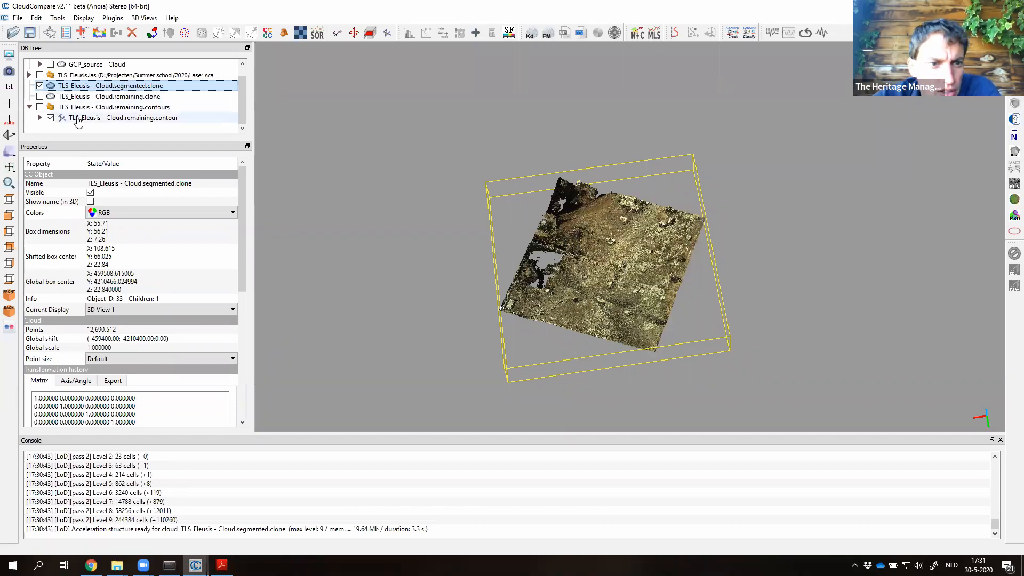
{"action": "left_click", "coordinate": [77, 118]}
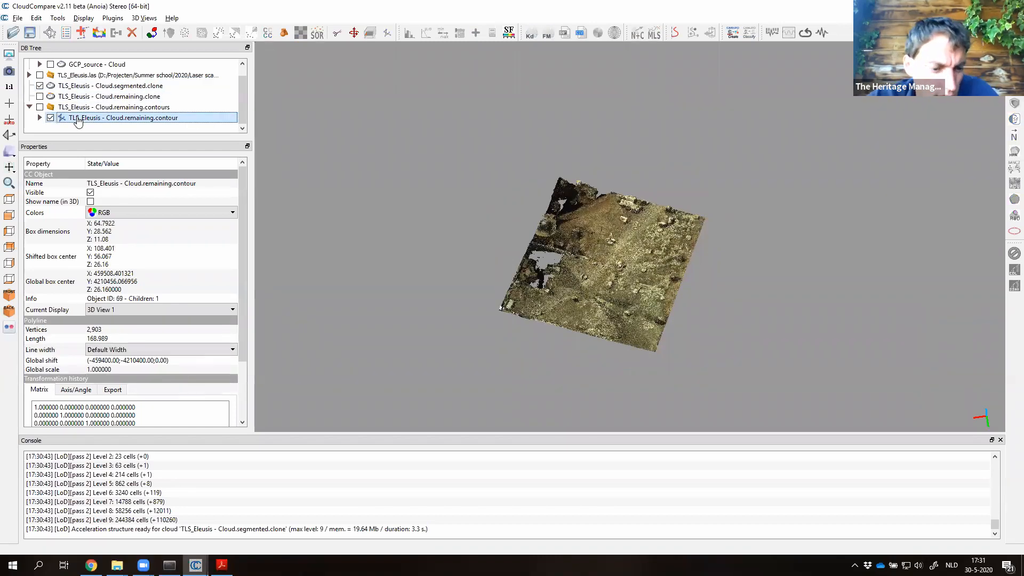
{"action": "scroll", "coordinate": [107, 94], "scroll_direction": "up", "scroll_amount": 1}
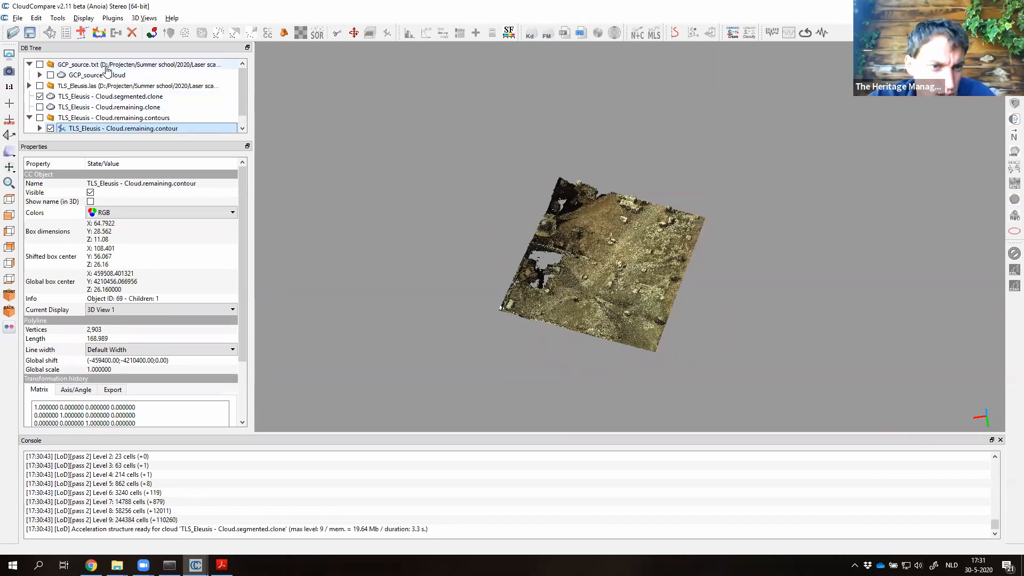
{"action": "left_click", "coordinate": [106, 64], "text": "shift"}
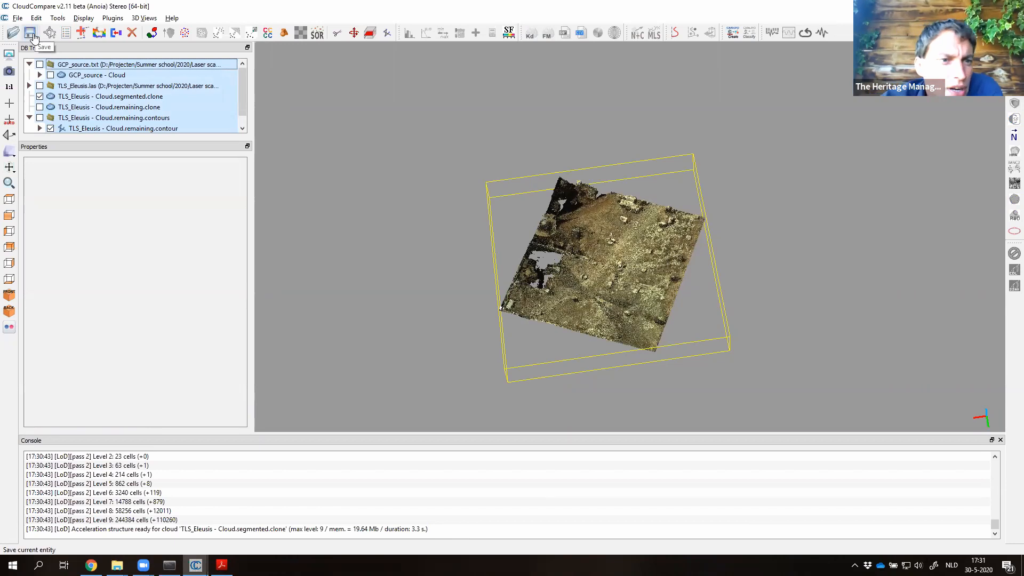
{"action": "left_click", "coordinate": [30, 33]}
{"action": "left_click", "coordinate": [165, 260]}
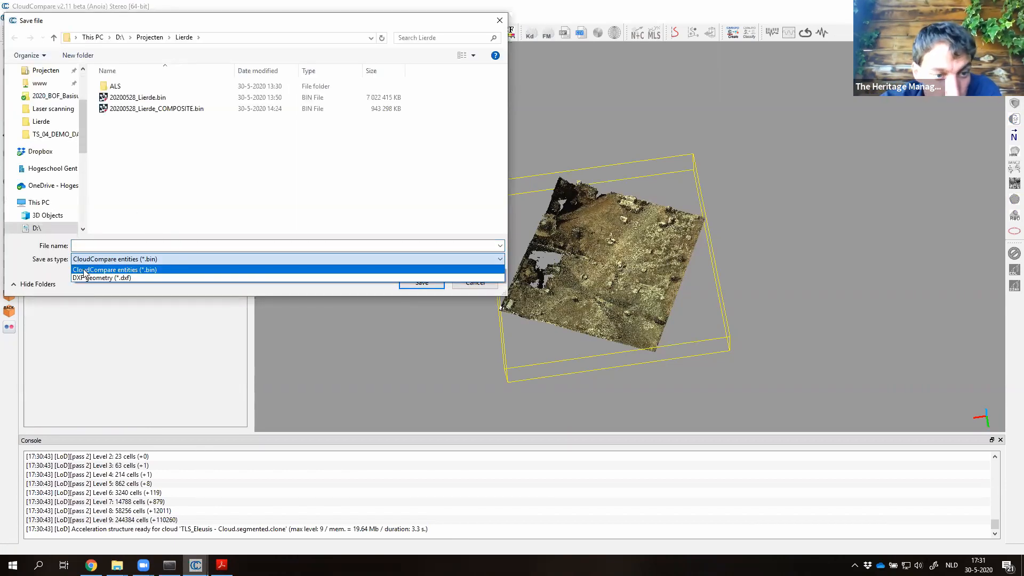
{"action": "left_click", "coordinate": [83, 271]}
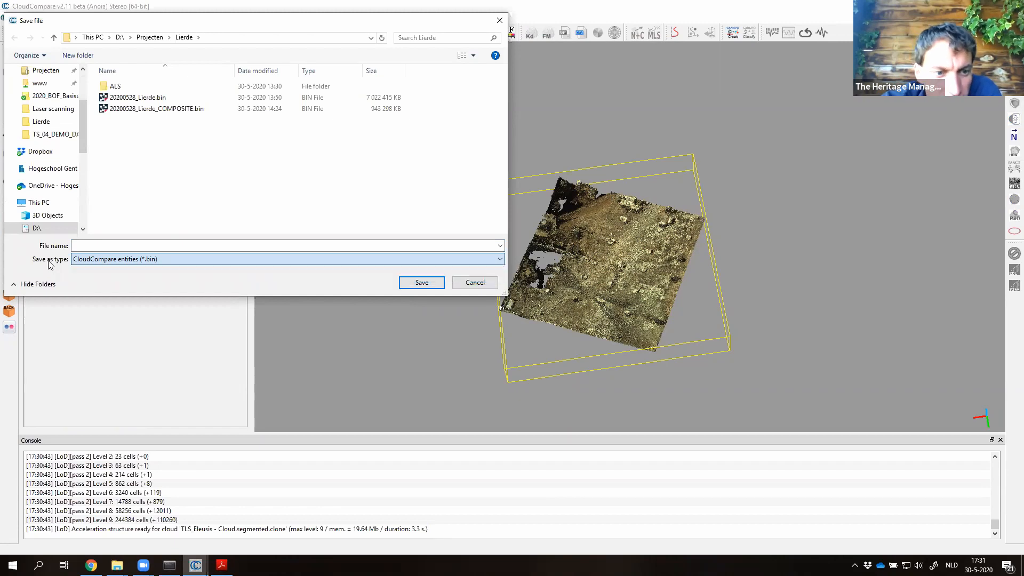
{"action": "left_click", "coordinate": [475, 283]}
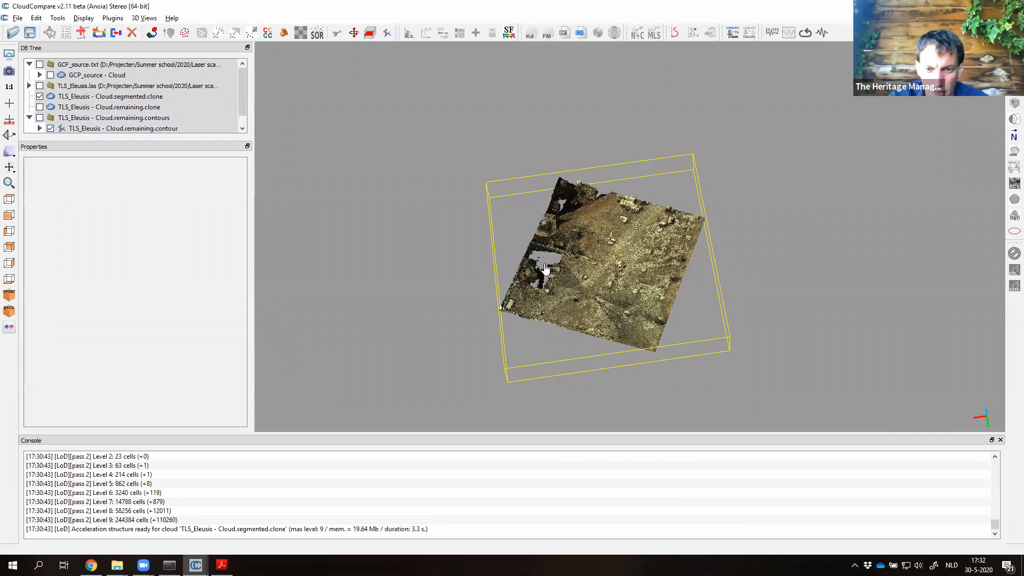
Clear the cloud selection and switch to the CloudCompare slides in Adobe Acrobat Reader to read through to the Scalar fields slide.
{"action": "left_click", "coordinate": [105, 106]}
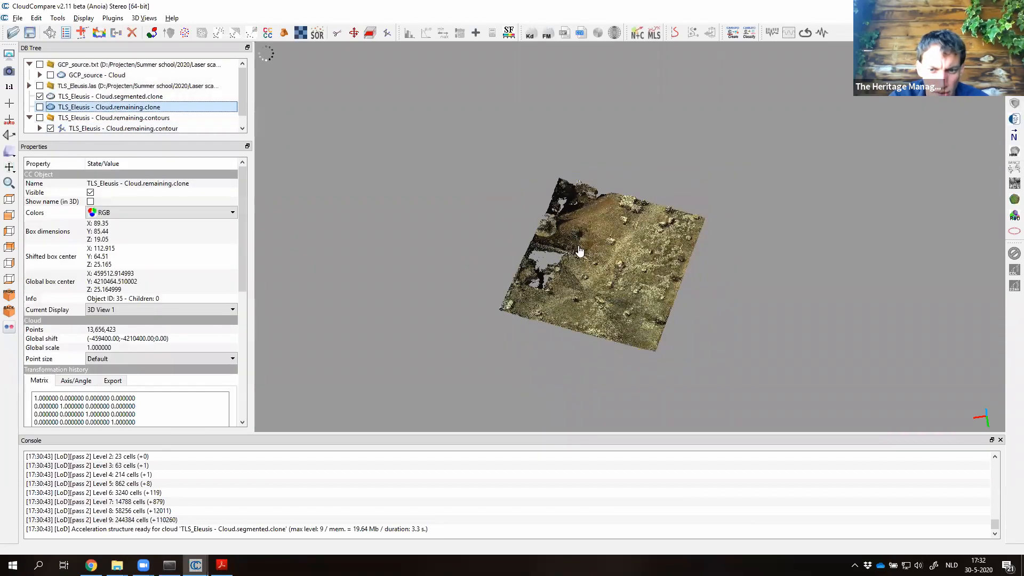
{"action": "left_click", "coordinate": [580, 251]}
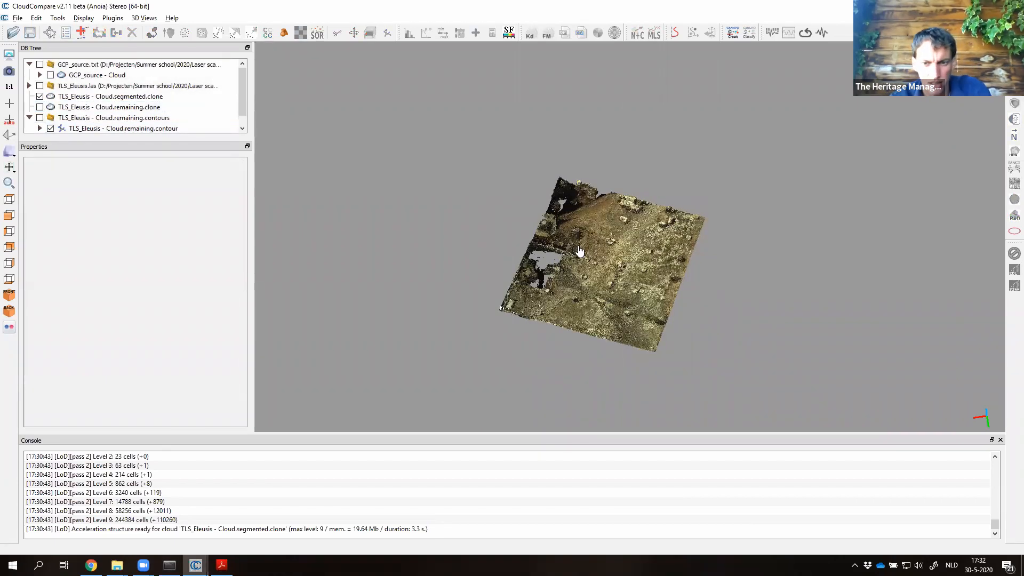
{"action": "key", "text": "alt+Tab"}
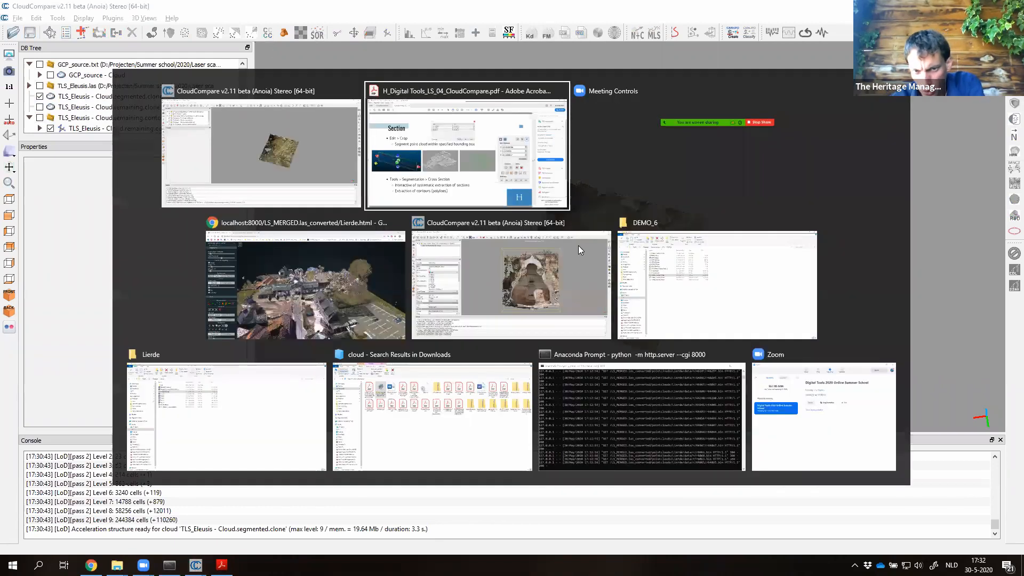
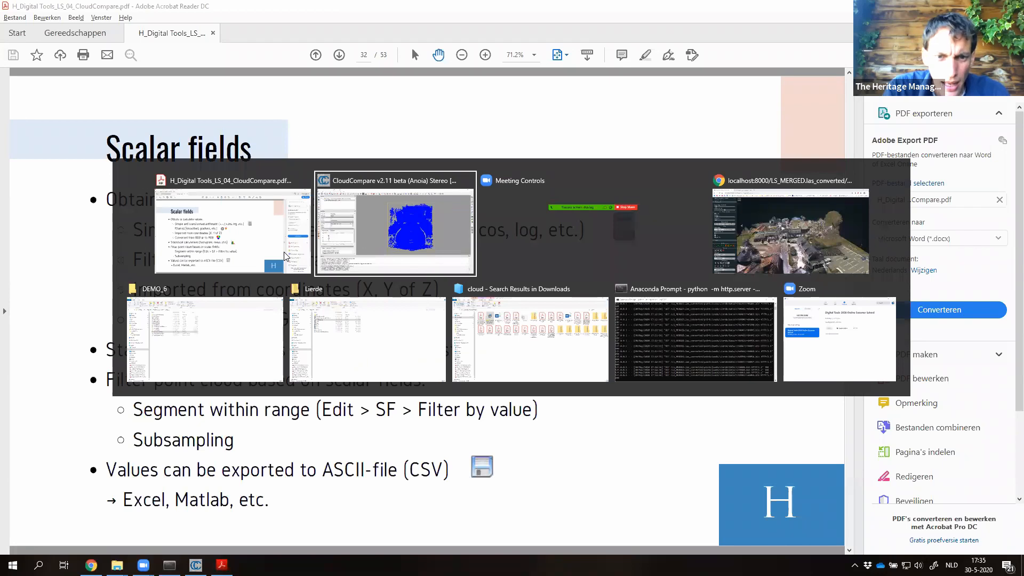
Switch to the CloudCompare window with the Turkish_fountain_06 cloud and display the cloud in RGB colors.
{"action": "key", "text": "alt+Tab"}
{"action": "left_click", "coordinate": [118, 76]}
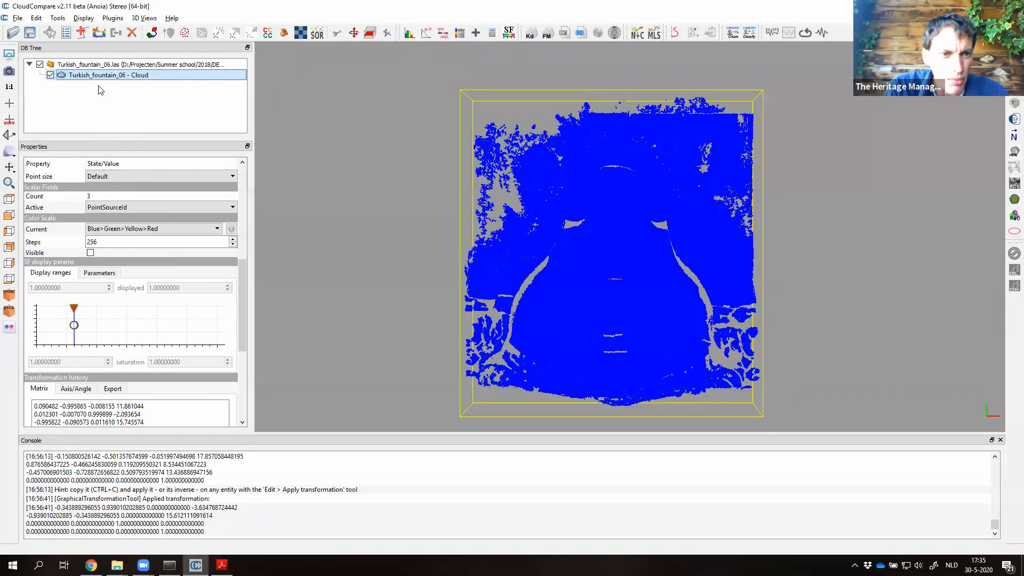
{"action": "left_click_drag", "start_coordinate": [585, 134], "coordinate": [597, 427]}
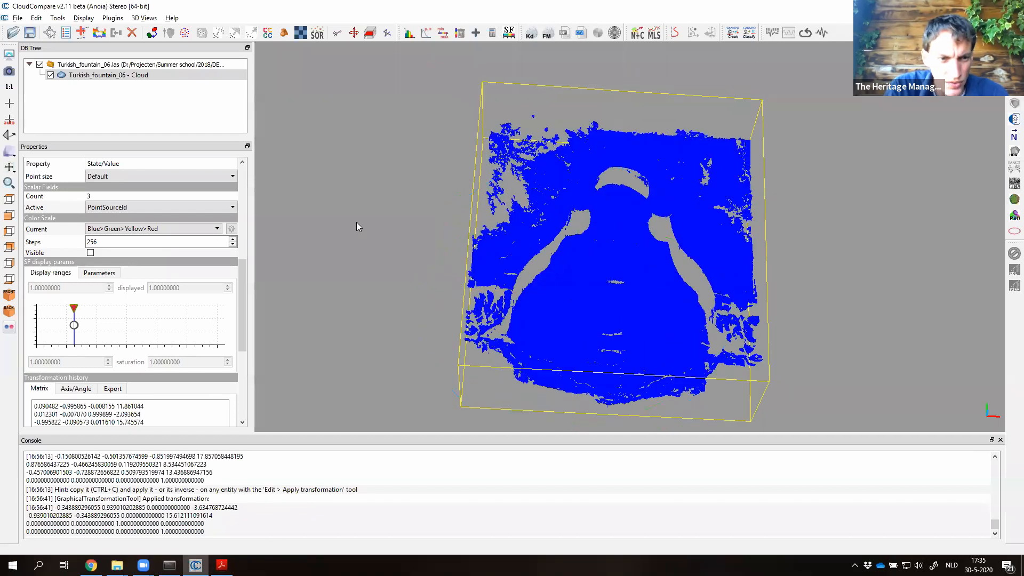
{"action": "left_click", "coordinate": [8, 230]}
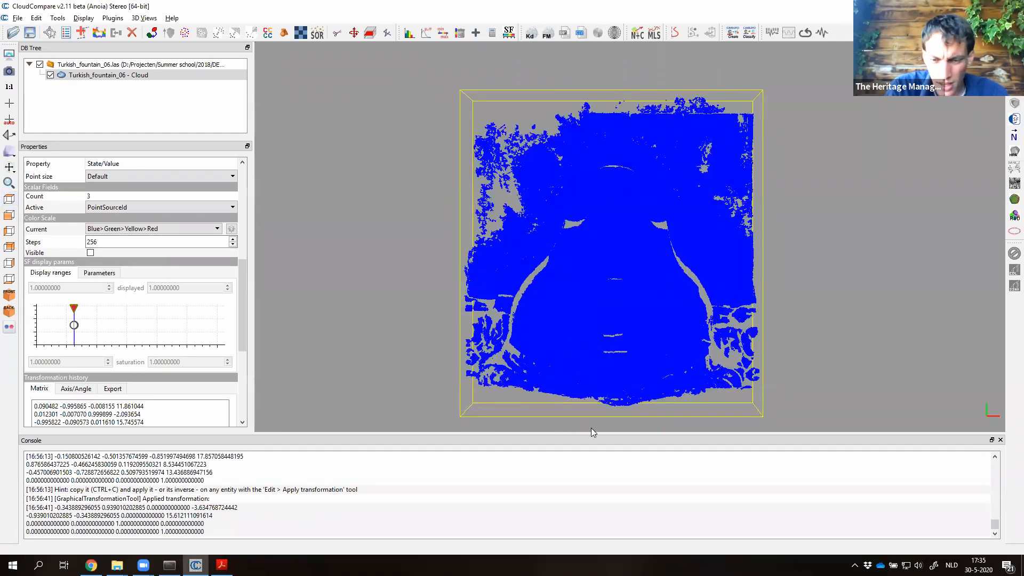
{"action": "scroll", "coordinate": [245, 271], "scroll_direction": "up", "scroll_amount": 6}
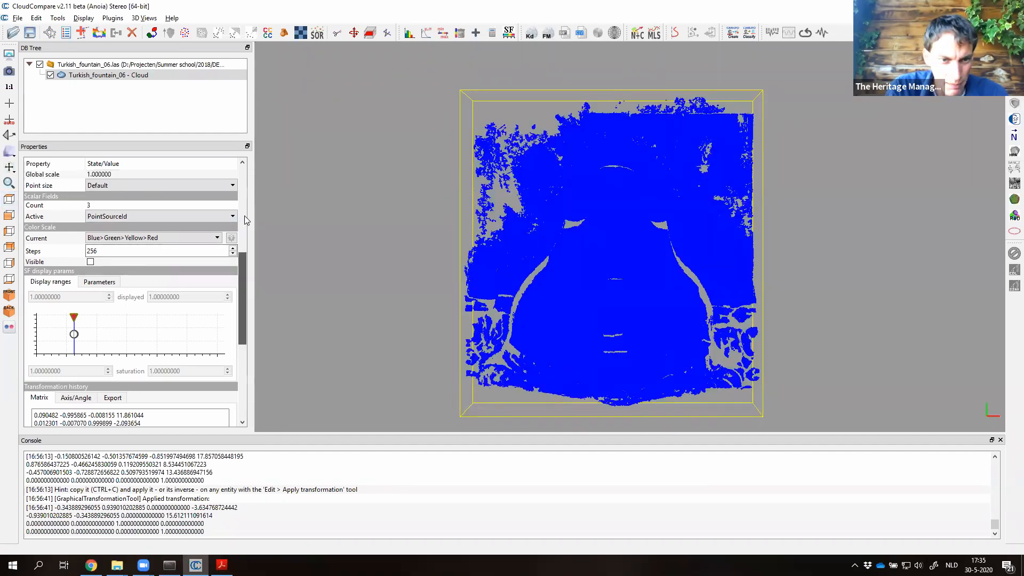
{"action": "left_click", "coordinate": [133, 212]}
{"action": "left_click", "coordinate": [116, 230]}
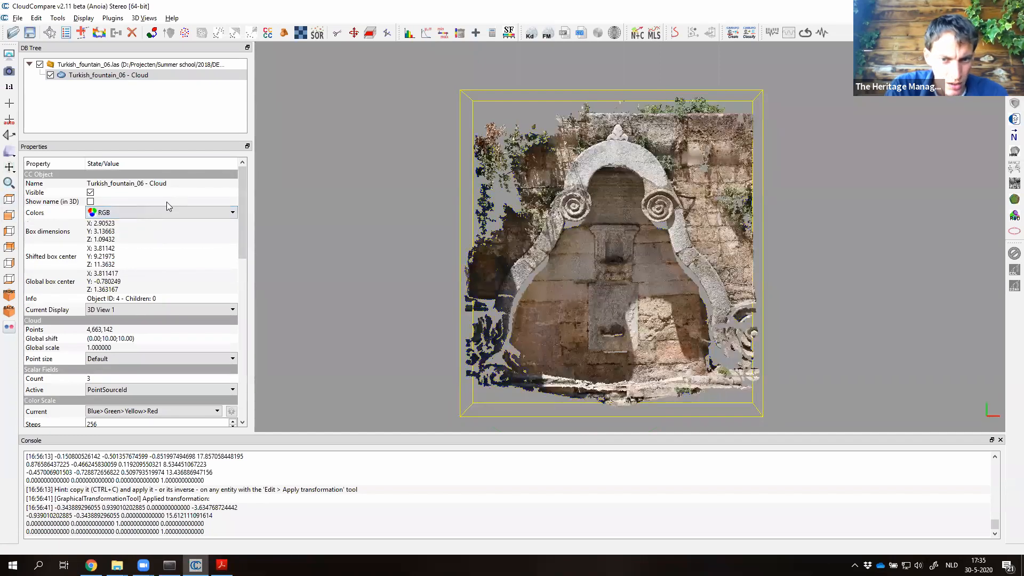
Create a Delaunay 2.5D (best fitting plane) mesh from the Turkish_fountain_06 cloud, inspect it in 3D, and delete it.
{"action": "left_click", "coordinate": [110, 77]}
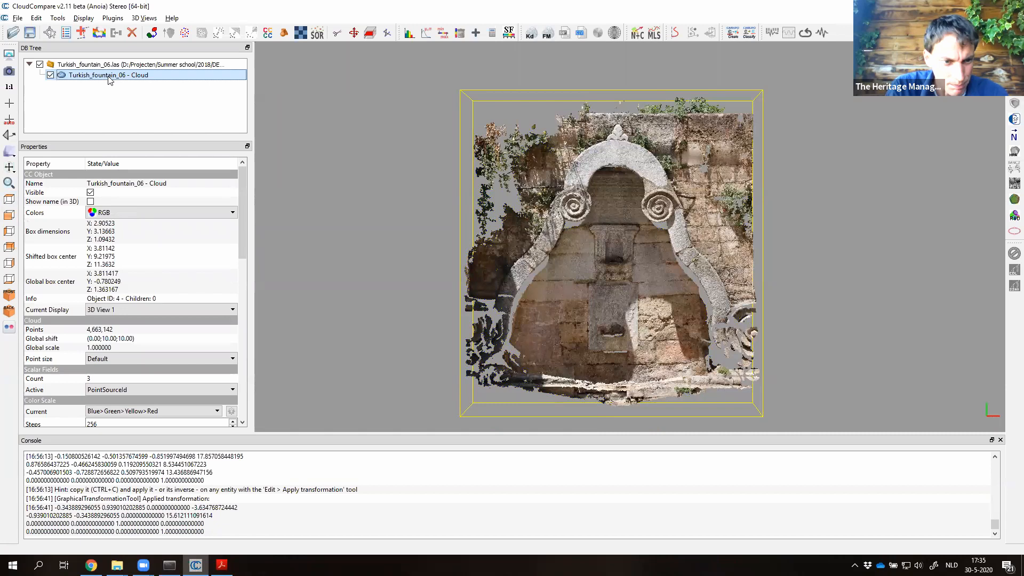
{"action": "left_click", "coordinate": [57, 19]}
{"action": "mouse_move", "coordinate": [34, 21]}
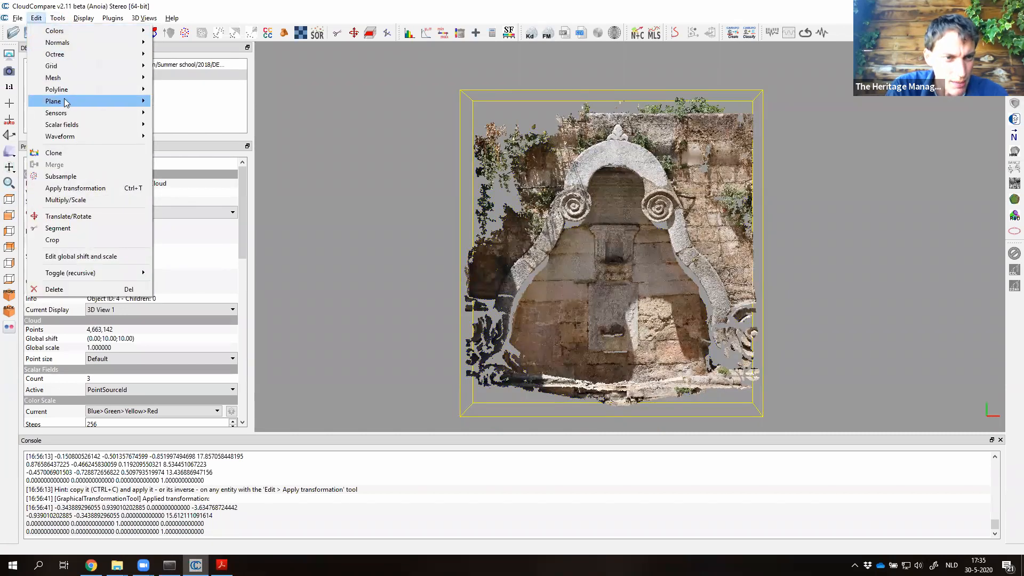
{"action": "mouse_move", "coordinate": [64, 82]}
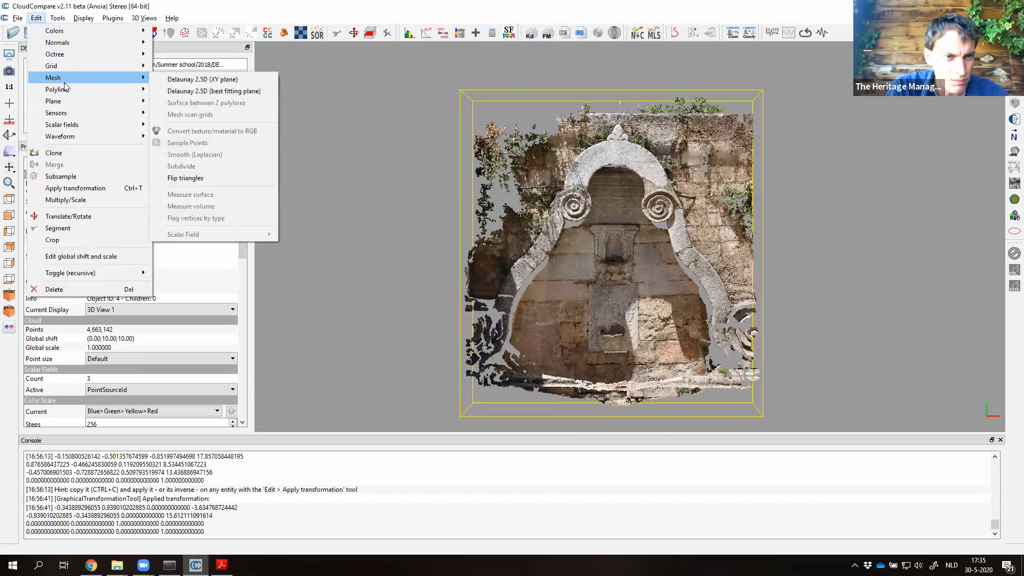
{"action": "left_click", "coordinate": [226, 90]}
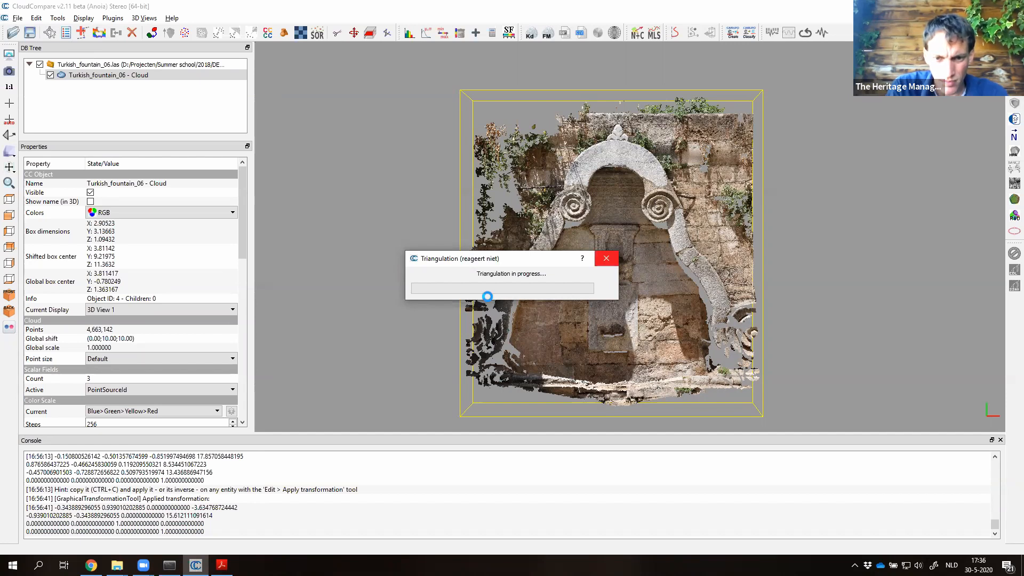
{"action": "key", "text": "alt+Tab"}
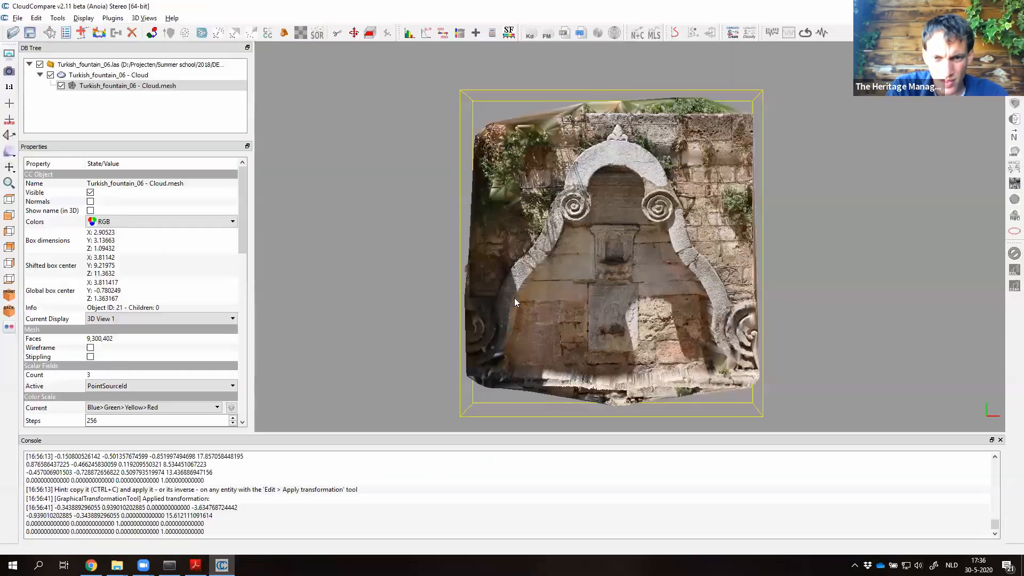
{"action": "left_click_drag", "start_coordinate": [590, 319], "coordinate": [595, 341]}
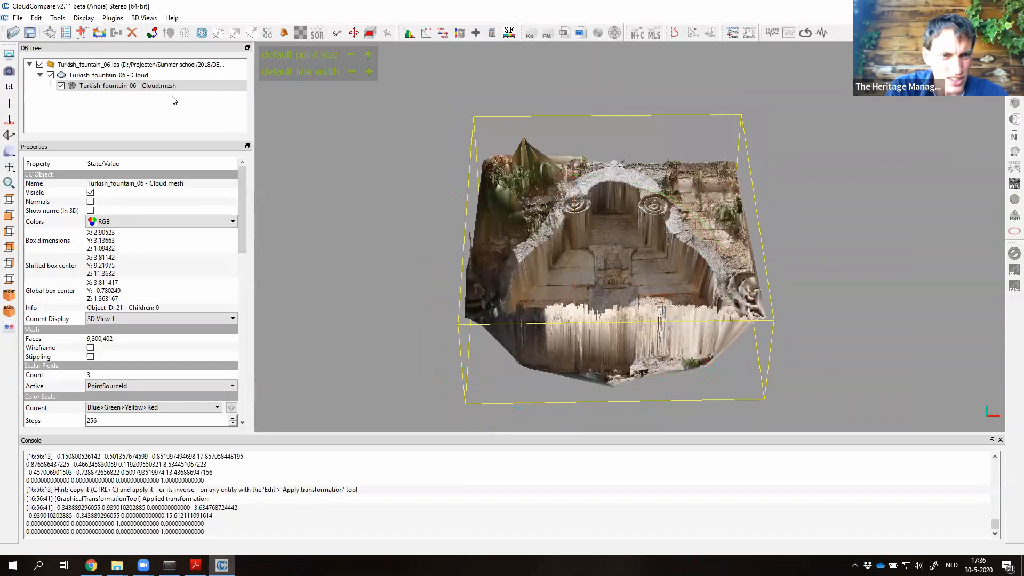
{"action": "left_click", "coordinate": [132, 32]}
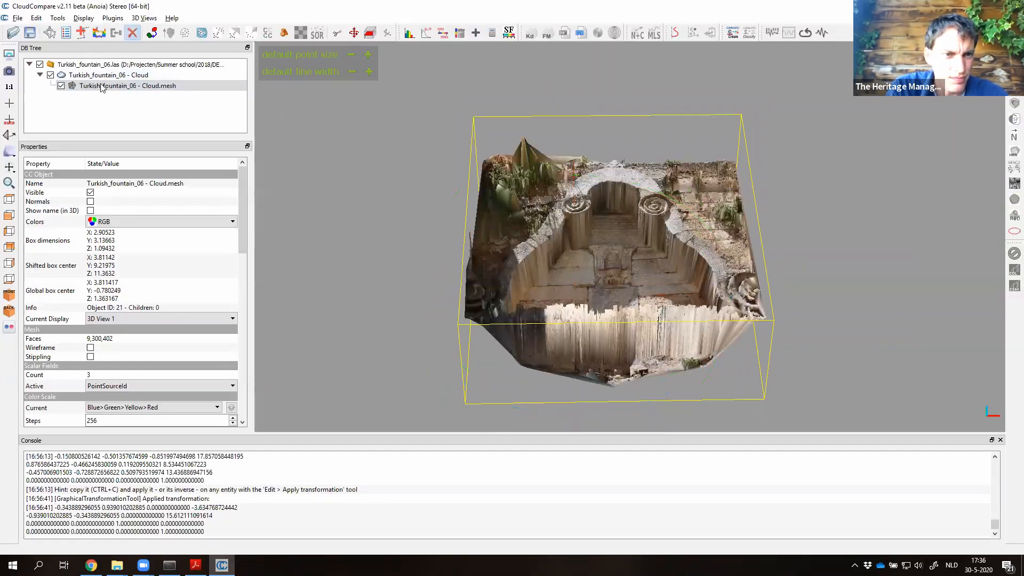
Fit a plane to the Turkish_fountain_06 cloud and inspect it in 3D.
{"action": "left_click", "coordinate": [104, 76]}
{"action": "left_click", "coordinate": [58, 18]}
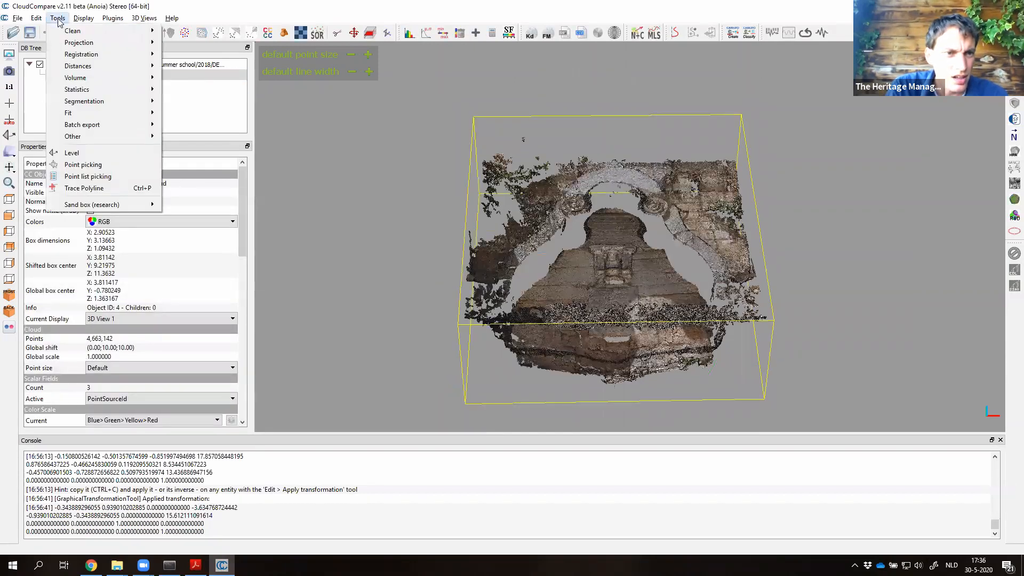
{"action": "mouse_move", "coordinate": [36, 19]}
{"action": "mouse_move", "coordinate": [144, 106]}
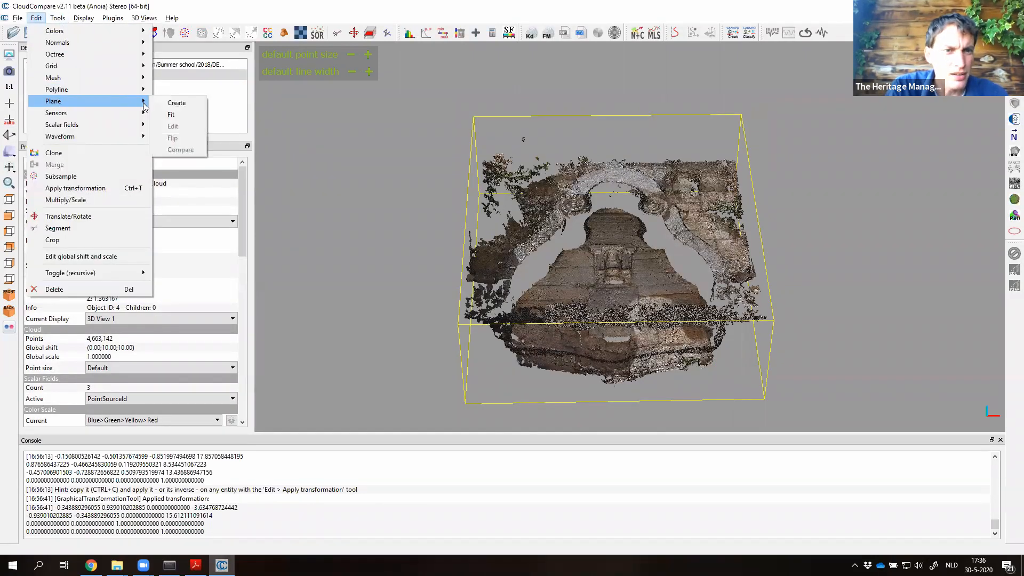
{"action": "left_click", "coordinate": [172, 114]}
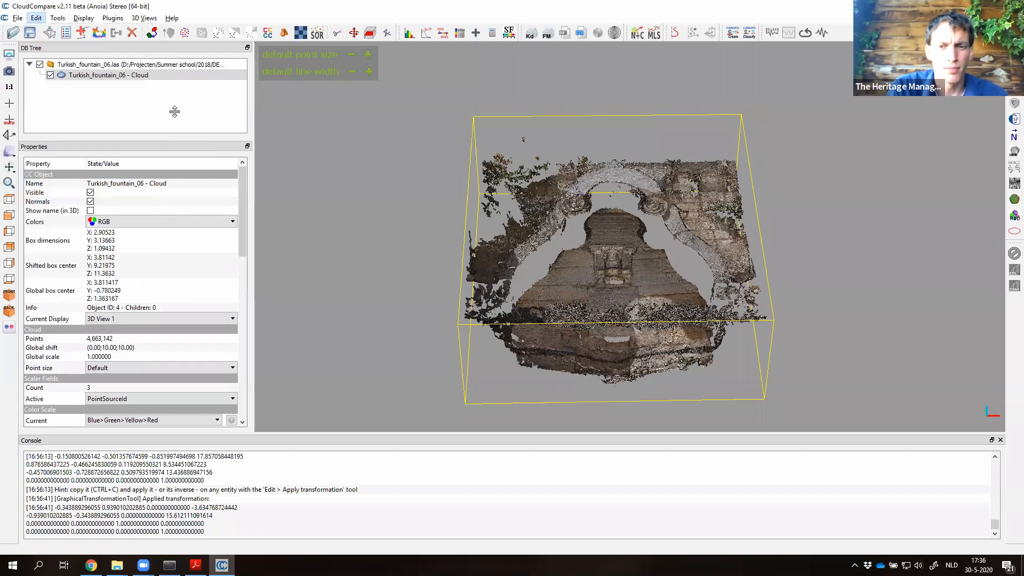
{"action": "left_click_drag", "start_coordinate": [610, 262], "coordinate": [606, 300]}
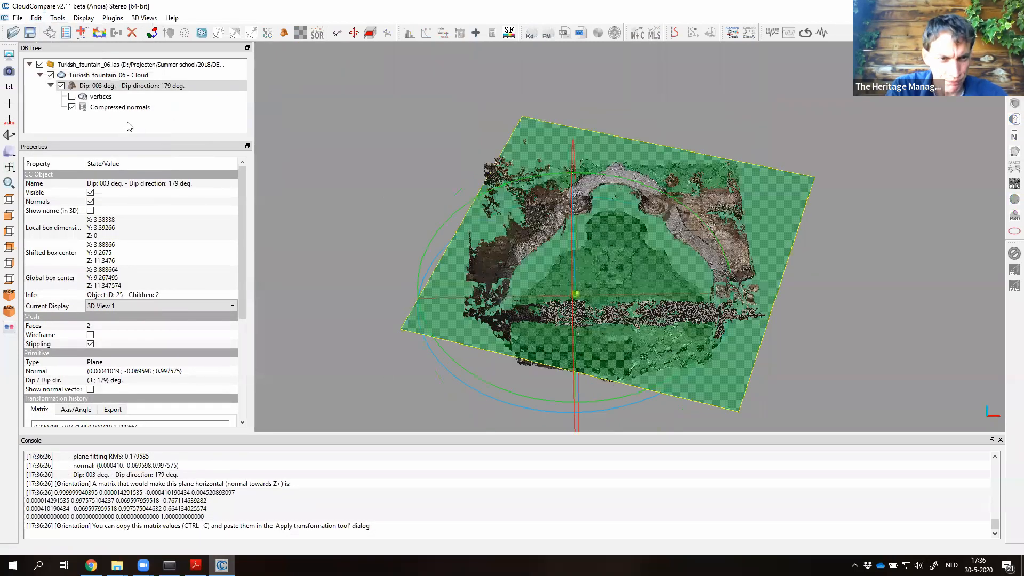
Compute signed cloud-to-mesh distances from the Turkish_fountain_06 cloud to the fitted plane and inspect the colored result in 3D.
{"action": "left_click", "coordinate": [116, 86]}
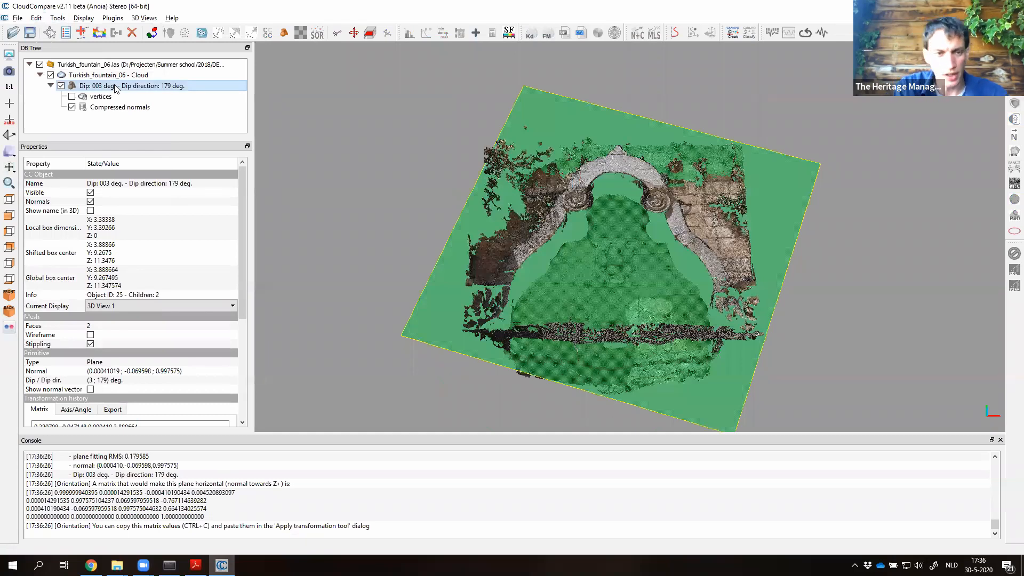
{"action": "left_click", "coordinate": [115, 76], "text": "ctrl"}
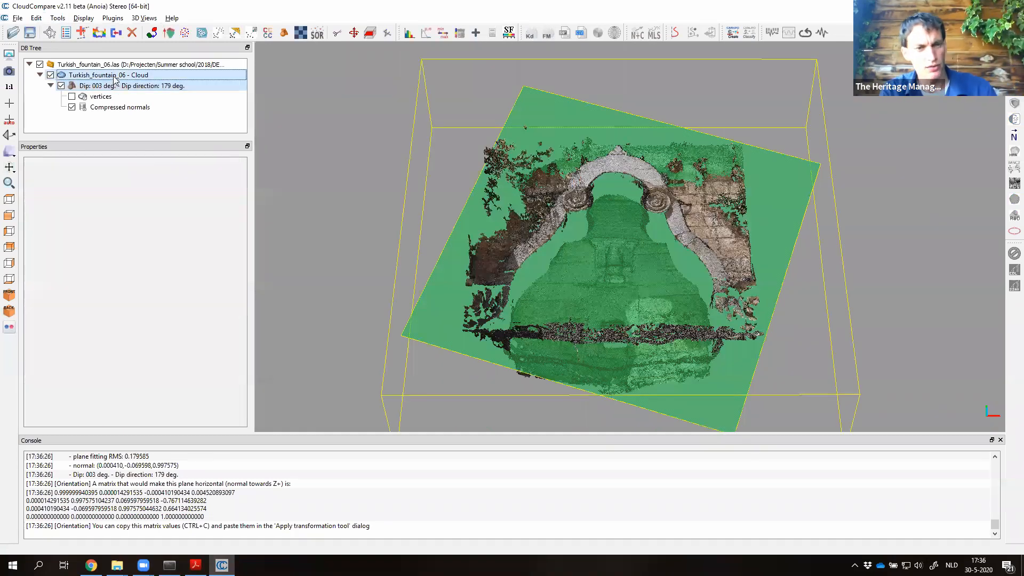
{"action": "left_click", "coordinate": [233, 35]}
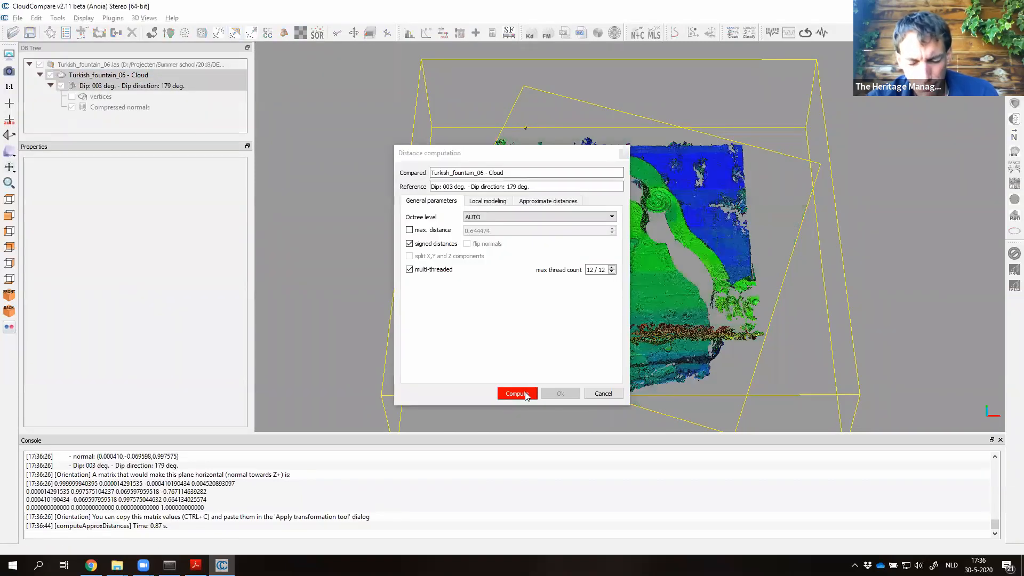
{"action": "left_click", "coordinate": [516, 394]}
{"action": "left_click", "coordinate": [560, 394]}
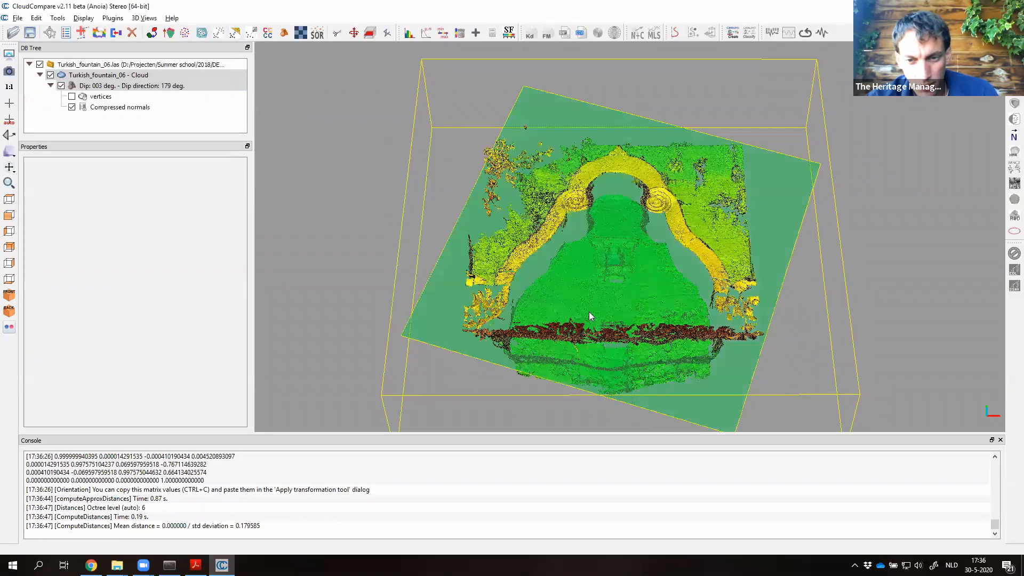
{"action": "left_click_drag", "start_coordinate": [605, 171], "coordinate": [395, 239]}
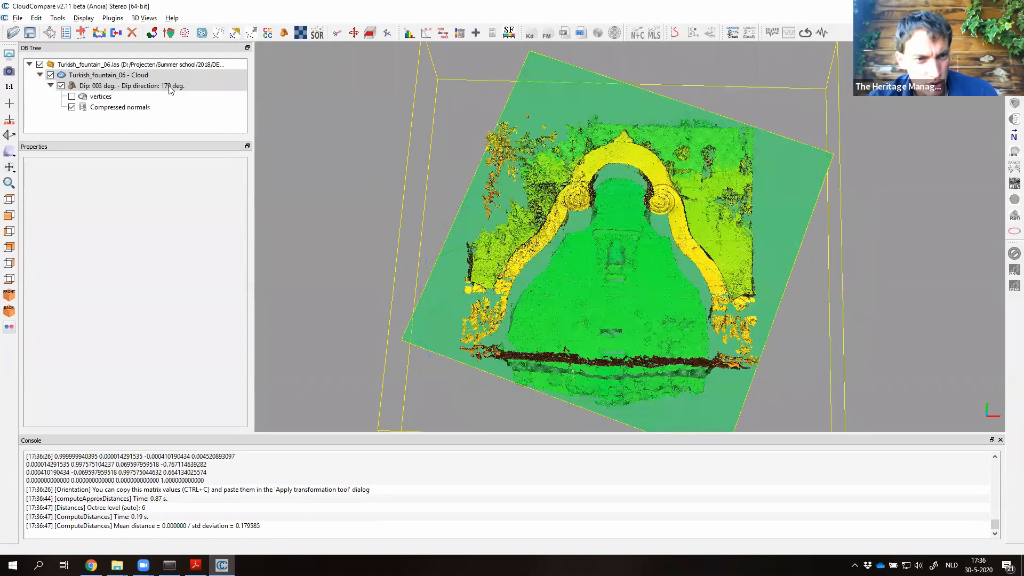
Show the C2M signed distances histogram of the Turkish_fountain_06 cloud, widen it to examine the distribution, and close it.
{"action": "left_click", "coordinate": [145, 77]}
{"action": "mouse_move", "coordinate": [275, 50]}
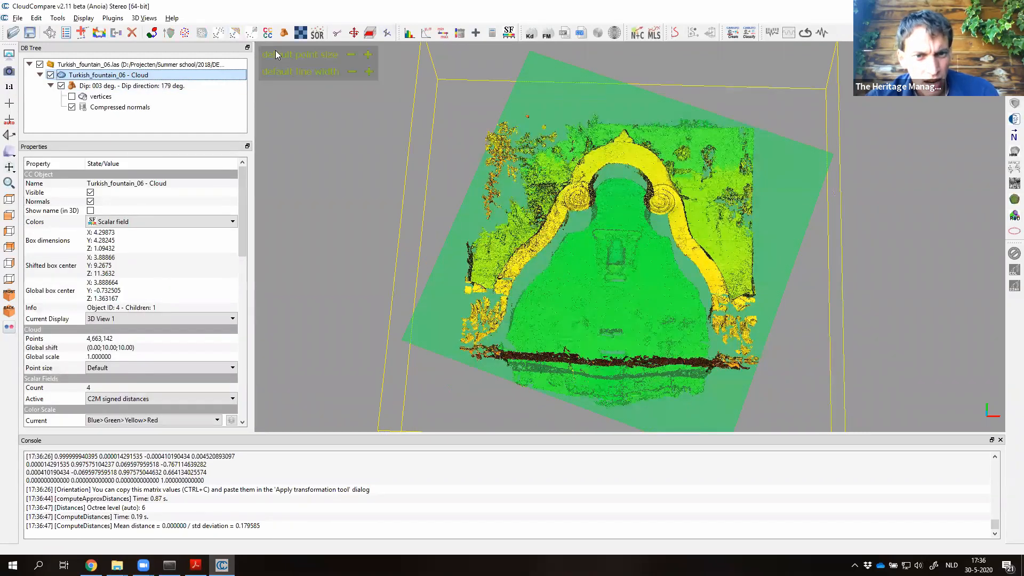
{"action": "key", "text": "alt+Tab"}
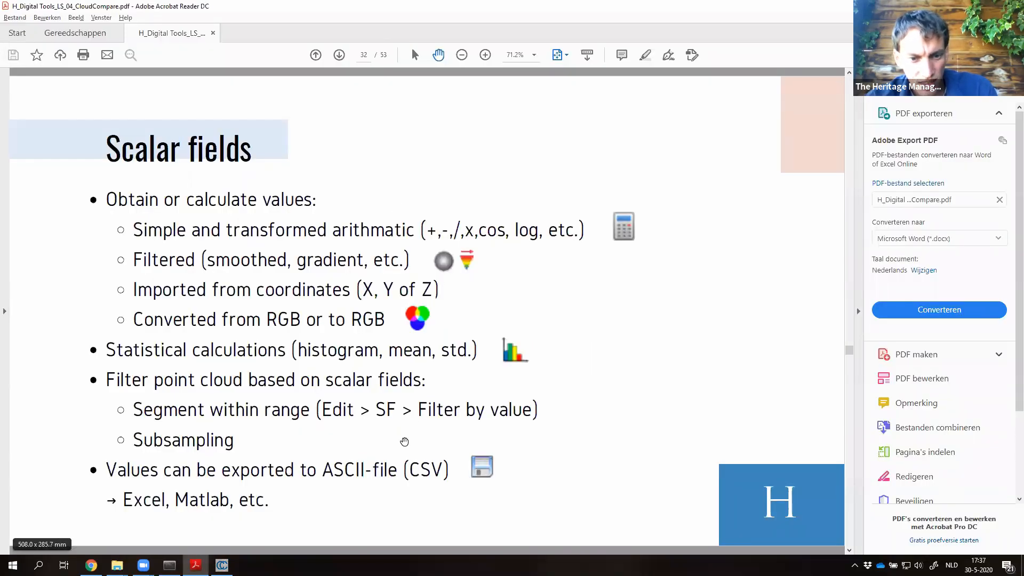
{"action": "key", "text": "alt+Tab"}
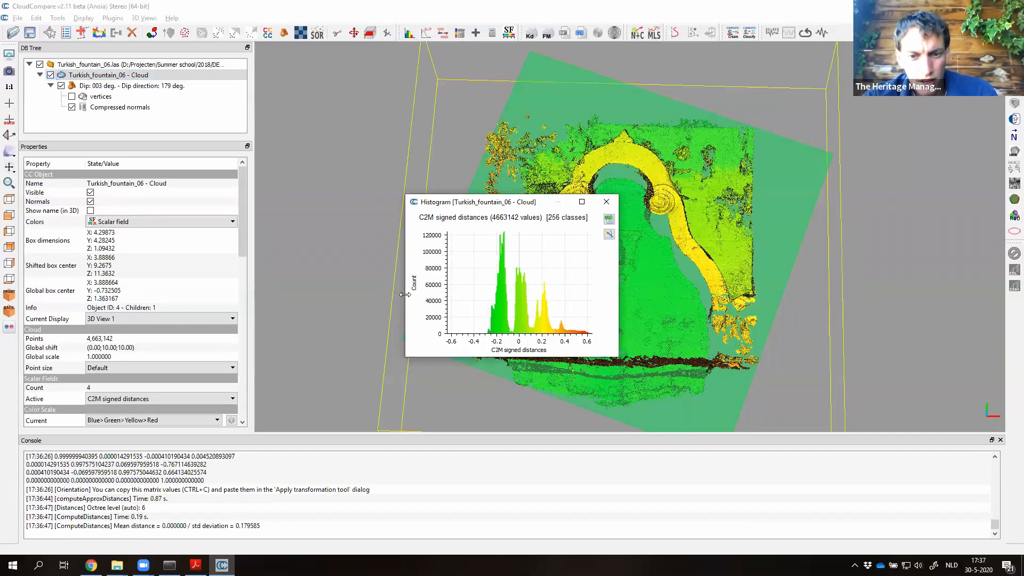
{"action": "left_click_drag", "start_coordinate": [405, 294], "coordinate": [117, 295]}
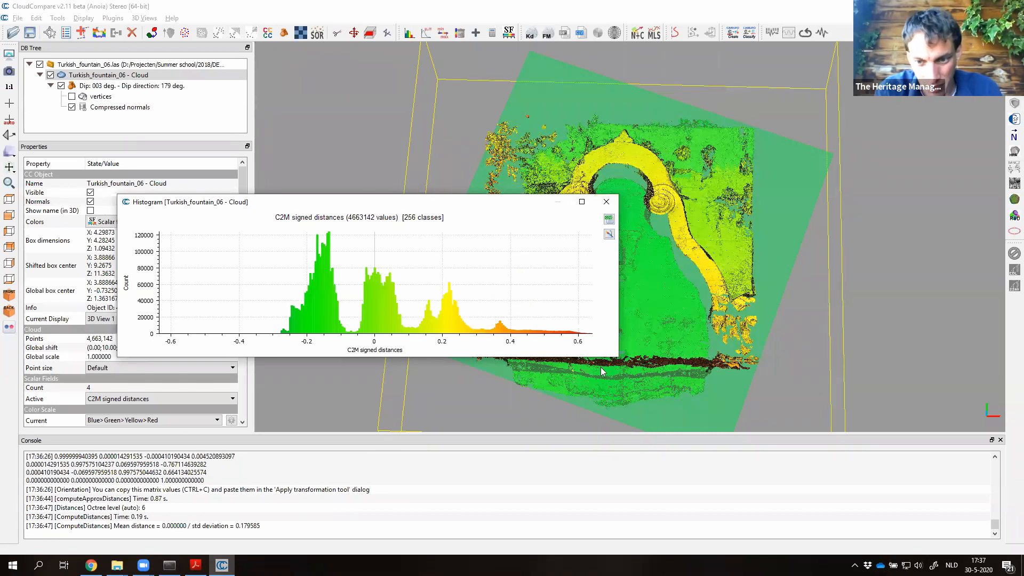
{"action": "left_click", "coordinate": [607, 202]}
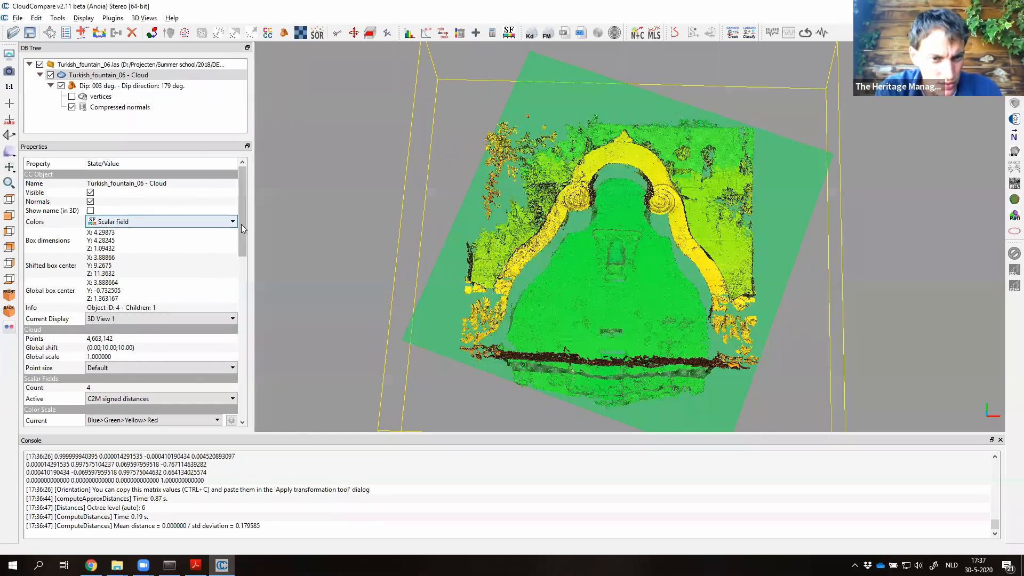
Limit the cloud's C2M signed distances display to a maximum of about -0.053 and saturate the colors from about -0.303 to -0.064.
{"action": "scroll", "coordinate": [243, 321], "scroll_direction": "down", "scroll_amount": 5}
{"action": "scroll", "coordinate": [247, 405], "scroll_direction": "down", "scroll_amount": 2}
{"action": "scroll", "coordinate": [240, 310], "scroll_direction": "up", "scroll_amount": 3}
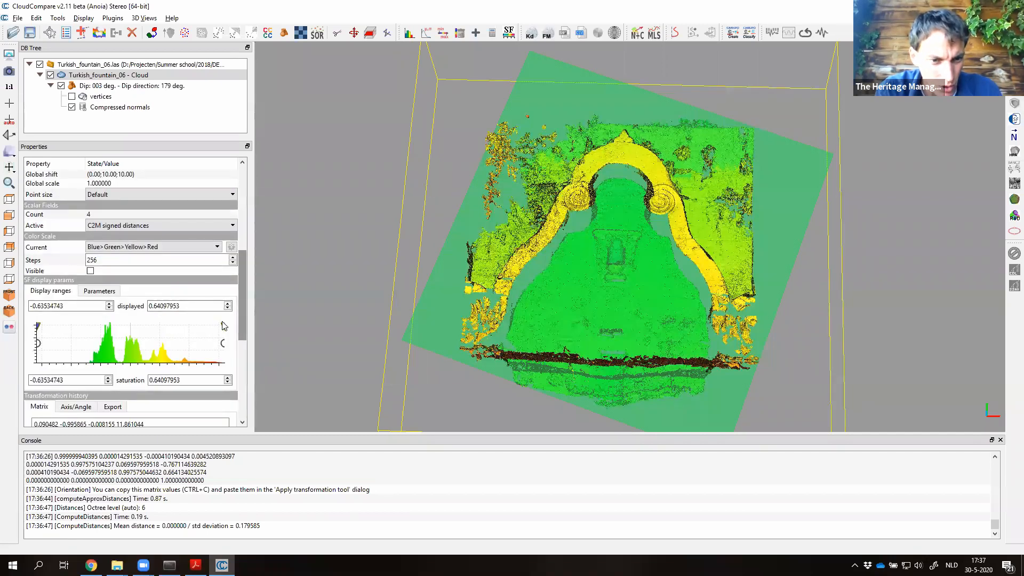
{"action": "left_click_drag", "start_coordinate": [223, 326], "coordinate": [120, 332]}
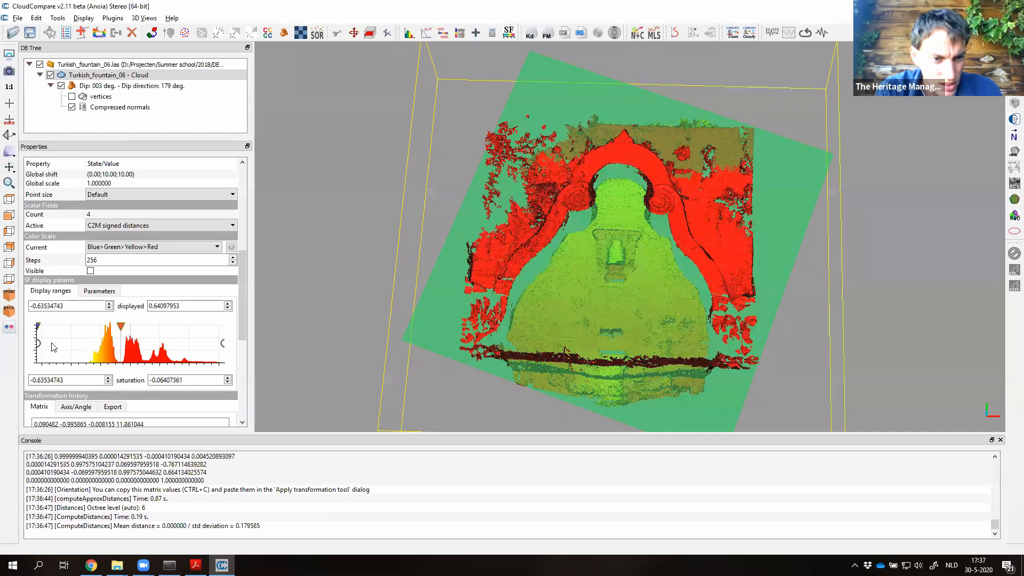
{"action": "left_click_drag", "start_coordinate": [223, 343], "coordinate": [124, 347]}
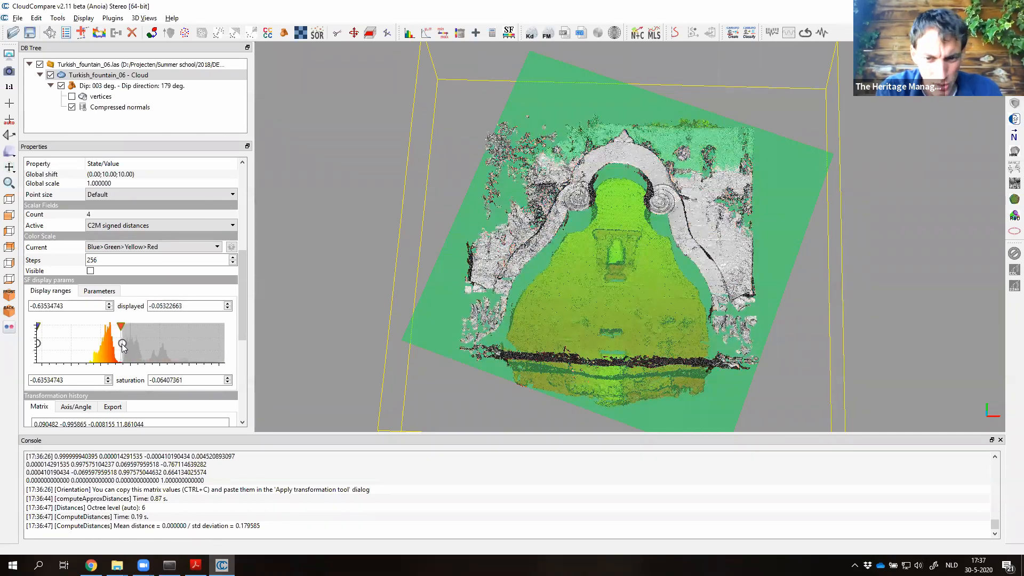
{"action": "mouse_move", "coordinate": [638, 321]}
{"action": "left_mouse_down"}
{"action": "mouse_move", "coordinate": [649, 391]}
{"action": "mouse_move", "coordinate": [670, 212]}
{"action": "mouse_move", "coordinate": [642, 340]}
{"action": "left_mouse_up"}
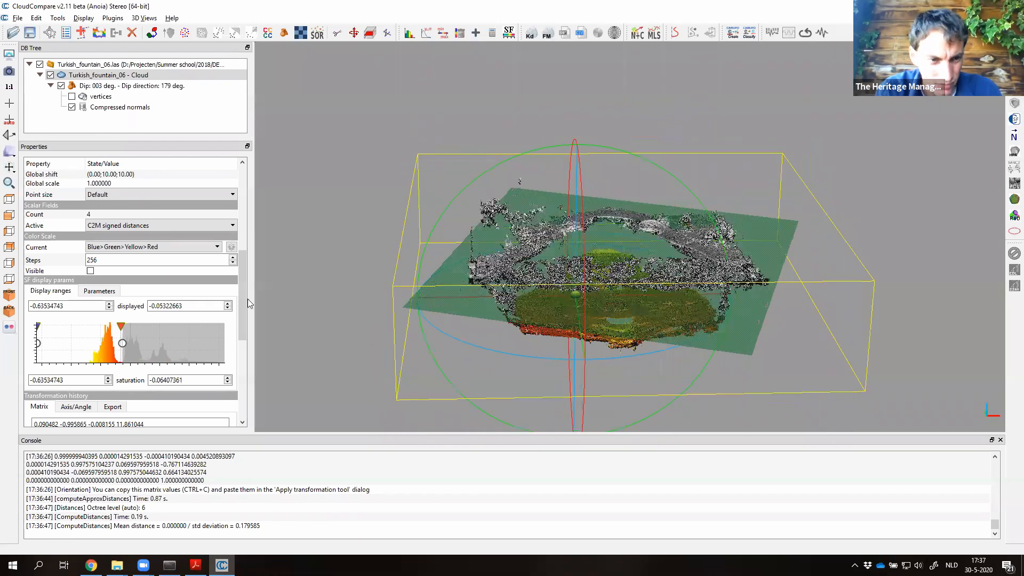
{"action": "left_click_drag", "start_coordinate": [38, 326], "coordinate": [87, 322]}
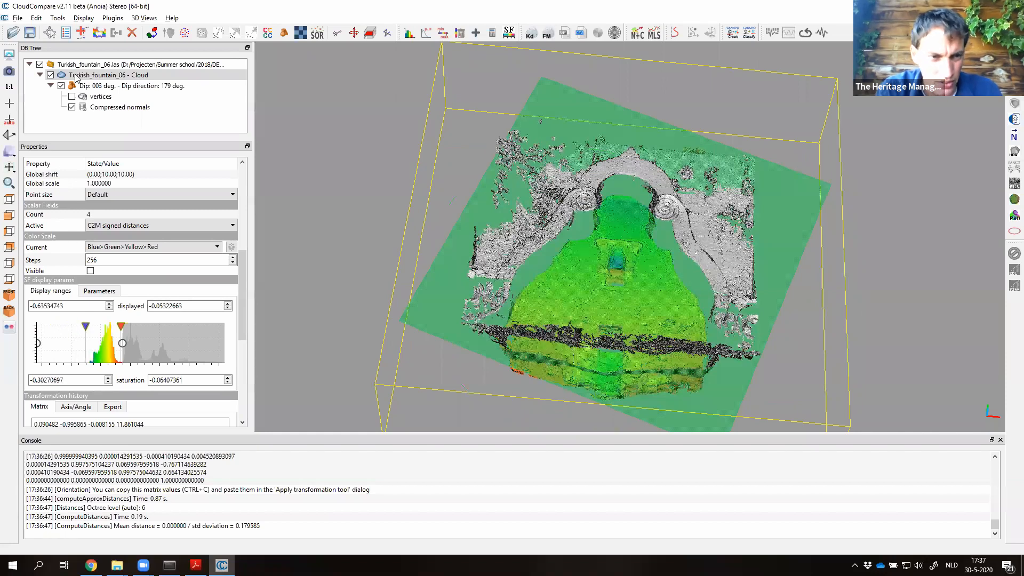
Hide the fitted plane and inspect the distance-colored fountain cloud on its own in 3D.
{"action": "left_click", "coordinate": [61, 85]}
{"action": "left_click", "coordinate": [61, 86]}
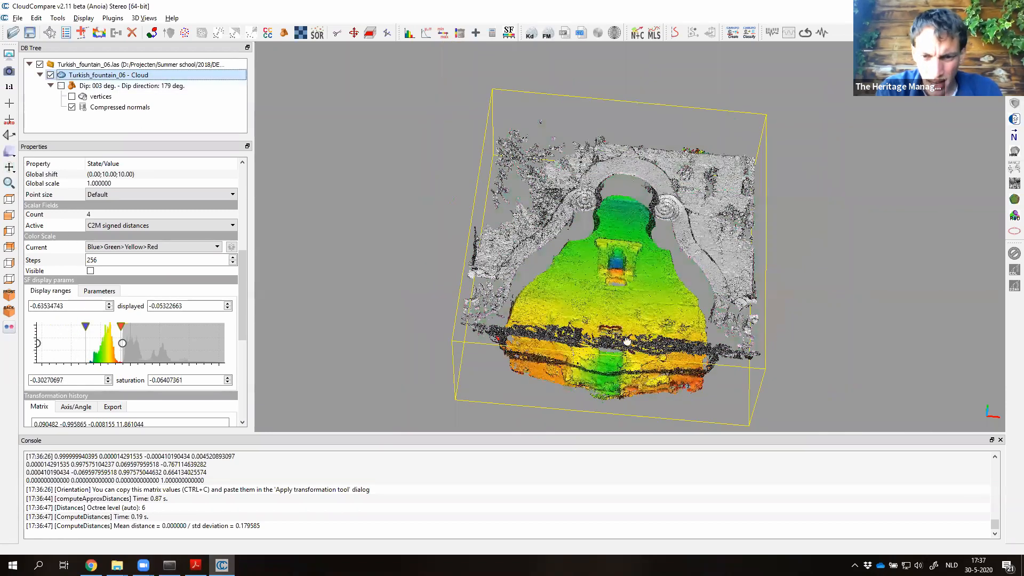
{"action": "left_click_drag", "start_coordinate": [612, 293], "coordinate": [635, 293]}
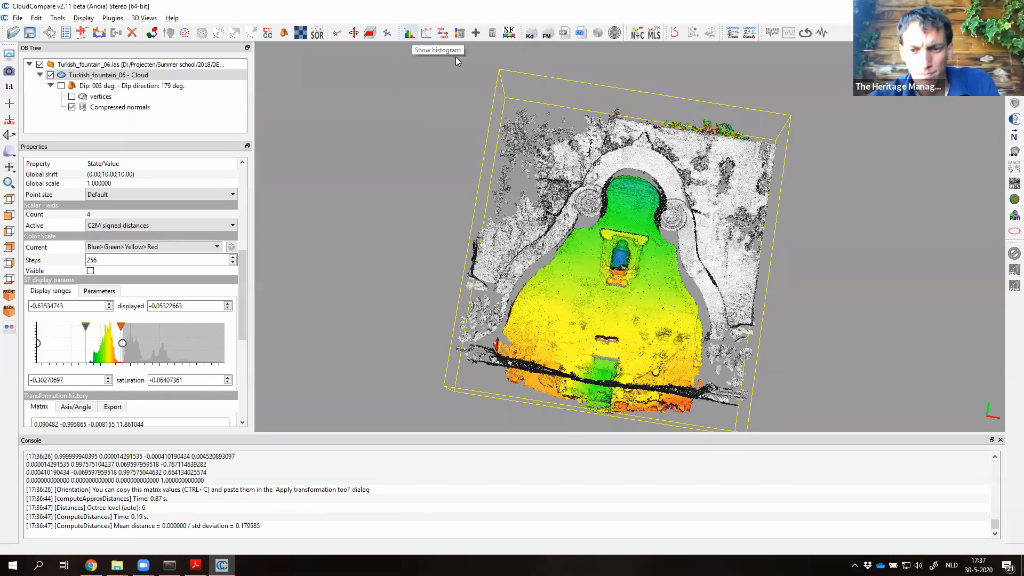
Consult the Scalar fields slide in Adobe Acrobat Reader and return to the CloudCompare window.
{"action": "key", "text": "alt+Tab"}
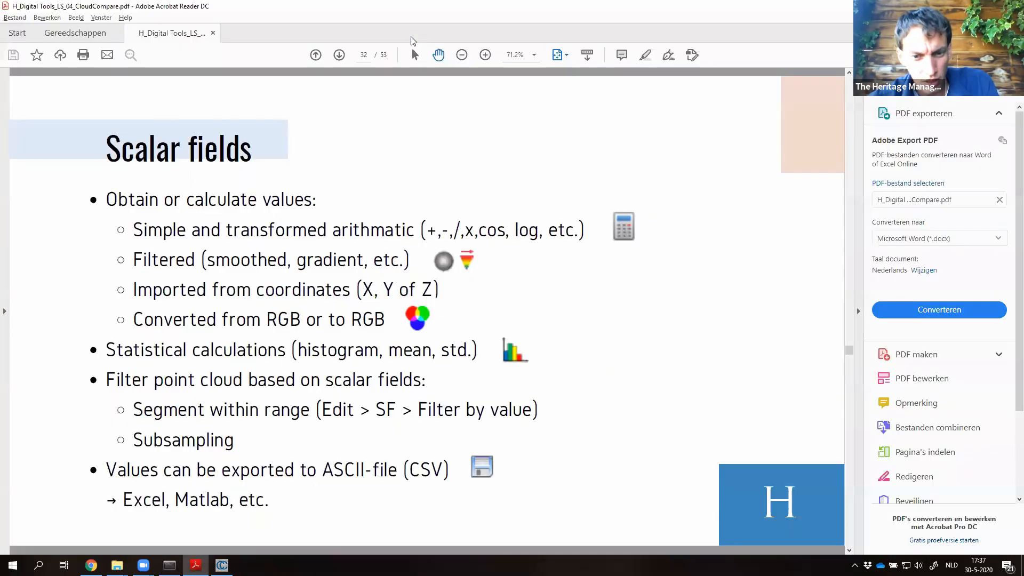
{"action": "scroll", "coordinate": [452, 202], "scroll_direction": "down", "scroll_amount": 1}
{"action": "scroll", "coordinate": [451, 202], "scroll_direction": "up", "scroll_amount": 1}
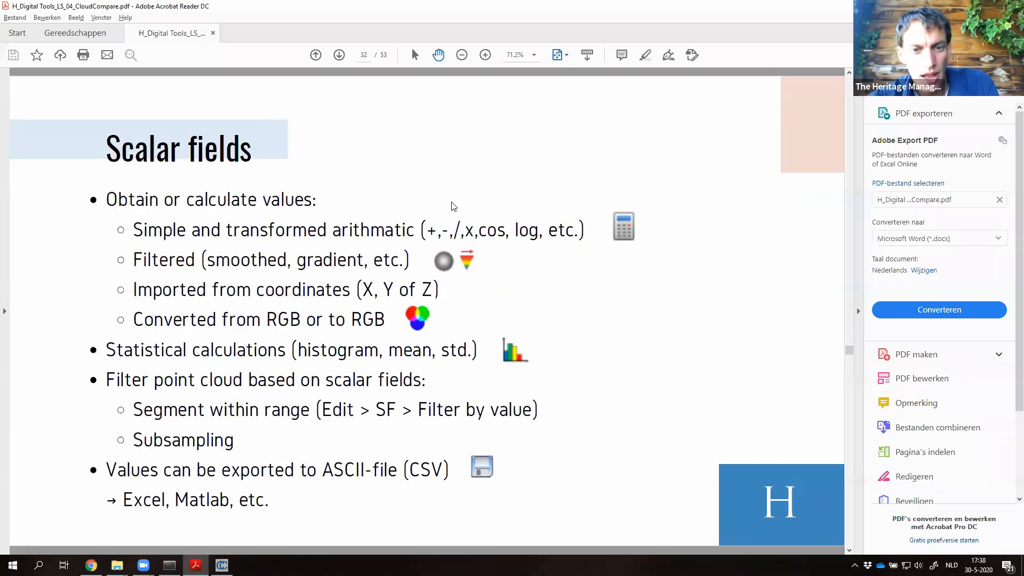
{"action": "key", "text": "alt+Tab"}
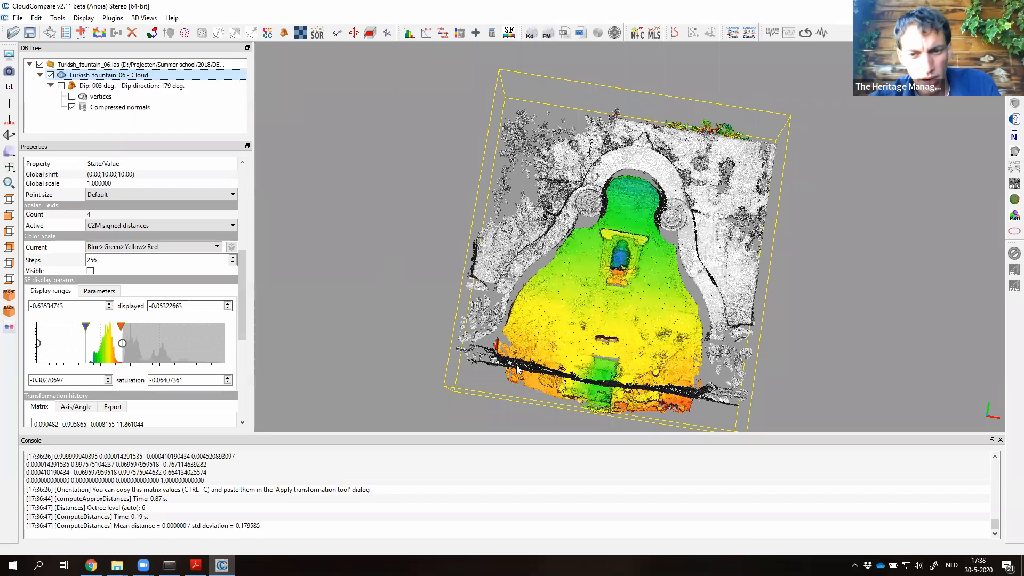
Filter the Turkish_fountain_06 cloud by C2M signed distance from -0.63534743 to 0, export the points as a new cloud, and inspect it.
{"action": "left_click_drag", "start_coordinate": [621, 93], "coordinate": [587, 180]}
{"action": "mouse_move", "coordinate": [580, 217]}
{"action": "left_mouse_down"}
{"action": "mouse_move", "coordinate": [584, 176]}
{"action": "mouse_move", "coordinate": [586, 240]}
{"action": "mouse_move", "coordinate": [588, 194]}
{"action": "mouse_move", "coordinate": [592, 203]}
{"action": "left_mouse_up"}
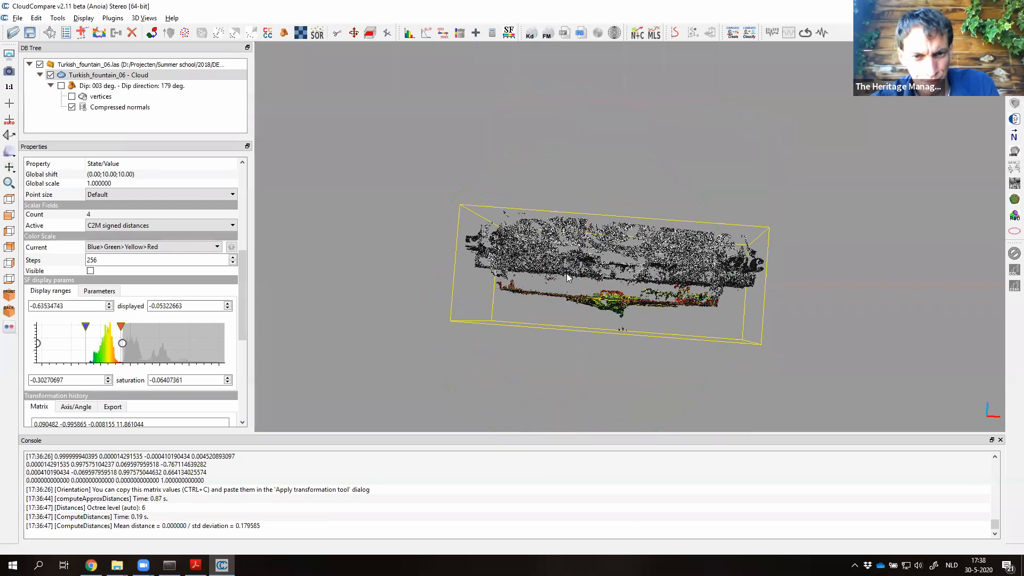
{"action": "left_click_drag", "start_coordinate": [569, 352], "coordinate": [448, 61]}
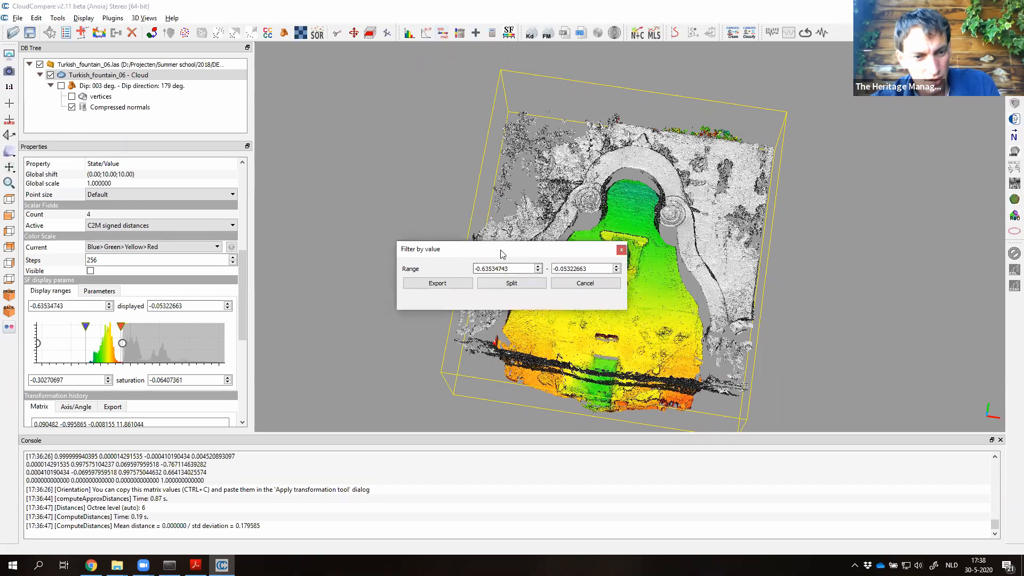
{"action": "left_click_drag", "start_coordinate": [501, 254], "coordinate": [401, 198]}
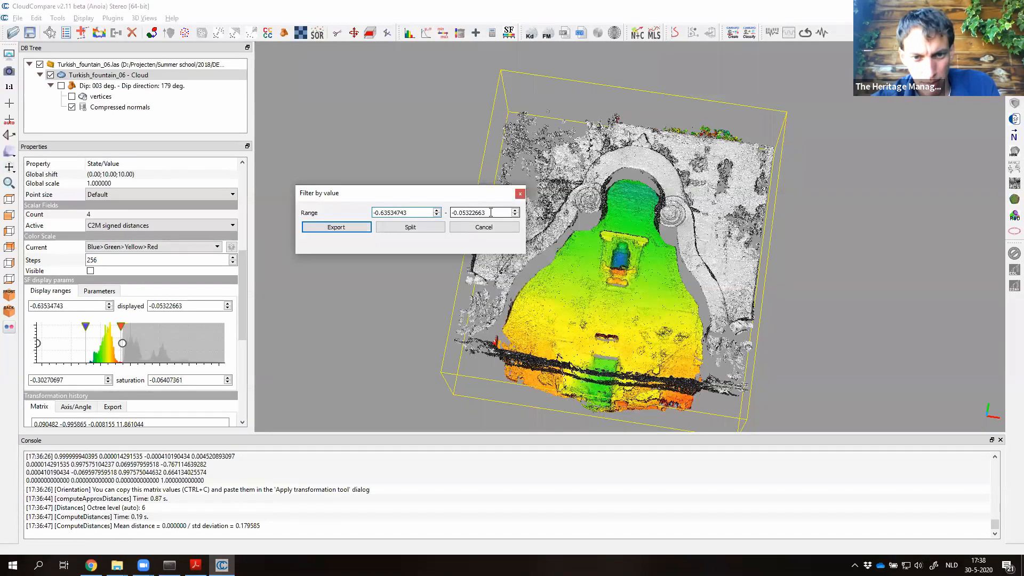
{"action": "double_click", "coordinate": [470, 212]}
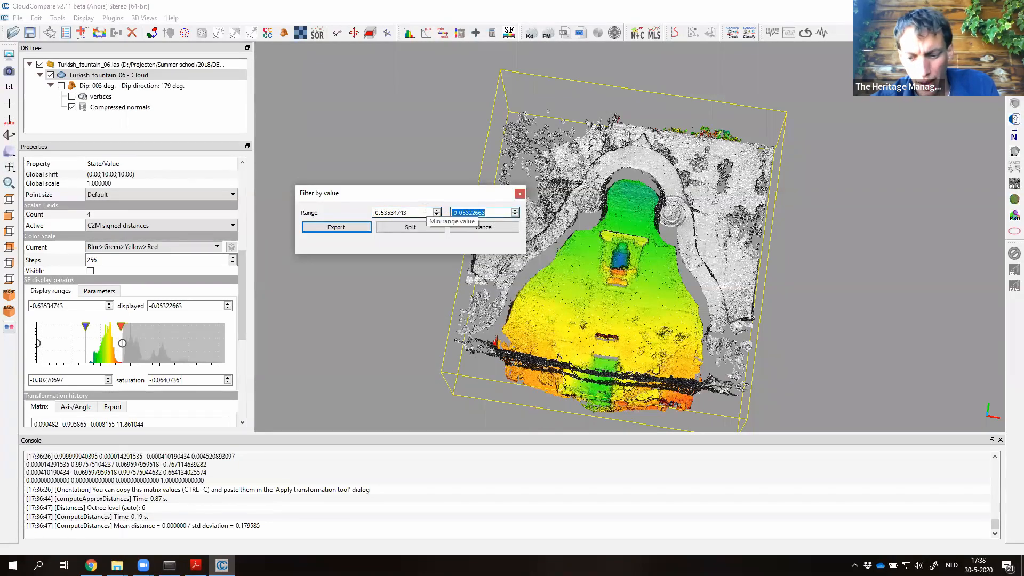
{"action": "type", "text": "0"}
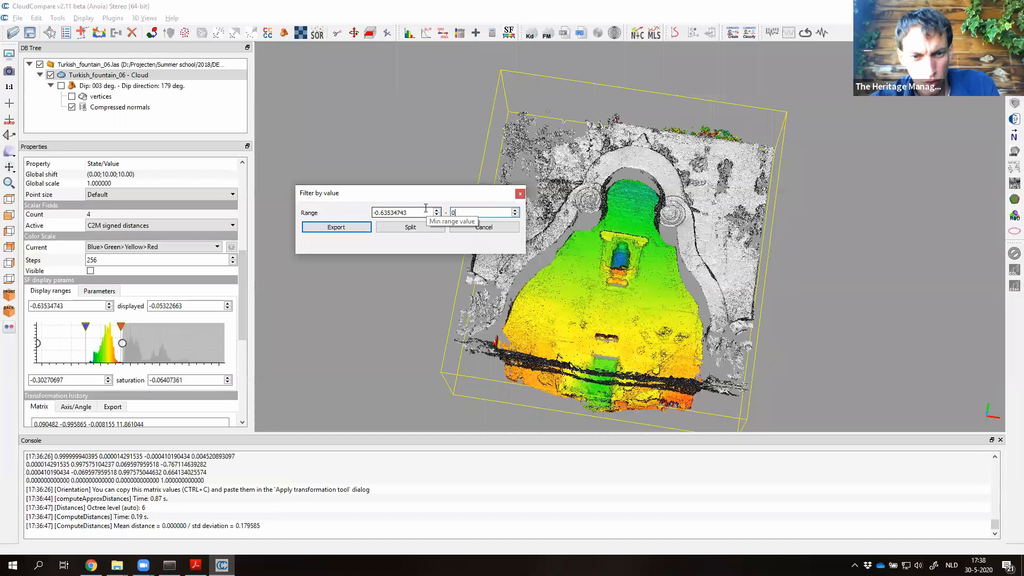
{"action": "left_click", "coordinate": [340, 227]}
{"action": "left_click_drag", "start_coordinate": [597, 287], "coordinate": [630, 212]}
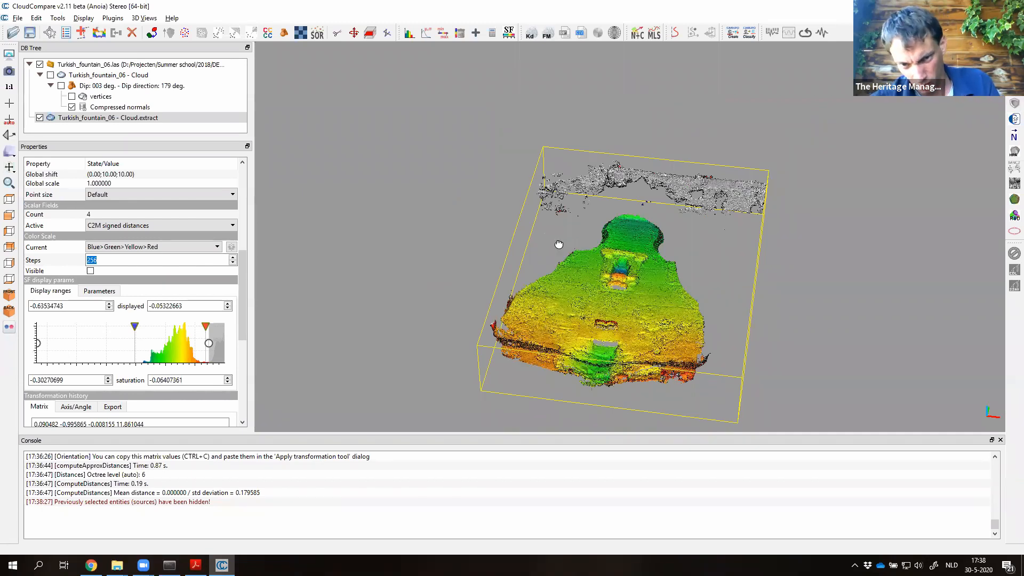
{"action": "left_click_drag", "start_coordinate": [558, 244], "coordinate": [548, 353]}
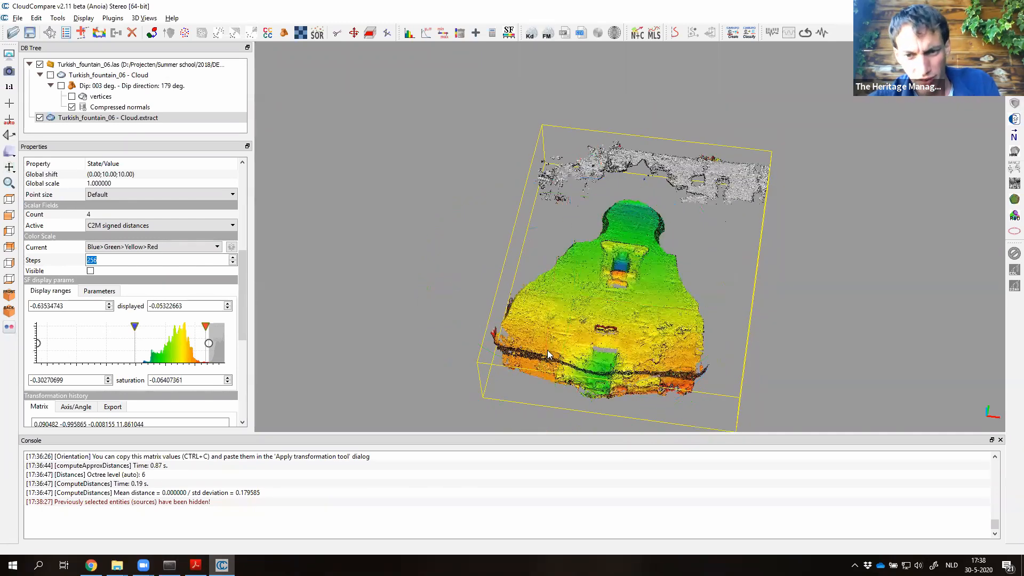
Switch to the slides in Adobe Acrobat Reader and advance to the Cleaning slide.
{"action": "key", "text": "alt+Tab"}
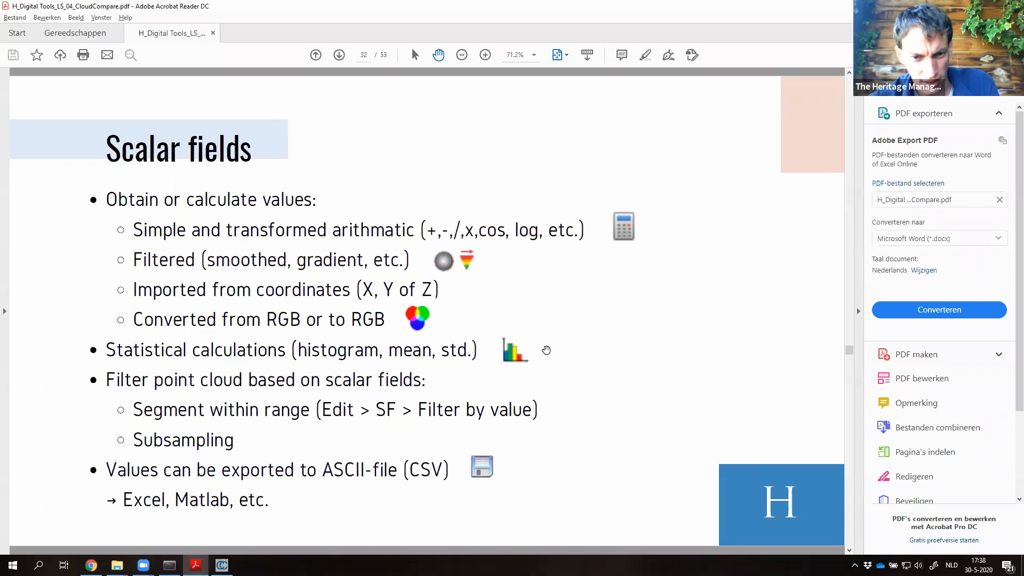
{"action": "scroll", "coordinate": [546, 350], "scroll_direction": "down", "scroll_amount": 1}
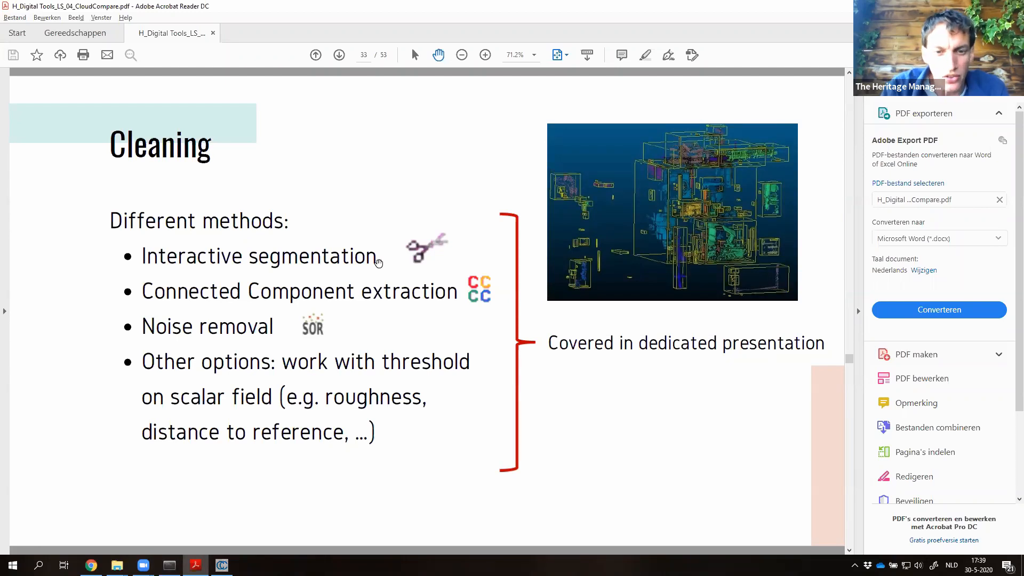
Switch to File Explorer and go to the Laser scanning folder in Summer school\2020.
{"action": "key", "text": "alt+Tab"}
{"action": "key", "text": "alt+Tab"}
{"action": "key", "text": "alt+Tab"}
{"action": "key", "text": "alt+Tab"}
{"action": "key", "text": "alt+Tab"}
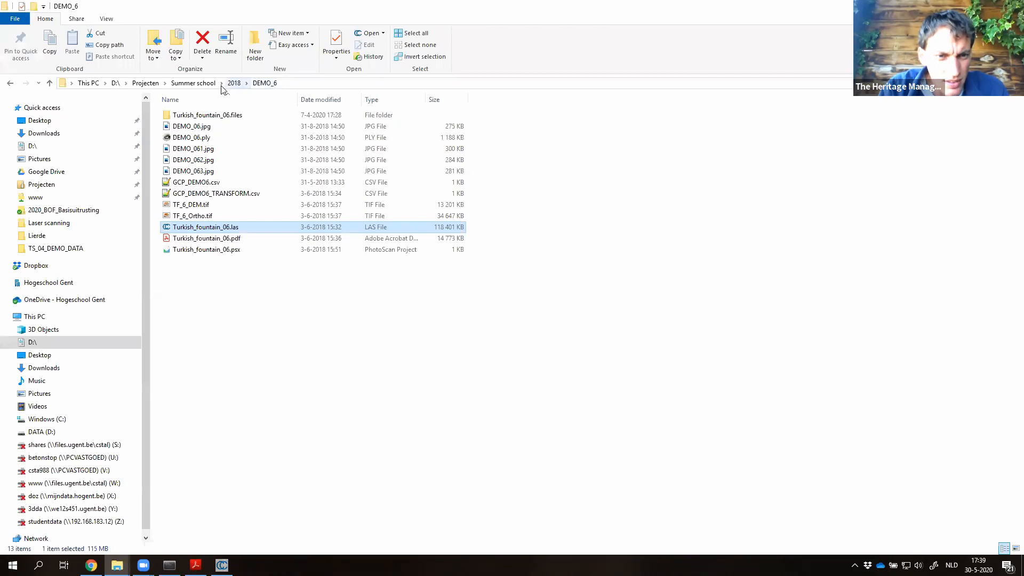
{"action": "left_click", "coordinate": [206, 85]}
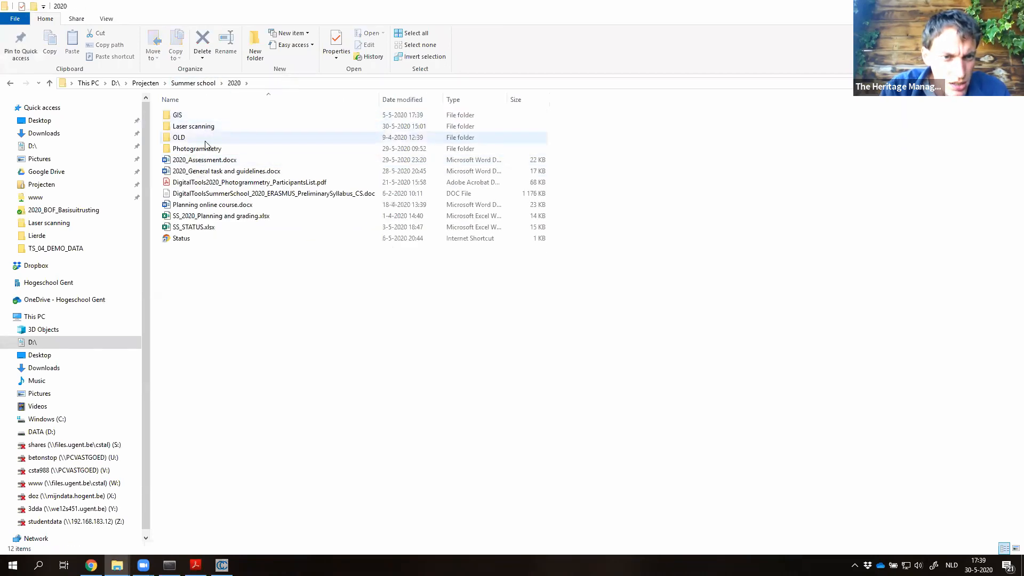
{"action": "double_click", "coordinate": [201, 127]}
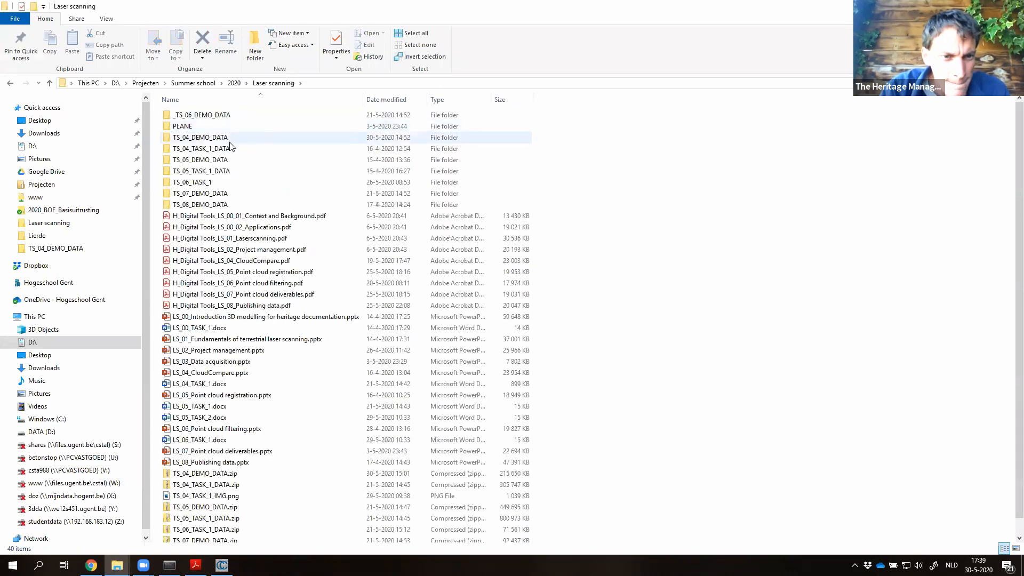
Open TLS_Eleusis.las from the TS_04_DEMO_DATA folder in CloudCompare with the default LAS import fields.
{"action": "double_click", "coordinate": [231, 153]}
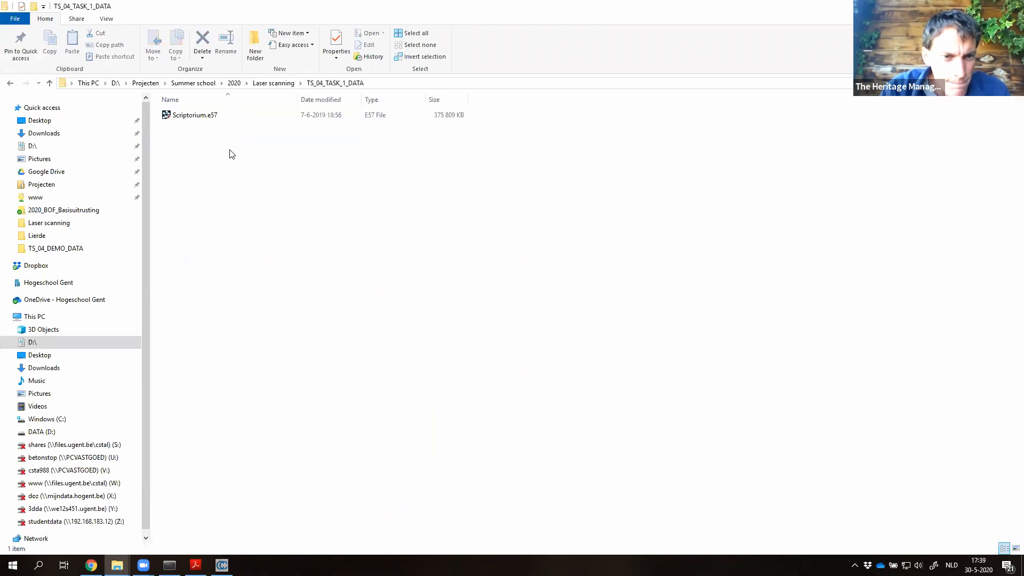
{"action": "left_click", "coordinate": [283, 83]}
{"action": "double_click", "coordinate": [187, 137]}
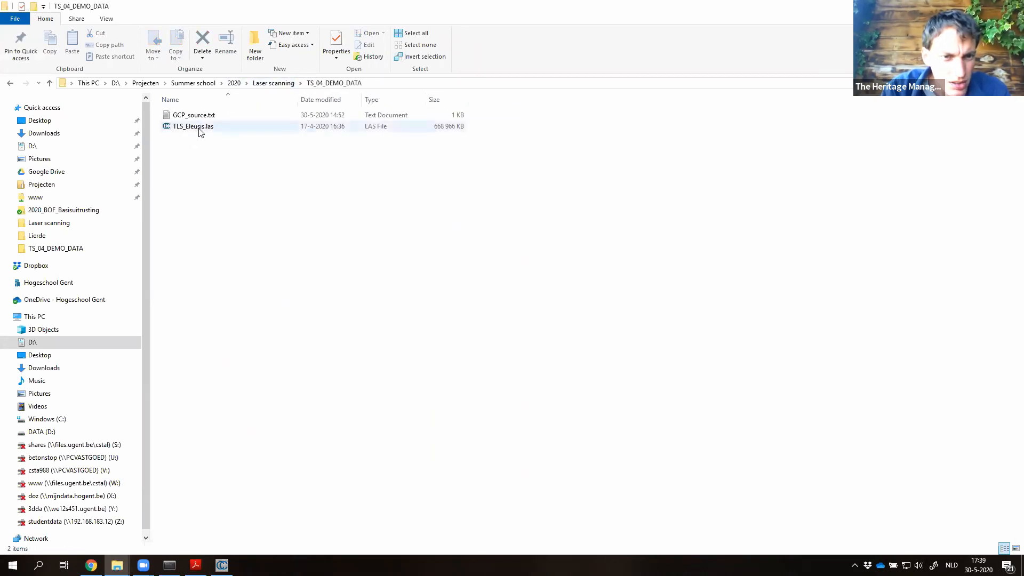
{"action": "double_click", "coordinate": [199, 128]}
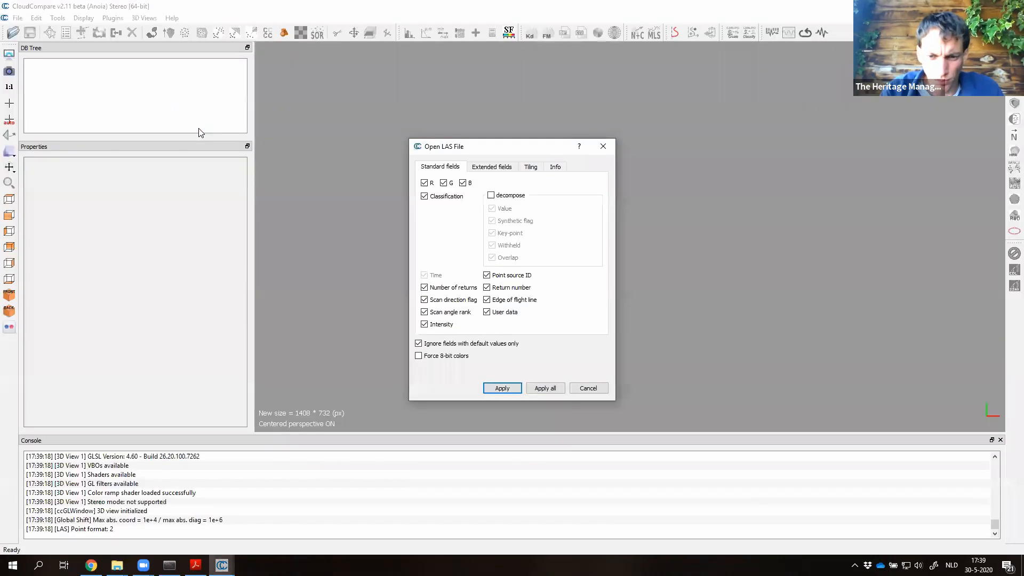
{"action": "key", "text": "Return"}
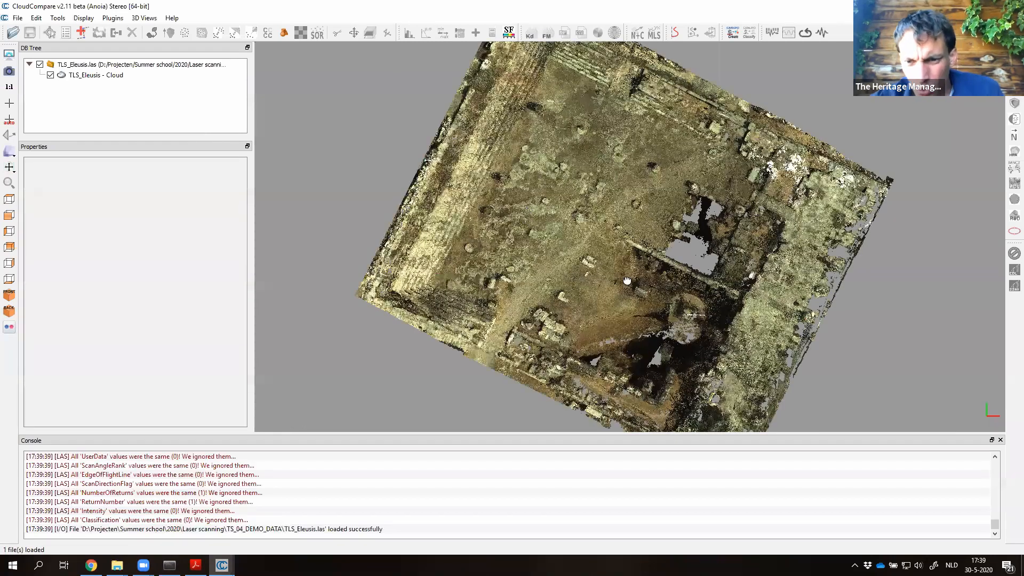
Segment the stray points floating above the far edge of the TLS_Eleusis cloud out with a polygonal selection and confirm the split.
{"action": "left_click_drag", "start_coordinate": [665, 239], "coordinate": [672, 212]}
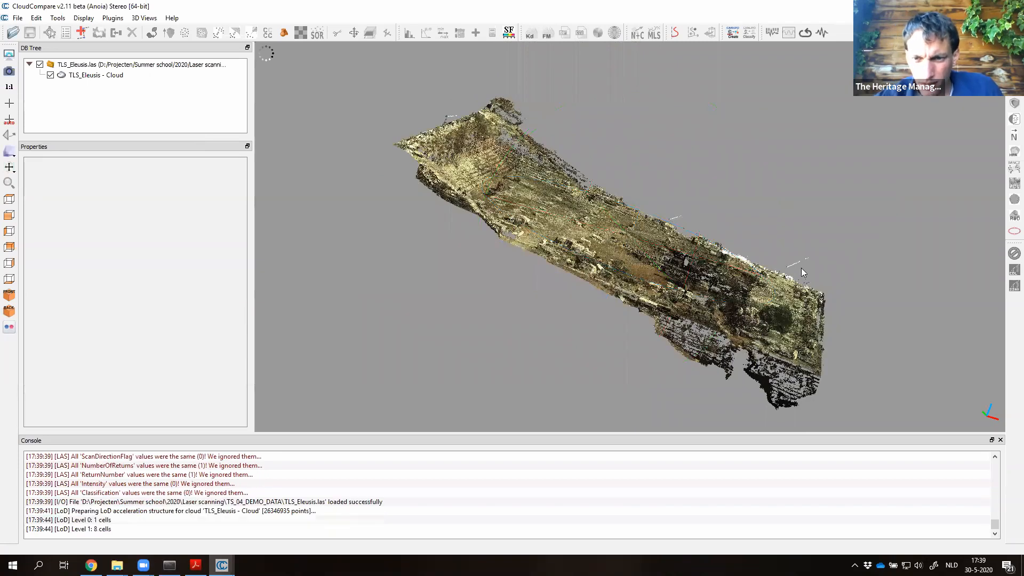
{"action": "left_click", "coordinate": [104, 76]}
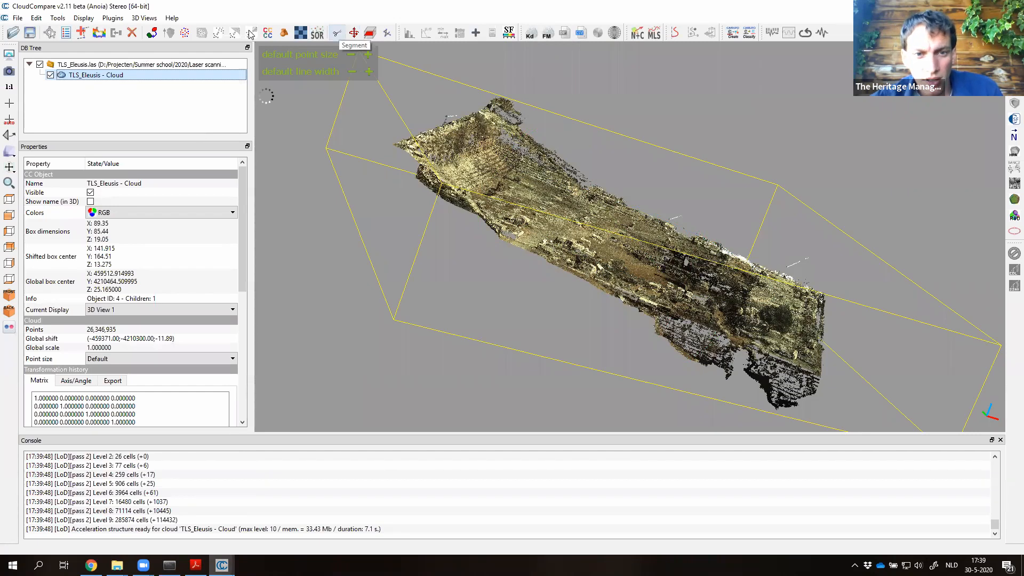
{"action": "left_click", "coordinate": [337, 33]}
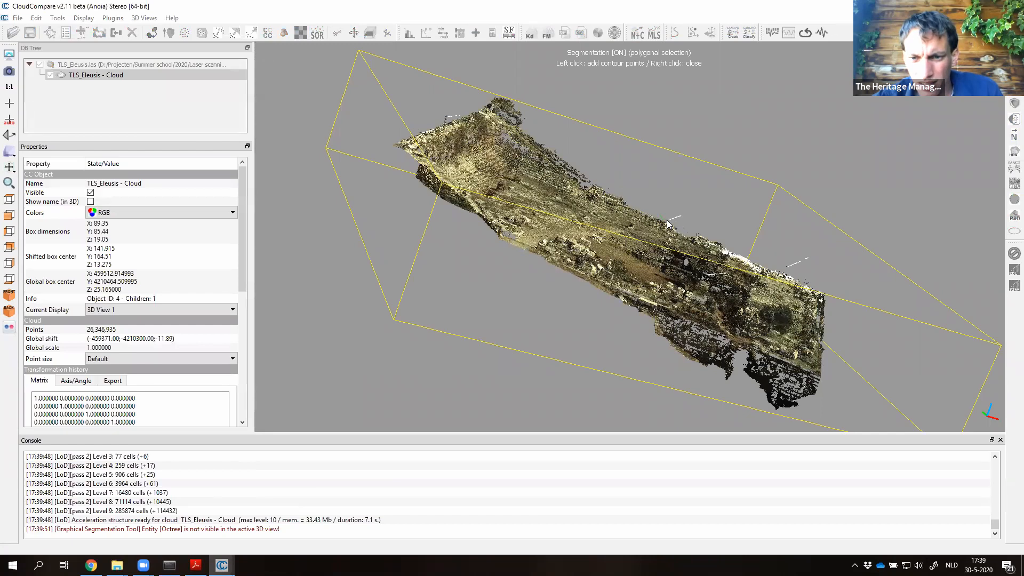
{"action": "left_click", "coordinate": [790, 274]}
{"action": "left_click", "coordinate": [859, 251]}
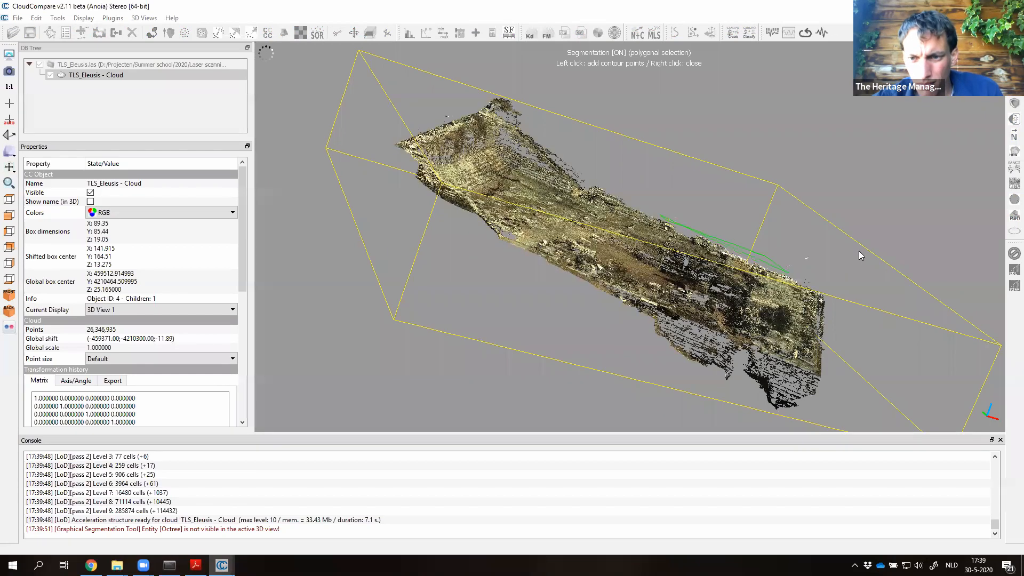
{"action": "right_click", "coordinate": [636, 148]}
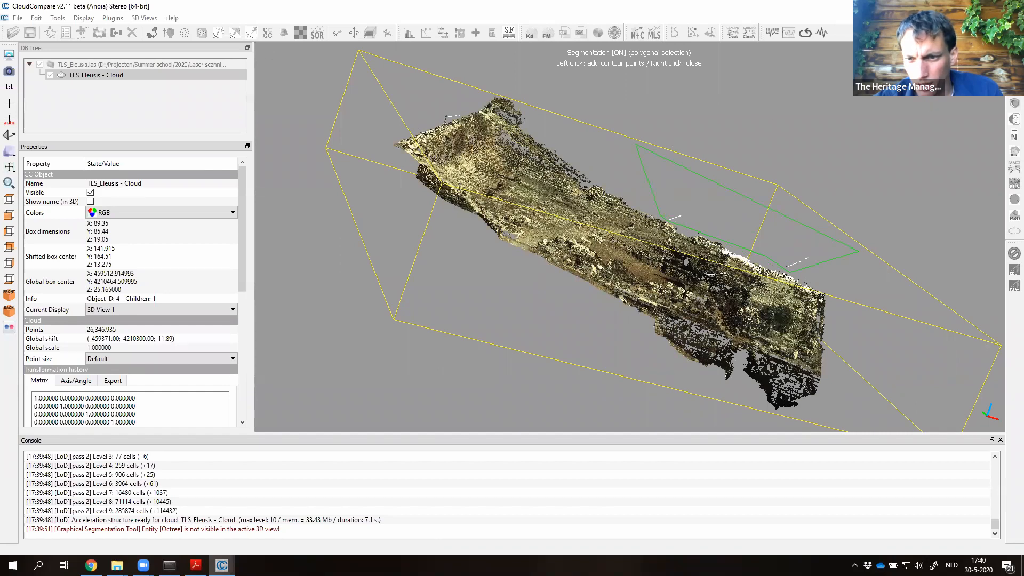
{"action": "key", "text": "o"}
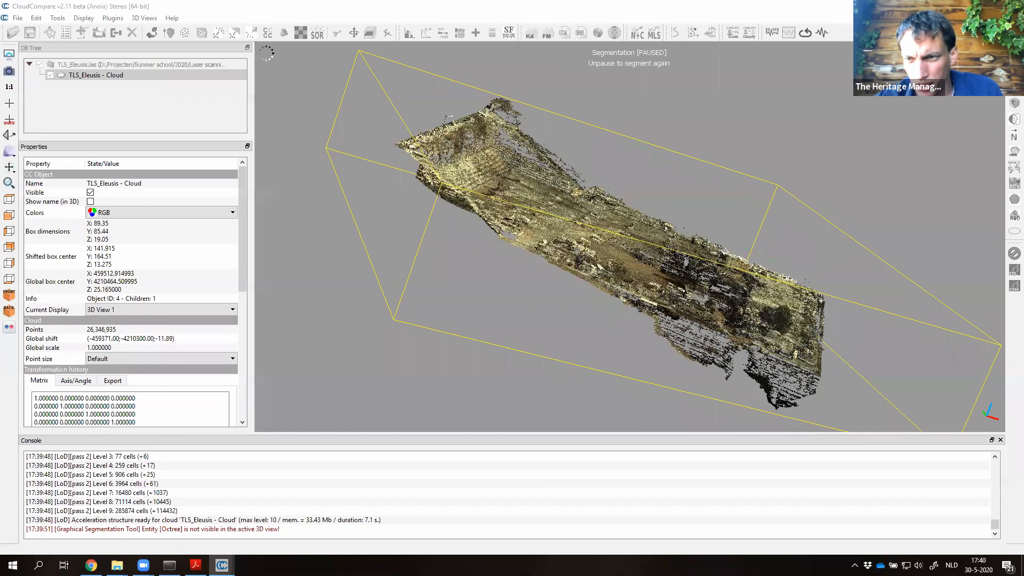
{"action": "key", "text": "Return"}
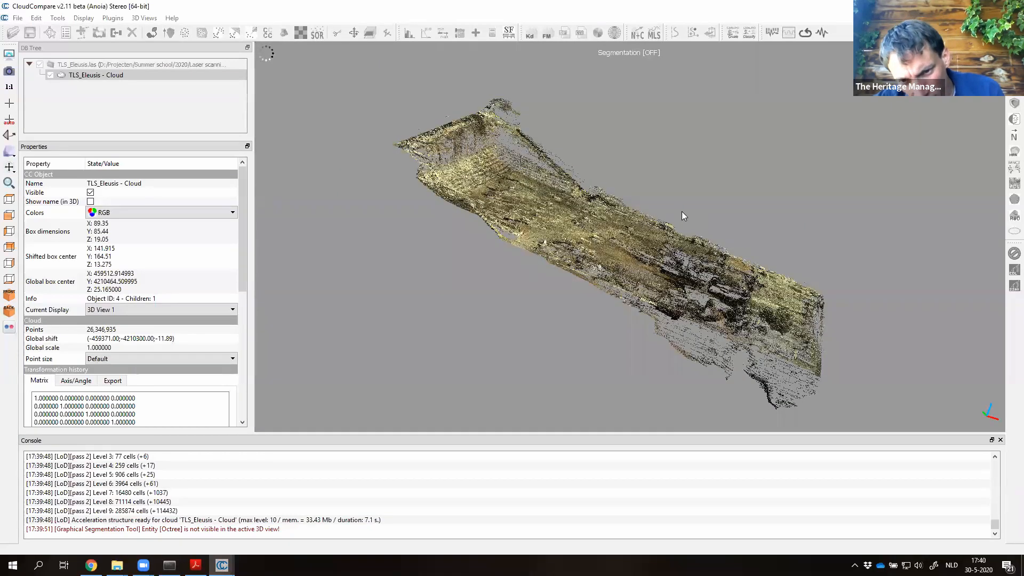
{"action": "left_click_drag", "start_coordinate": [685, 228], "coordinate": [688, 232]}
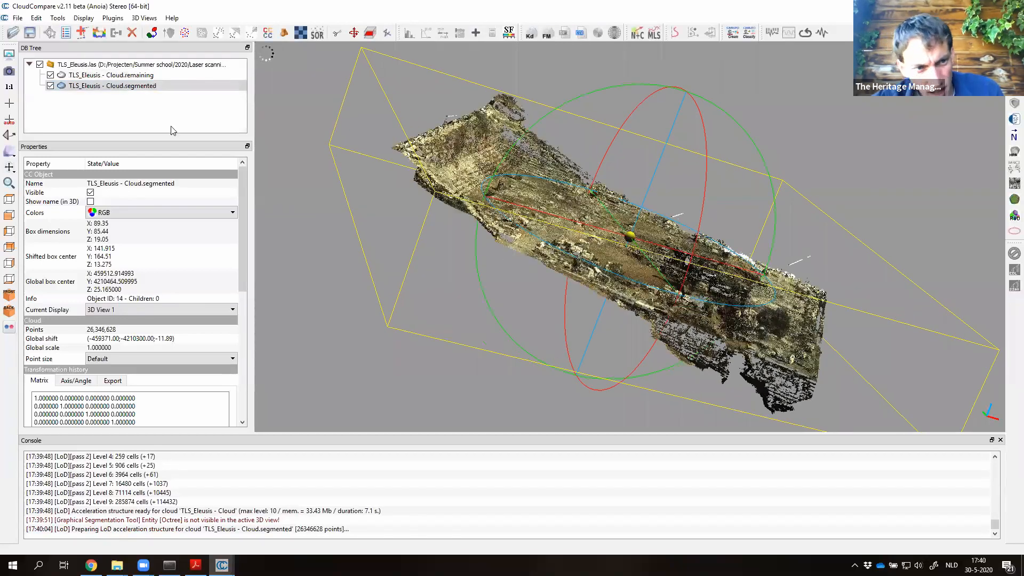
Hide the TLS_Eleusis - Cloud.remaining cloud and inspect the segmented cloud from above.
{"action": "left_click", "coordinate": [51, 75]}
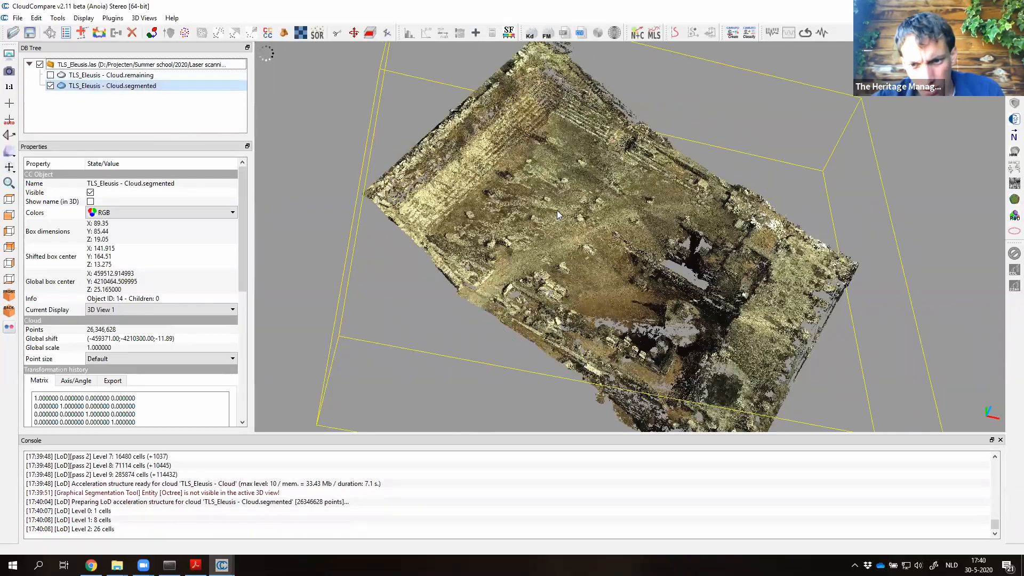
{"action": "left_click_drag", "start_coordinate": [587, 160], "coordinate": [631, 188]}
{"action": "left_click_drag", "start_coordinate": [595, 311], "coordinate": [432, 156]}
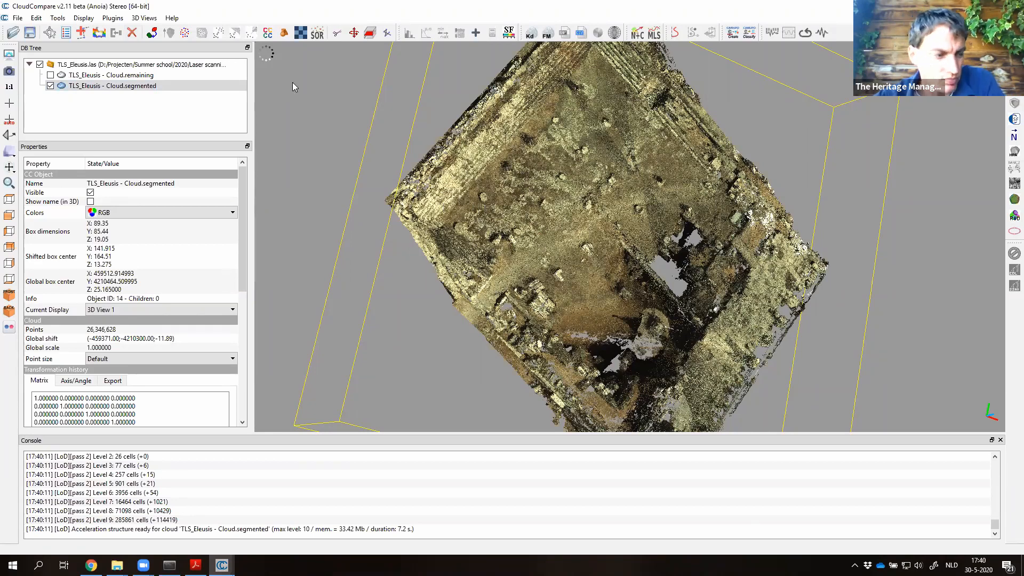
Switch to Adobe Acrobat Reader to consult the Cleaning slide.
{"action": "mouse_move", "coordinate": [292, 83]}
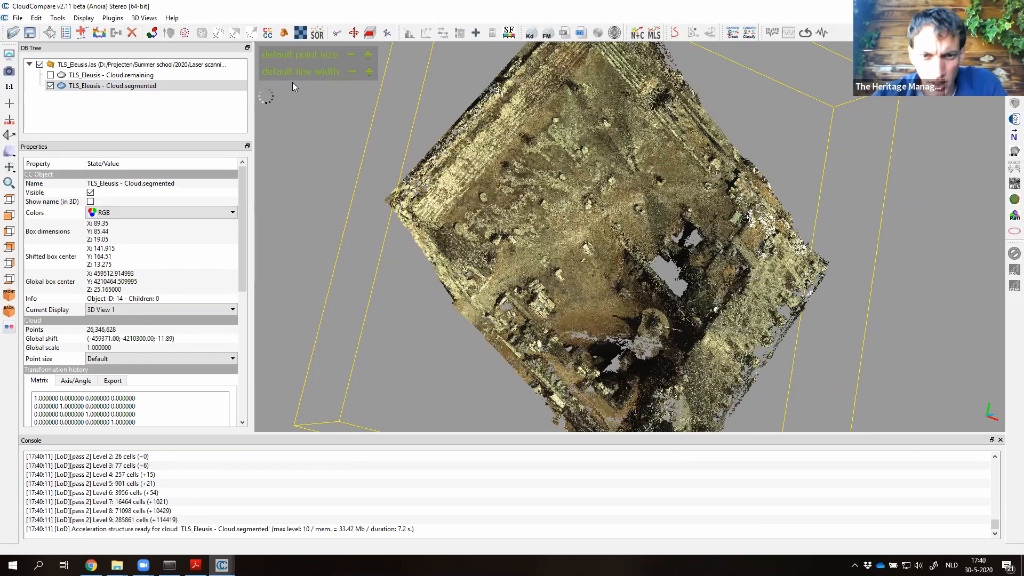
{"action": "key", "text": "alt+Tab"}
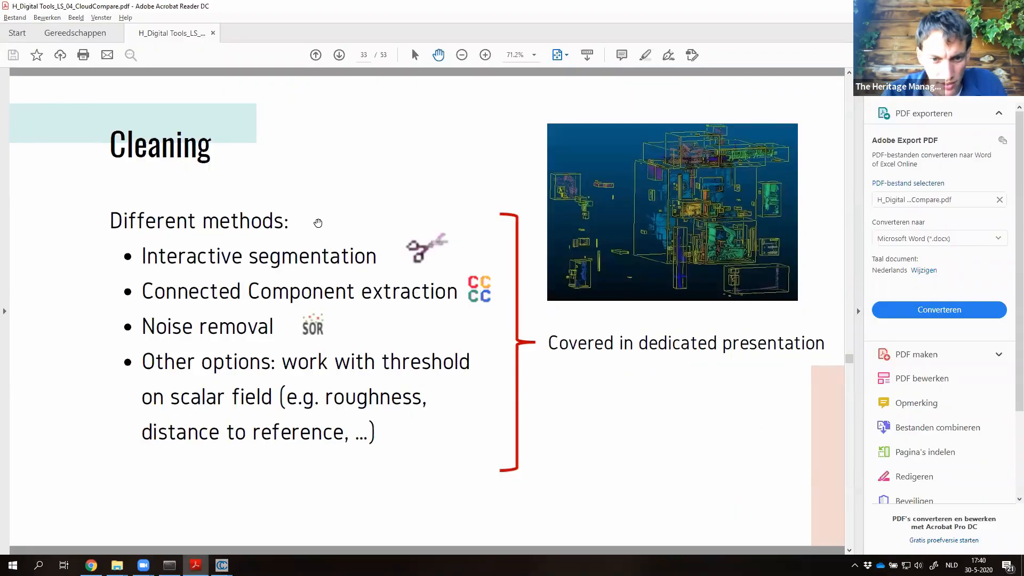
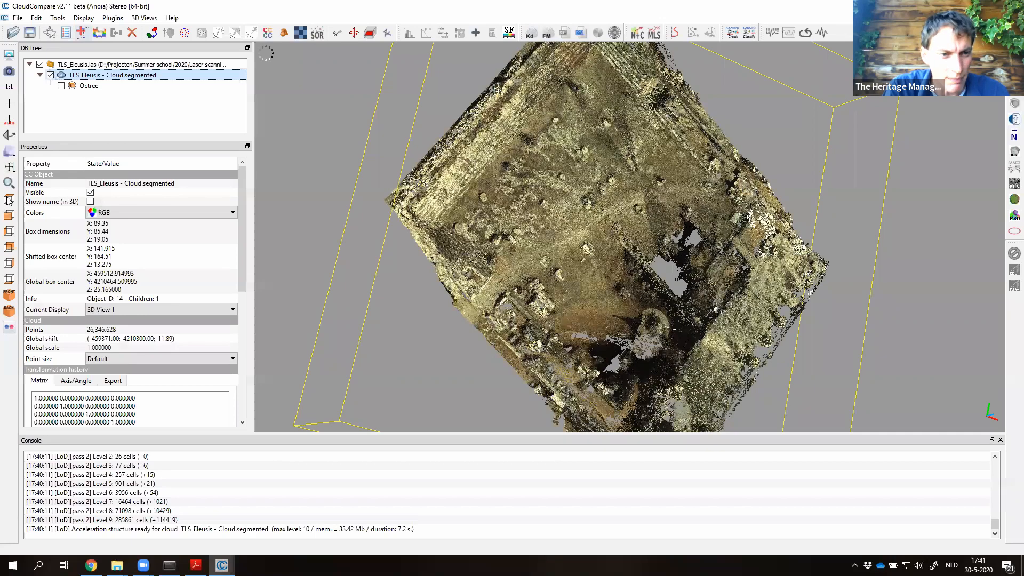
Show the segmented Eleusis cloud in top view and start Rasterize on it with a grid step of 0.1.
{"action": "left_click", "coordinate": [9, 199]}
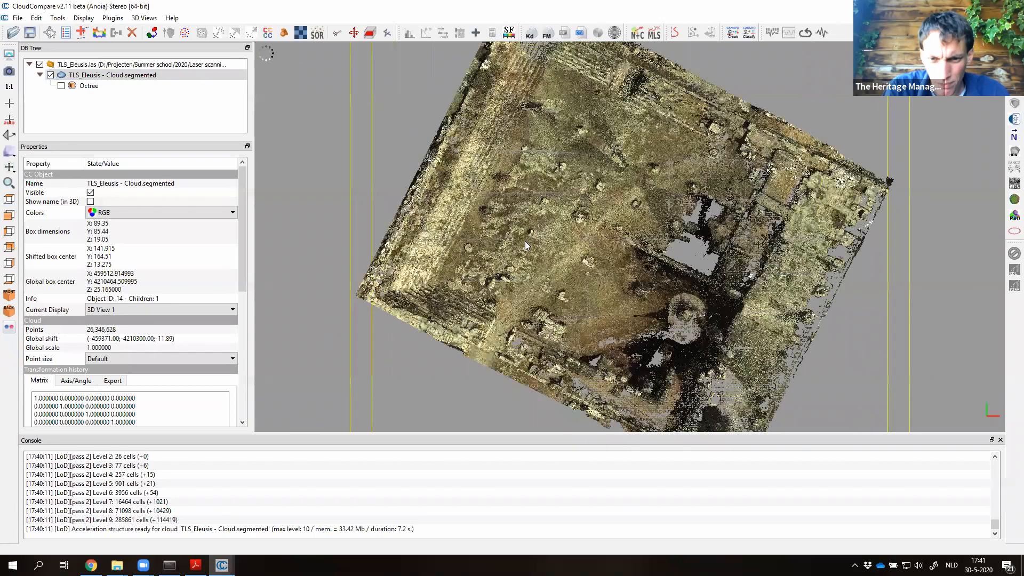
{"action": "scroll", "coordinate": [526, 245], "scroll_direction": "down", "scroll_amount": 3}
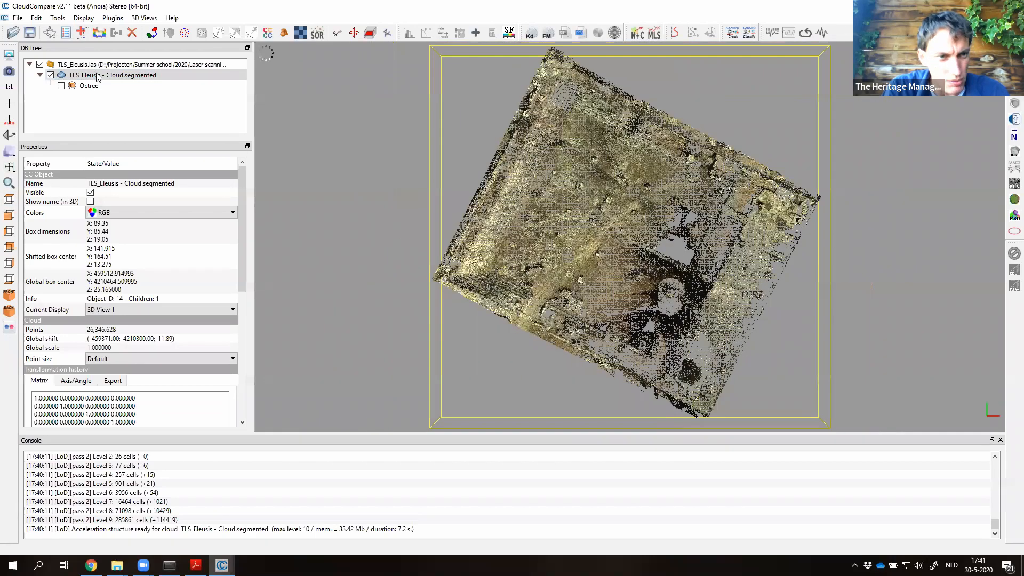
{"action": "left_click", "coordinate": [59, 19]}
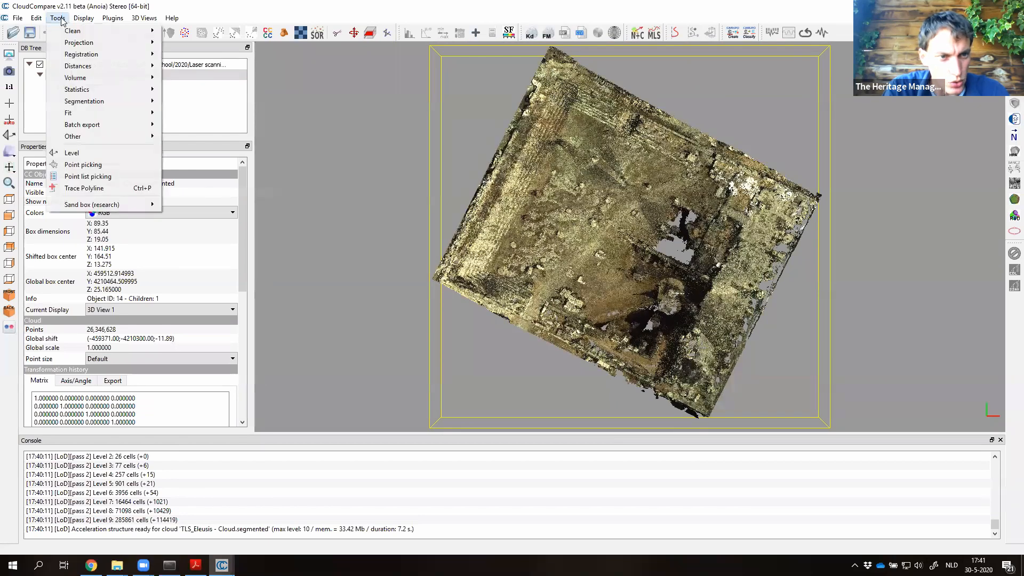
{"action": "mouse_move", "coordinate": [86, 45]}
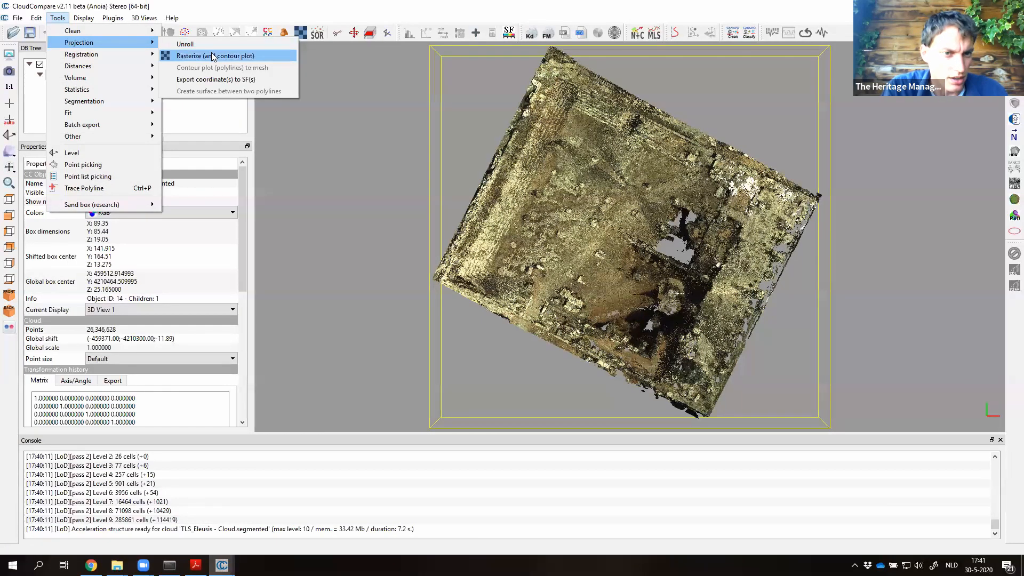
{"action": "left_click", "coordinate": [213, 57]}
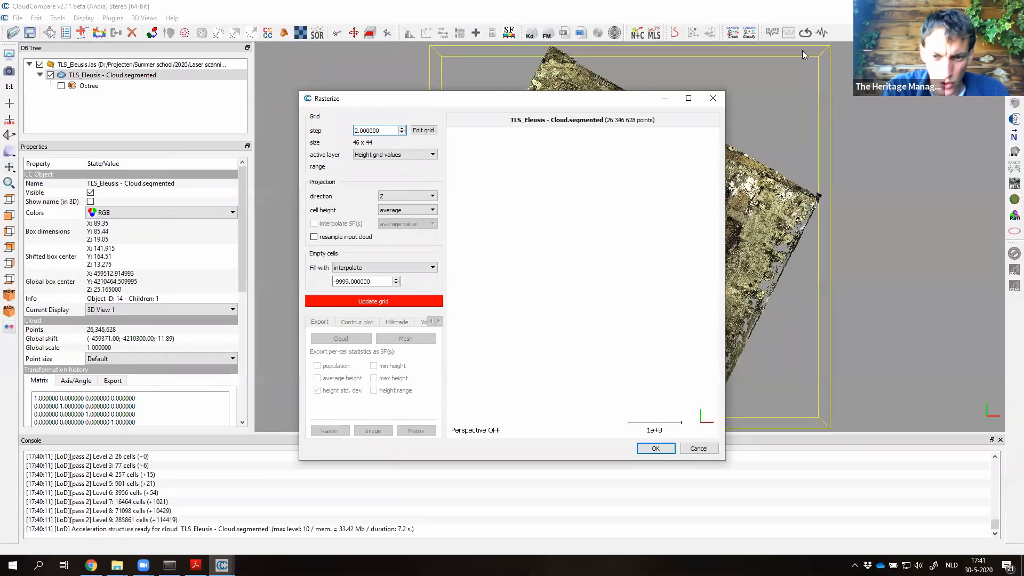
{"action": "left_click_drag", "start_coordinate": [420, 101], "coordinate": [725, 75]}
{"action": "double_click", "coordinate": [718, 96]}
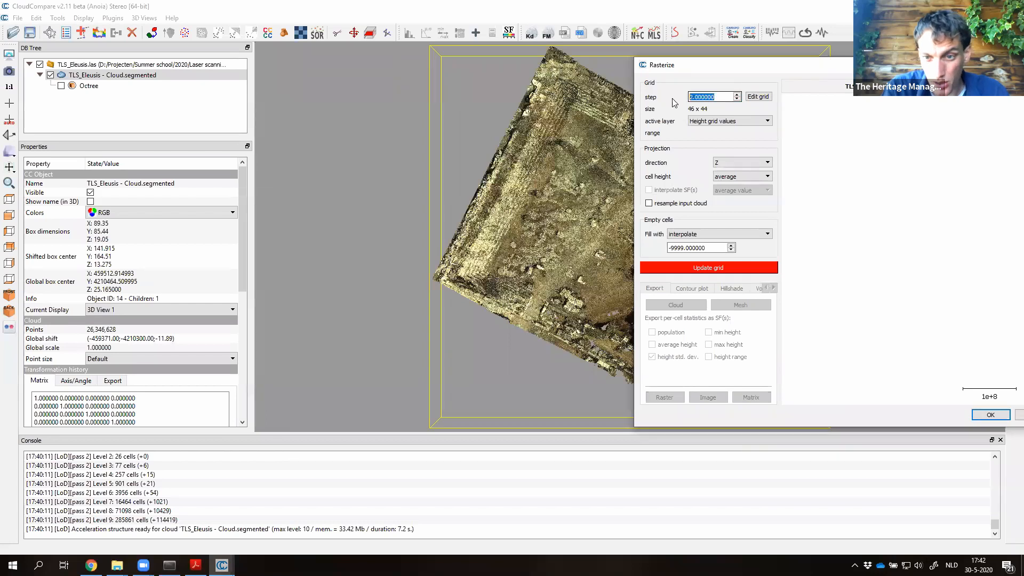
{"action": "type", "text": ".5"}
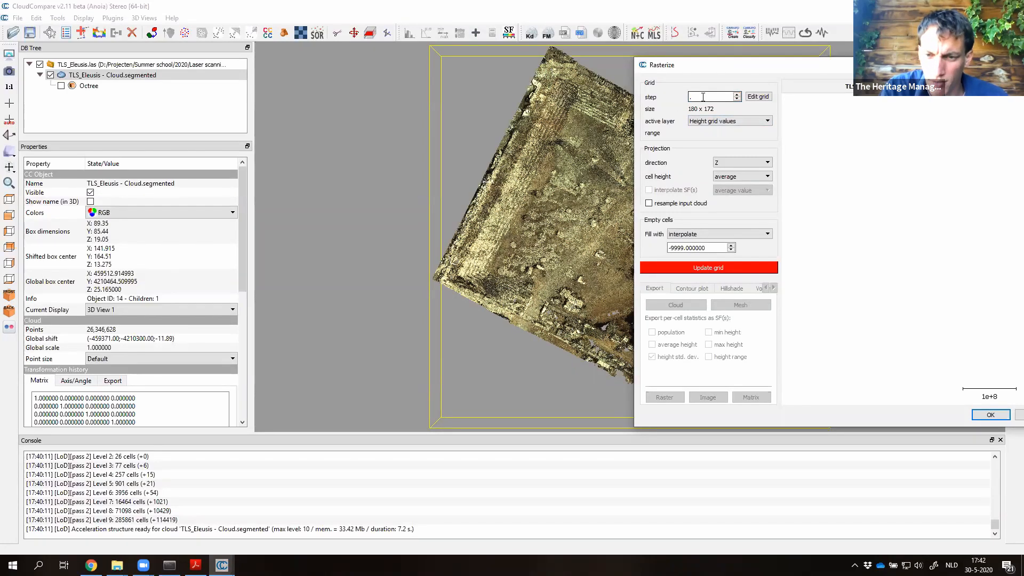
{"action": "type", "text": "1"}
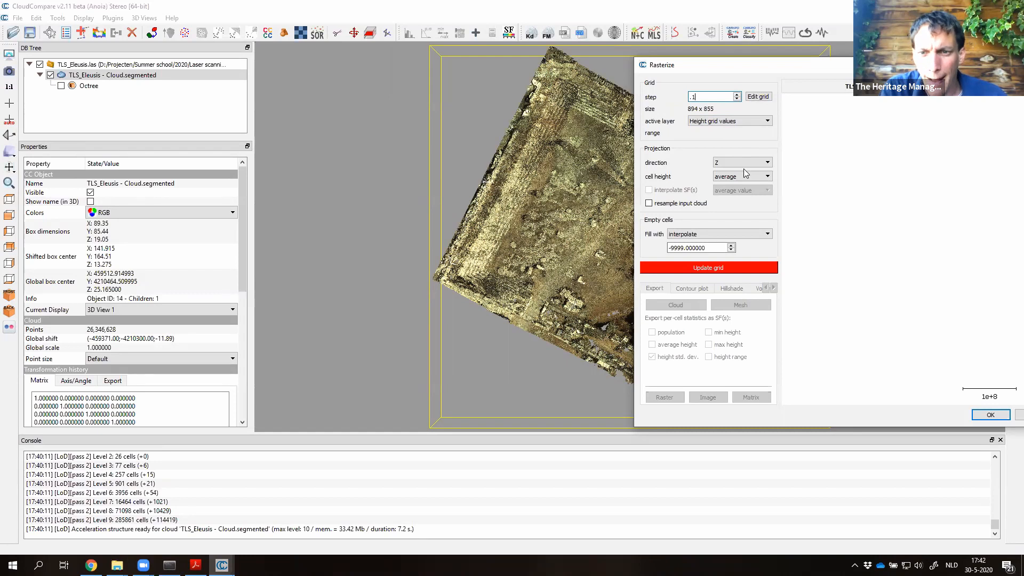
Review the active layer, projection direction and cell height options, trying RGB as the layer before returning to Height grid values.
{"action": "left_click", "coordinate": [738, 122]}
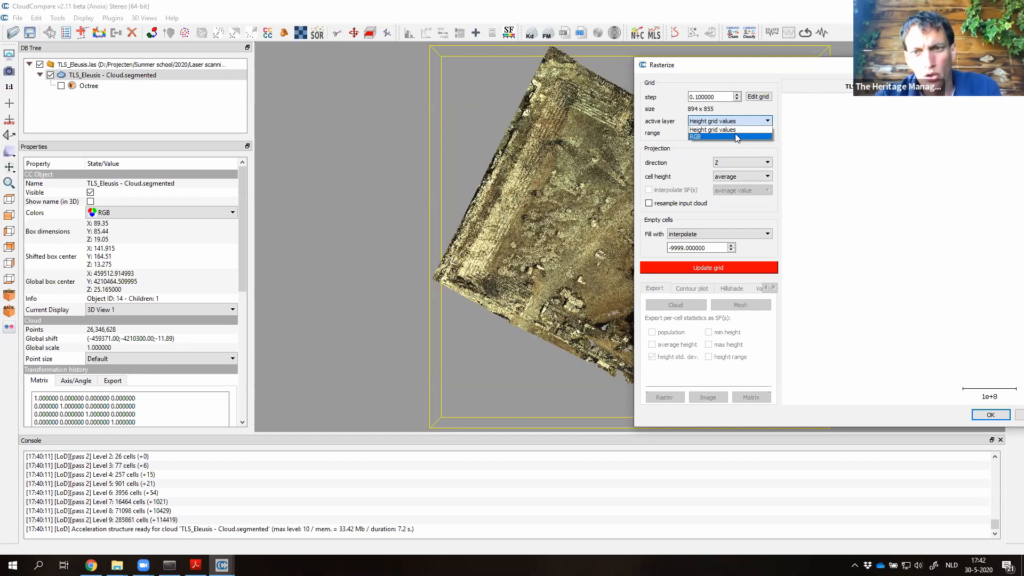
{"action": "left_click", "coordinate": [737, 137]}
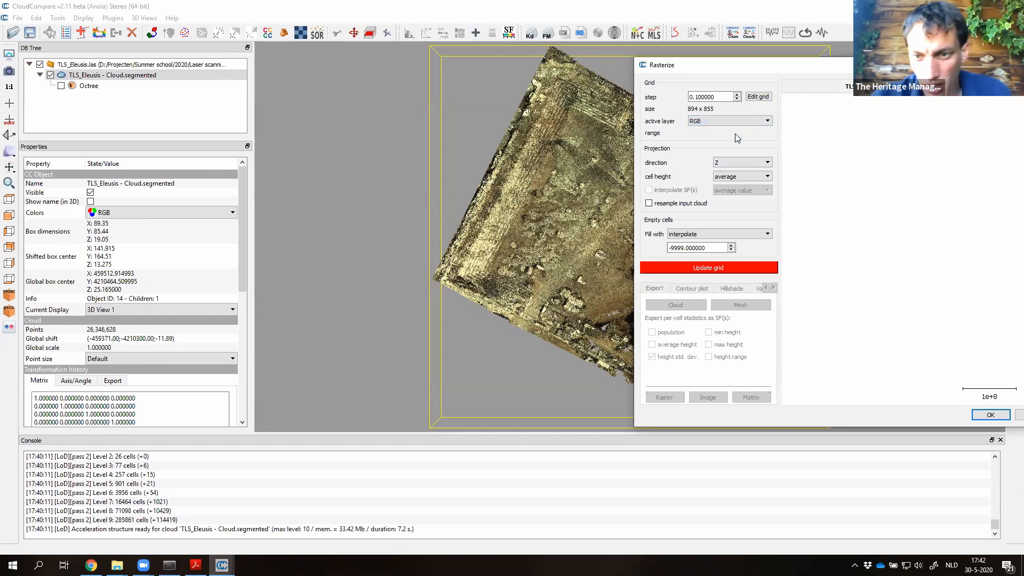
{"action": "left_click", "coordinate": [749, 163]}
{"action": "left_click", "coordinate": [749, 163]}
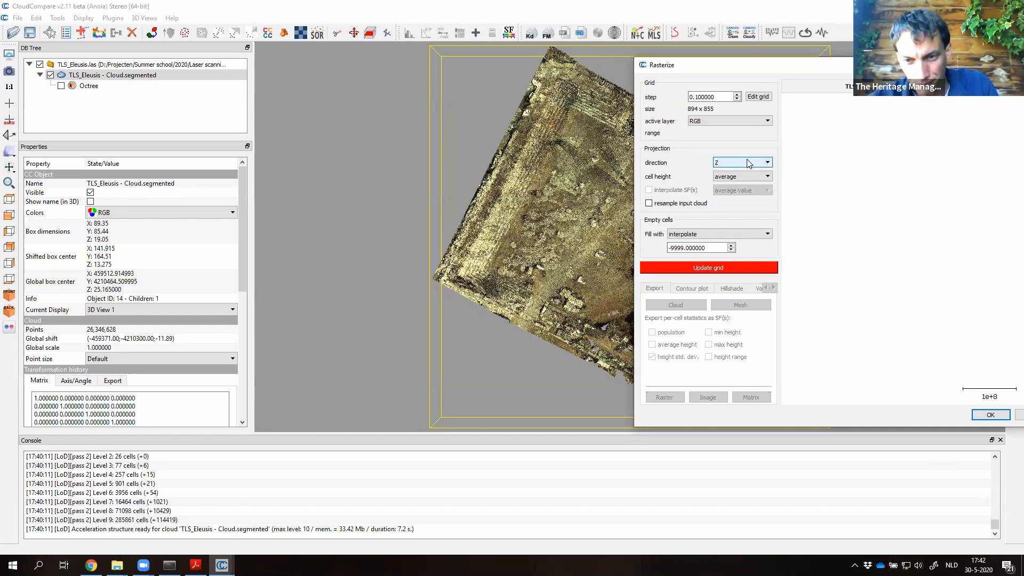
{"action": "left_click", "coordinate": [746, 177]}
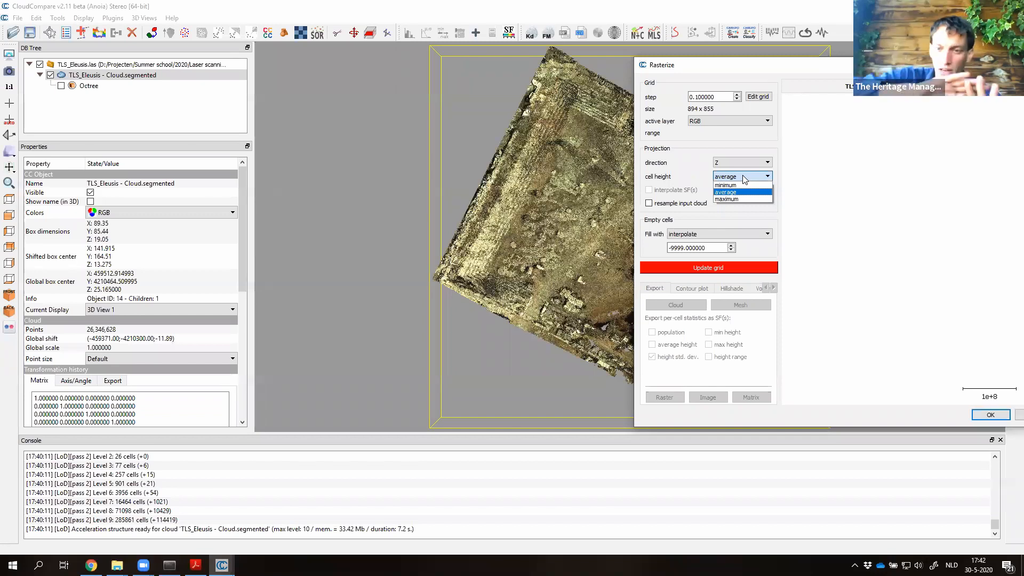
{"action": "left_click", "coordinate": [676, 179]}
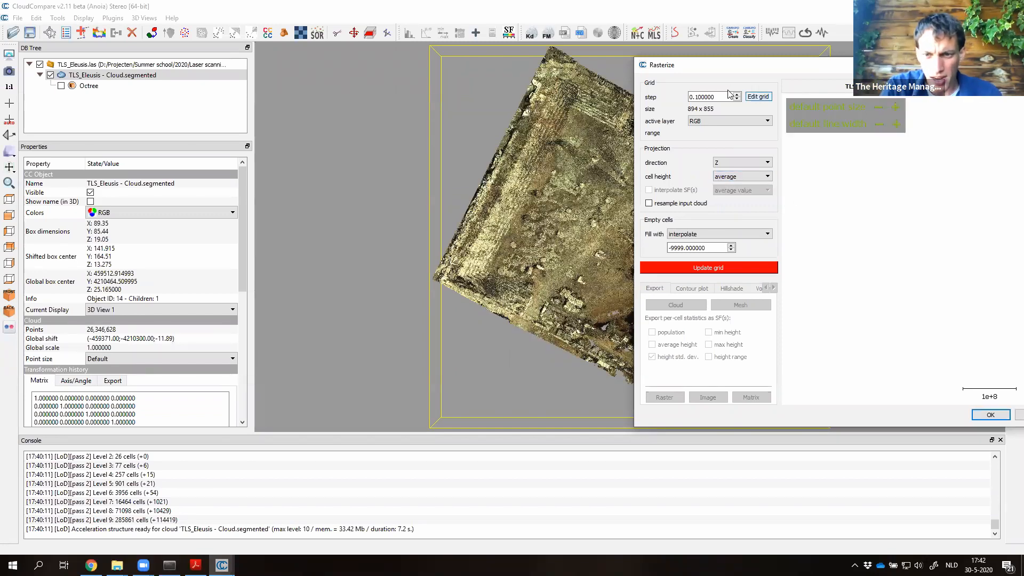
{"action": "left_click", "coordinate": [706, 122]}
{"action": "left_click", "coordinate": [705, 131]}
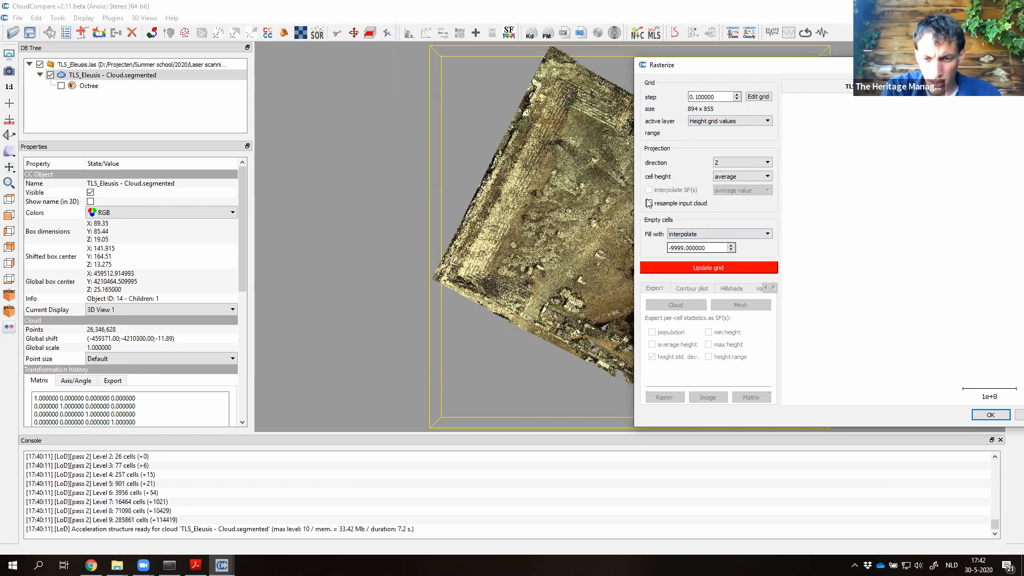
Keep interpolate as the fill for empty cells, set the empty cell value to 0, and update the raster grid.
{"action": "left_click", "coordinate": [704, 238]}
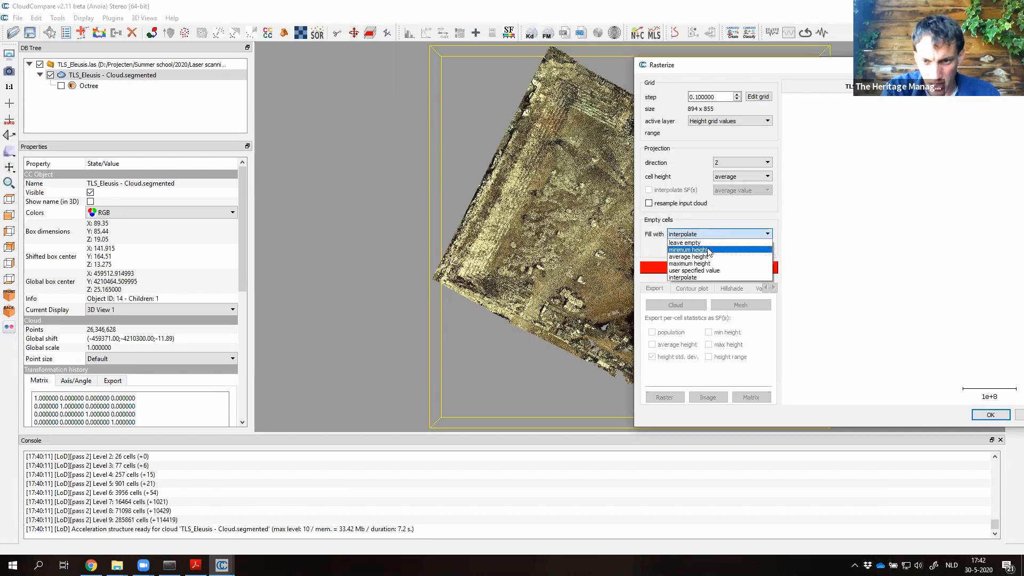
{"action": "left_click", "coordinate": [661, 248]}
{"action": "left_click_drag", "start_coordinate": [710, 247], "coordinate": [661, 249]}
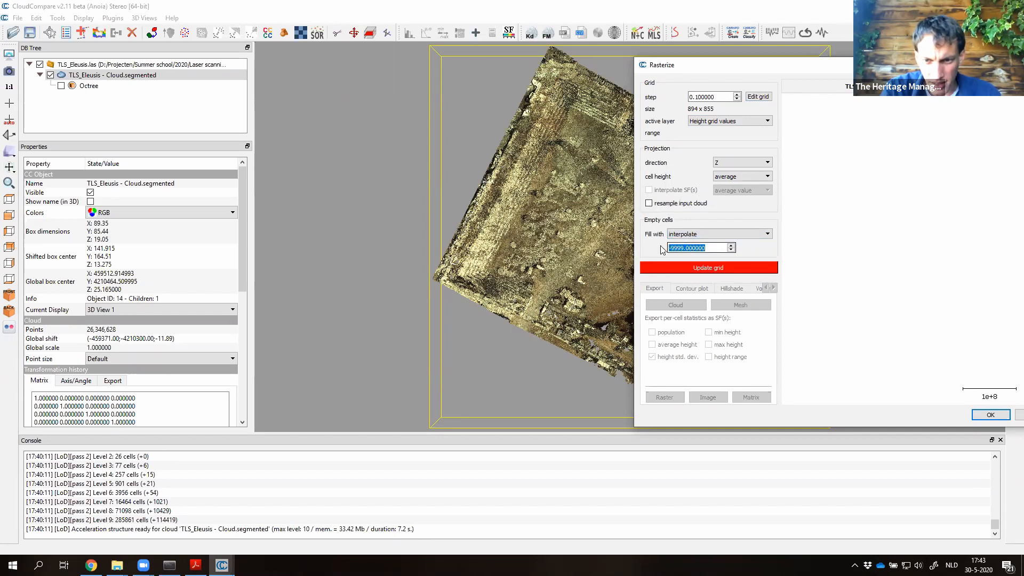
{"action": "type", "text": "0"}
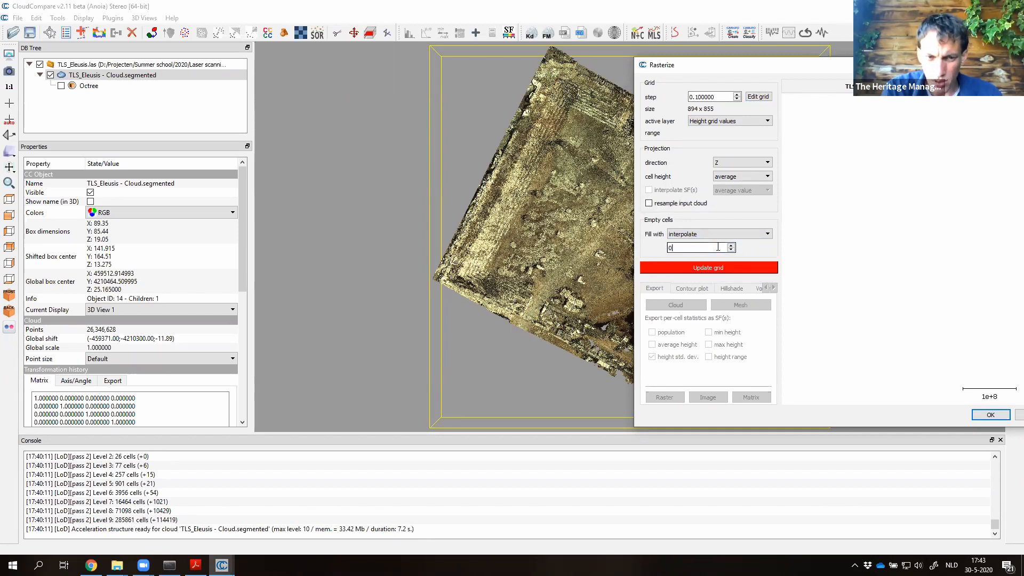
{"action": "left_click", "coordinate": [717, 268]}
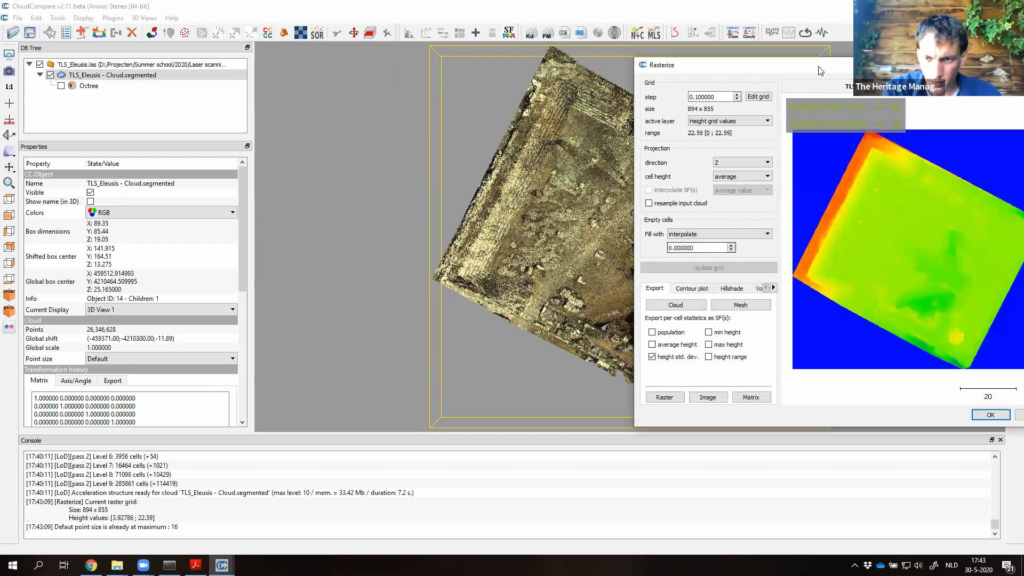
Set the Rasterize empty cells to leave empty and update the raster grid.
{"action": "left_click_drag", "start_coordinate": [818, 70], "coordinate": [677, 57]}
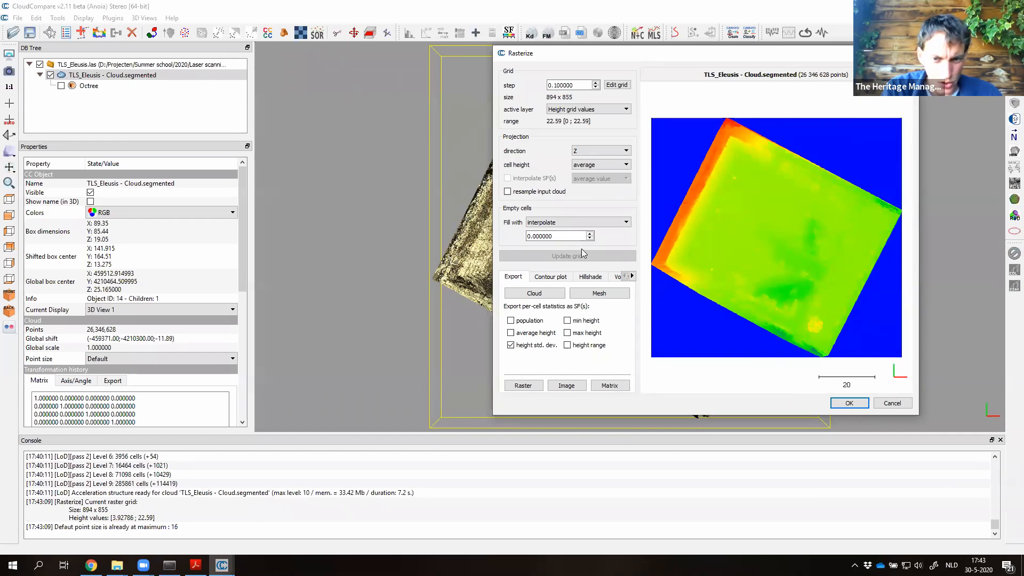
{"action": "left_click", "coordinate": [574, 222]}
{"action": "left_click", "coordinate": [550, 226]}
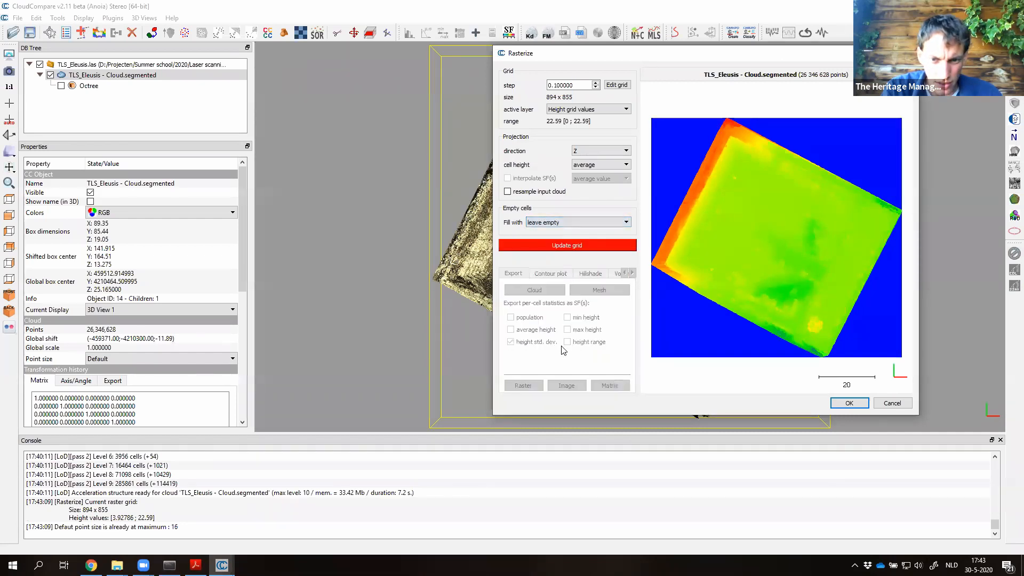
{"action": "left_click", "coordinate": [571, 247]}
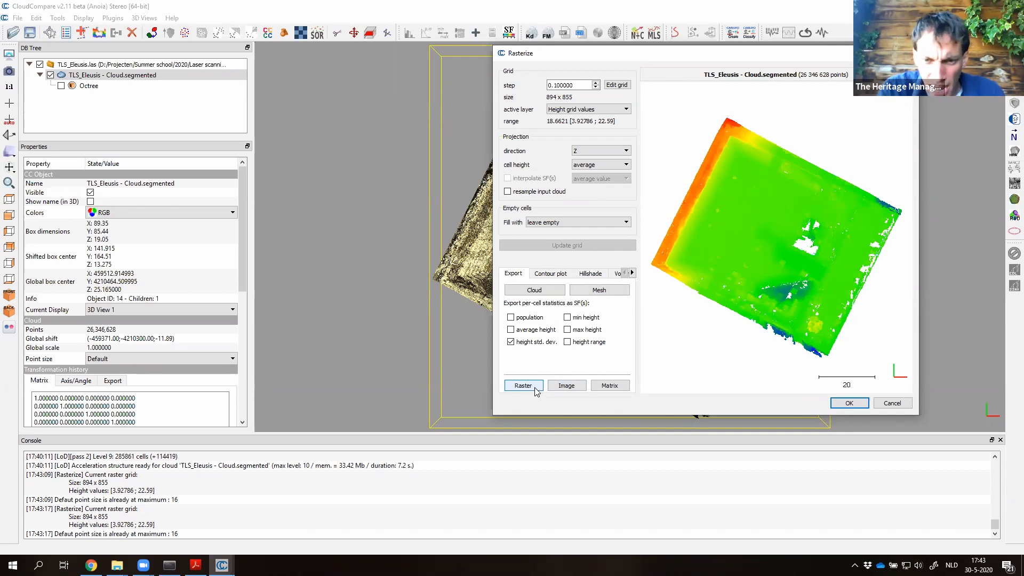
Generate a hillshade of the height grid with sun zenith 45 deg. and sun azimuth 315 deg., and examine its relief.
{"action": "left_click", "coordinate": [586, 275]}
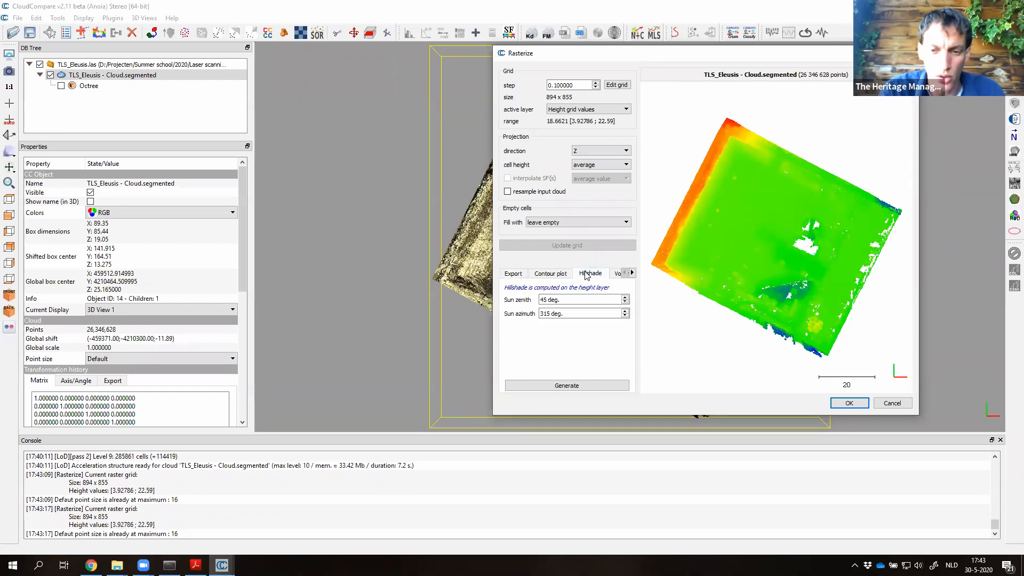
{"action": "left_click", "coordinate": [540, 386]}
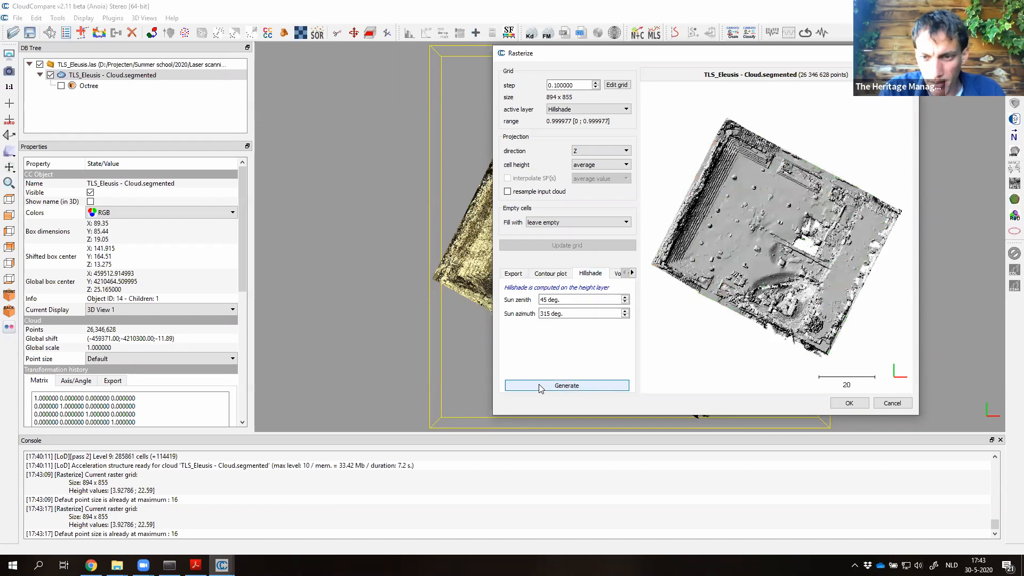
{"action": "scroll", "coordinate": [741, 250], "scroll_direction": "up", "scroll_amount": 5}
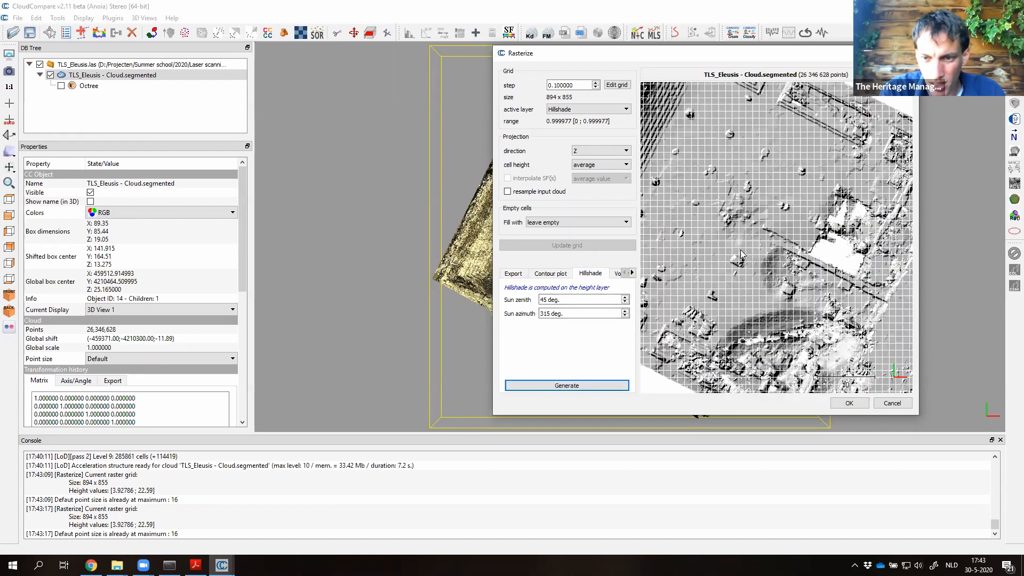
{"action": "scroll", "coordinate": [740, 251], "scroll_direction": "down", "scroll_amount": 5}
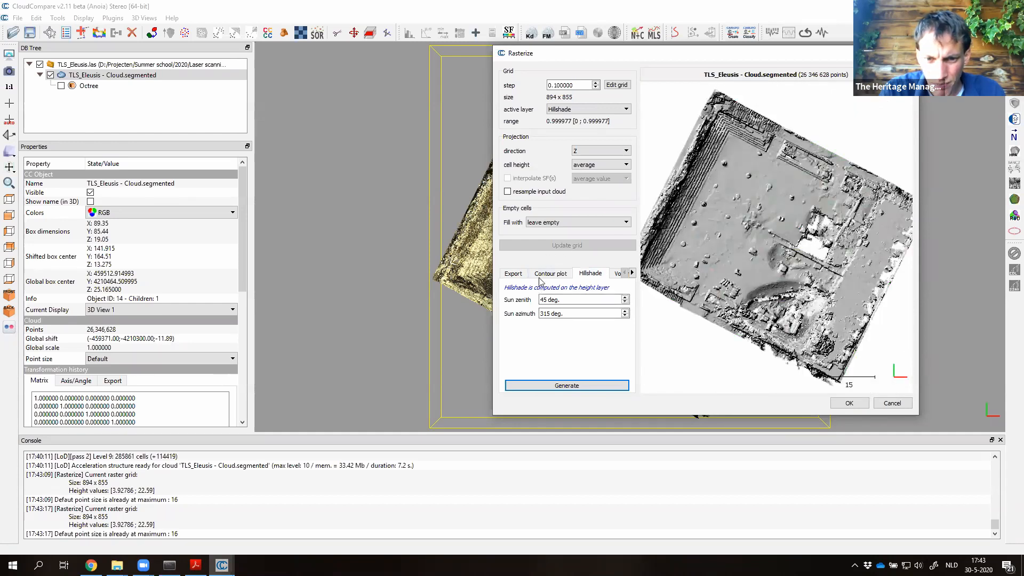
Change the raster's active layer to RGB, update the grid and examine the coloured raster up close.
{"action": "left_click", "coordinate": [515, 274]}
{"action": "left_click", "coordinate": [591, 111]}
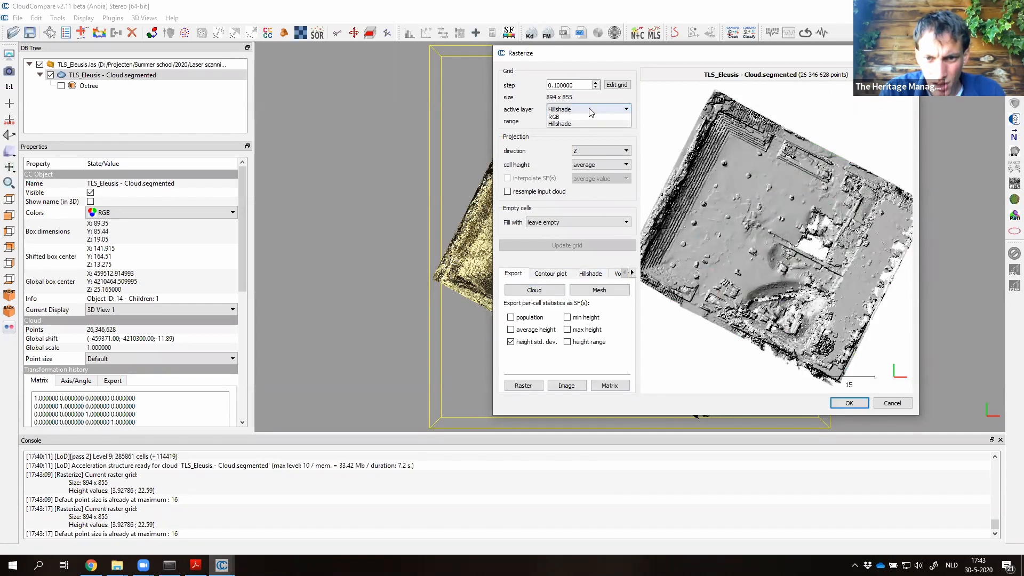
{"action": "left_click", "coordinate": [569, 125]}
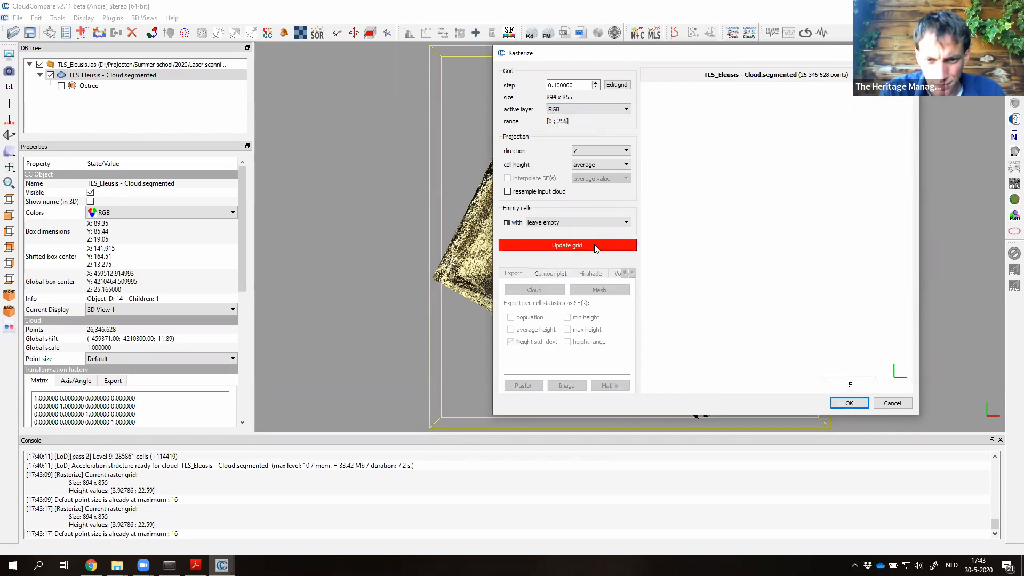
{"action": "left_click", "coordinate": [596, 248]}
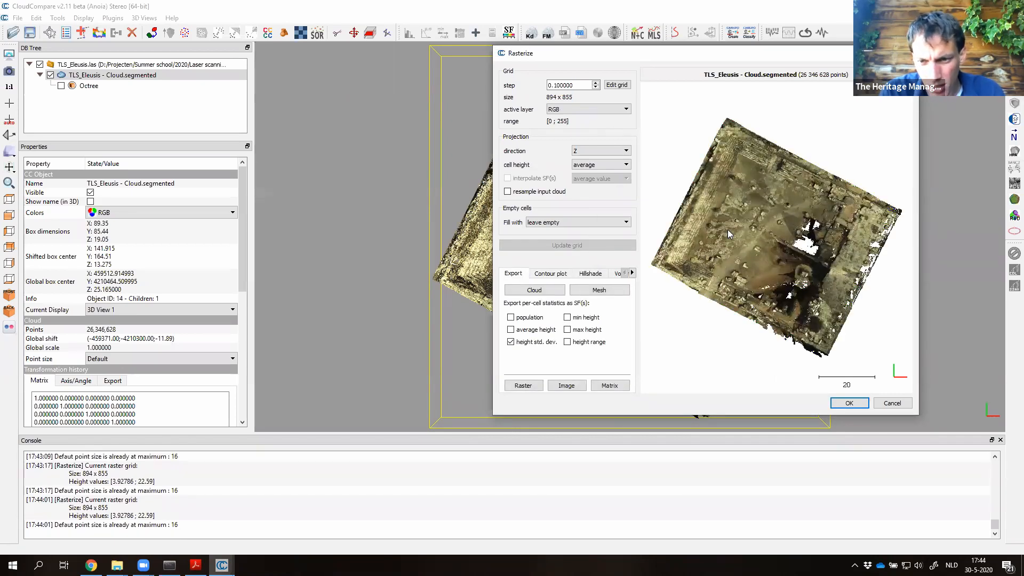
{"action": "scroll", "coordinate": [729, 233], "scroll_direction": "up", "scroll_amount": 5}
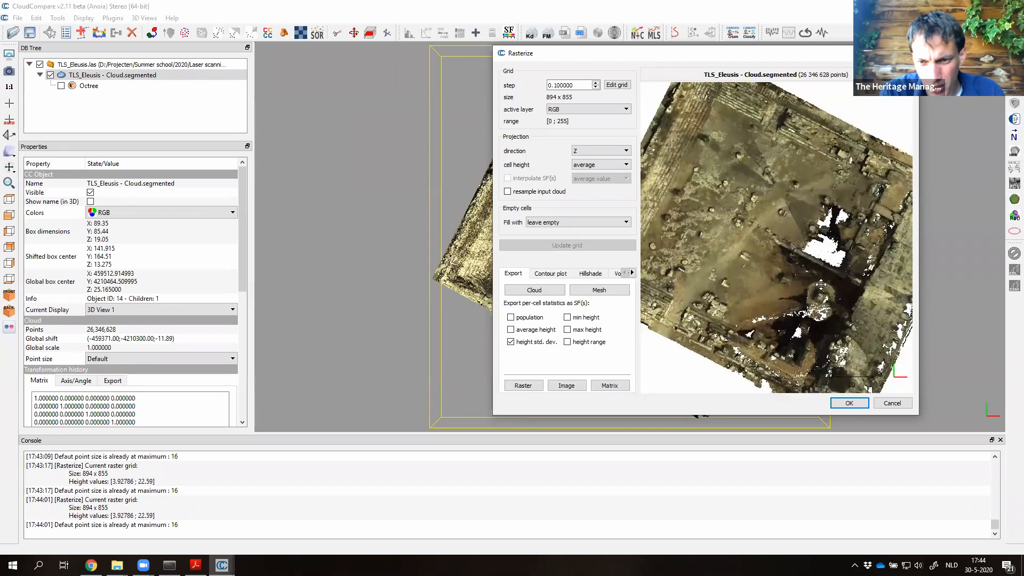
{"action": "scroll", "coordinate": [822, 284], "scroll_direction": "up", "scroll_amount": 3}
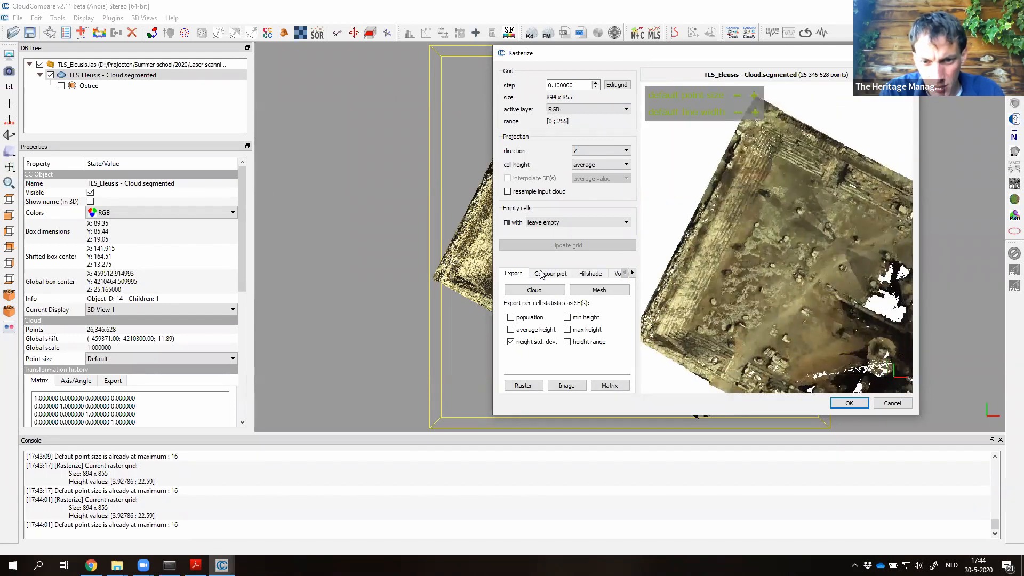
Try to generate a contour plot from the RGB layer with start value 0 and step 1.
{"action": "left_click", "coordinate": [556, 275]}
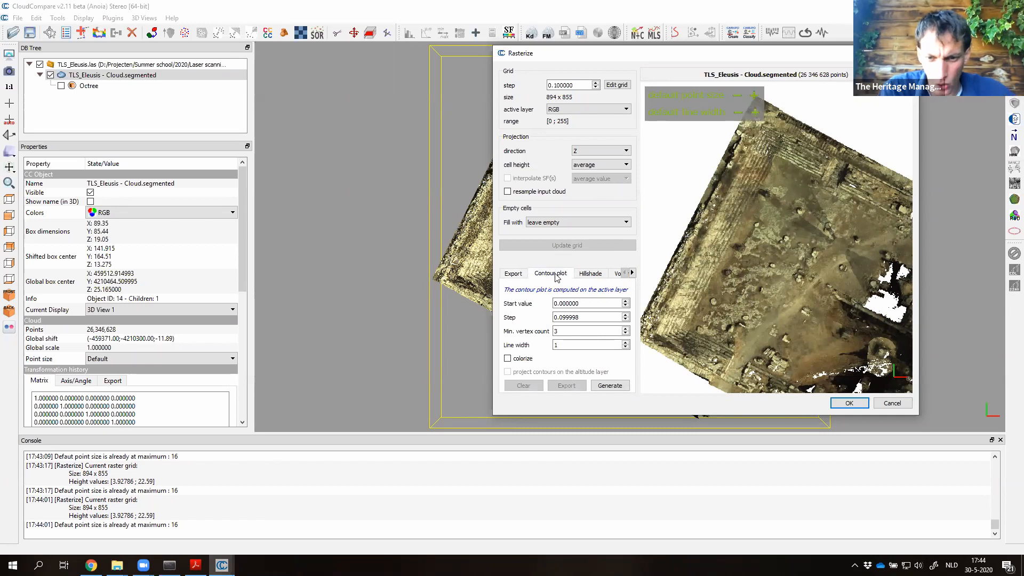
{"action": "left_click_drag", "start_coordinate": [583, 303], "coordinate": [519, 300]}
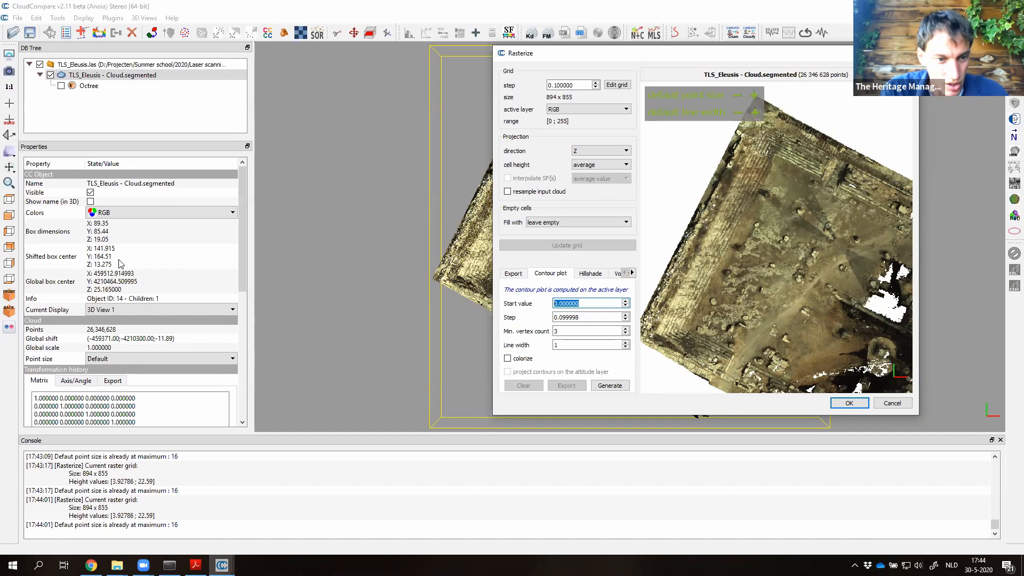
{"action": "type", "text": "10"}
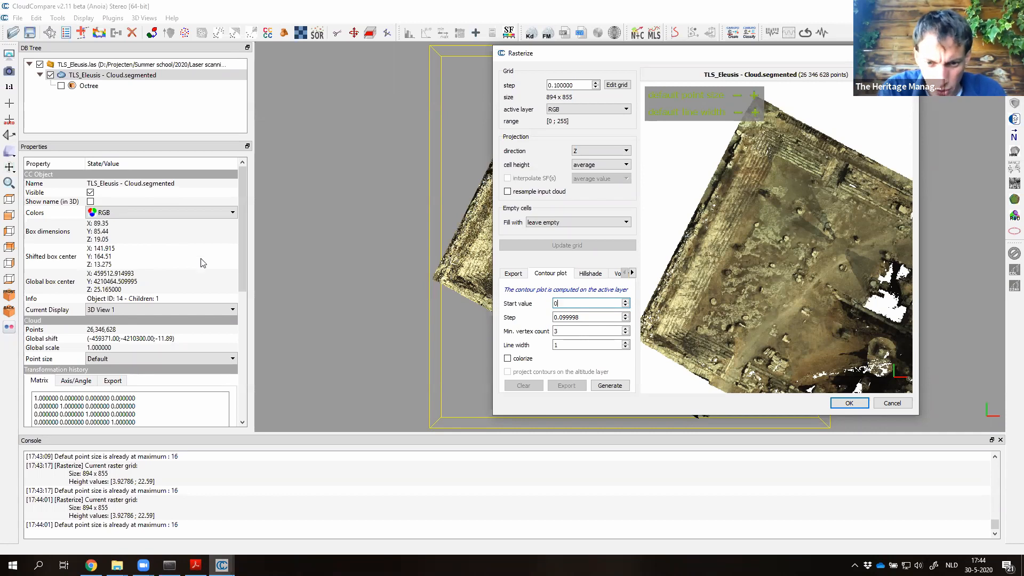
{"action": "double_click", "coordinate": [568, 317]}
{"action": "left_click_drag", "start_coordinate": [506, 315], "coordinate": [491, 317]}
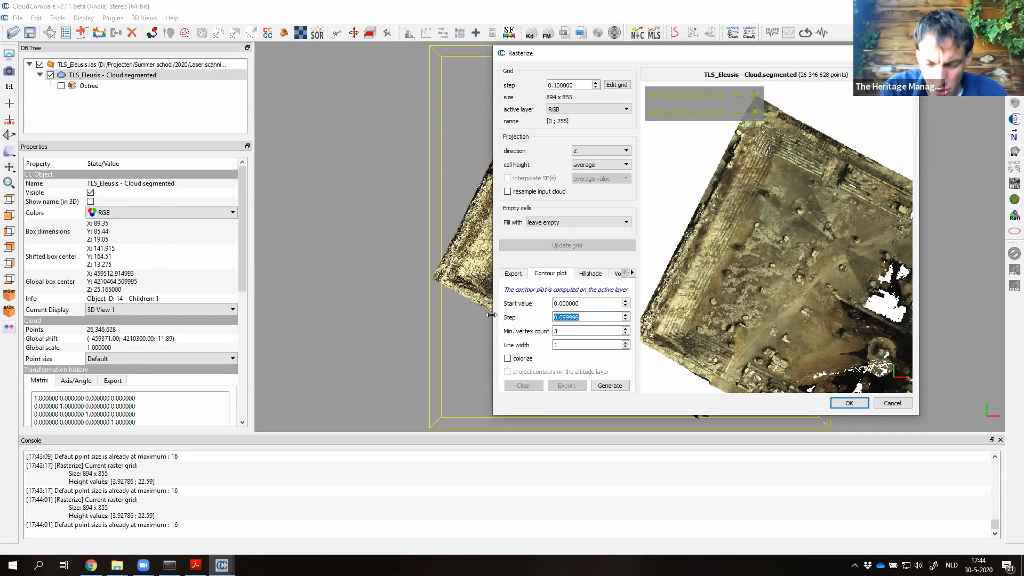
{"action": "type", "text": "1"}
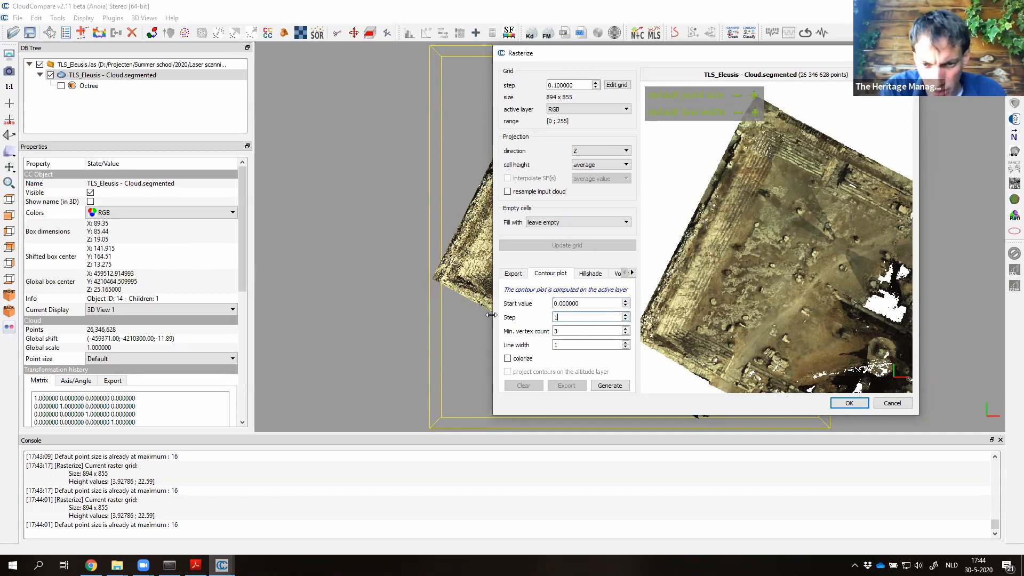
{"action": "left_click", "coordinate": [604, 389]}
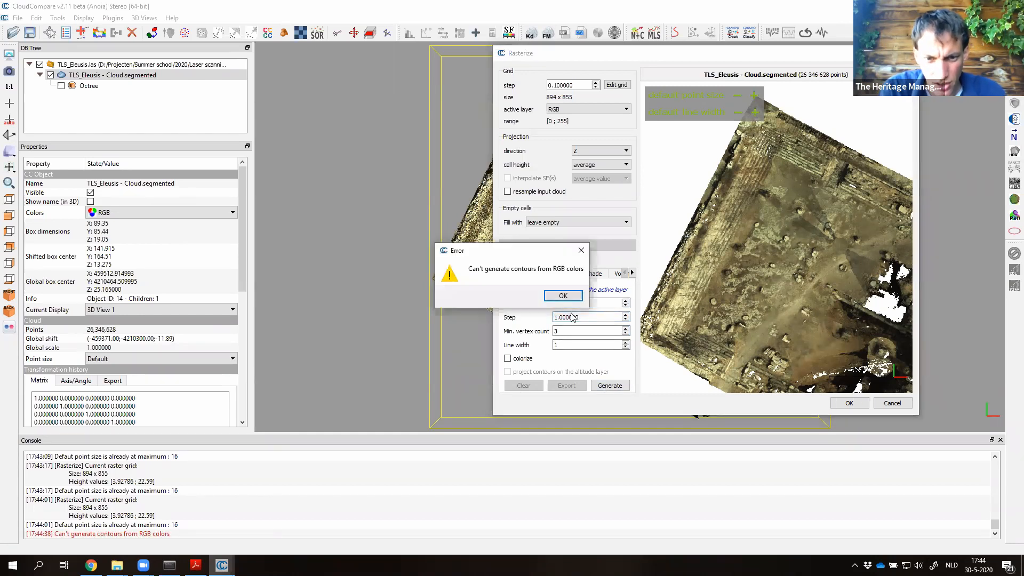
{"action": "left_click", "coordinate": [562, 295]}
Switch the active layer to Height grid values, generate its contour plot and widen the Rasterize window for a larger preview.
{"action": "left_click", "coordinate": [565, 111]}
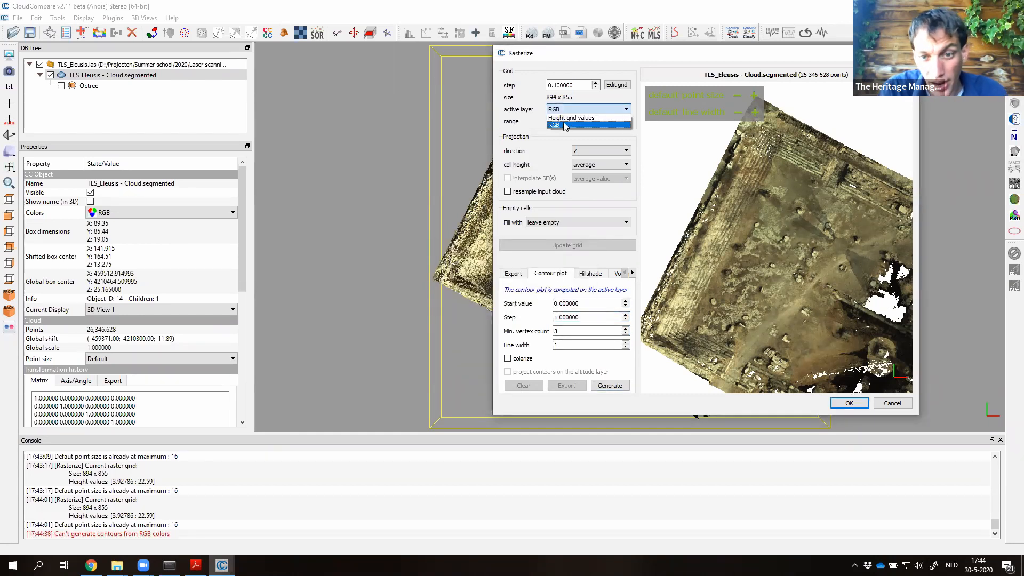
{"action": "left_click", "coordinate": [567, 122]}
{"action": "left_click", "coordinate": [615, 387]}
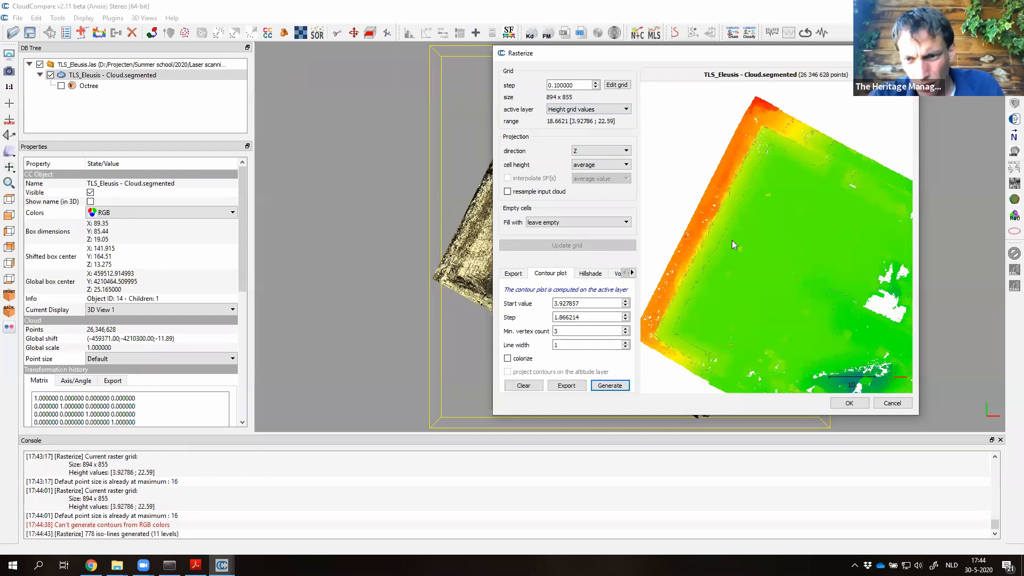
{"action": "left_click_drag", "start_coordinate": [717, 62], "coordinate": [496, 58]}
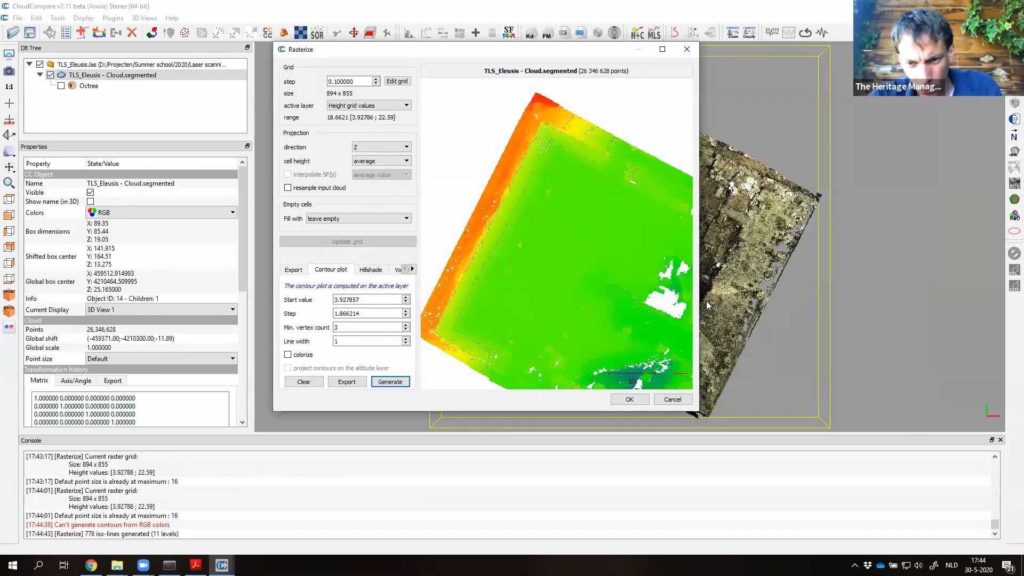
{"action": "left_click_drag", "start_coordinate": [699, 301], "coordinate": [938, 299]}
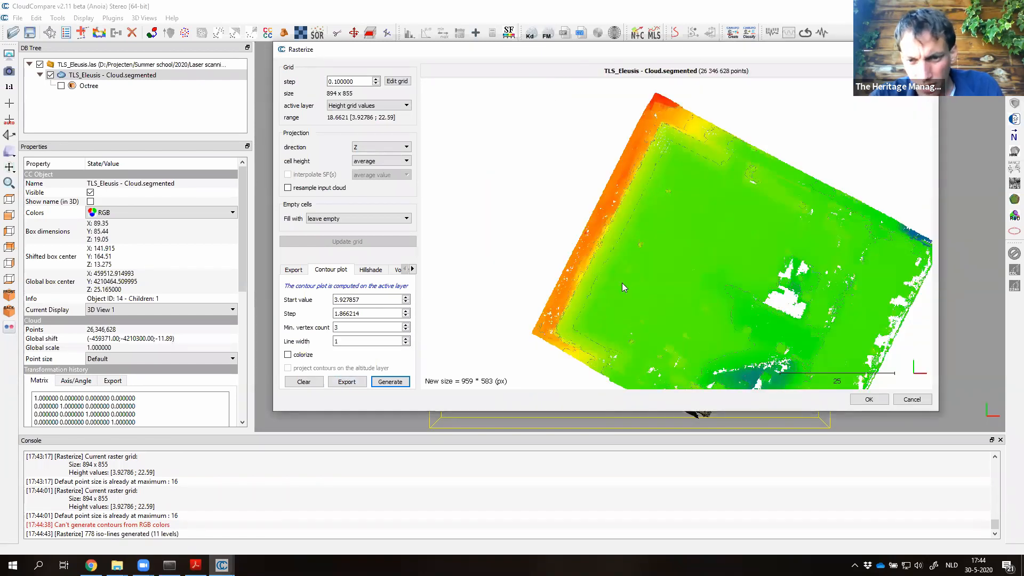
Examine the contour lines up close, regenerate the contour plot and export the lines to the DB tree.
{"action": "scroll", "coordinate": [622, 283], "scroll_direction": "up", "scroll_amount": 5}
{"action": "scroll", "coordinate": [624, 284], "scroll_direction": "up", "scroll_amount": 8}
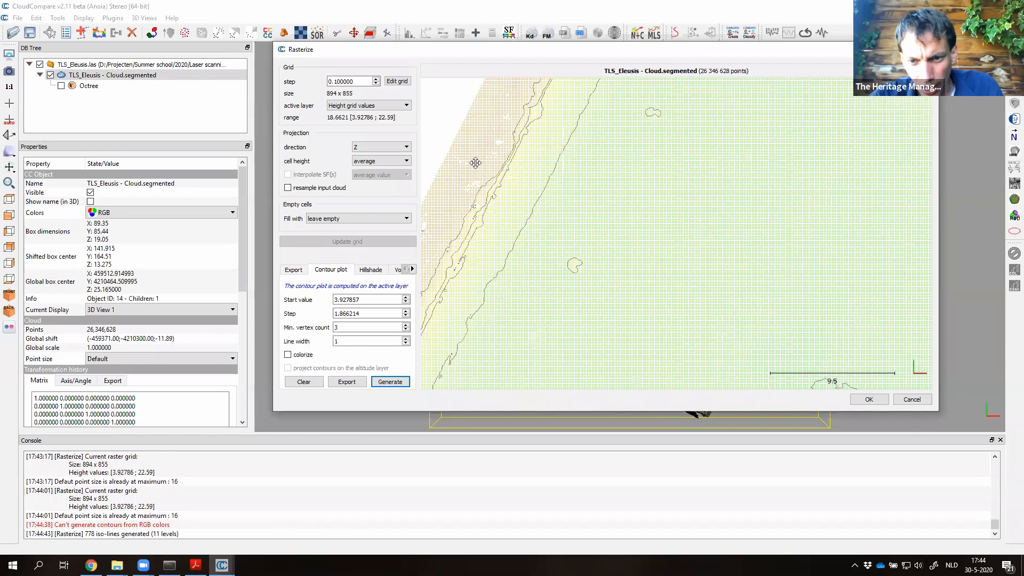
{"action": "right_click_drag", "start_coordinate": [665, 260], "coordinate": [519, 144]}
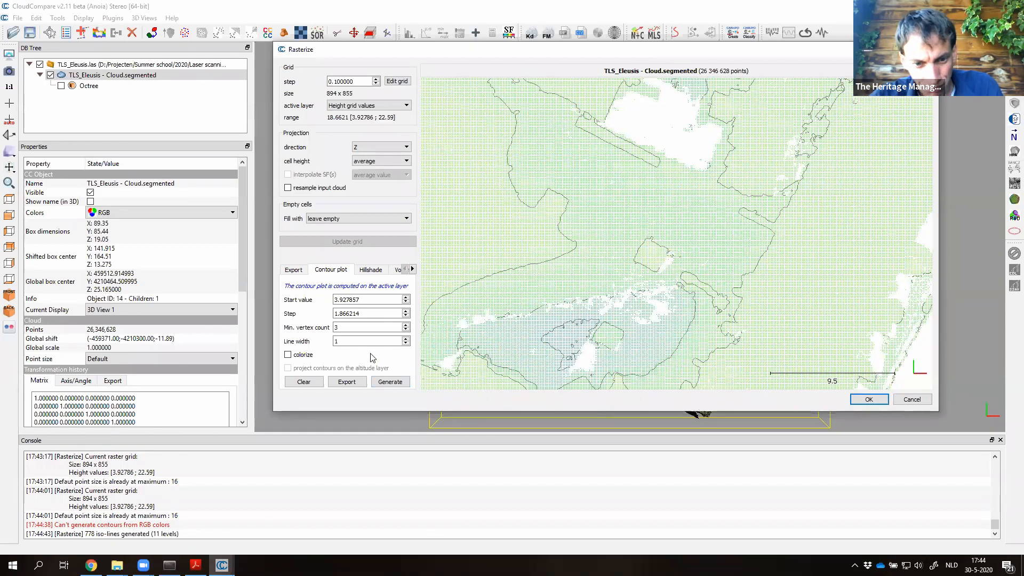
{"action": "left_click", "coordinate": [386, 382]}
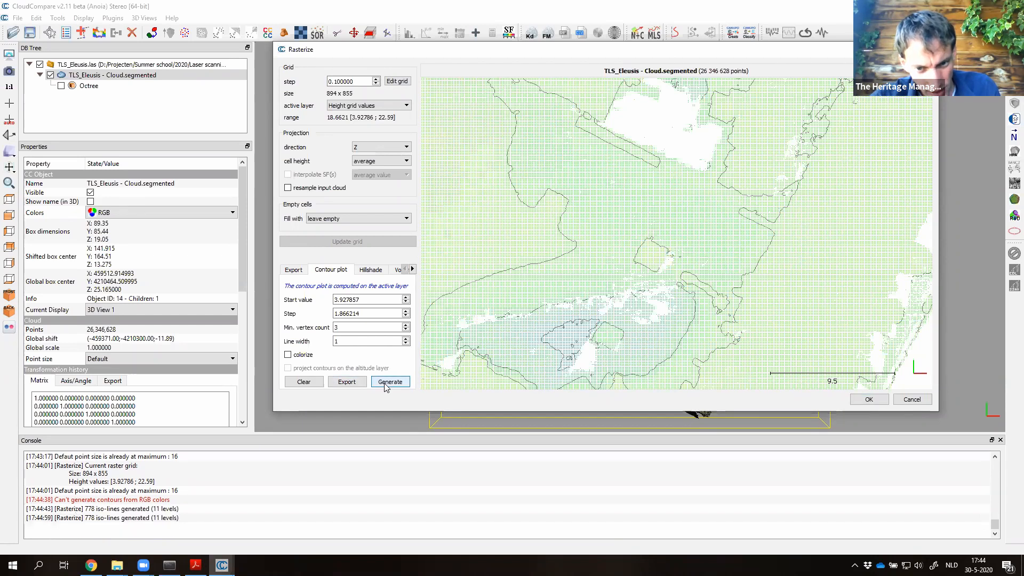
{"action": "left_click", "coordinate": [347, 382]}
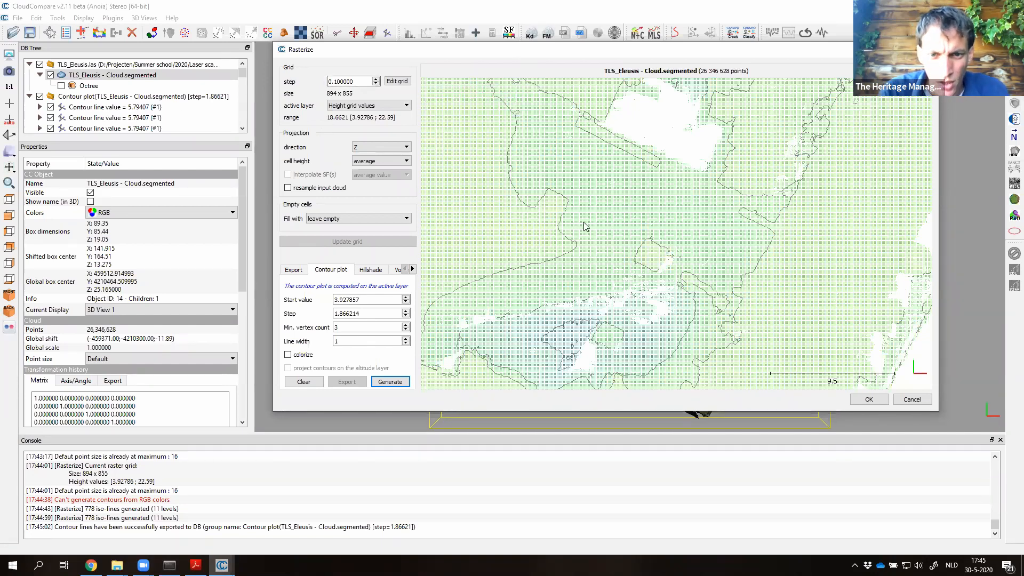
{"action": "scroll", "coordinate": [534, 226], "scroll_direction": "down", "scroll_amount": 5}
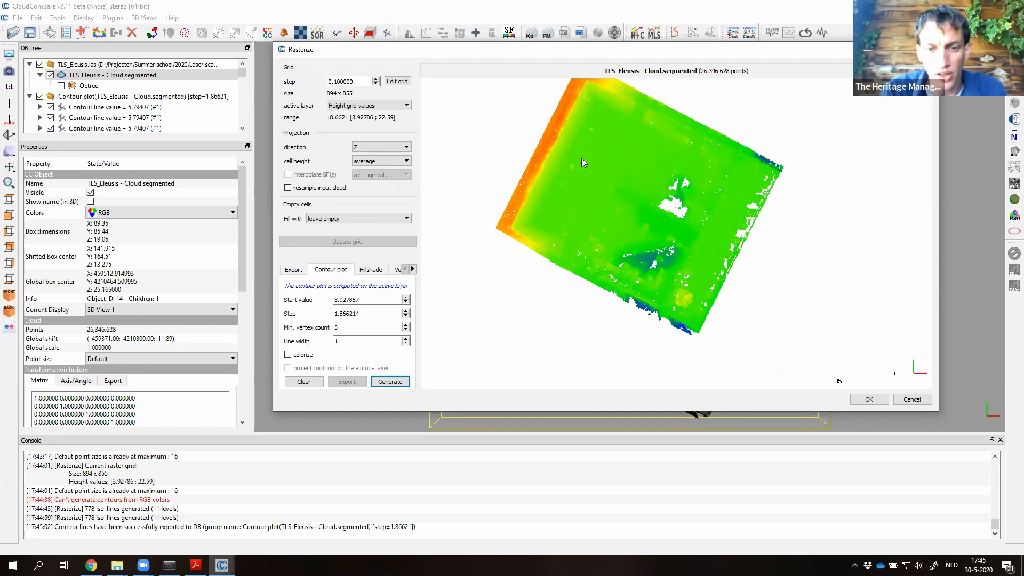
Consult the Estimation of volumes slide in Adobe Acrobat Reader, and open Compute 2.5D volume for the segmented Eleusis cloud in CloudCompare.
{"action": "key", "text": "alt+Tab"}
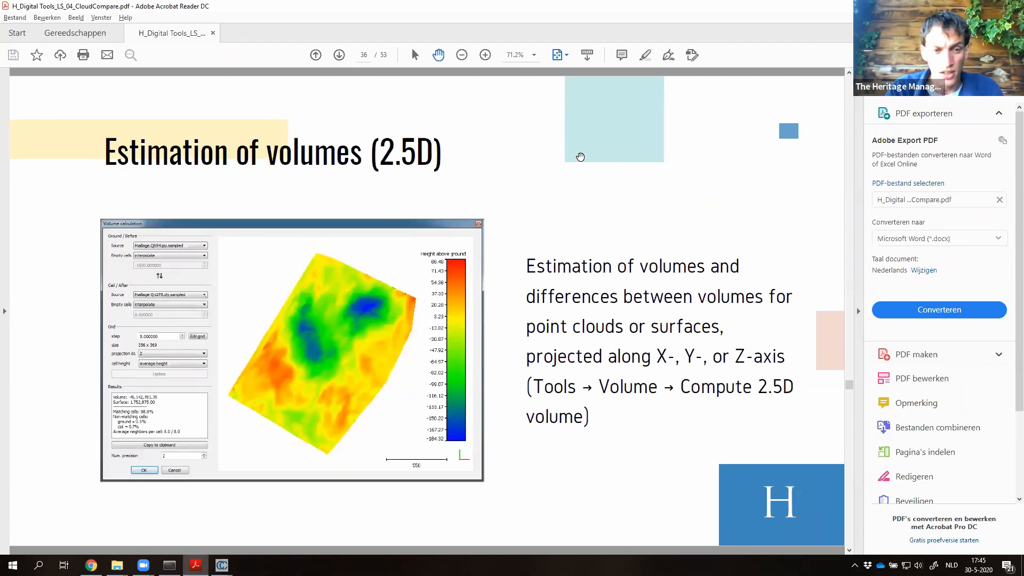
{"action": "key", "text": "alt+Tab"}
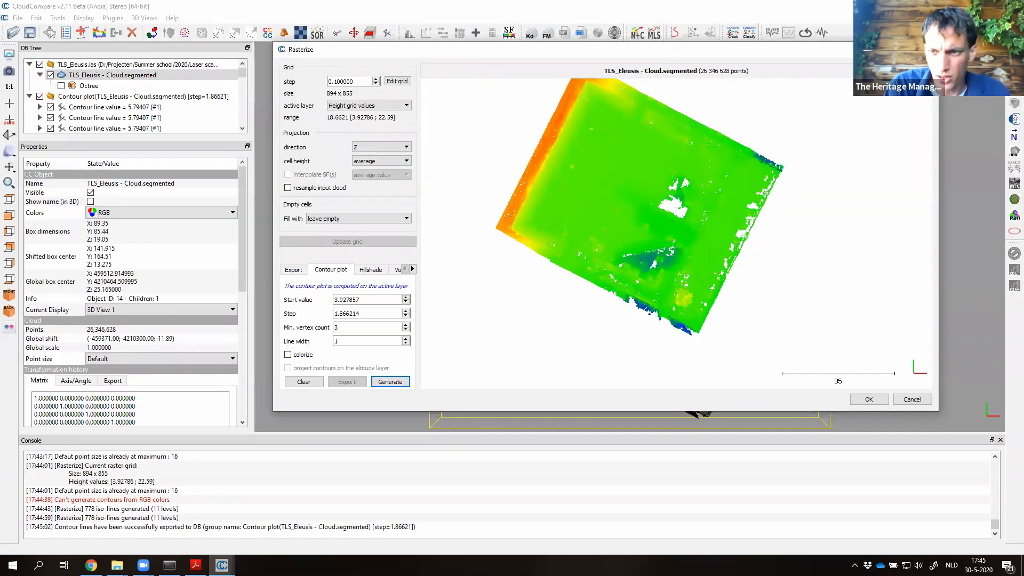
{"action": "key", "text": "Escape"}
{"action": "left_click", "coordinate": [85, 18]}
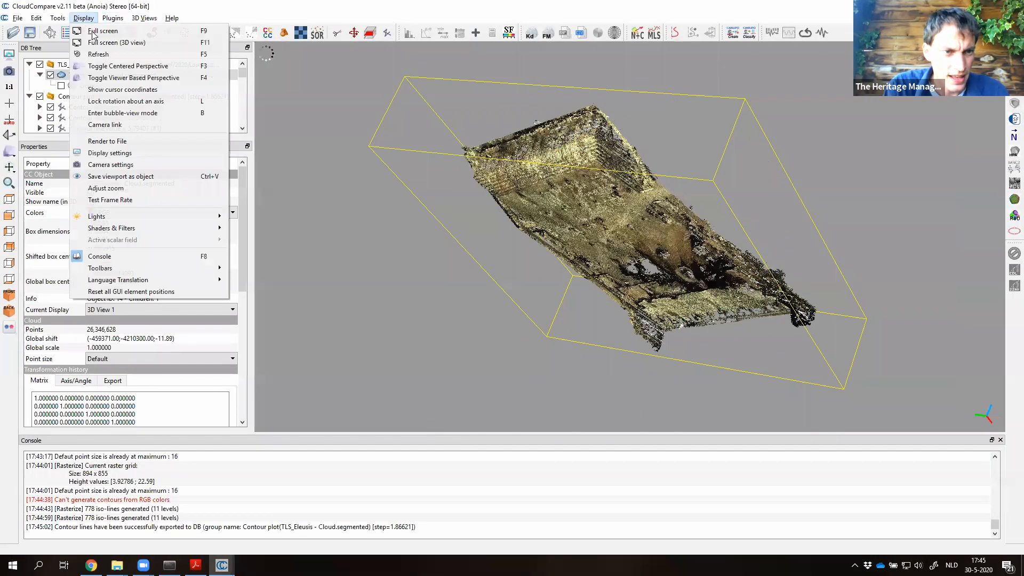
{"action": "mouse_move", "coordinate": [57, 17]}
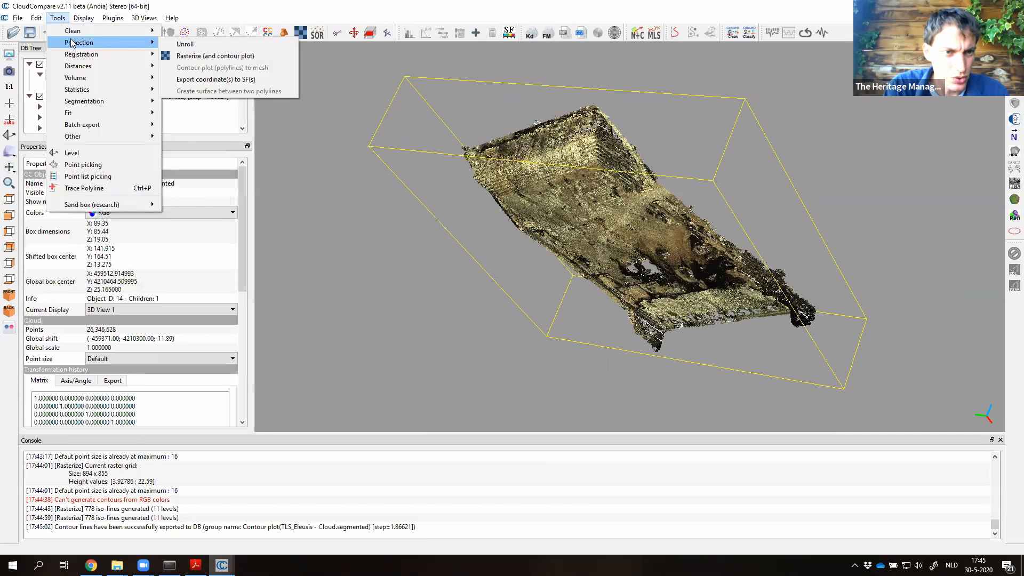
{"action": "mouse_move", "coordinate": [81, 78]}
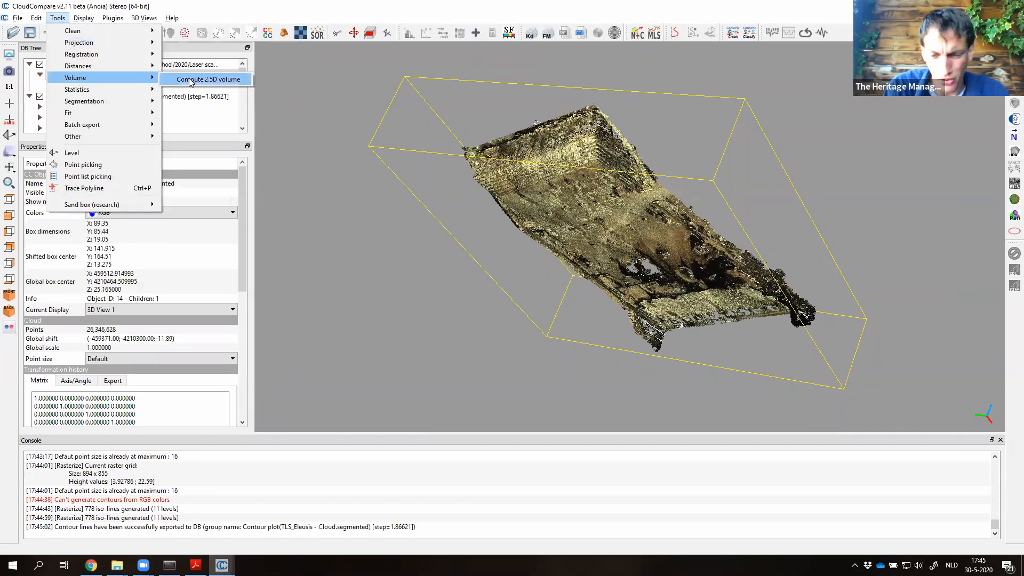
{"action": "left_click", "coordinate": [189, 81]}
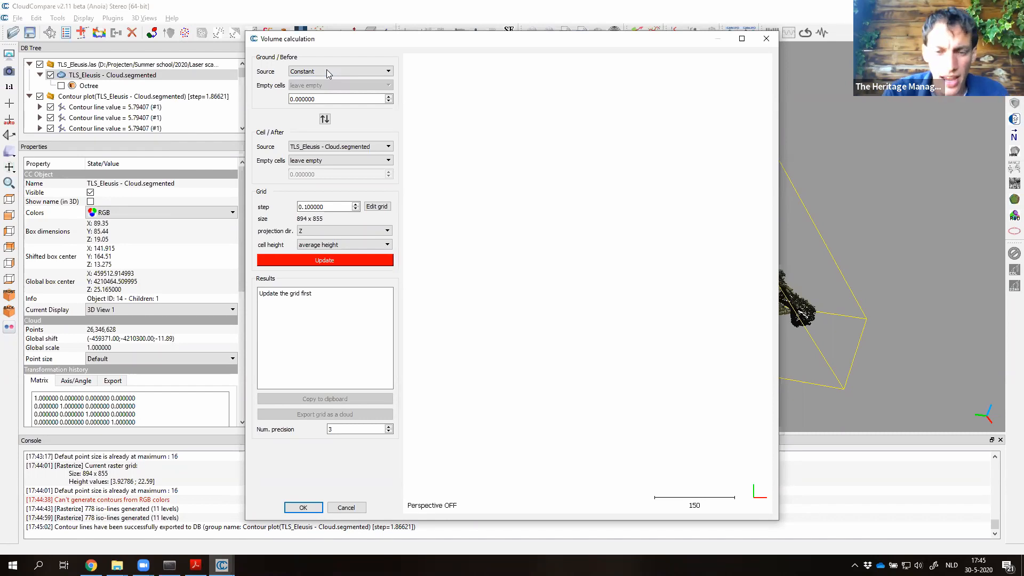
{"action": "left_click_drag", "start_coordinate": [439, 38], "coordinate": [58, 94]}
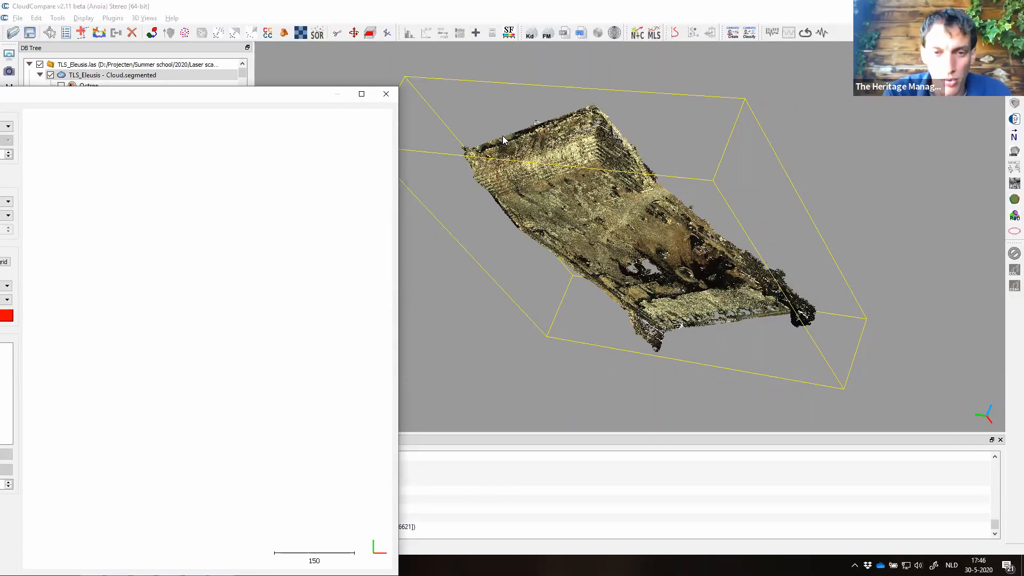
{"action": "left_click_drag", "start_coordinate": [287, 101], "coordinate": [572, 70]}
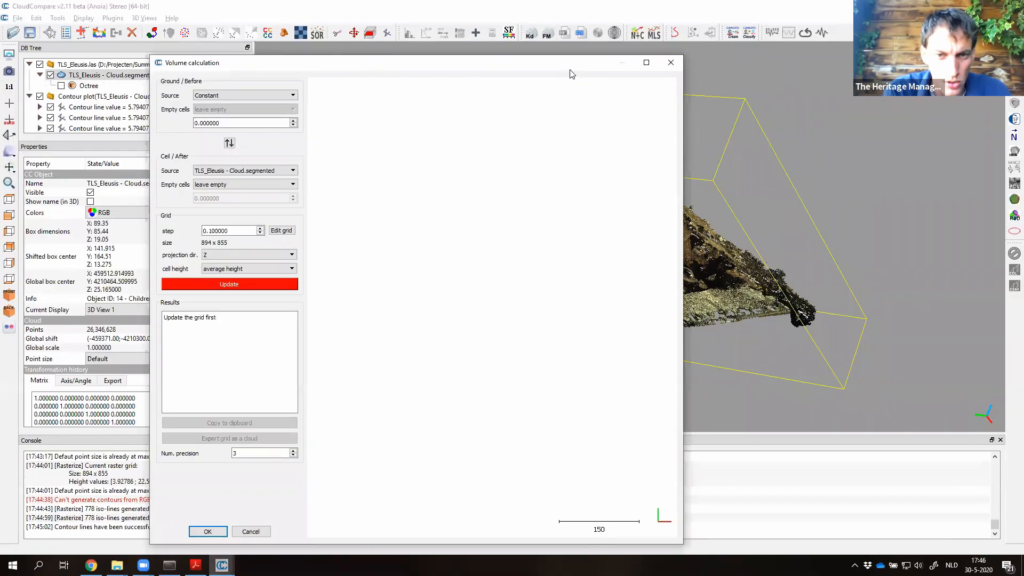
Consult the Cloud-cloud distances (C2C) slide in Adobe Acrobat Reader, and return to CloudCompare.
{"action": "left_click", "coordinate": [196, 565]}
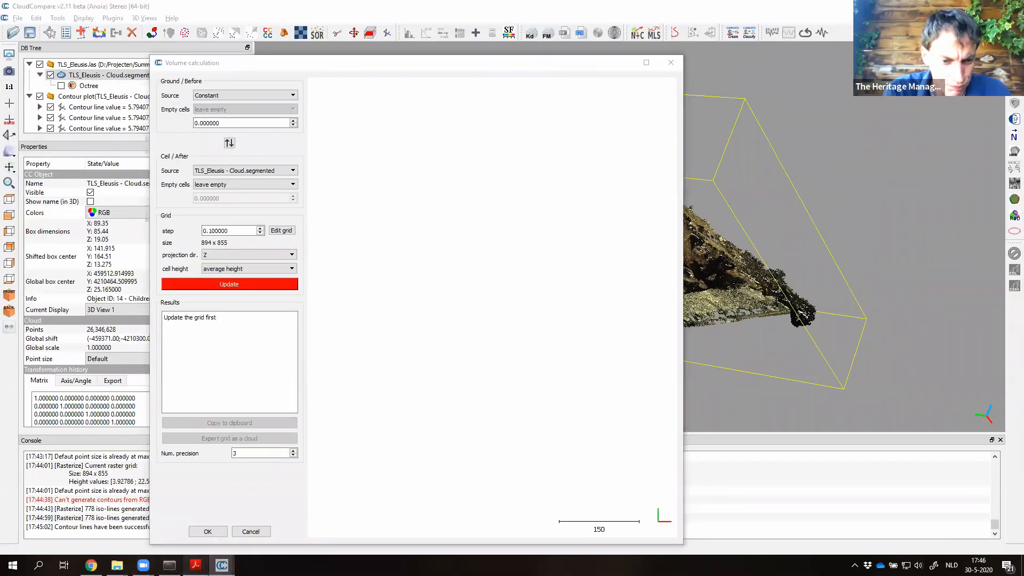
{"action": "key", "text": "Right"}
{"action": "key", "text": "Right"}
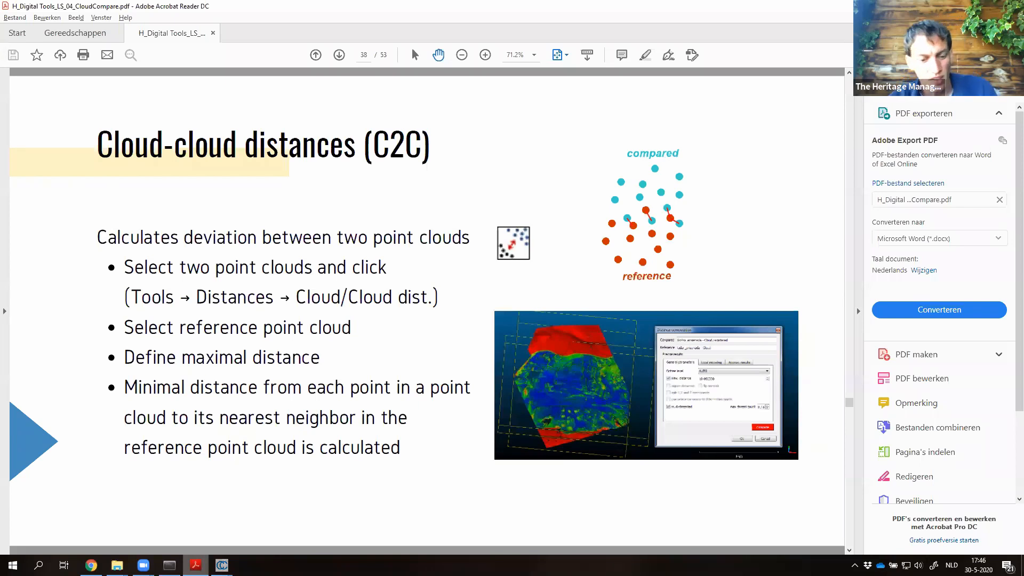
{"action": "key", "text": "alt"}
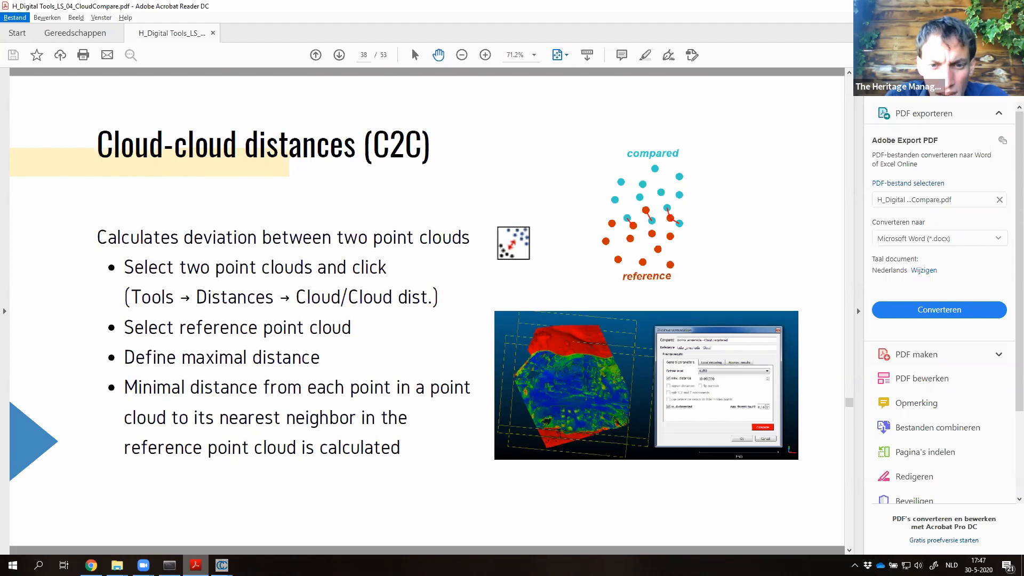
{"action": "key", "text": "alt+Tab"}
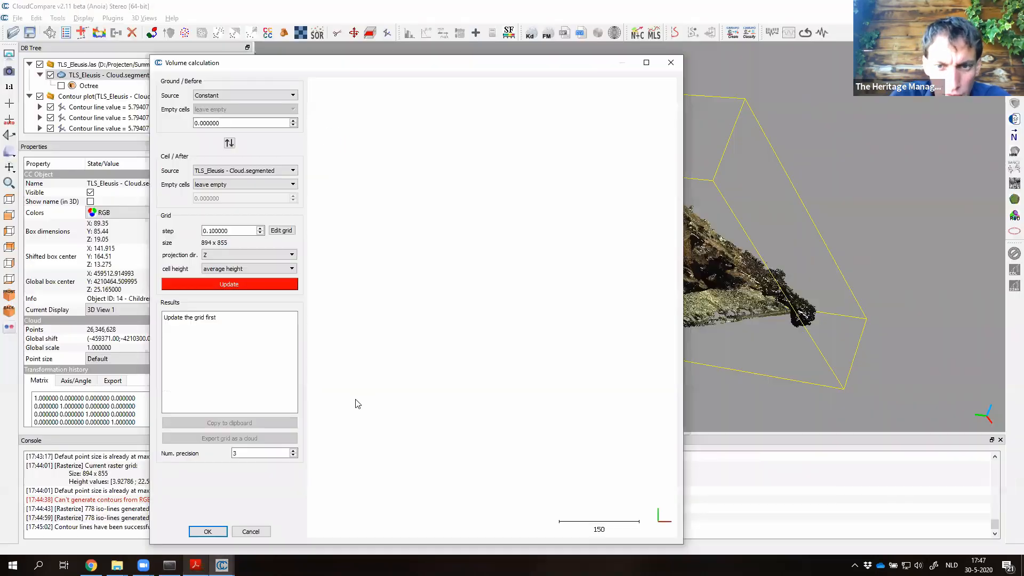
Close the Volume calculation window without computing, and delete the exported contour plot group from the DB tree.
{"action": "left_click", "coordinate": [676, 67]}
{"action": "left_click", "coordinate": [134, 97]}
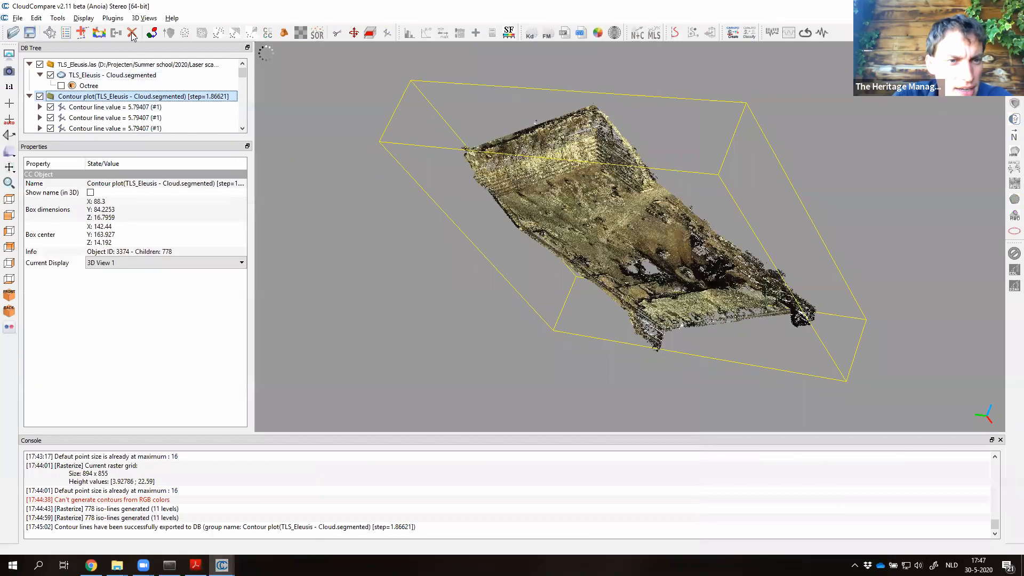
{"action": "left_click", "coordinate": [133, 33]}
Subsample the segmented Eleusis cloud with the Random method, keeping 1000000 remaining points.
{"action": "left_click_drag", "start_coordinate": [488, 197], "coordinate": [449, 340]}
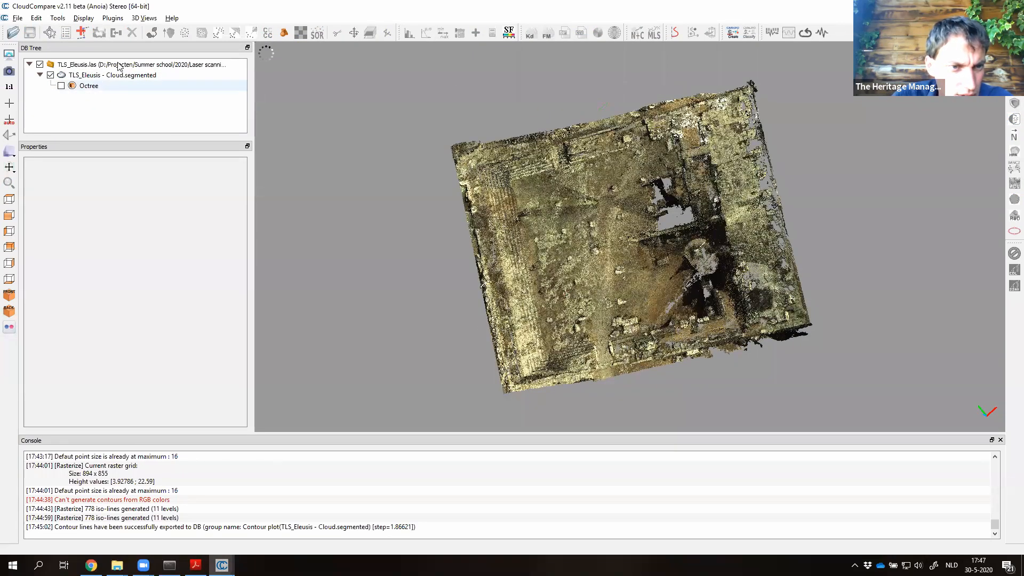
{"action": "left_click", "coordinate": [120, 75]}
{"action": "left_click", "coordinate": [186, 33]}
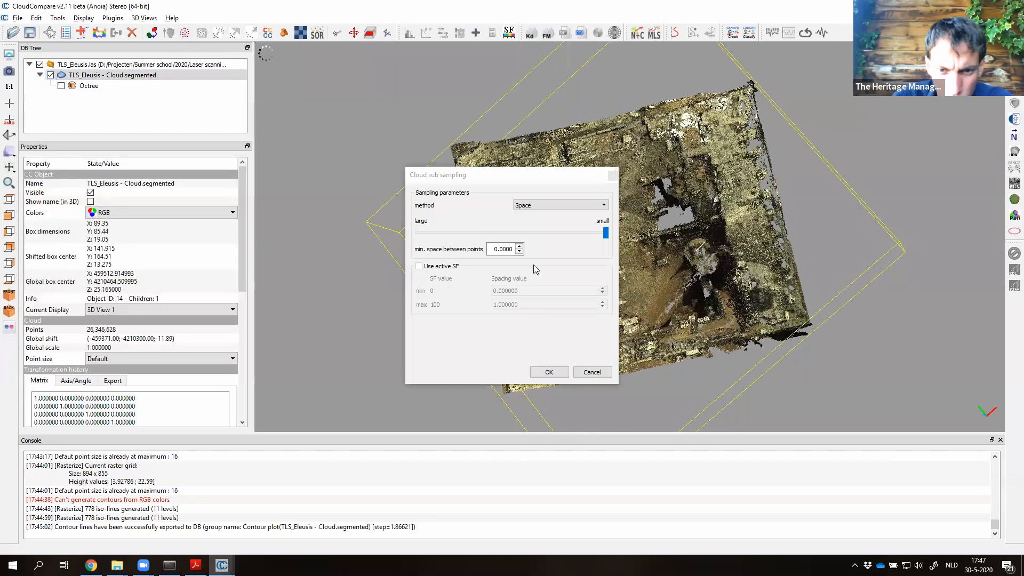
{"action": "left_click", "coordinate": [528, 206]}
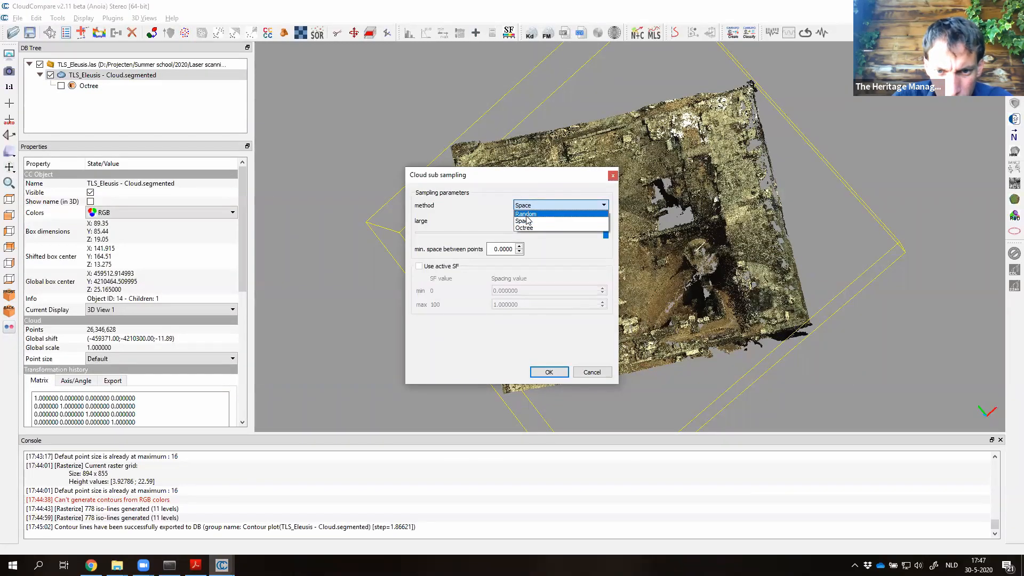
{"action": "left_click", "coordinate": [526, 214]}
{"action": "double_click", "coordinate": [474, 249]}
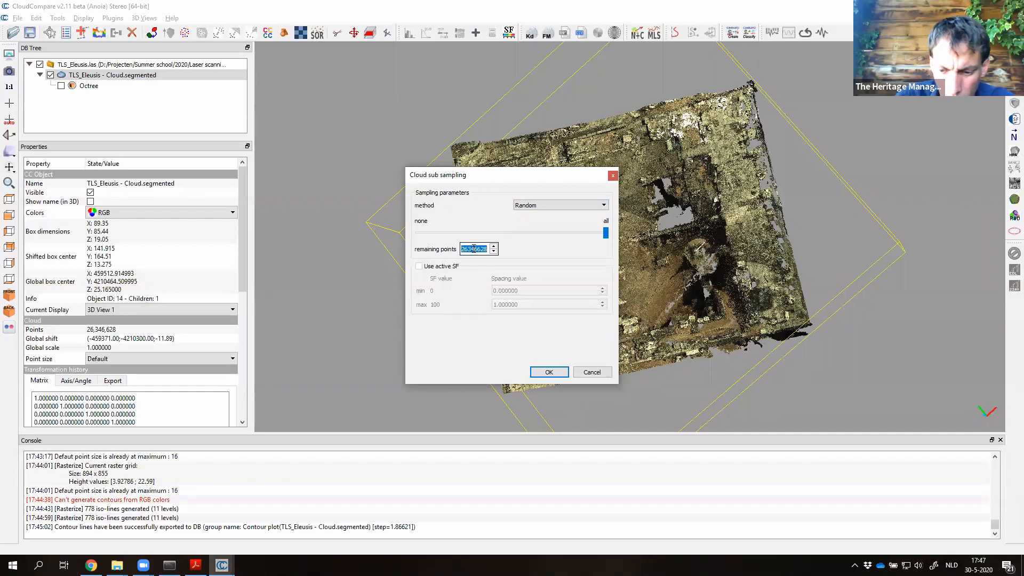
{"action": "type", "text": "1000000"}
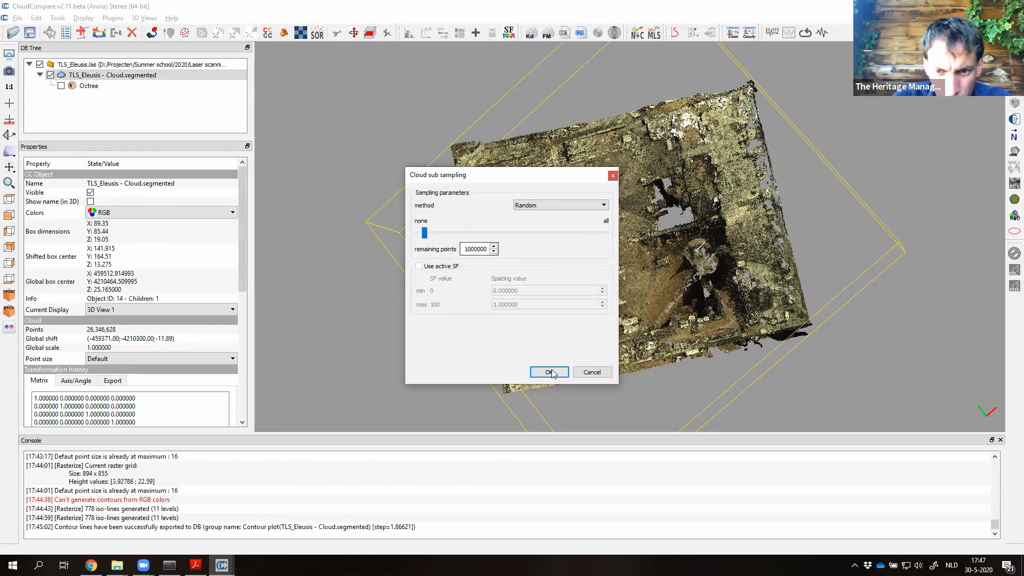
{"action": "left_click", "coordinate": [548, 372]}
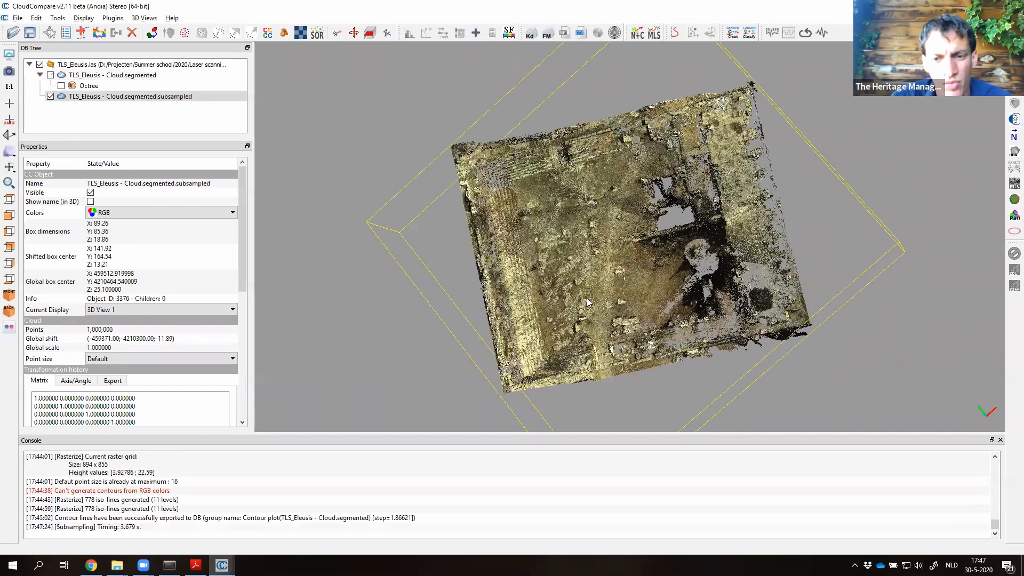
Translate the subsampled cloud down by about 2.62 along the Z axis and apply the transformation.
{"action": "left_click_drag", "start_coordinate": [587, 301], "coordinate": [166, 114]}
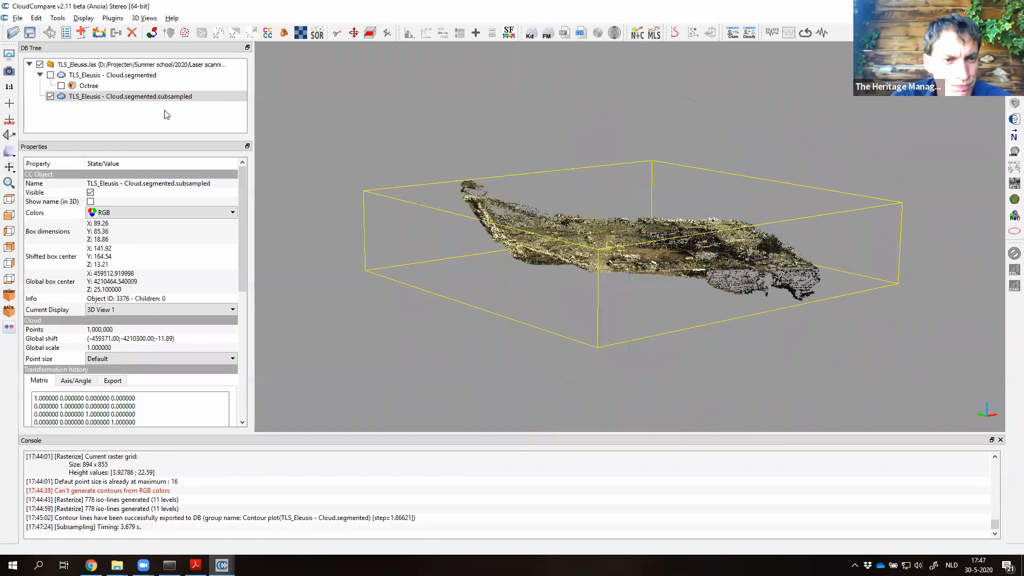
{"action": "left_click", "coordinate": [165, 97]}
{"action": "mouse_move", "coordinate": [313, 57]}
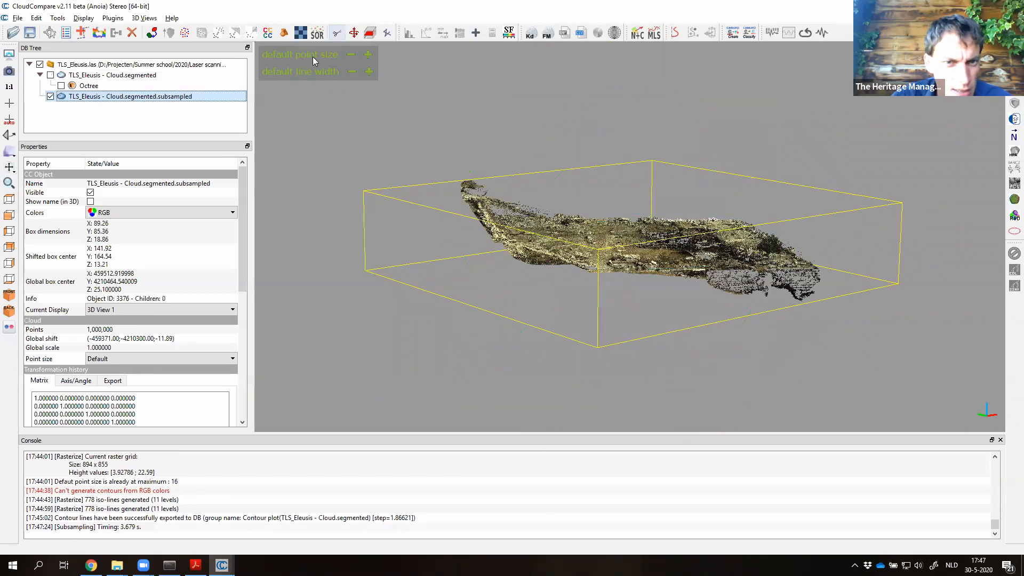
{"action": "left_click", "coordinate": [353, 33]}
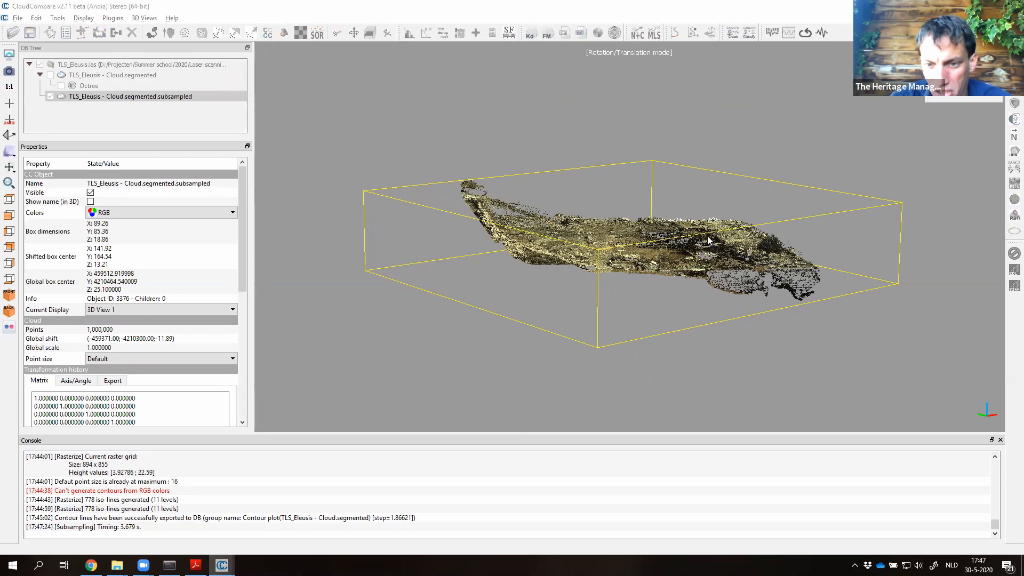
{"action": "left_click_drag", "start_coordinate": [708, 241], "coordinate": [758, 224]}
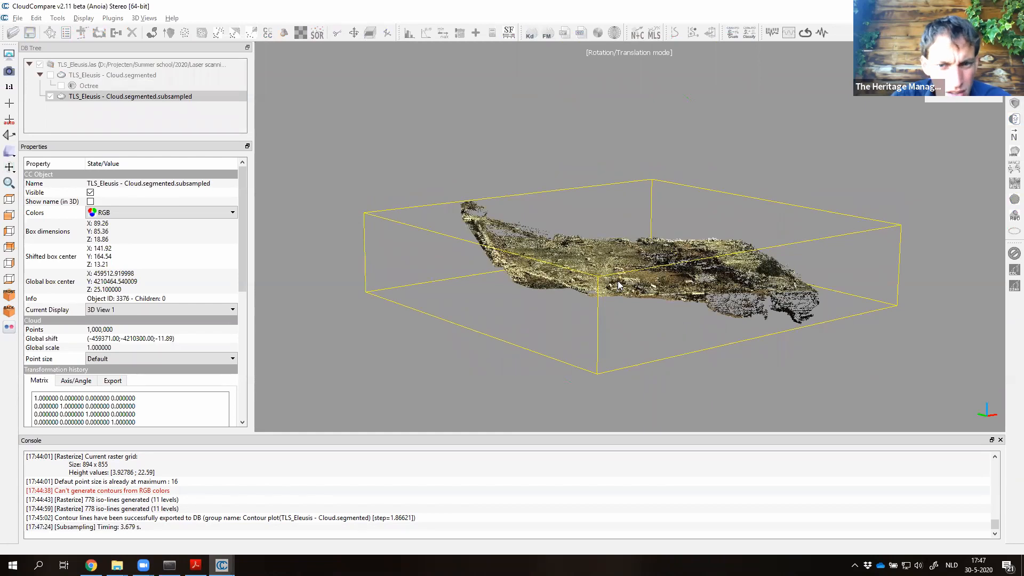
{"action": "mouse_move", "coordinate": [615, 266]}
{"action": "left_mouse_down"}
{"action": "mouse_move", "coordinate": [630, 208]}
{"action": "mouse_move", "coordinate": [619, 274]}
{"action": "left_mouse_up"}
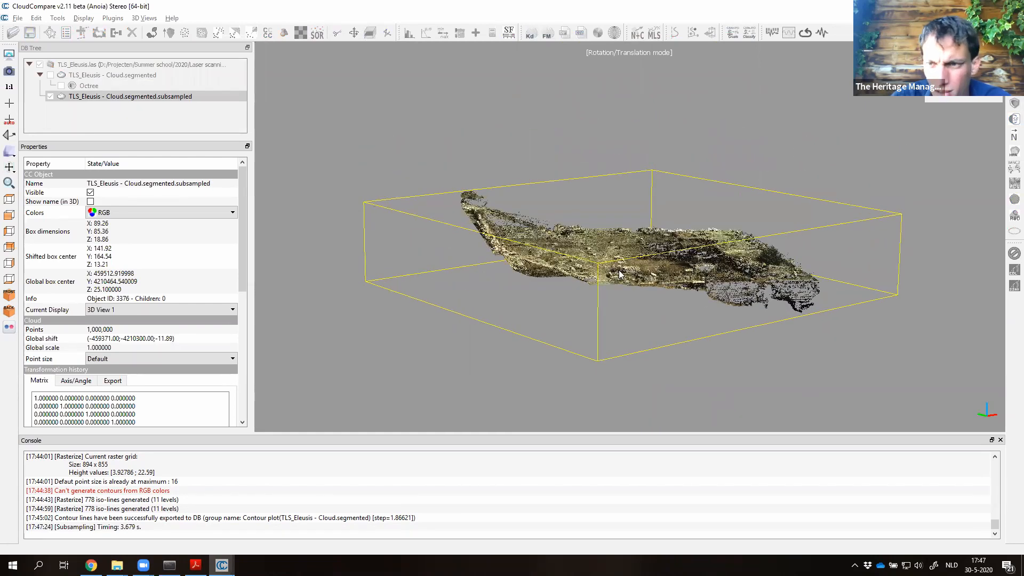
{"action": "left_click", "coordinate": [955, 54]}
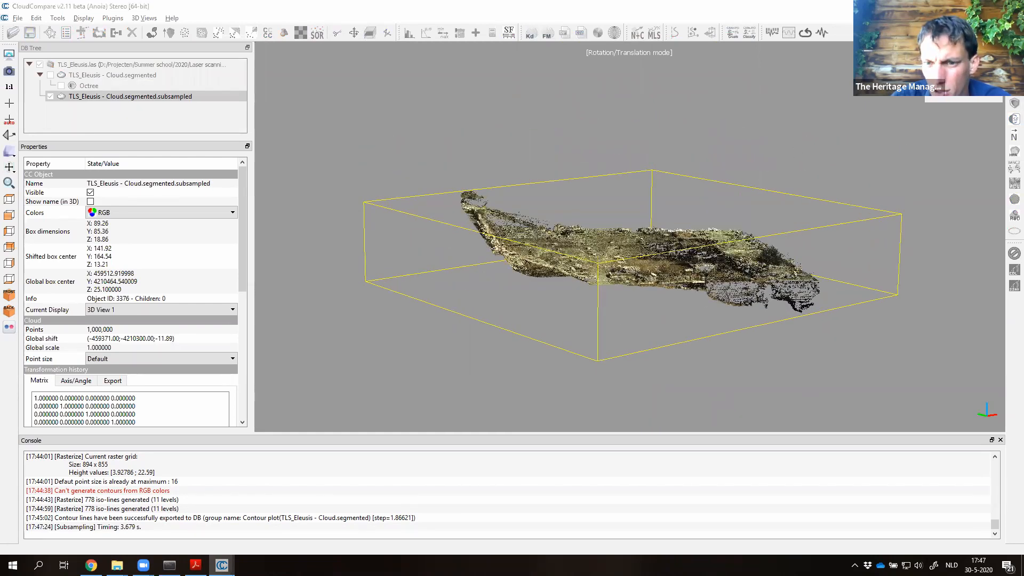
Compare the original and lowered subsampled clouds by toggling their visibility and viewing the vertical offset from several angles.
{"action": "left_click", "coordinate": [50, 74]}
{"action": "left_click_drag", "start_coordinate": [656, 176], "coordinate": [464, 237]}
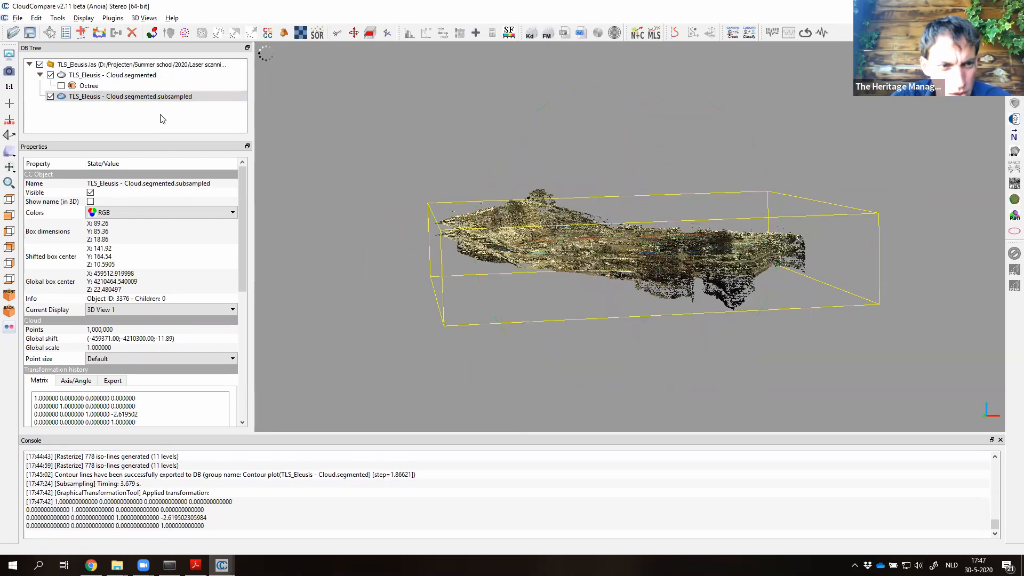
{"action": "left_click", "coordinate": [50, 75]}
{"action": "left_click_drag", "start_coordinate": [538, 310], "coordinate": [642, 269]}
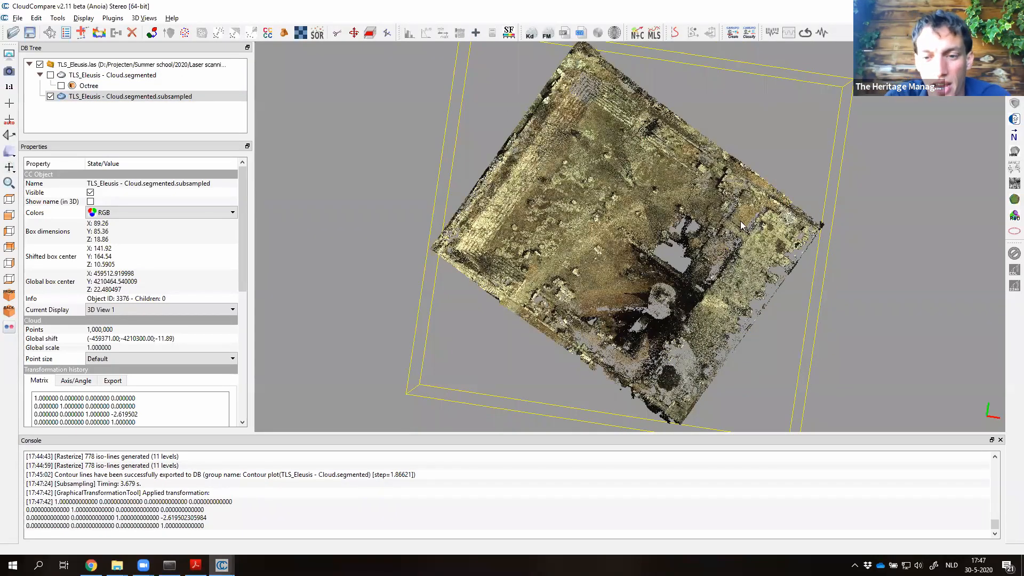
{"action": "left_click", "coordinate": [50, 75]}
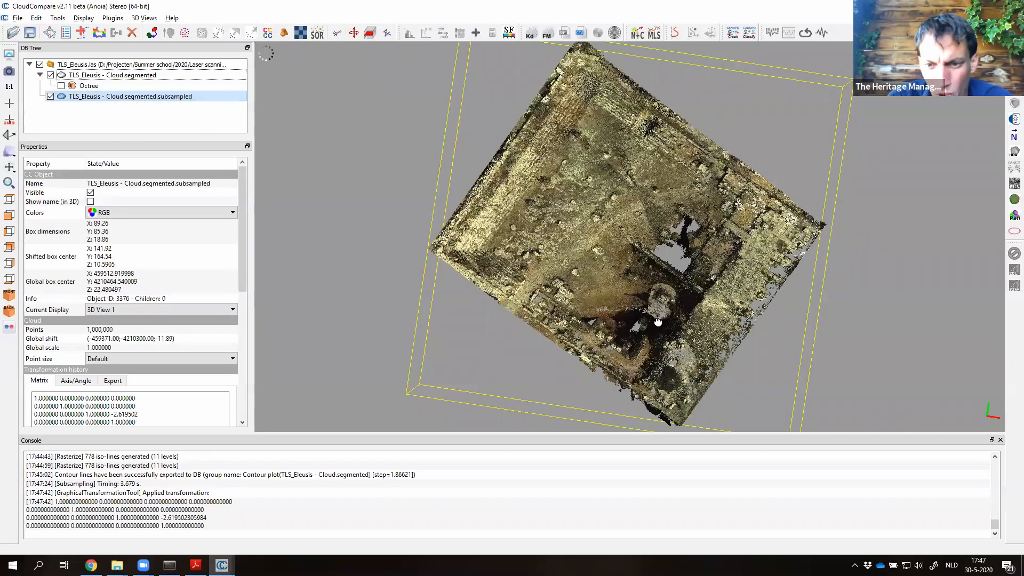
{"action": "left_click_drag", "start_coordinate": [475, 331], "coordinate": [479, 198]}
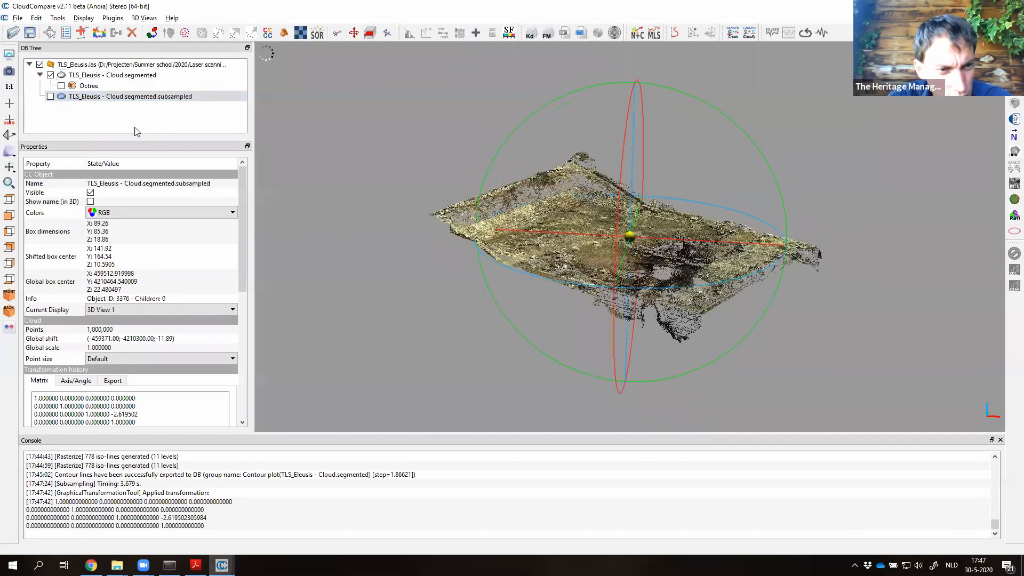
{"action": "left_click", "coordinate": [50, 96]}
{"action": "left_click", "coordinate": [50, 96]}
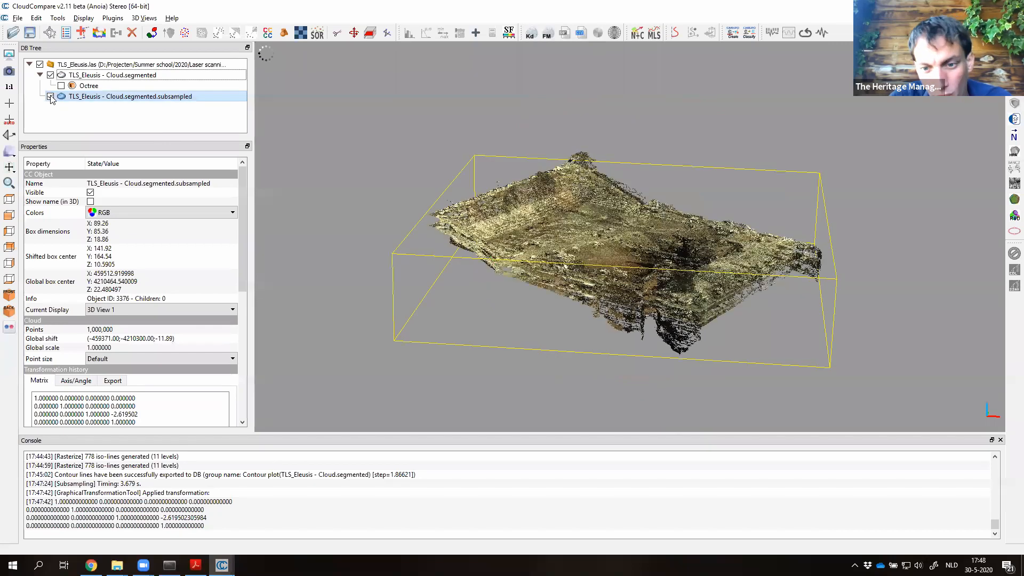
{"action": "left_click_drag", "start_coordinate": [605, 250], "coordinate": [343, 181]}
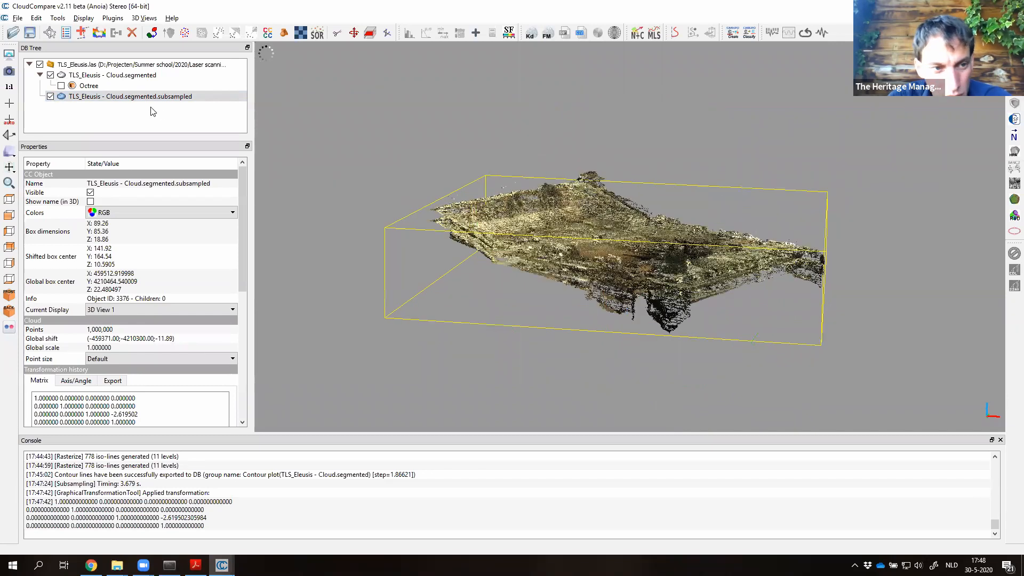
{"action": "left_click", "coordinate": [50, 75]}
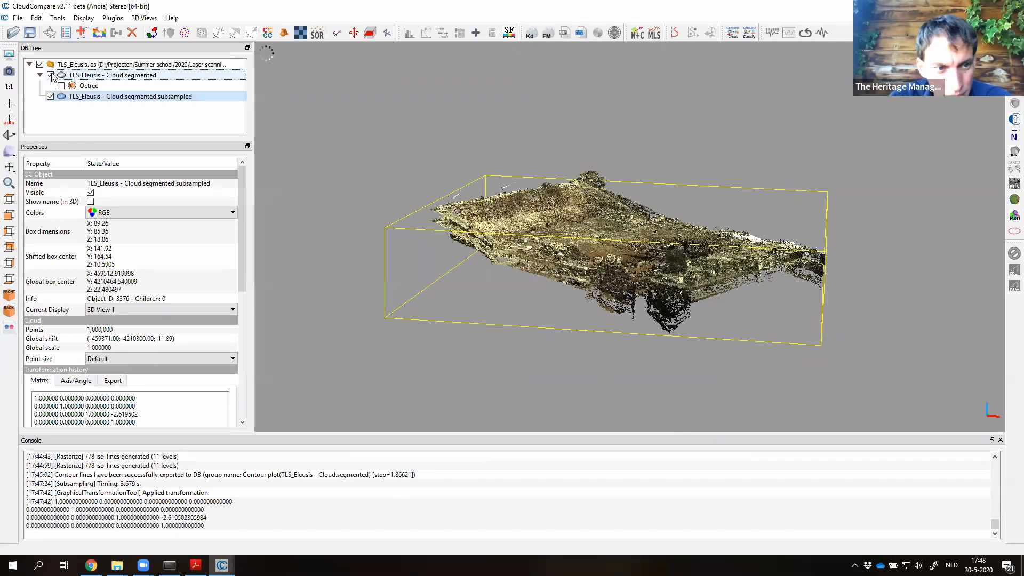
Open the cloud-to-cloud distance computation for both clouds, with the subsampled one as compared and the segmented one as reference.
{"action": "left_click", "coordinate": [99, 72], "text": "ctrl"}
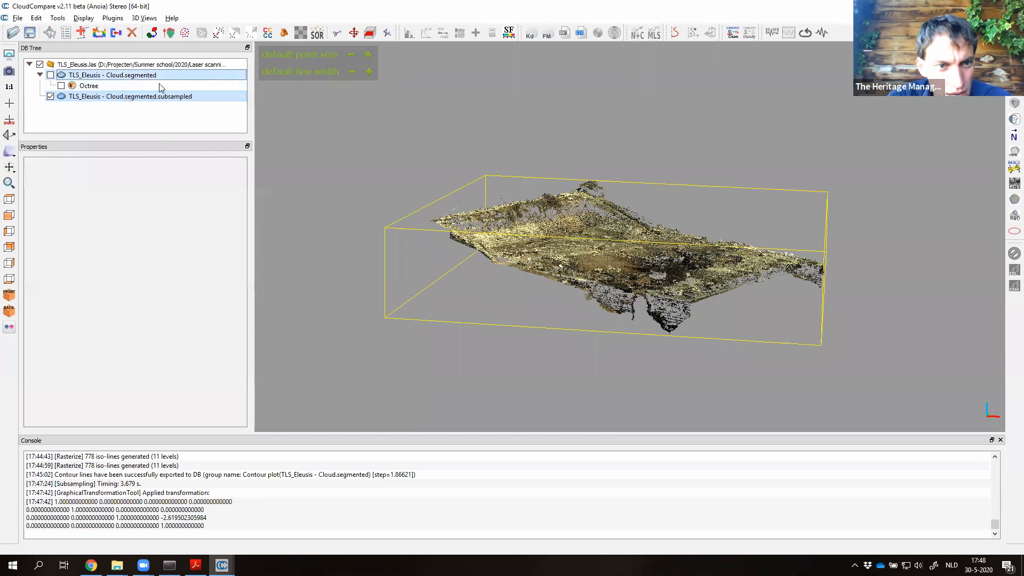
{"action": "left_click", "coordinate": [219, 33]}
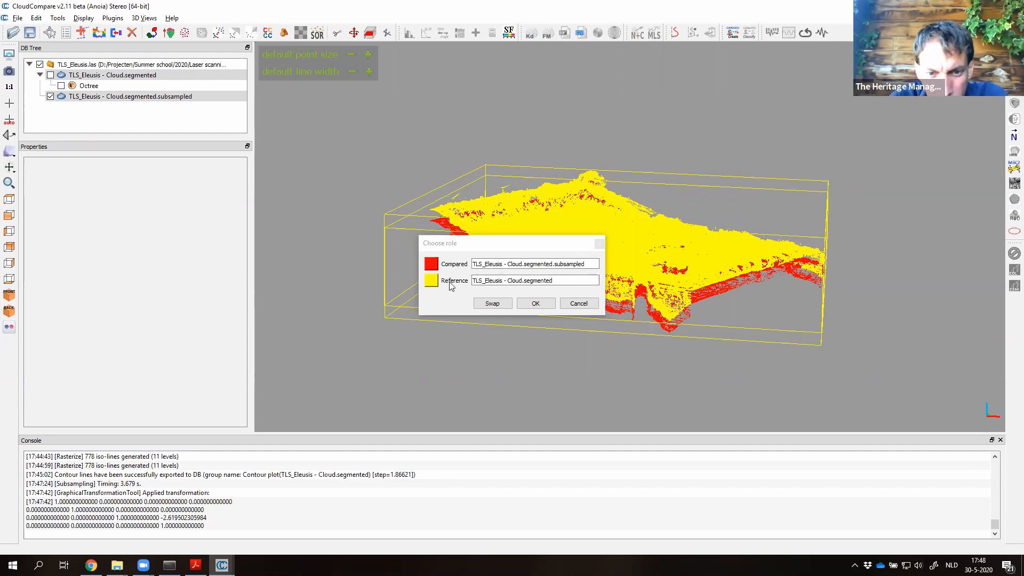
{"action": "left_click", "coordinate": [535, 304]}
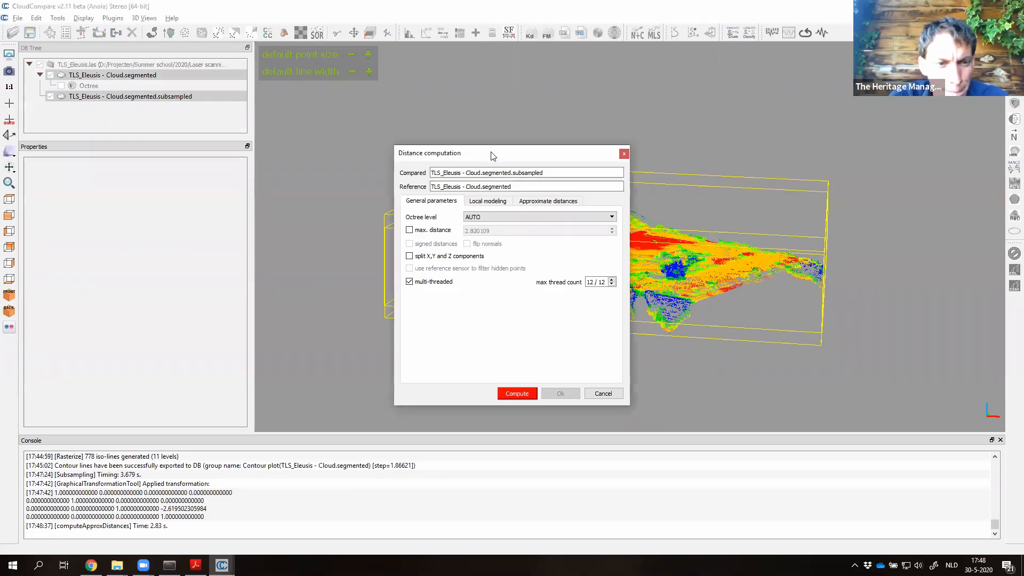
Compute the cloud-to-cloud distances with octree level AUTO and no local model, and switch to the slides in Adobe Acrobat Reader.
{"action": "left_click_drag", "start_coordinate": [494, 156], "coordinate": [159, 95]}
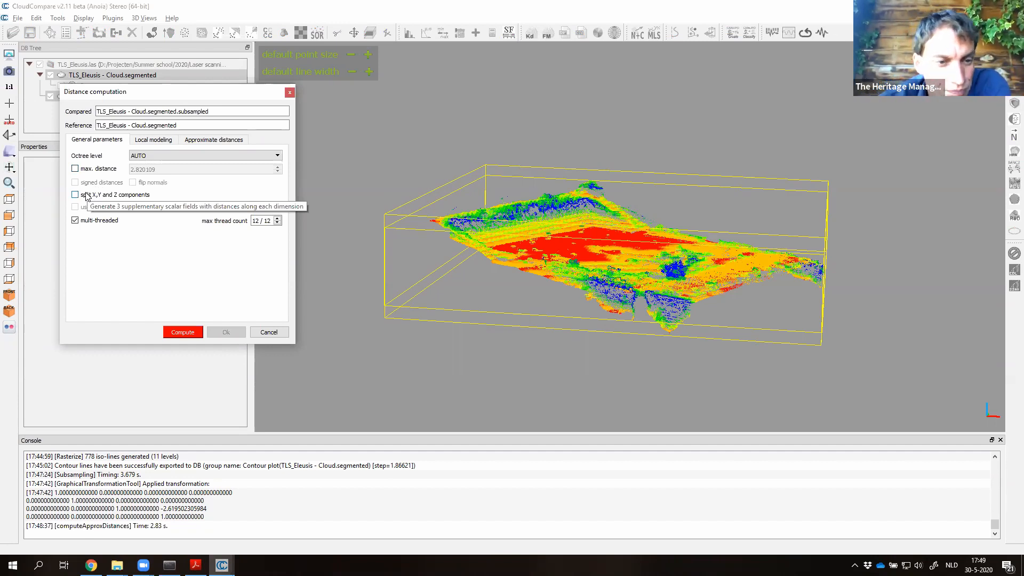
{"action": "left_click", "coordinate": [153, 139]}
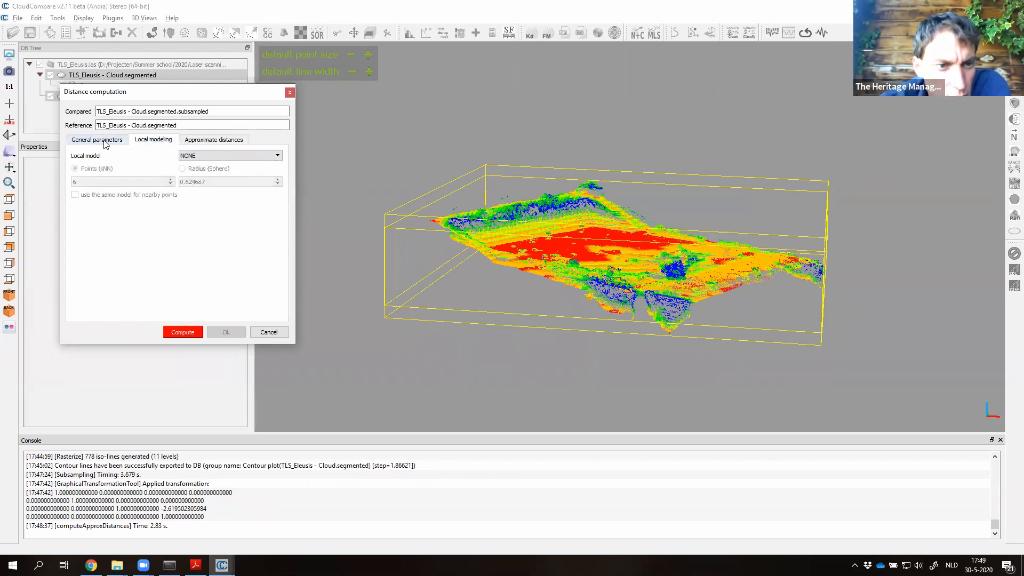
{"action": "left_click", "coordinate": [97, 140]}
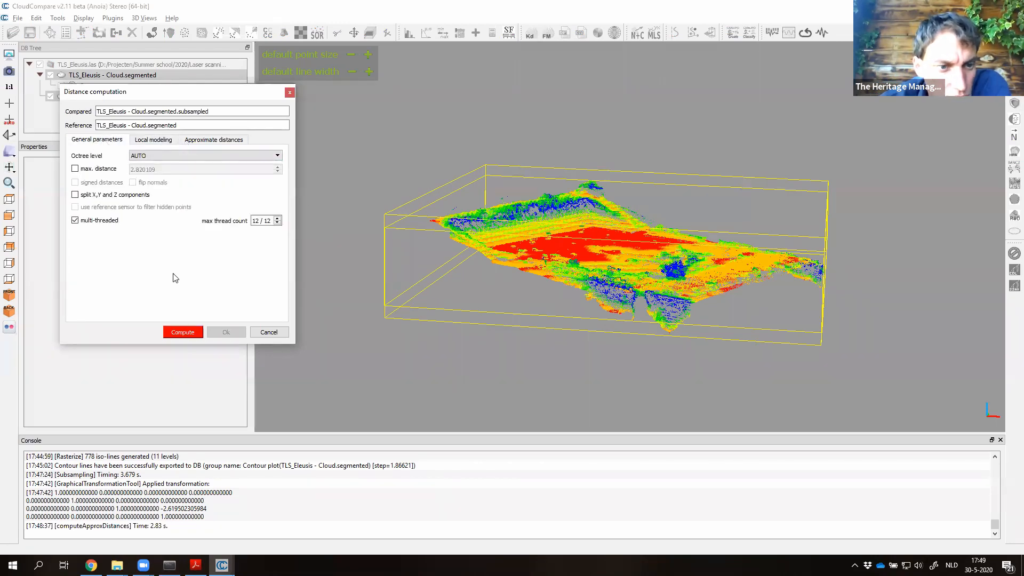
{"action": "left_click", "coordinate": [182, 333]}
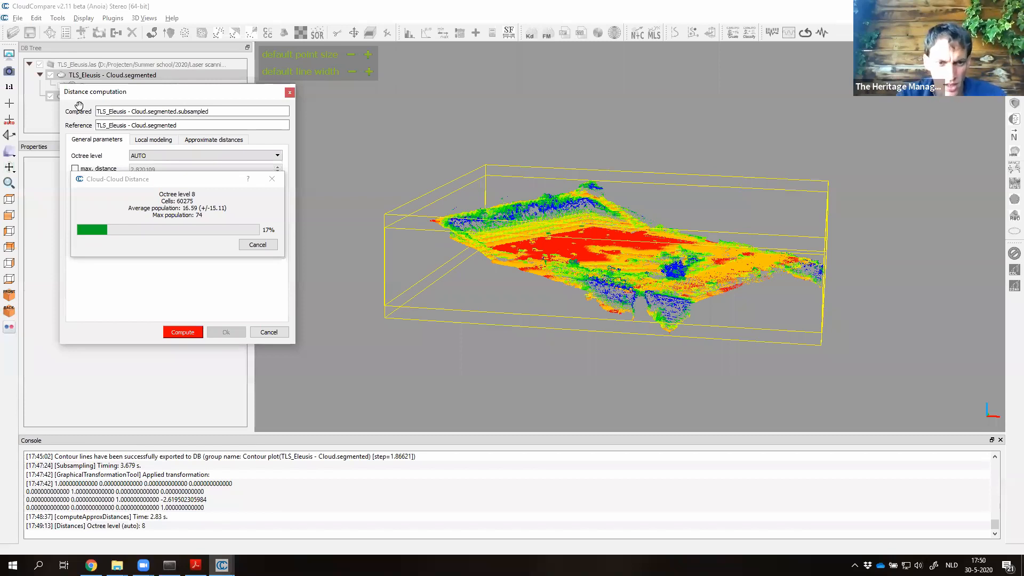
{"action": "key", "text": "alt+Tab"}
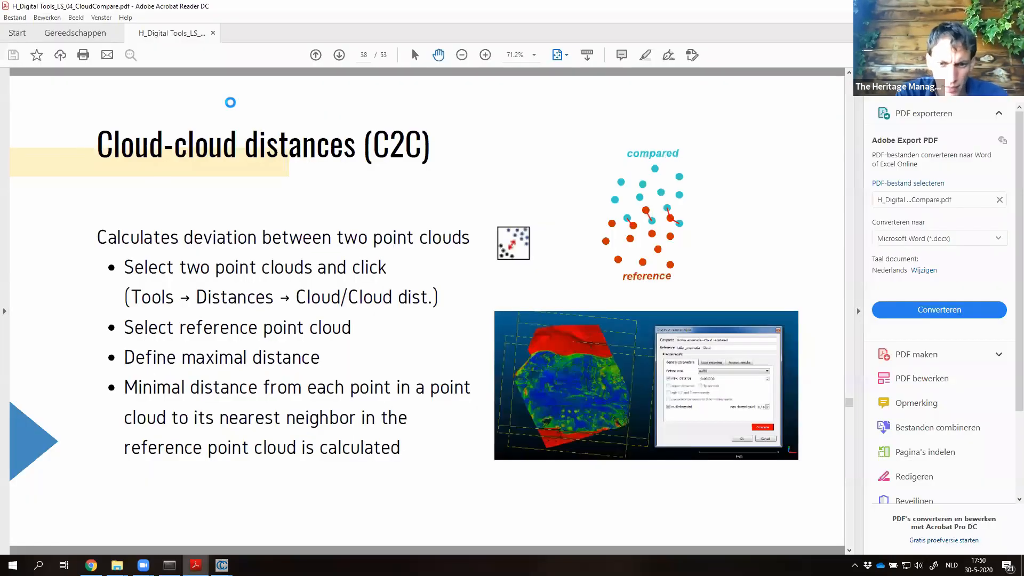